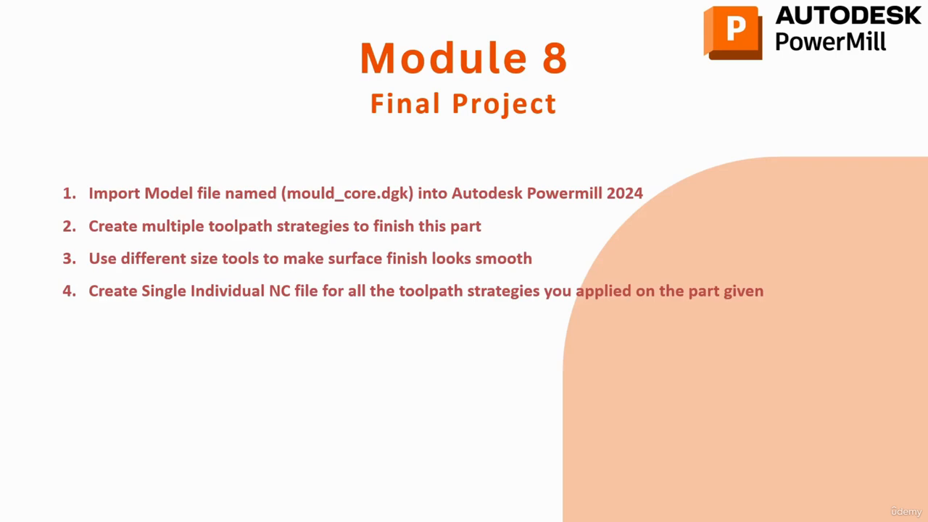
# Switch to PowerMill and import the Mould_Core.dgk model from the examples folder
pyautogui.hotkey('alt', 'Tab')
pyautogui.press('Tab')
pyautogui.press('Tab')
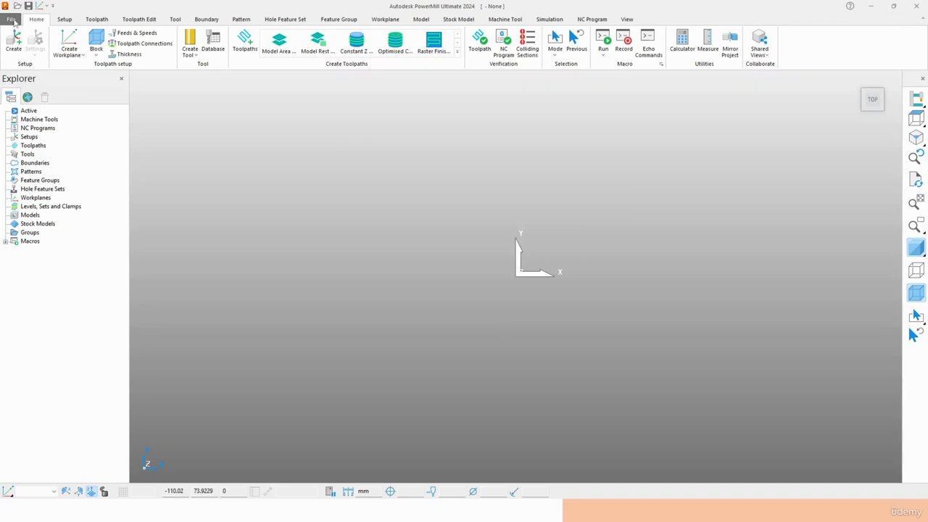
pyautogui.click(11, 20)
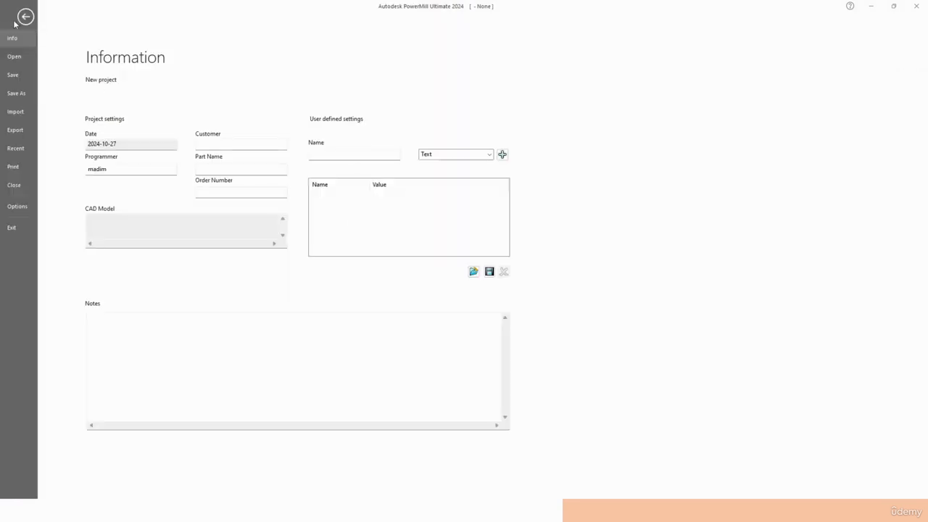
pyautogui.click(26, 112)
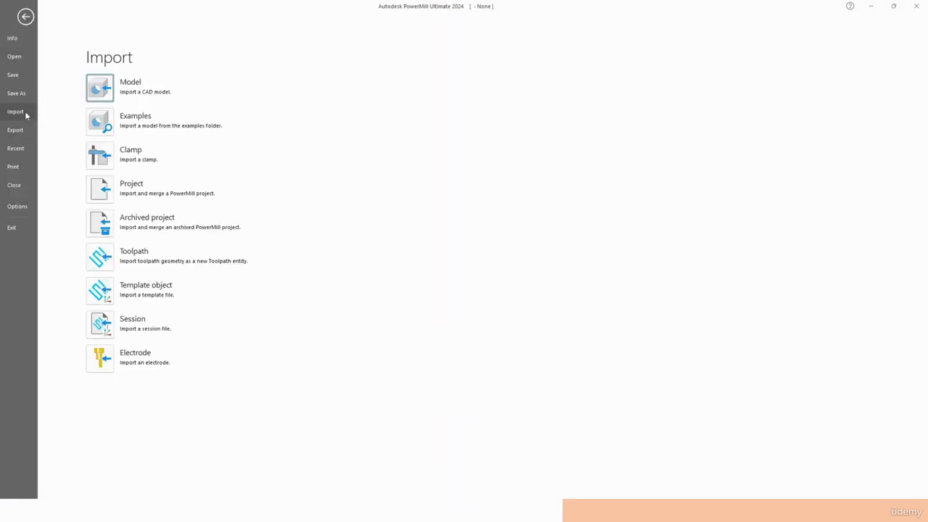
pyautogui.click(98, 121)
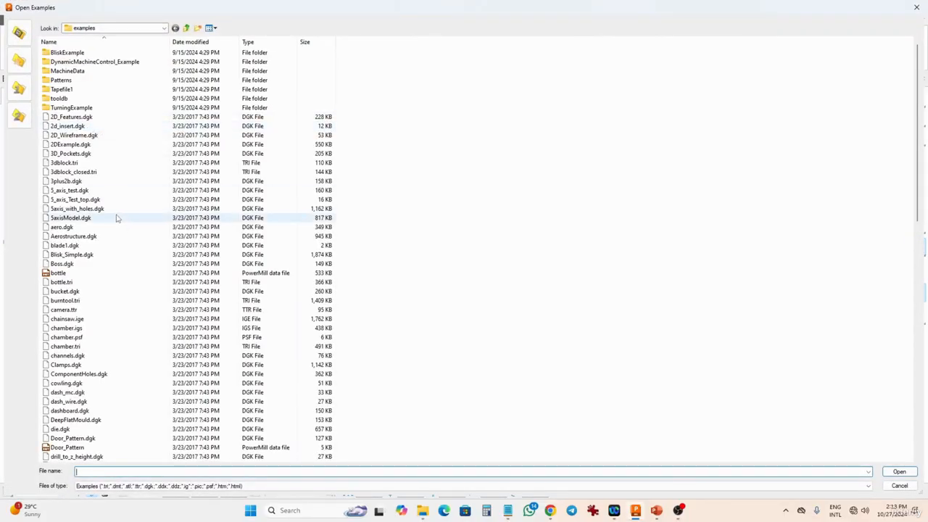
pyautogui.scroll(-3, 105, 229)
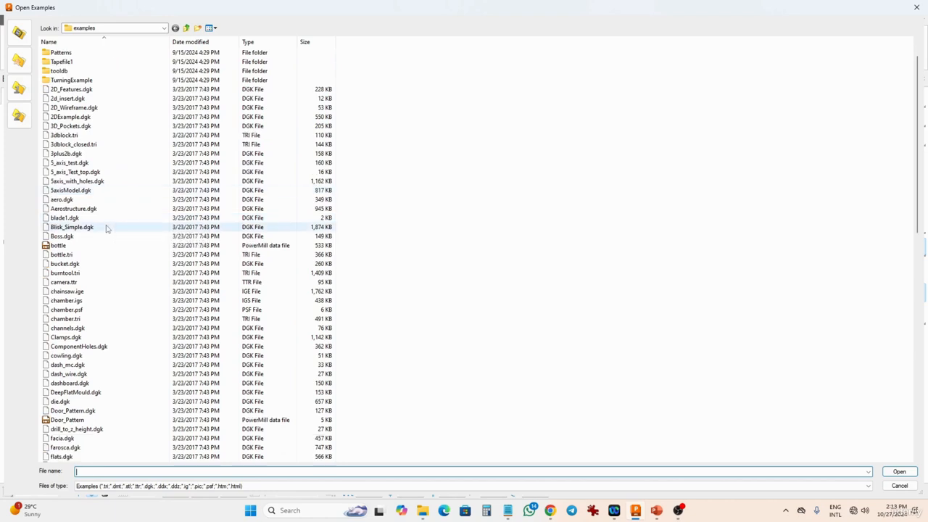
pyautogui.scroll(-5, 104, 230)
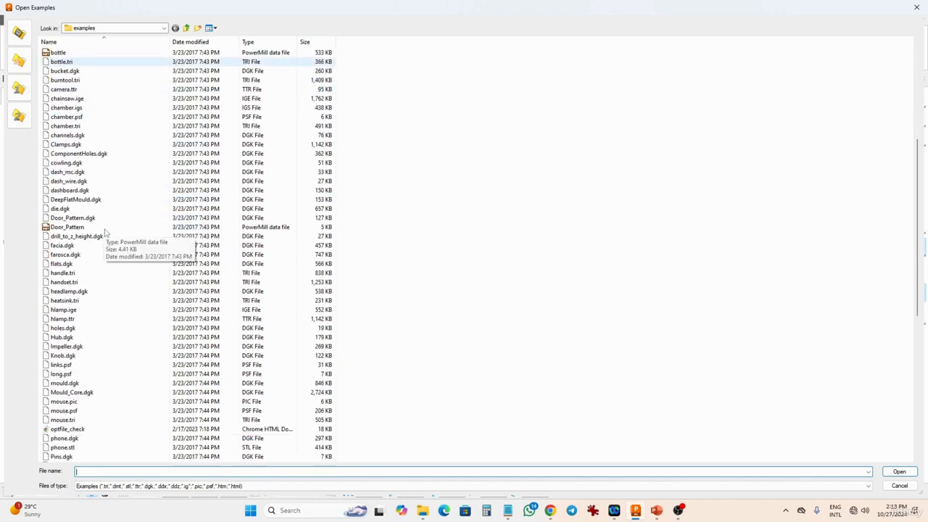
pyautogui.click(69, 393)
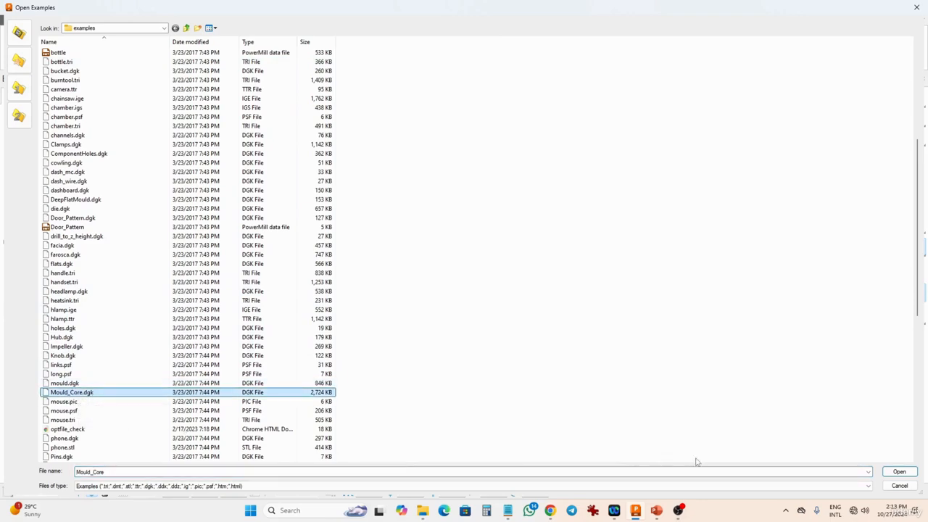
pyautogui.click(914, 471)
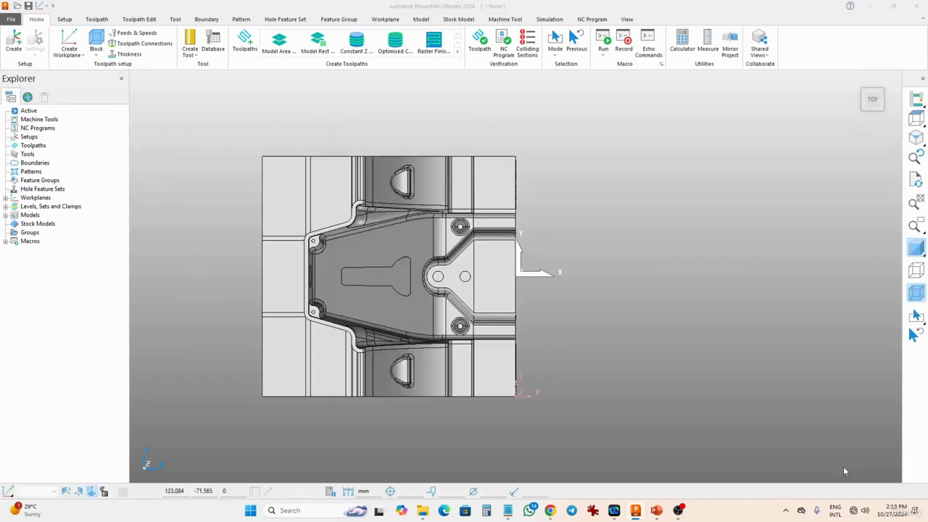
# Inspect the overall shape of the imported mould core from above and from the sides
pyautogui.moveTo(305, 447); pyautogui.dragTo(460, 353, button='middle')
pyautogui.scroll(5, 473, 327)
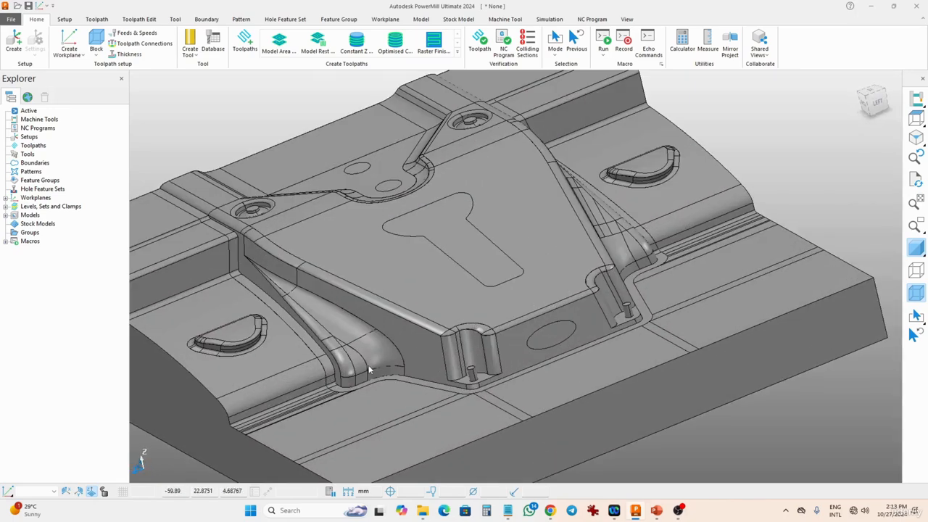
pyautogui.moveTo(370, 368); pyautogui.dragTo(467, 364, button='middle')
pyautogui.scroll(-5, 468, 363)
pyautogui.moveTo(334, 341); pyautogui.dragTo(424, 276, button='middle')
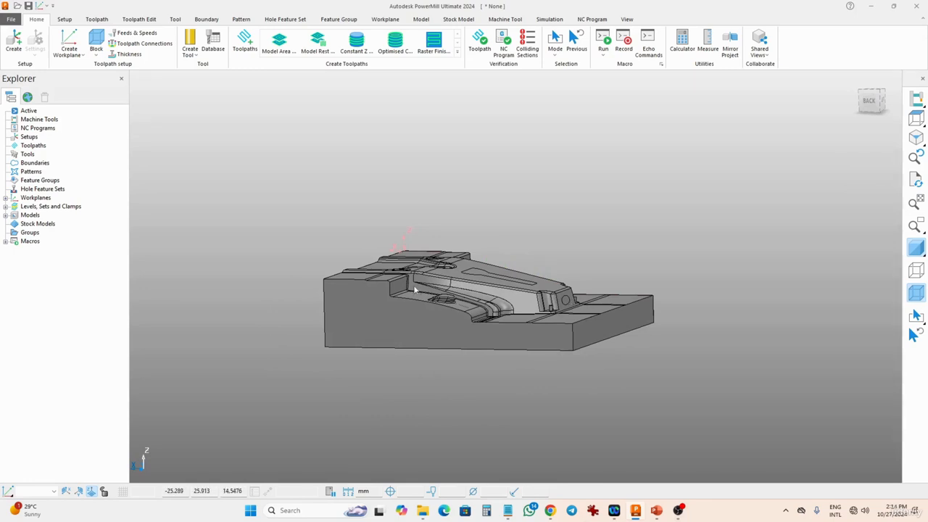
# Examine the side walls of the small raised pad beside the central feature, checking their slope from a low side angle
pyautogui.scroll(5, 467, 301)
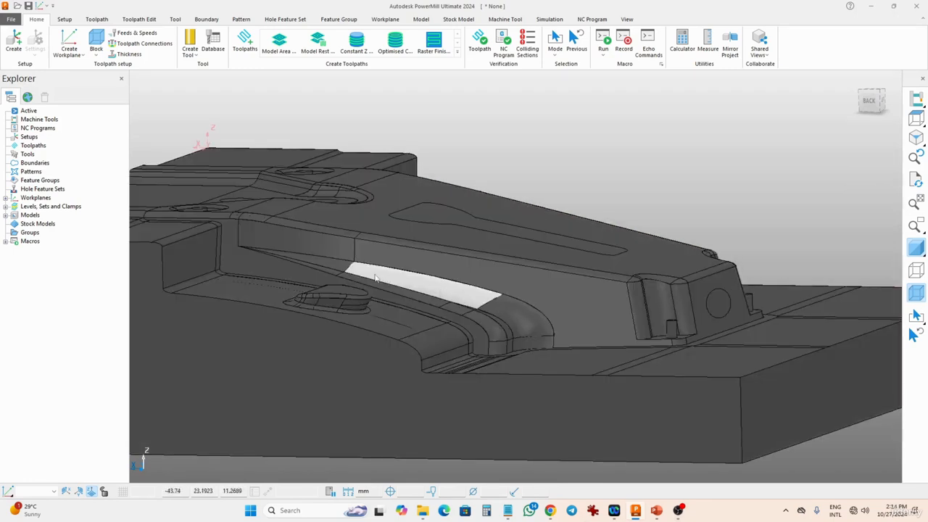
pyautogui.scroll(2, 333, 290)
pyautogui.scroll(2, 340, 296)
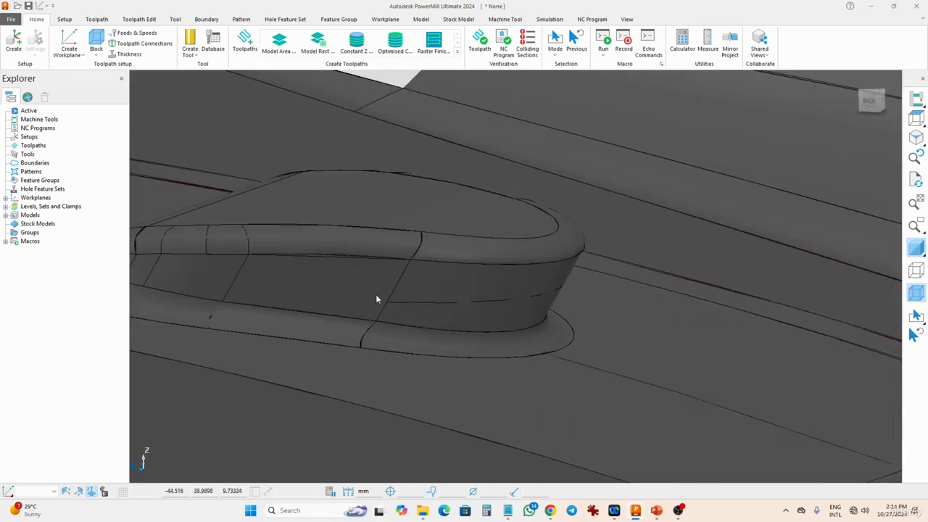
pyautogui.scroll(-3, 471, 321)
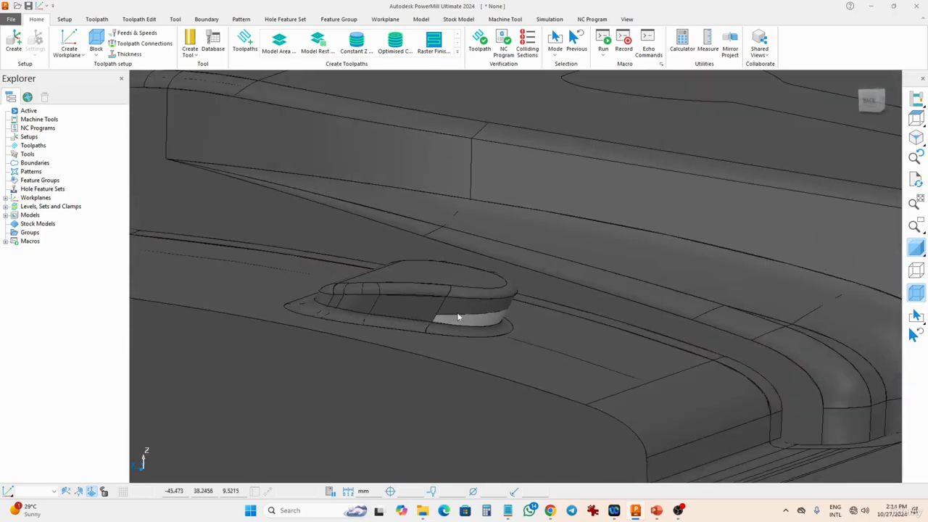
pyautogui.click(415, 307)
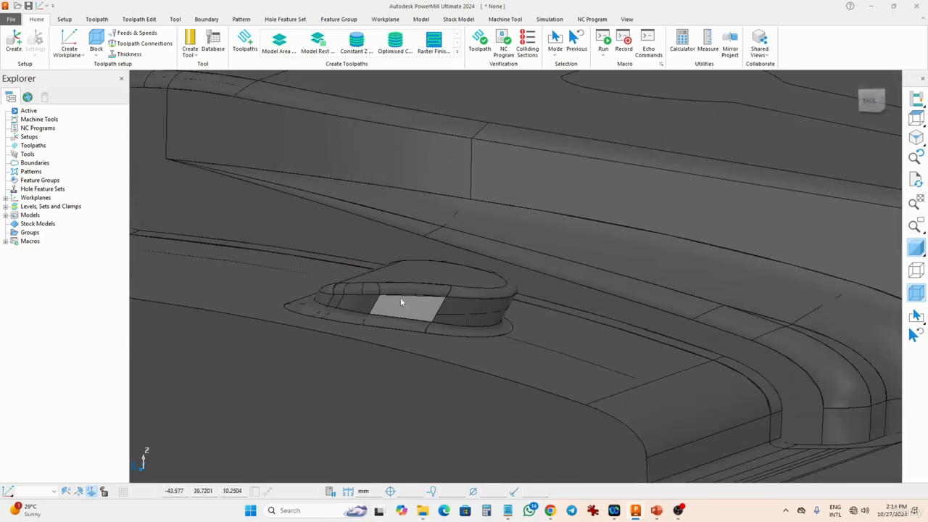
pyautogui.moveTo(364, 296); pyautogui.dragTo(391, 297, button='middle')
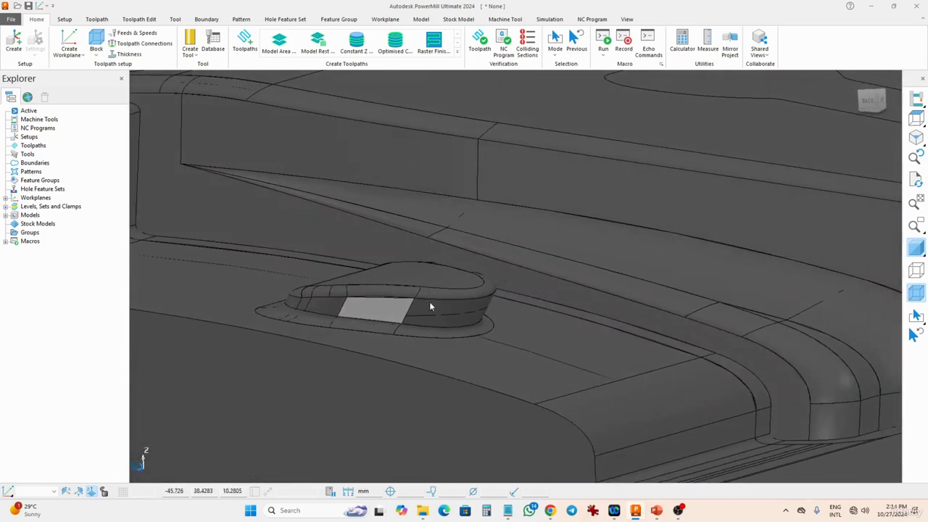
pyautogui.scroll(-5, 429, 307)
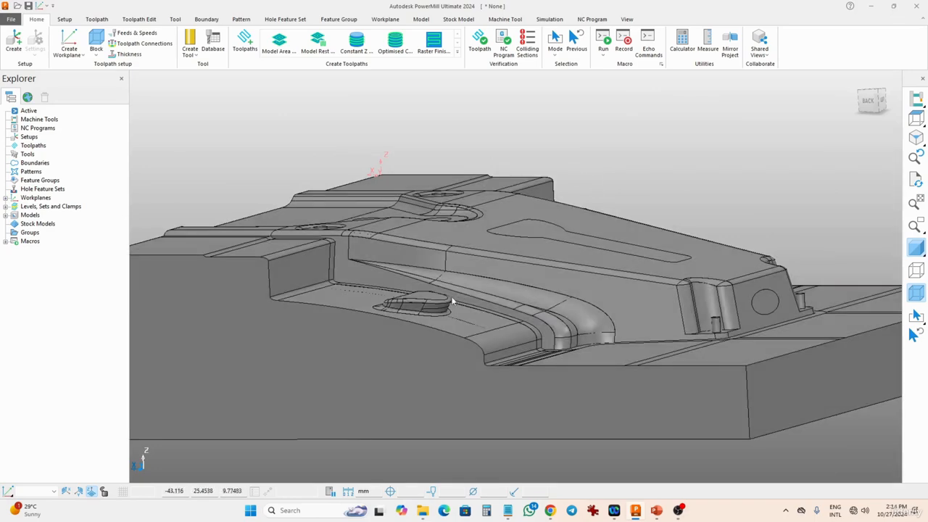
pyautogui.scroll(5, 450, 303)
pyautogui.moveTo(456, 297); pyautogui.dragTo(485, 283, button='middle')
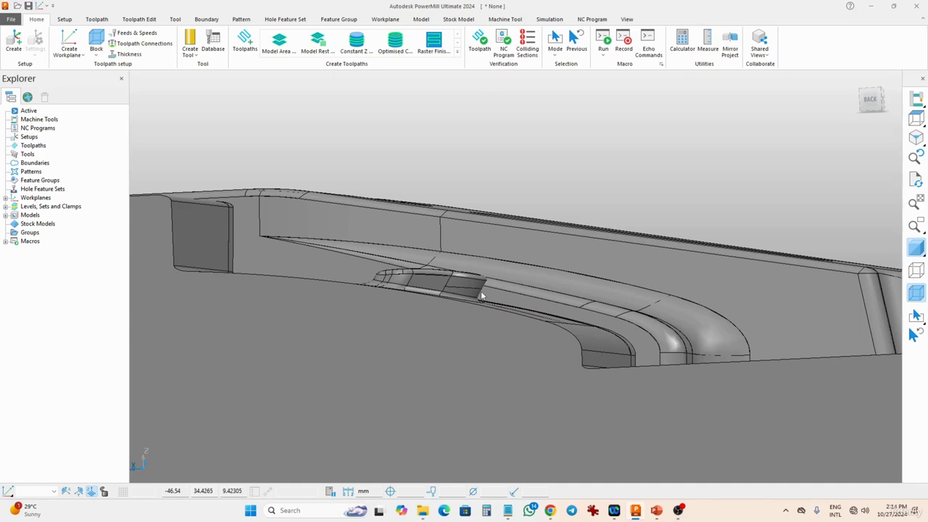
pyautogui.scroll(-4, 585, 322)
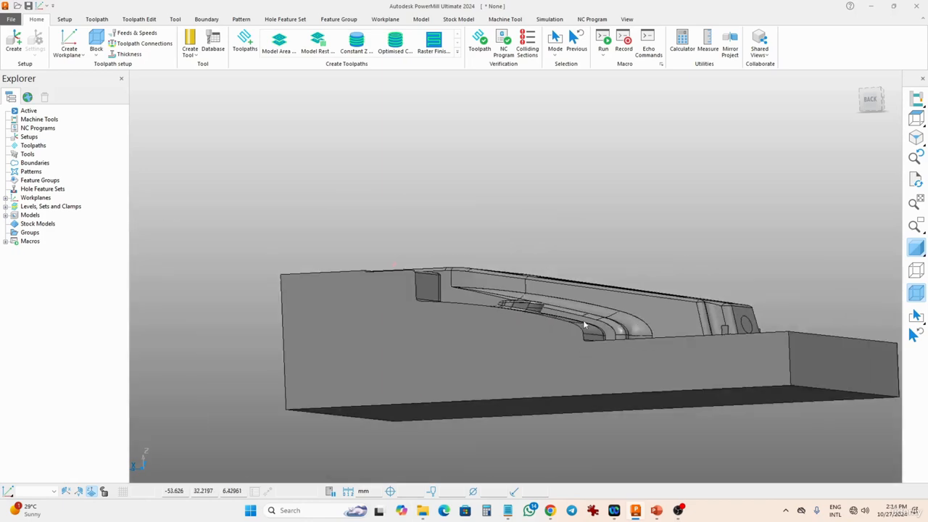
# Create a box block around the mould core, with its limits calculated from the model using 0.1 tolerance and 0.0 expansion
pyautogui.moveTo(638, 323); pyautogui.dragTo(501, 361, button='middle')
pyautogui.scroll(-4, 501, 361)
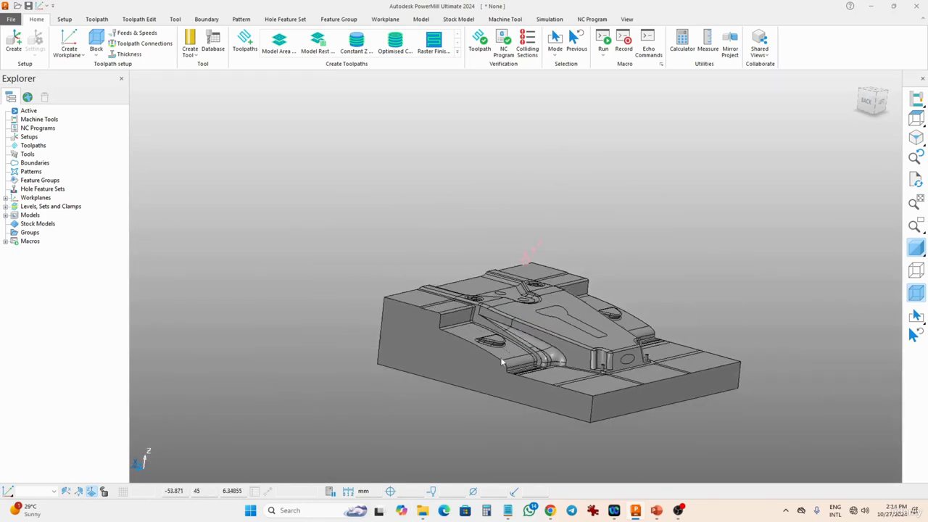
pyautogui.moveTo(570, 318); pyautogui.dragTo(292, 364, button='middle')
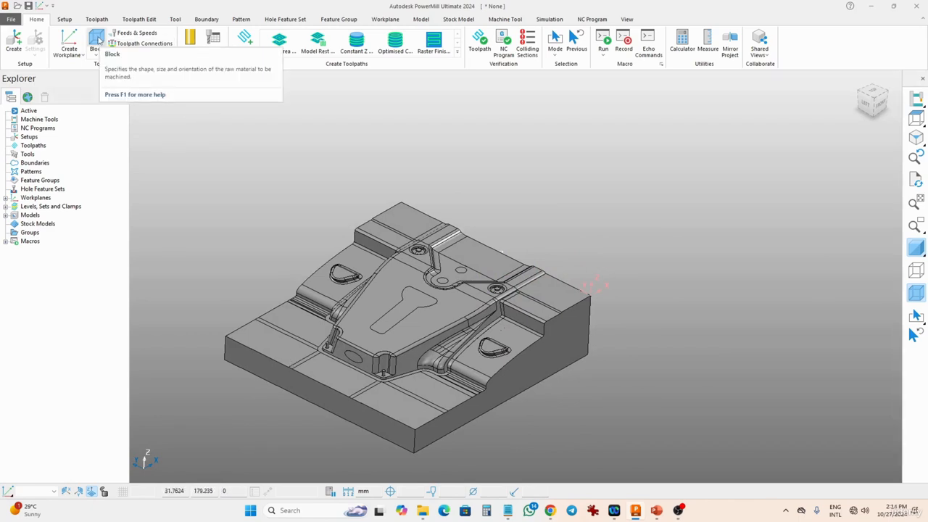
pyautogui.click(98, 39)
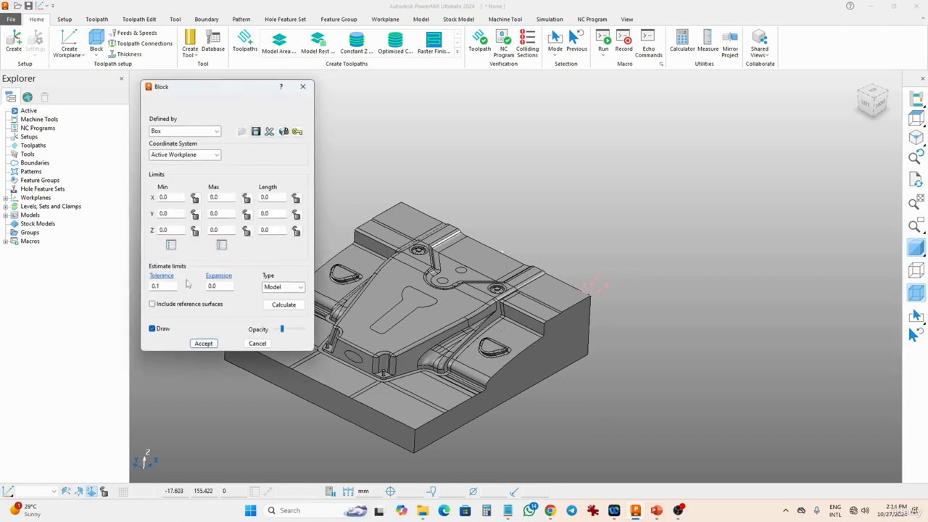
pyautogui.click(284, 305)
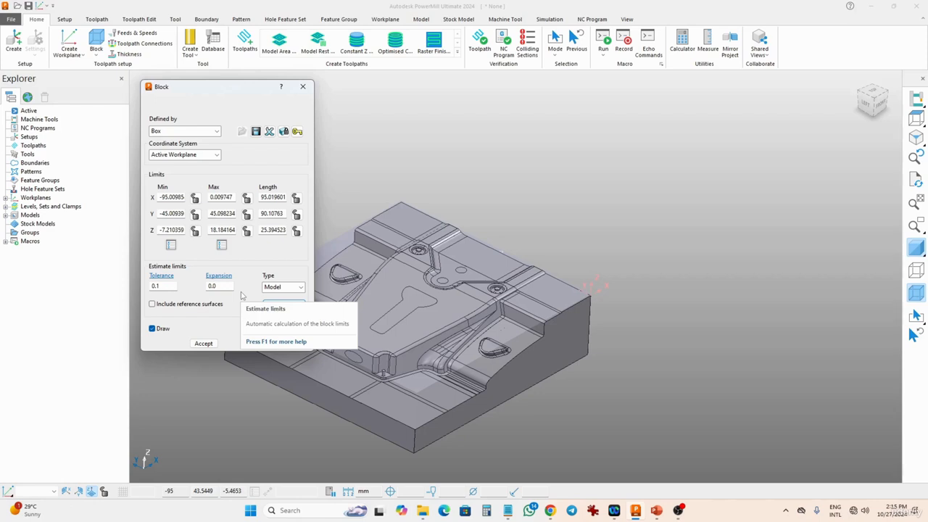
pyautogui.click(203, 343)
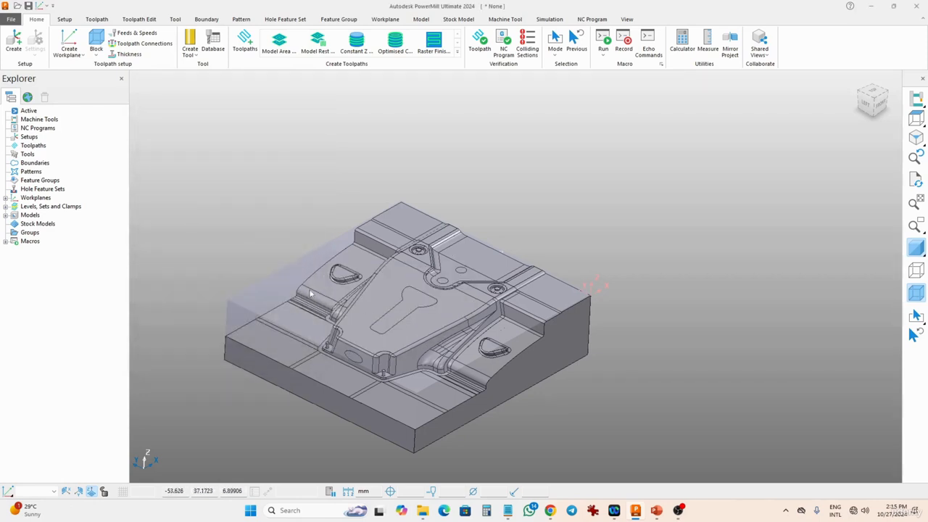
# Create a workplane positioned using the block, placed at the centre of the block's top face
pyautogui.moveTo(502, 347); pyautogui.dragTo(369, 341, button='middle')
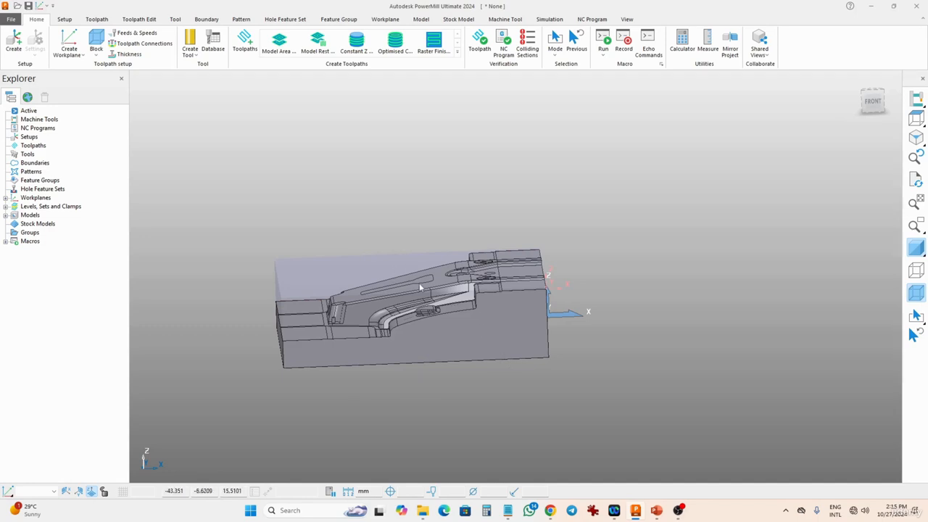
pyautogui.moveTo(478, 332); pyautogui.dragTo(515, 324, button='middle')
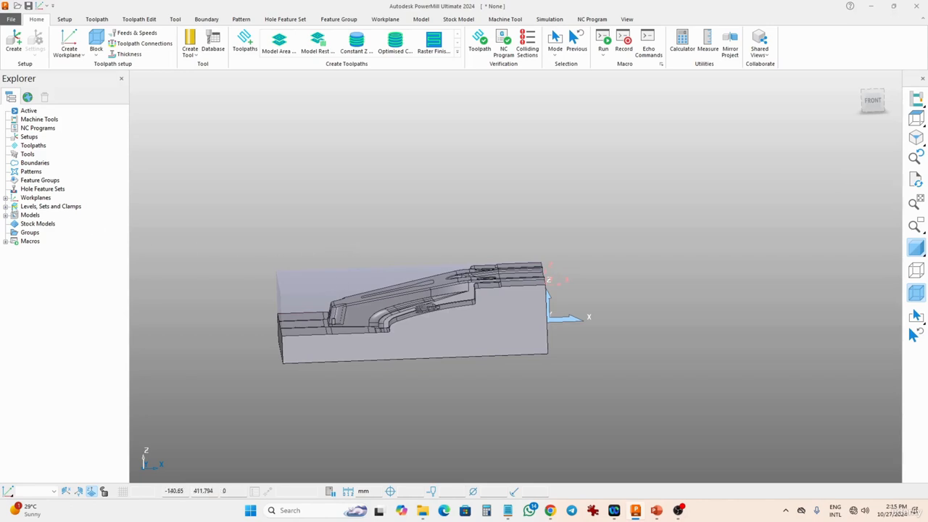
pyautogui.click(6, 206)
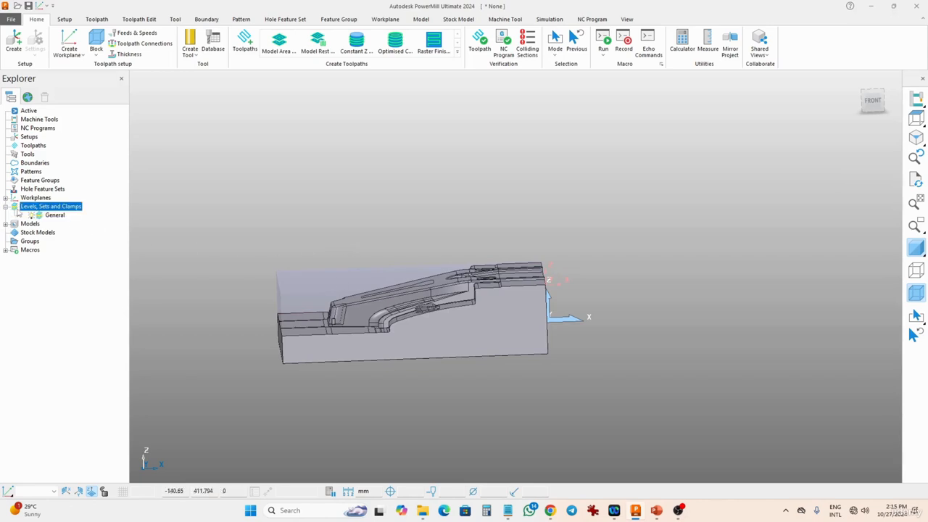
pyautogui.doubleClick(32, 198)
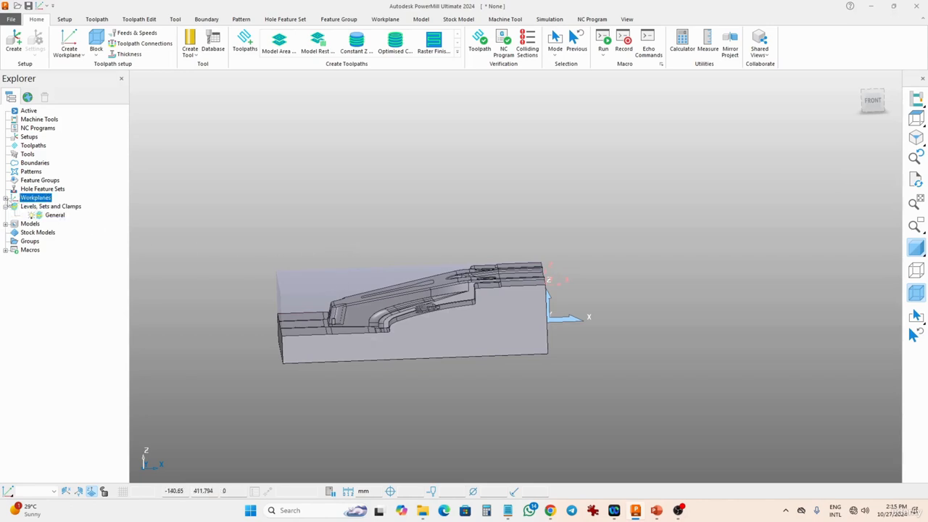
pyautogui.rightClick(39, 200)
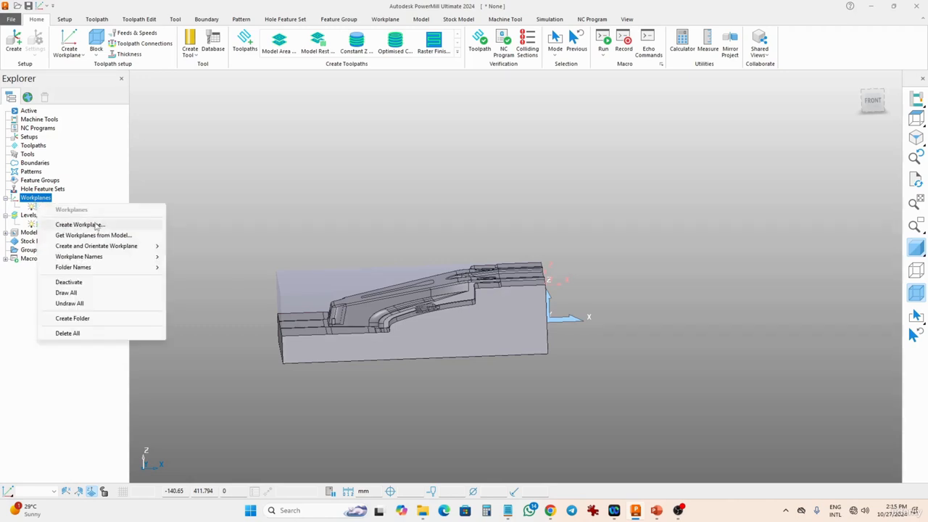
pyautogui.moveTo(94, 249)
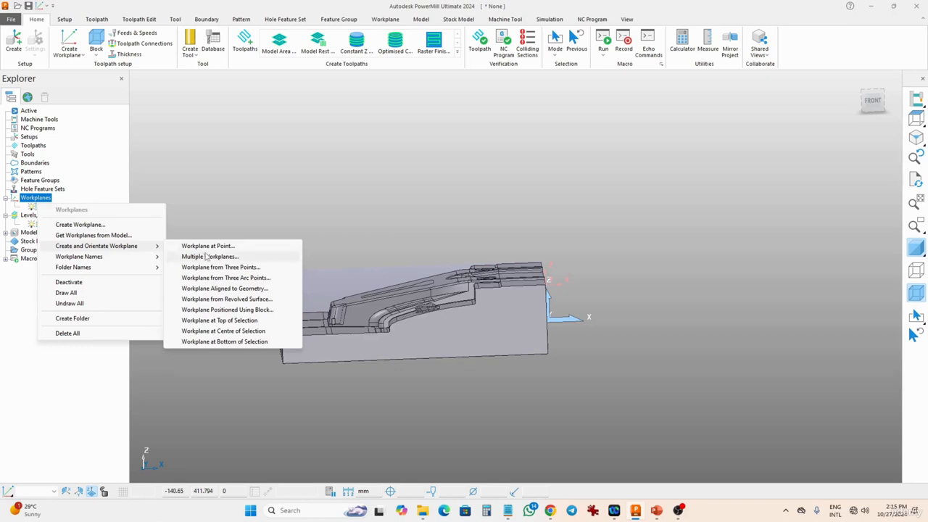
pyautogui.click(237, 310)
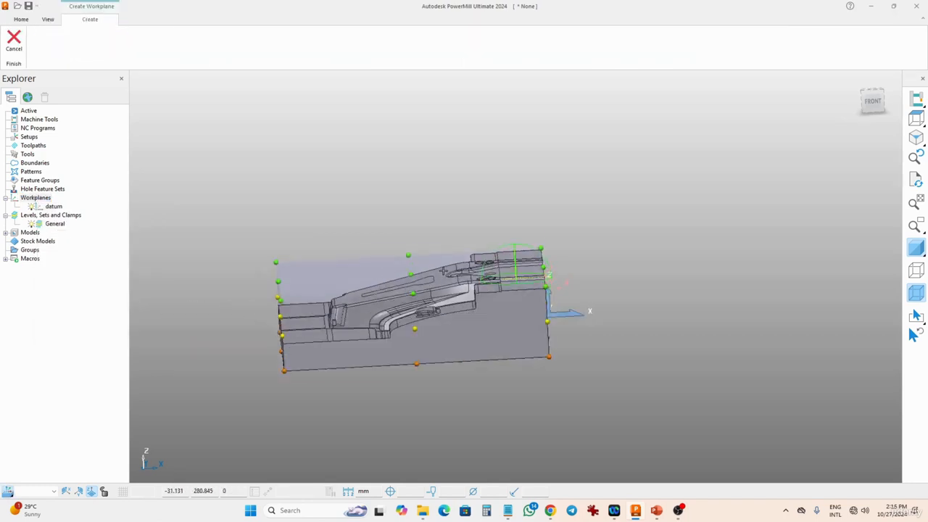
pyautogui.moveTo(443, 270); pyautogui.dragTo(441, 295, button='middle')
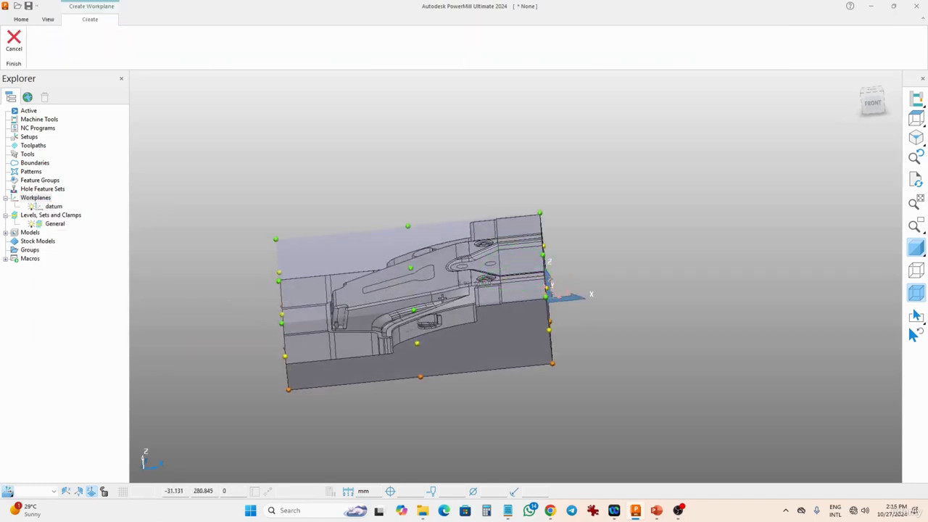
pyautogui.click(411, 269)
pyautogui.moveTo(394, 307); pyautogui.dragTo(427, 294, button='middle')
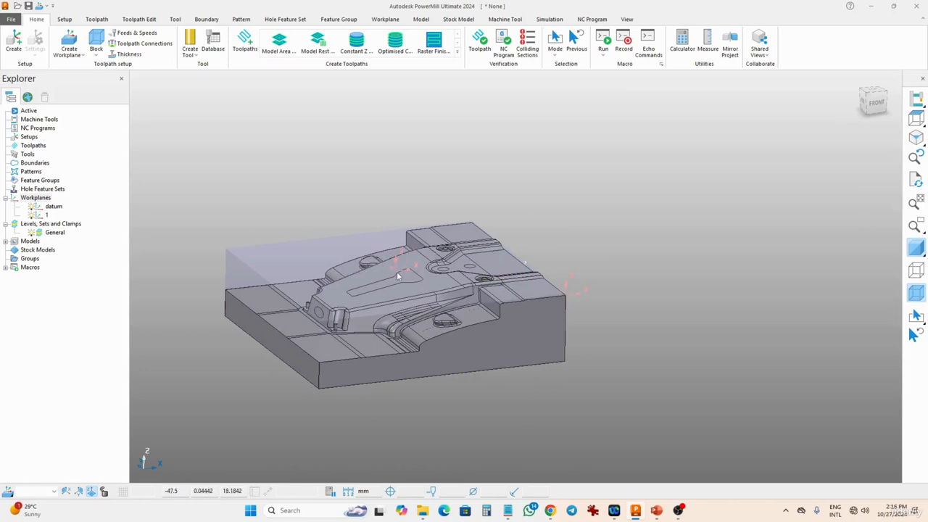
# Rename the new workplane at the block's top centre as W1
pyautogui.rightClick(46, 215)
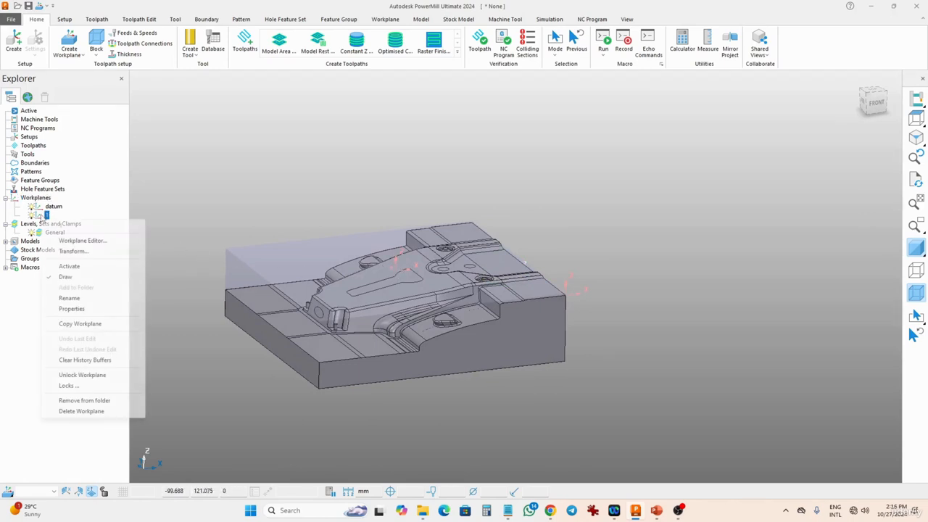
pyautogui.click(79, 298)
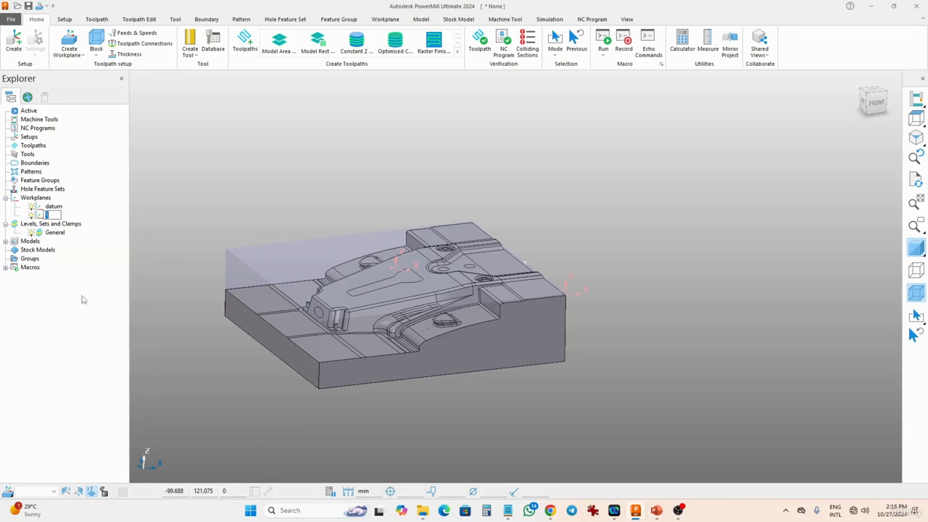
pyautogui.write('W1')
pyautogui.press('Return')
# Activate workplane W1 and recalculate the block's limits from the model in the active workplane
pyautogui.rightClick(43, 219)
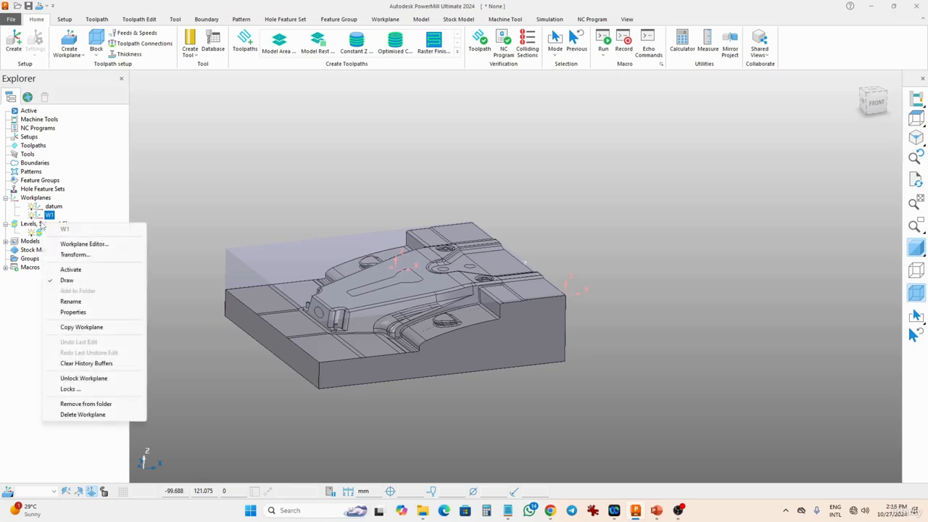
pyautogui.click(70, 269)
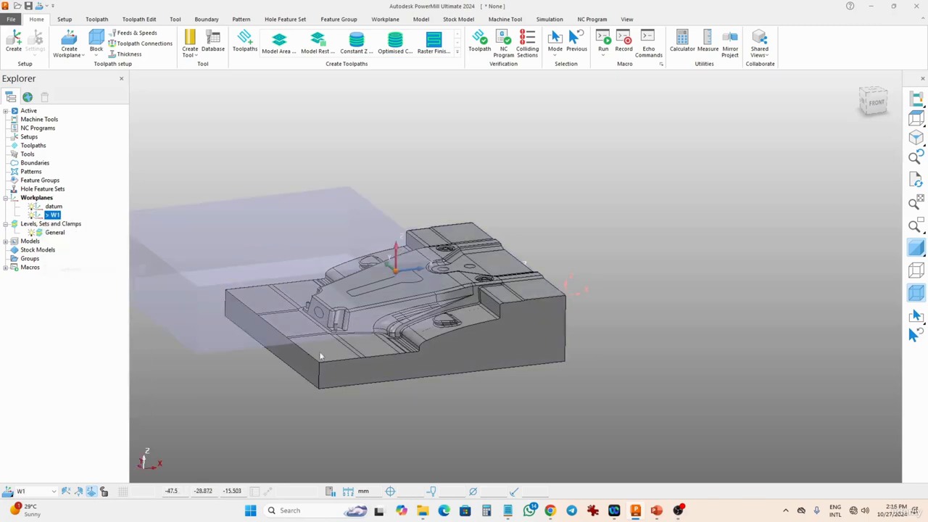
pyautogui.scroll(-2, 292, 260)
pyautogui.moveTo(312, 285); pyautogui.dragTo(261, 305, button='middle')
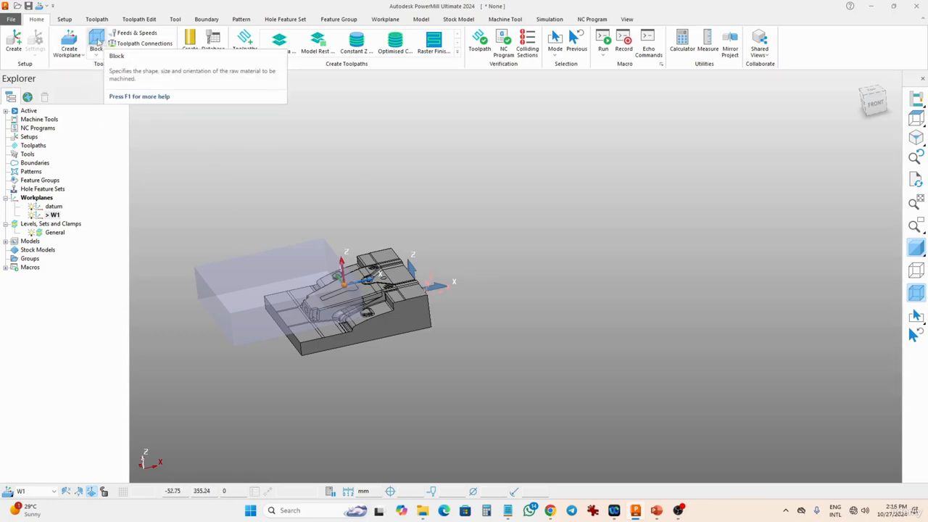
pyautogui.click(97, 42)
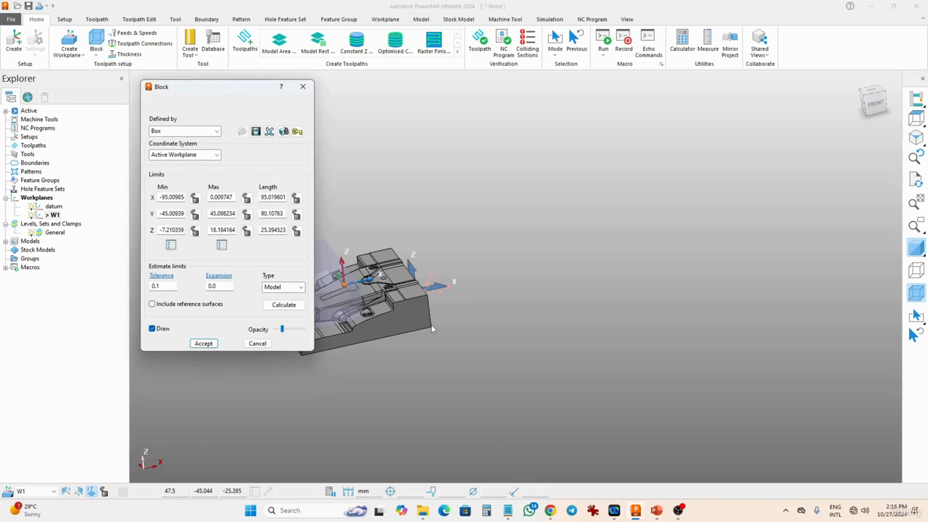
pyautogui.click(280, 307)
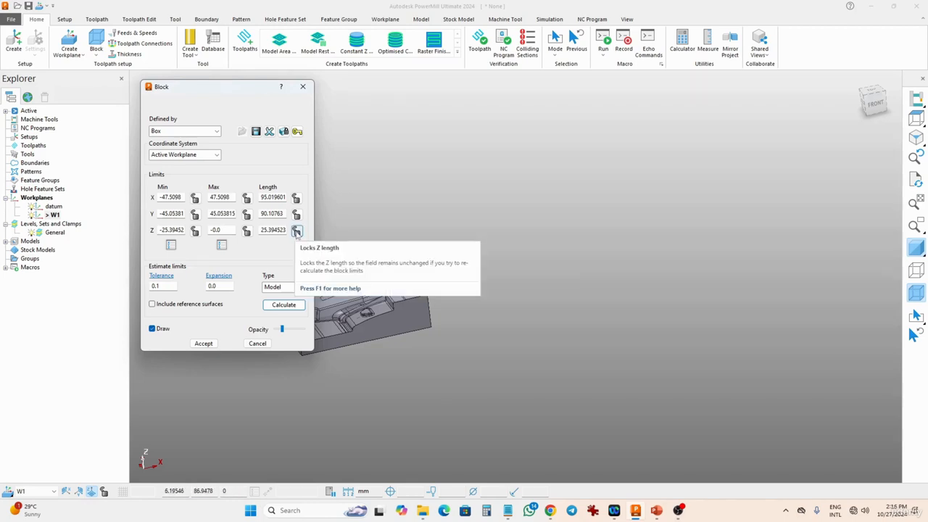
# Try raising the block's Z maximum to 2.0 with its Z length locked, and restore the unlocked limits calculated from the model
pyautogui.click(296, 231)
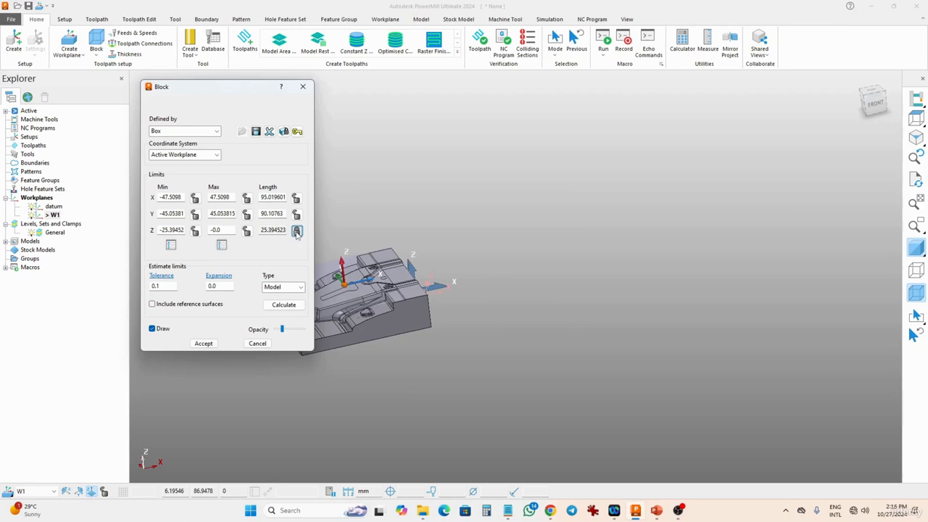
pyautogui.doubleClick(215, 230)
pyautogui.write('2')
pyautogui.press('Return')
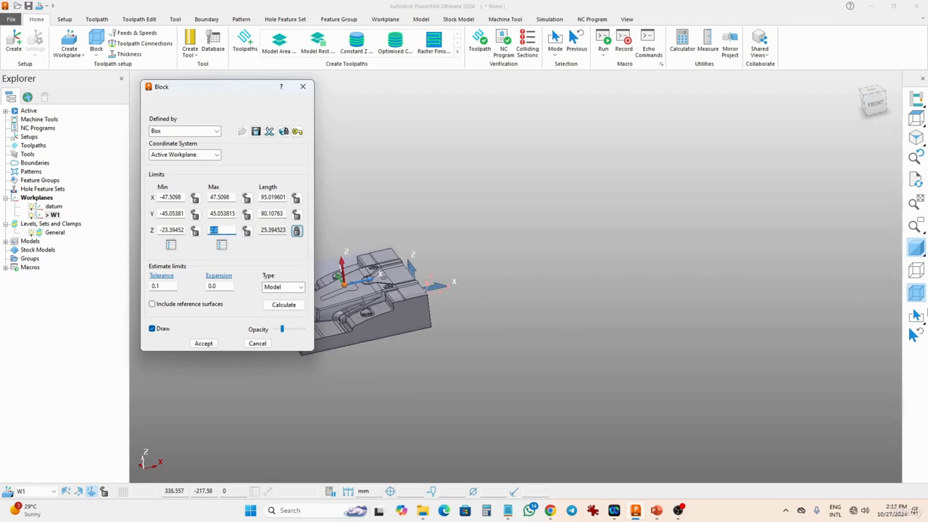
pyautogui.moveTo(517, 277); pyautogui.dragTo(493, 236, button='middle')
pyautogui.scroll(6, 422, 281)
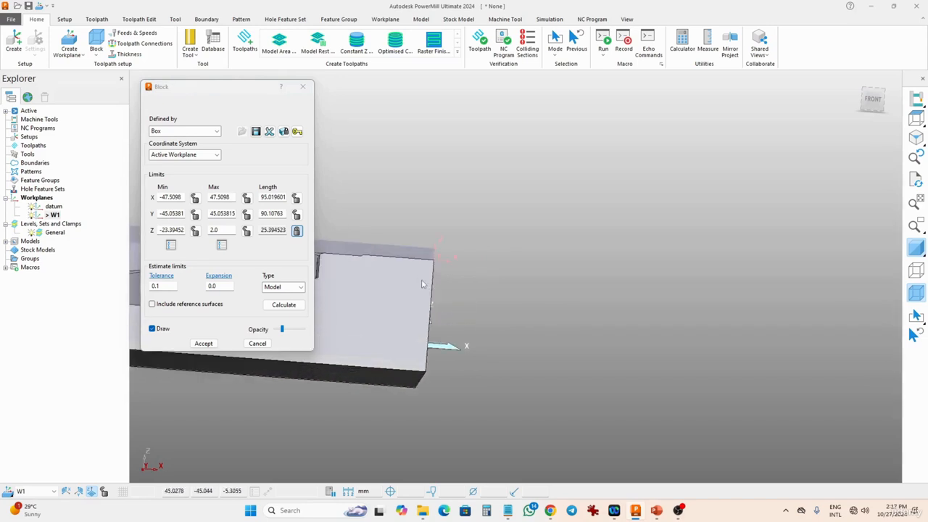
pyautogui.moveTo(419, 257); pyautogui.dragTo(392, 251, button='middle')
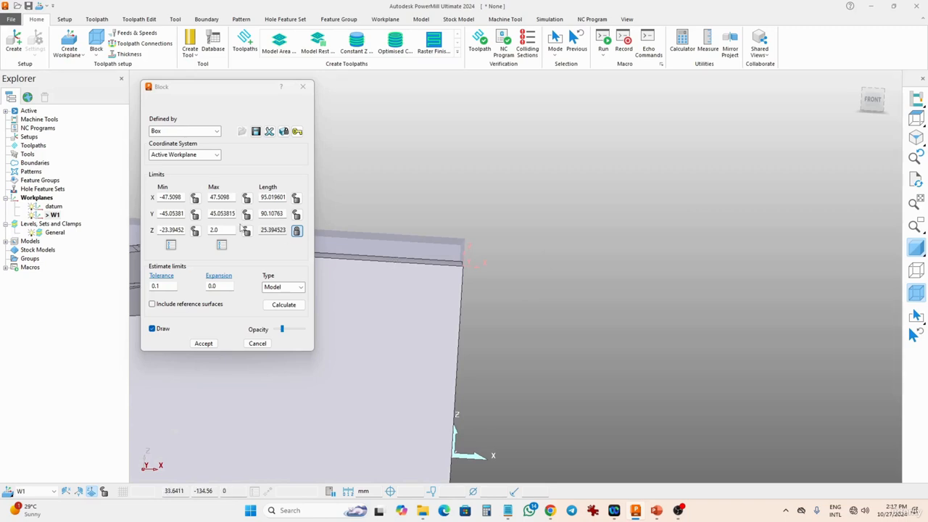
pyautogui.click(217, 230)
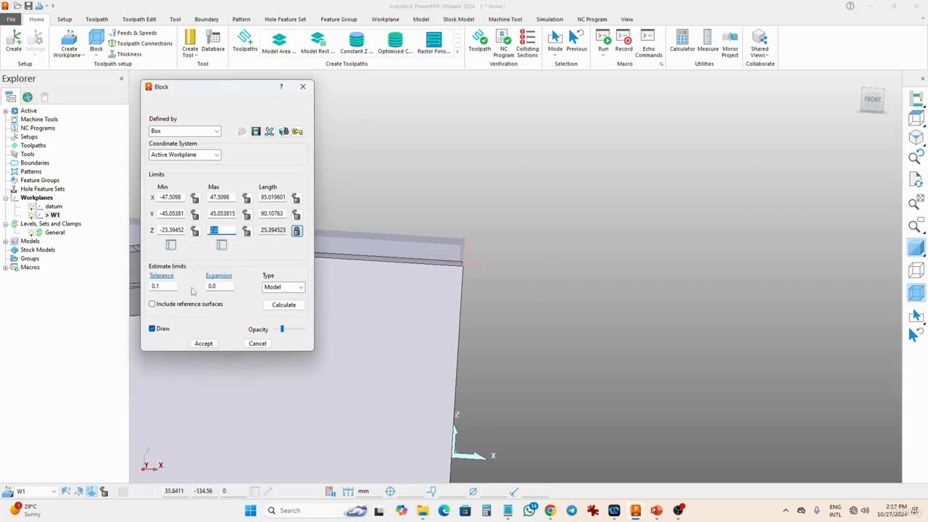
pyautogui.scroll(-3, 404, 379)
pyautogui.moveTo(410, 434); pyautogui.dragTo(438, 431, button='middle')
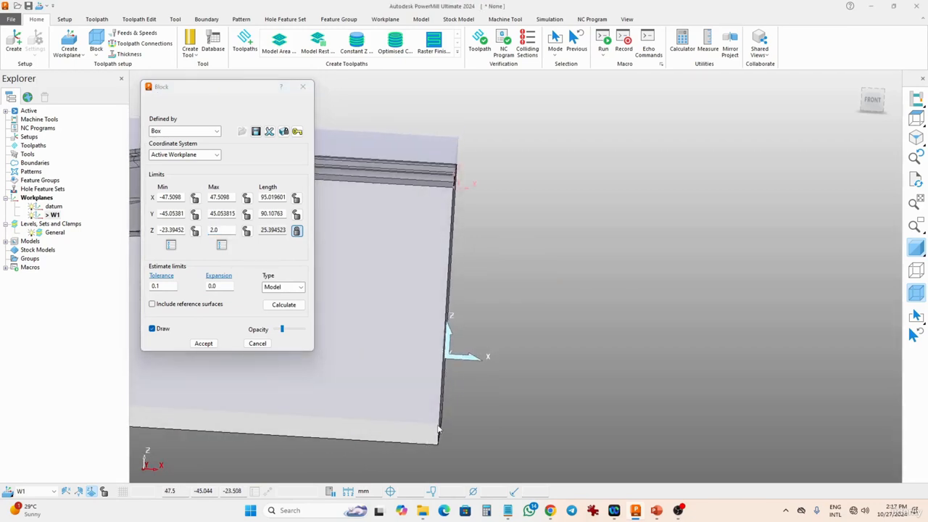
pyautogui.click(297, 231)
pyautogui.click(284, 308)
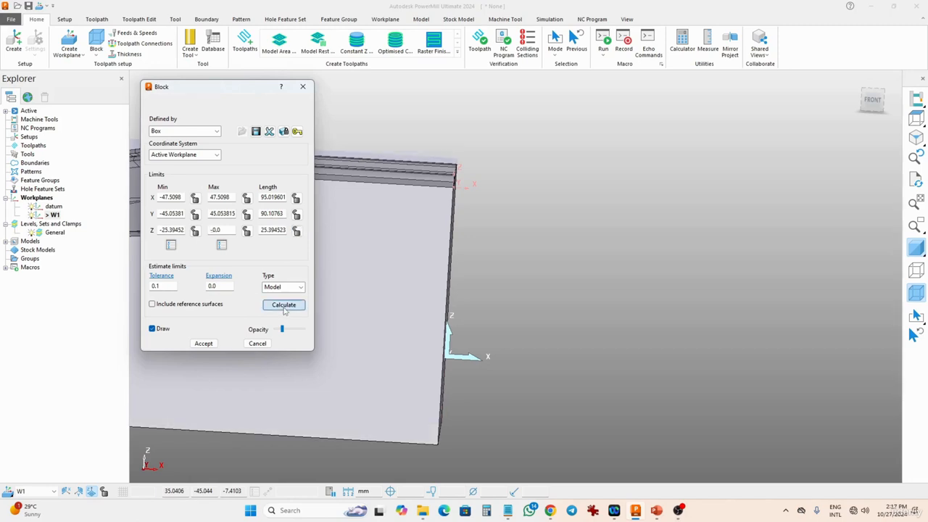
# Set the block's Z maximum to 2.0 with the Z length unlocked, adding stock above the core's top face
pyautogui.click(230, 230)
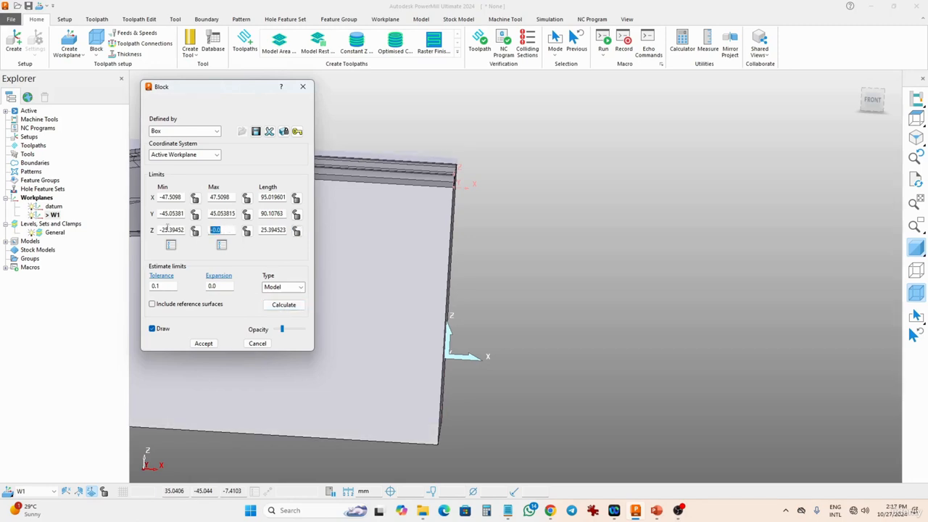
pyautogui.write('2')
pyautogui.press('Return')
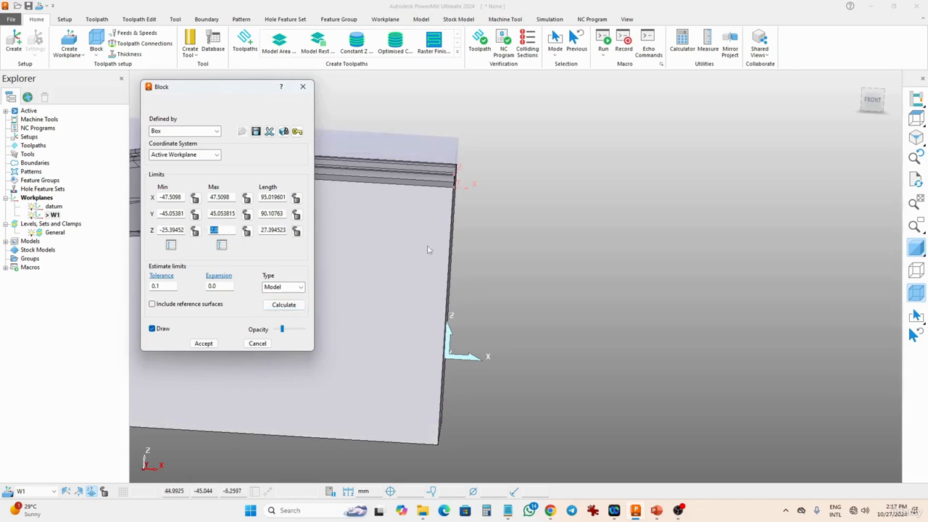
pyautogui.scroll(2, 438, 166)
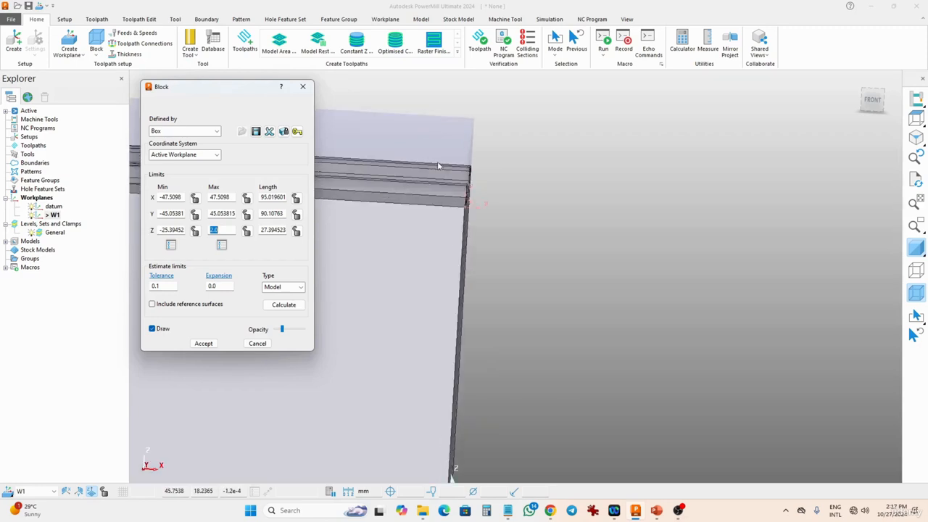
pyautogui.scroll(-3, 438, 166)
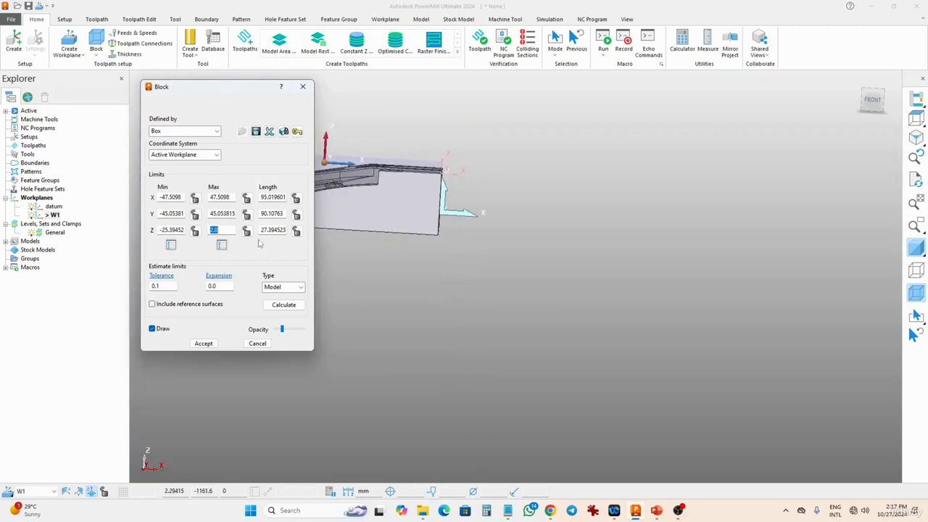
pyautogui.doubleClick(174, 230)
pyautogui.doubleClick(259, 229)
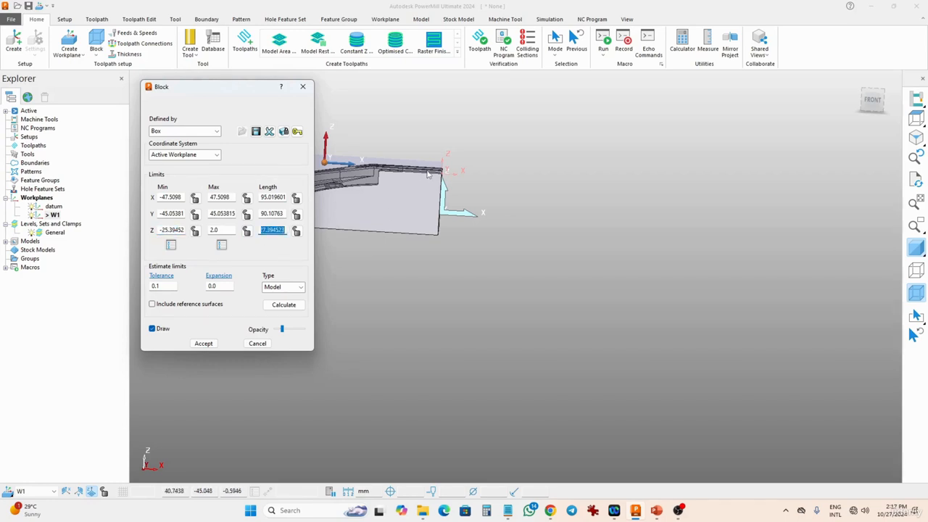
pyautogui.moveTo(466, 177); pyautogui.dragTo(426, 186, button='middle')
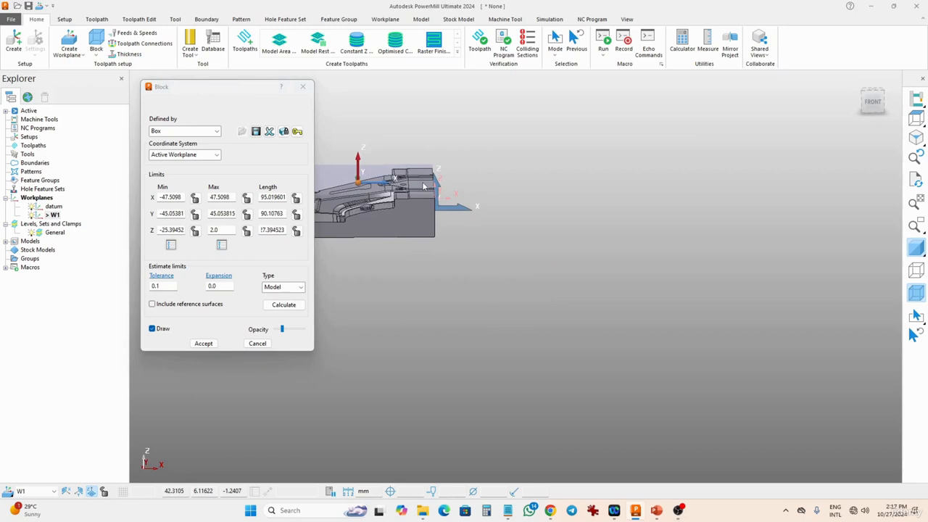
# Add 20 to both the Y and X lengths of the block and accept the block definition
pyautogui.click(285, 215)
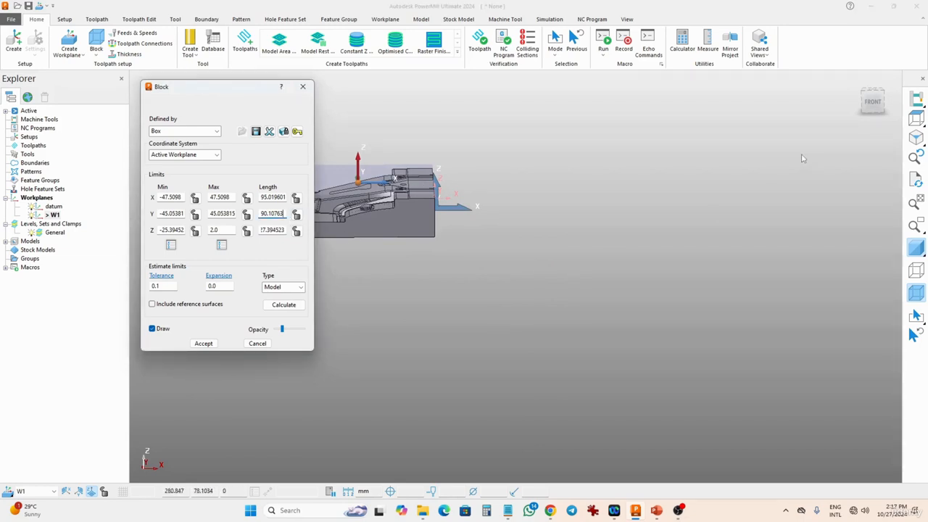
pyautogui.write('+')
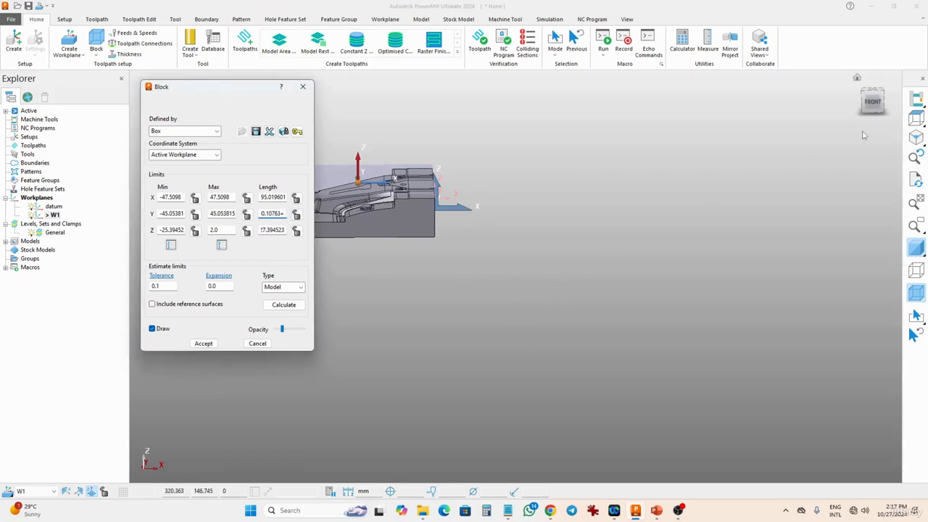
pyautogui.write('20')
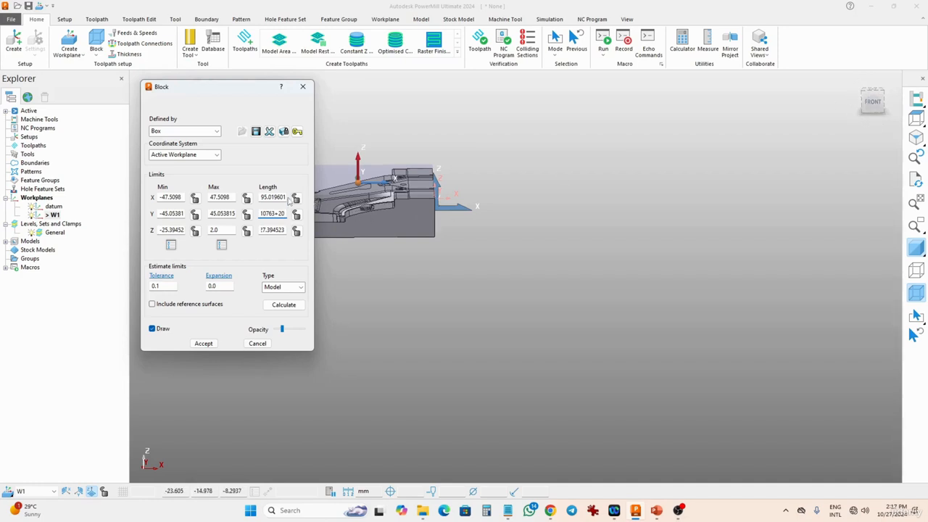
pyautogui.click(284, 197)
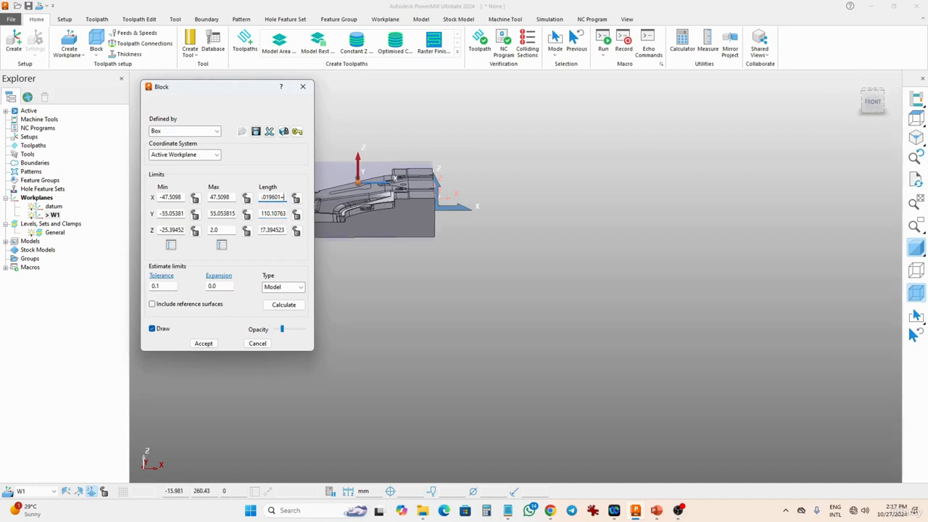
pyautogui.write('+20')
pyautogui.press('Return')
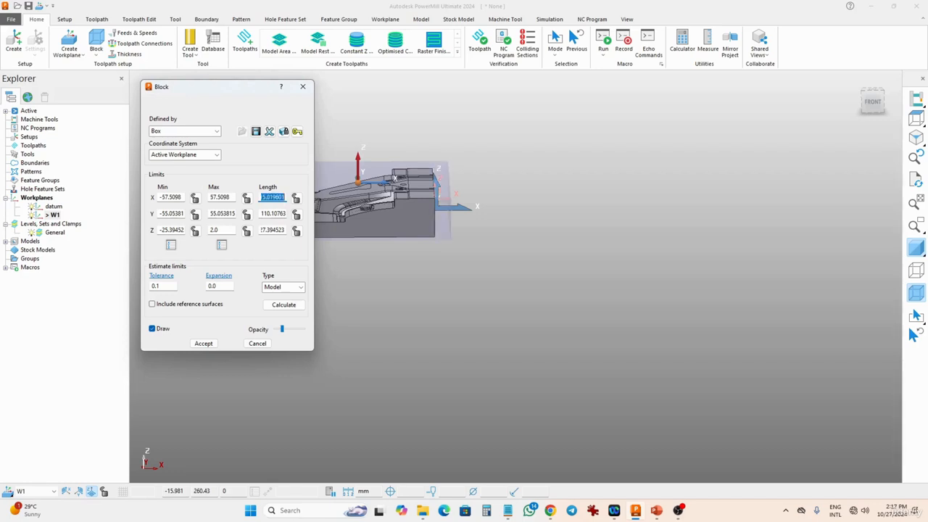
pyautogui.moveTo(467, 170); pyautogui.dragTo(400, 328, button='middle')
pyautogui.scroll(-2, 390, 267)
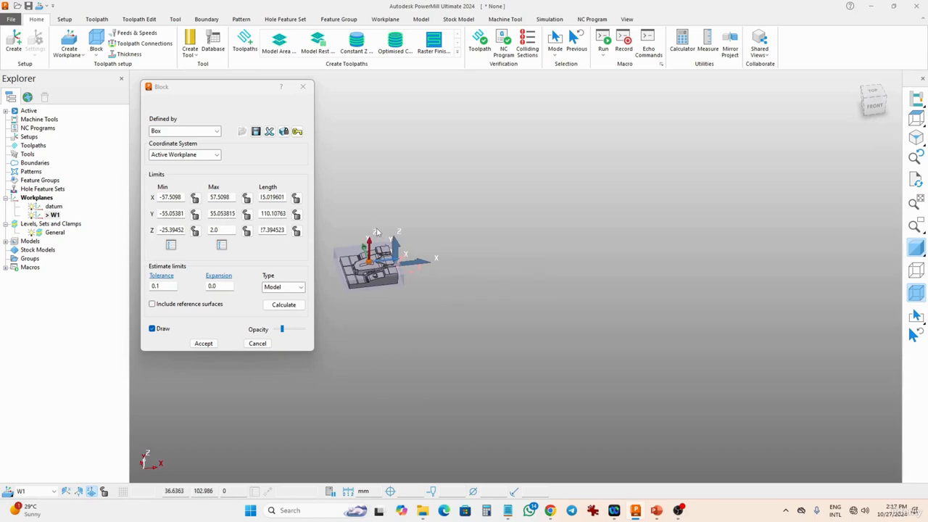
pyautogui.click(203, 343)
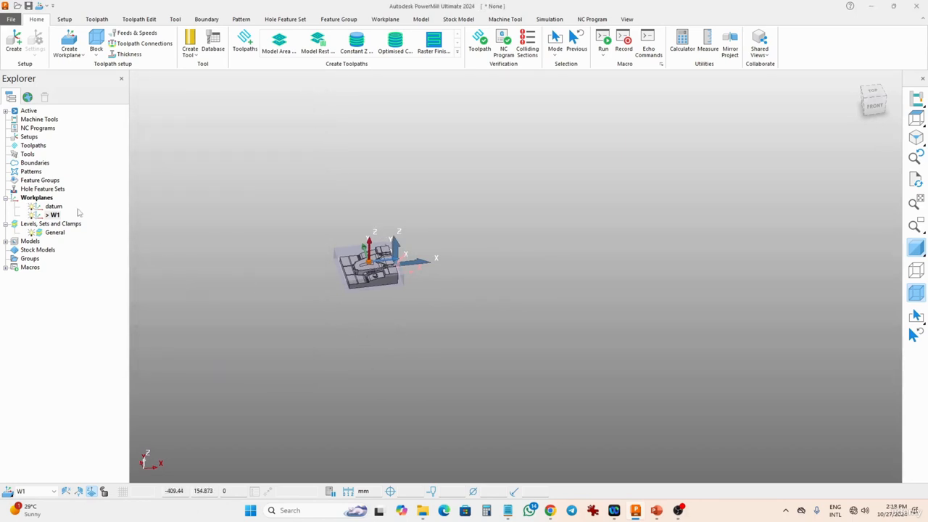
# Hide the datum workplane and inspect the stock margins of the block around the core
pyautogui.click(32, 207)
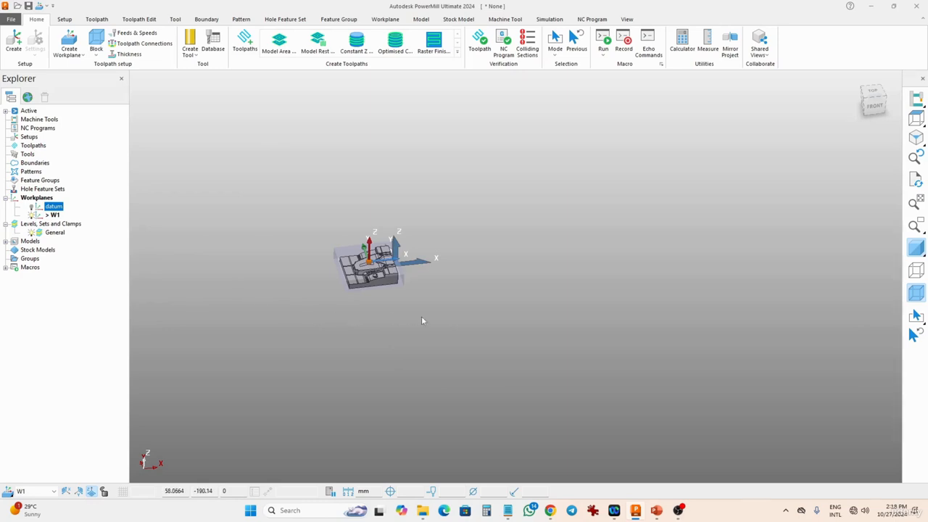
pyautogui.moveTo(423, 318); pyautogui.dragTo(395, 291, button='middle')
pyautogui.scroll(5, 396, 253)
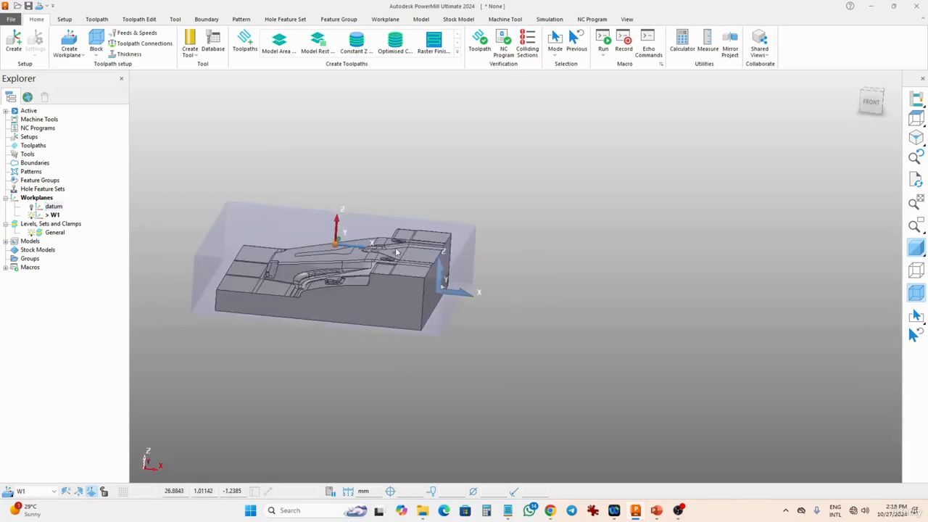
pyautogui.moveTo(397, 252); pyautogui.dragTo(349, 266, button='middle')
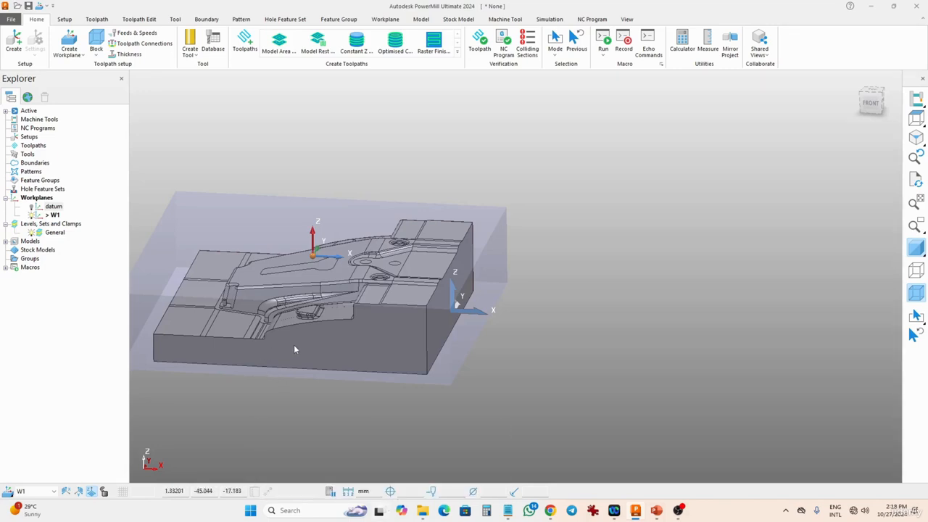
pyautogui.keyDown('shift'); pyautogui.moveTo(294, 350); pyautogui.dragTo(451, 296, button='middle'); pyautogui.keyUp('shift')
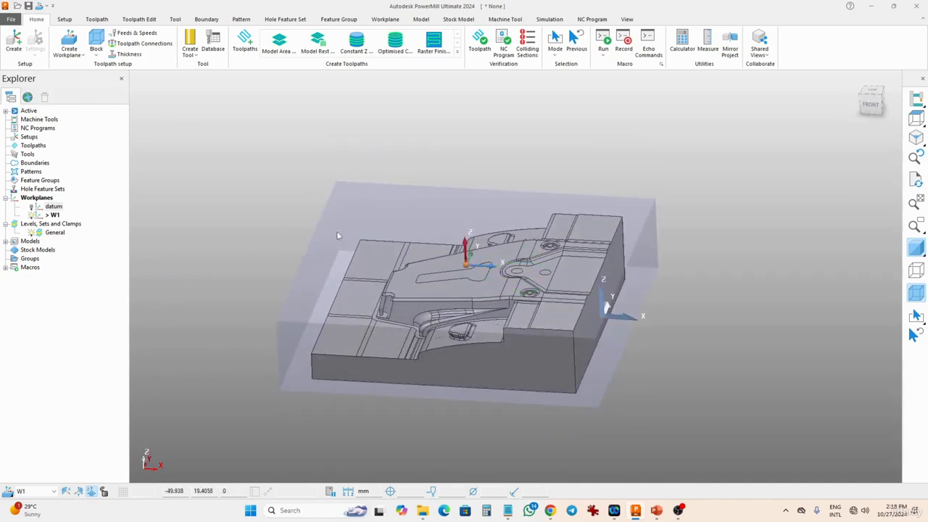
# Start a new toolpath with the Face Milling strategy from the Curve Machining category
pyautogui.click(244, 40)
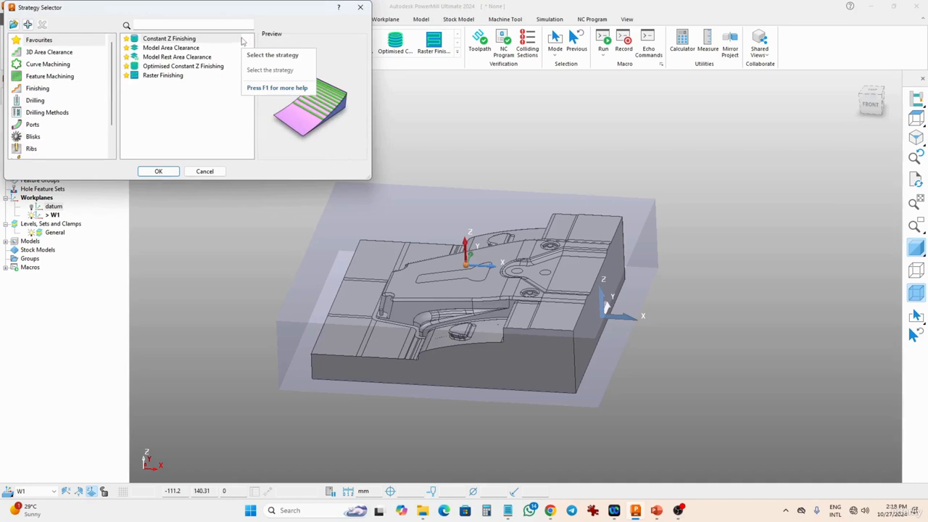
pyautogui.click(58, 65)
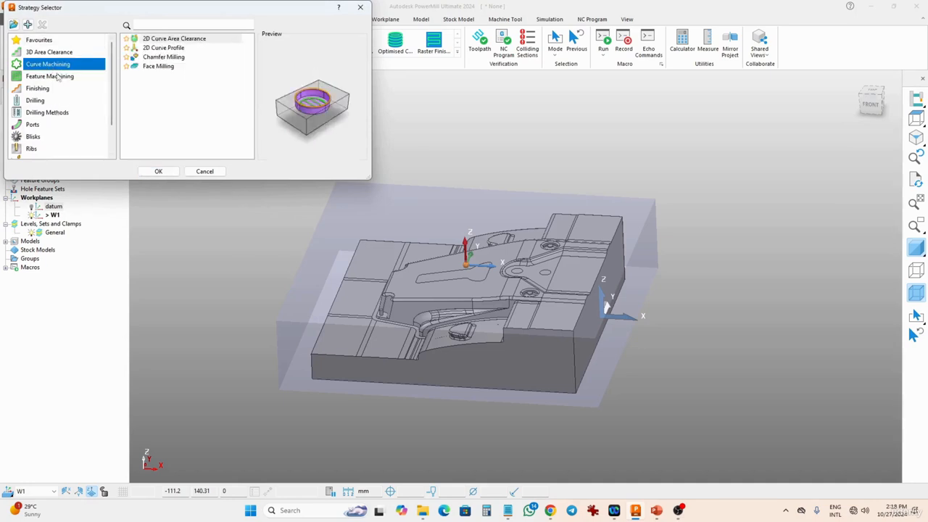
pyautogui.click(139, 114)
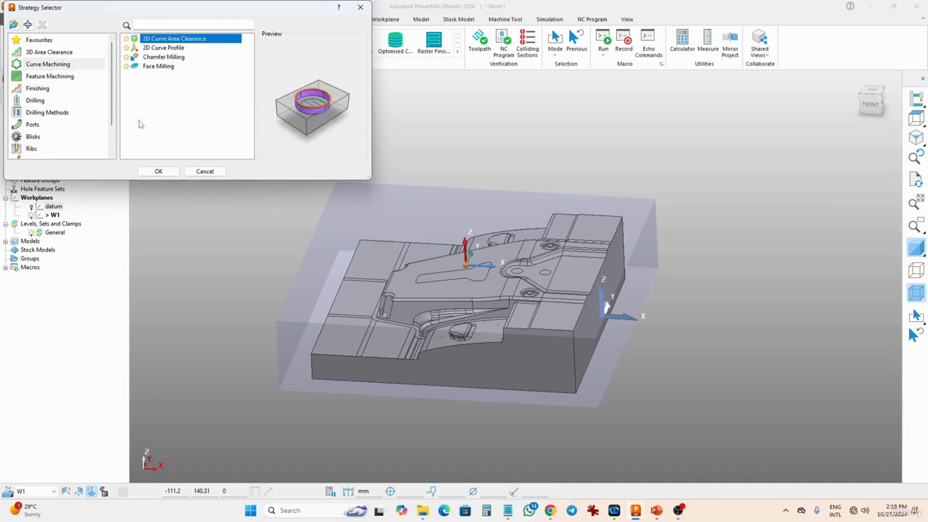
pyautogui.click(157, 66)
pyautogui.moveTo(481, 345); pyautogui.dragTo(602, 282, button='middle')
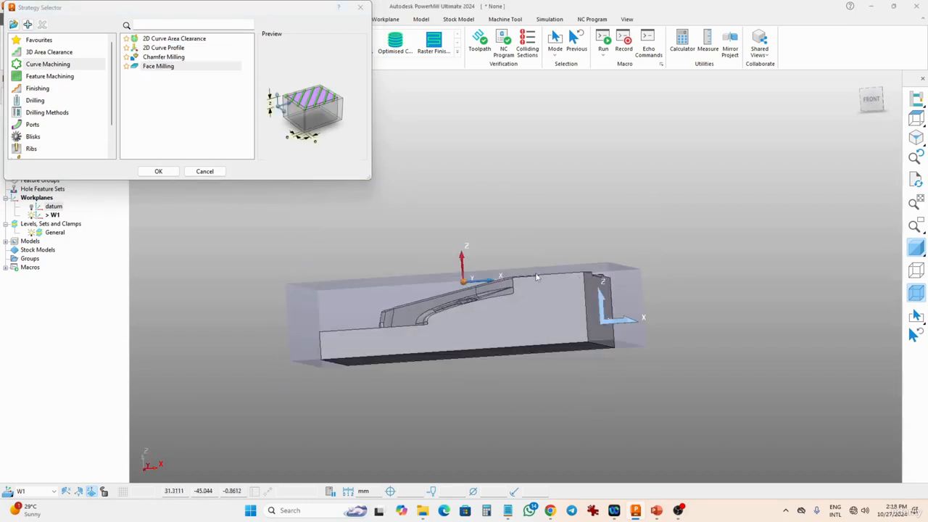
pyautogui.click(137, 68)
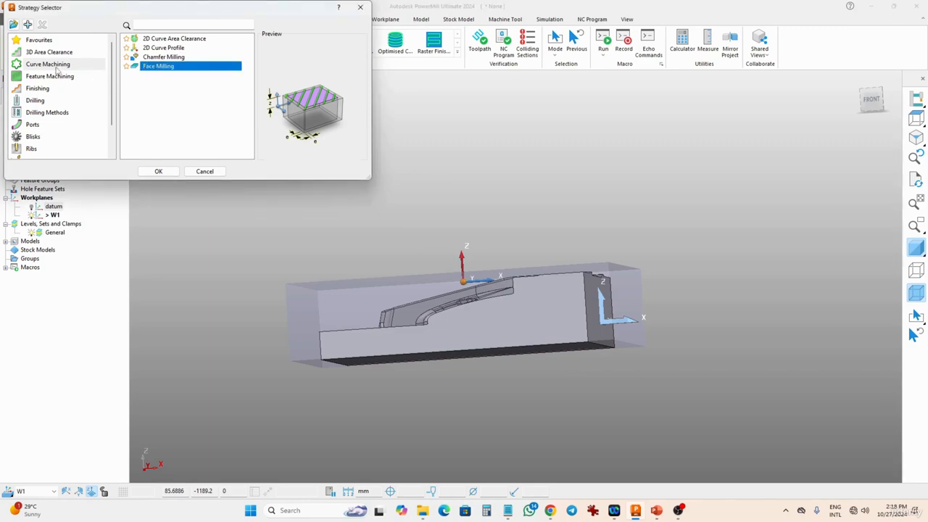
pyautogui.click(158, 172)
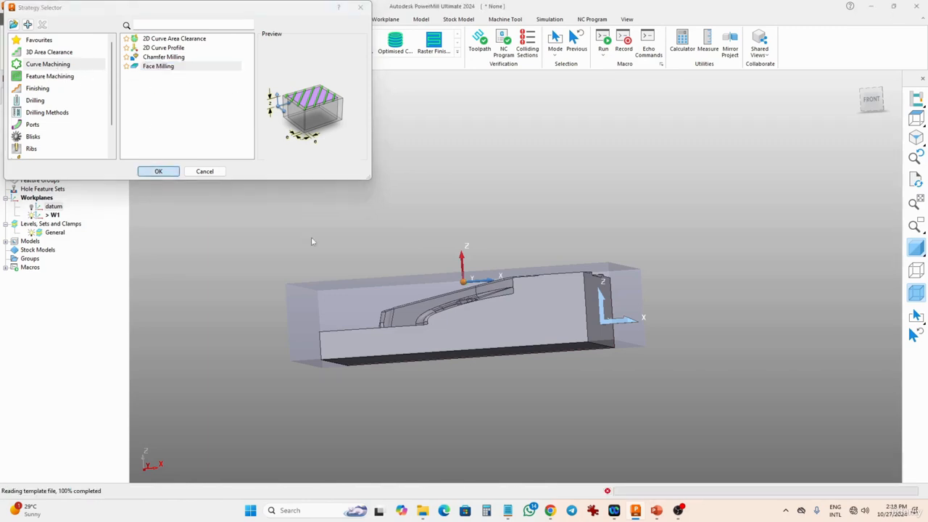
# Name the toolpath FACE MILLING and create a new end mill tool for it
pyautogui.click(298, 130)
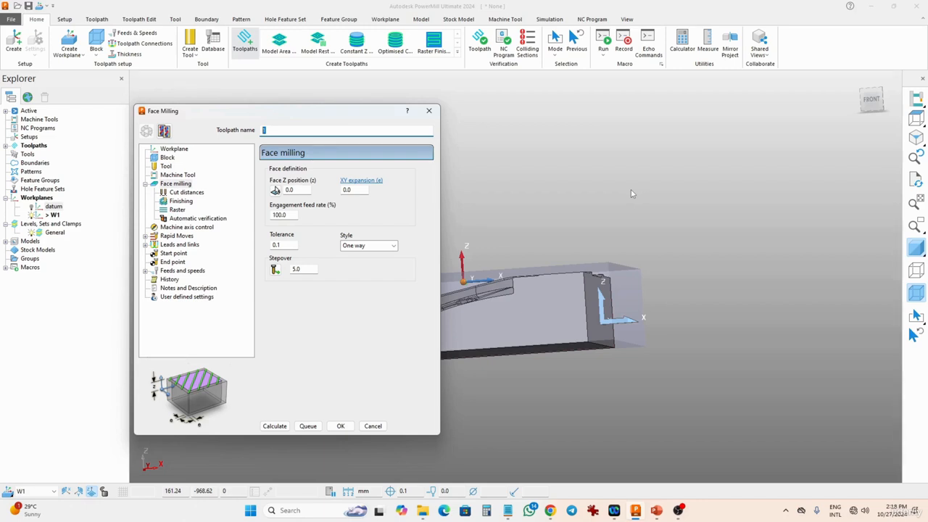
pyautogui.write('FACE MILLING')
pyautogui.click(162, 168)
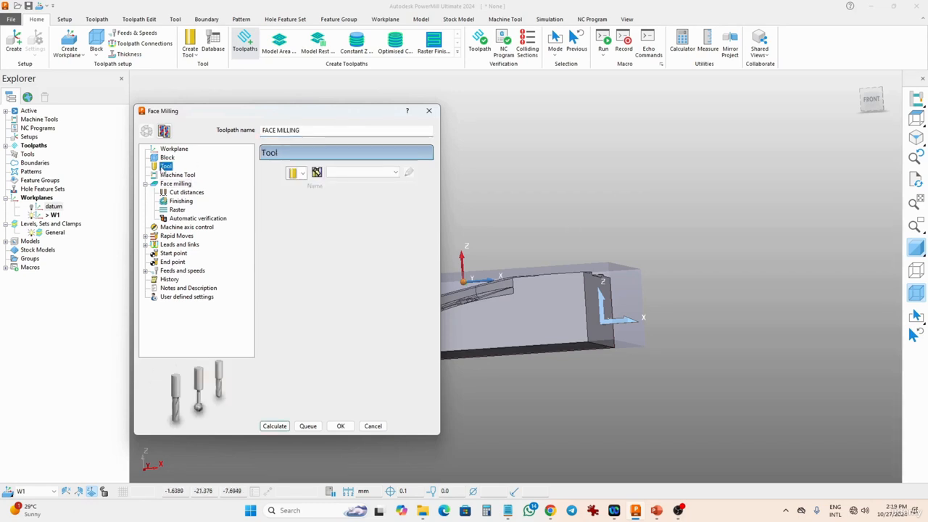
pyautogui.click(303, 174)
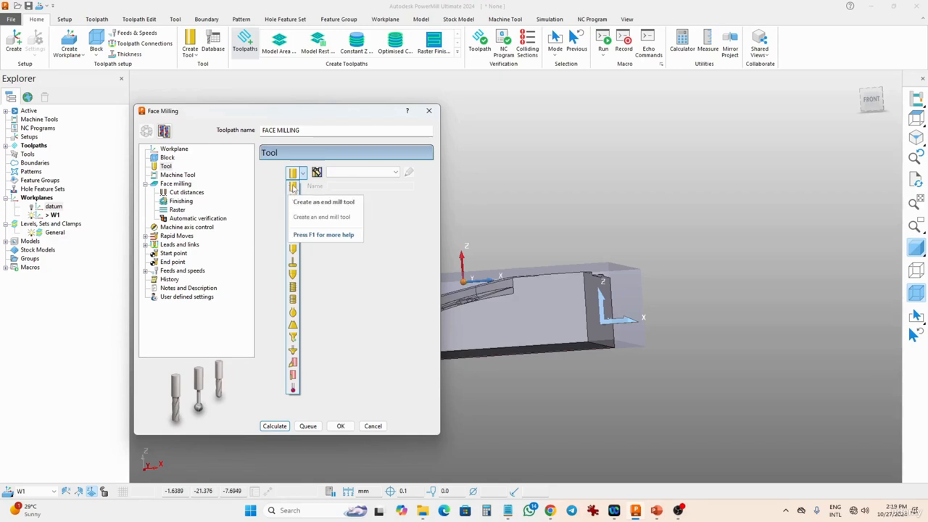
pyautogui.click(294, 187)
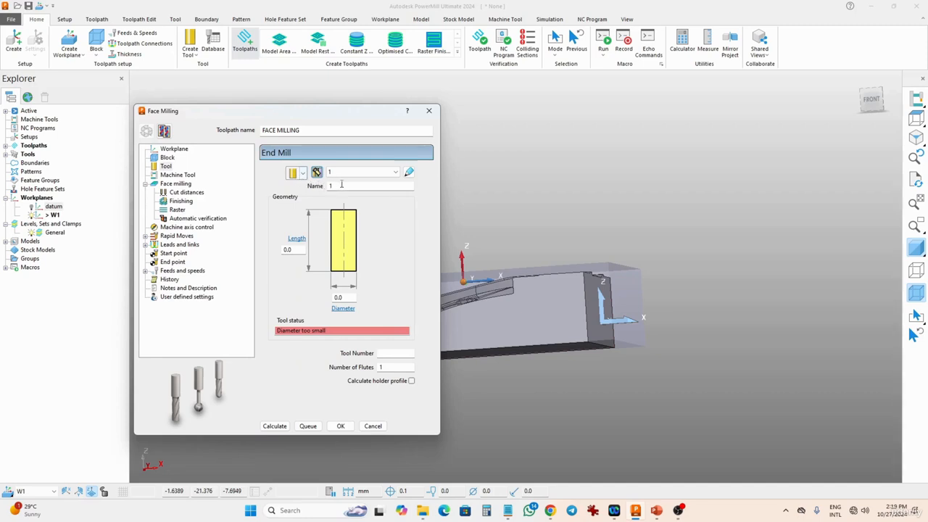
# Name the new end mill 30 FACE MILL TOOL
pyautogui.click(363, 186)
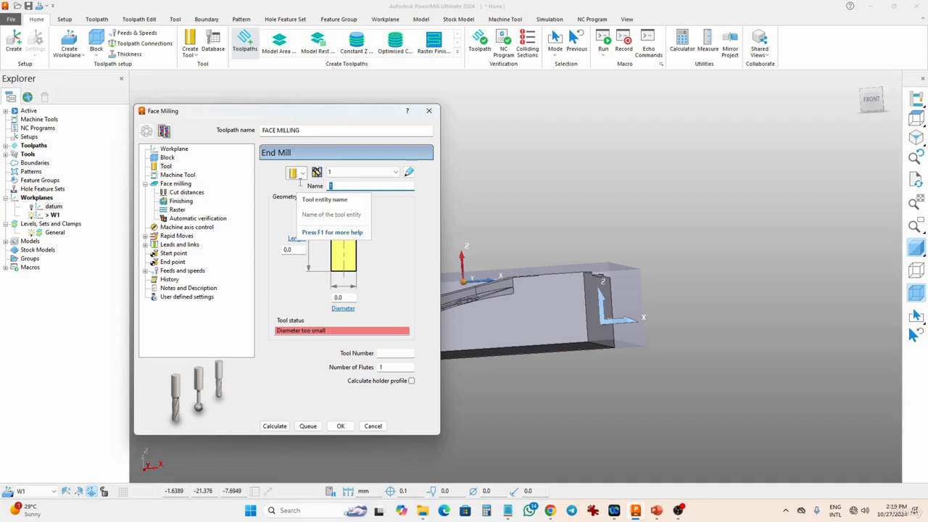
pyautogui.write('30')
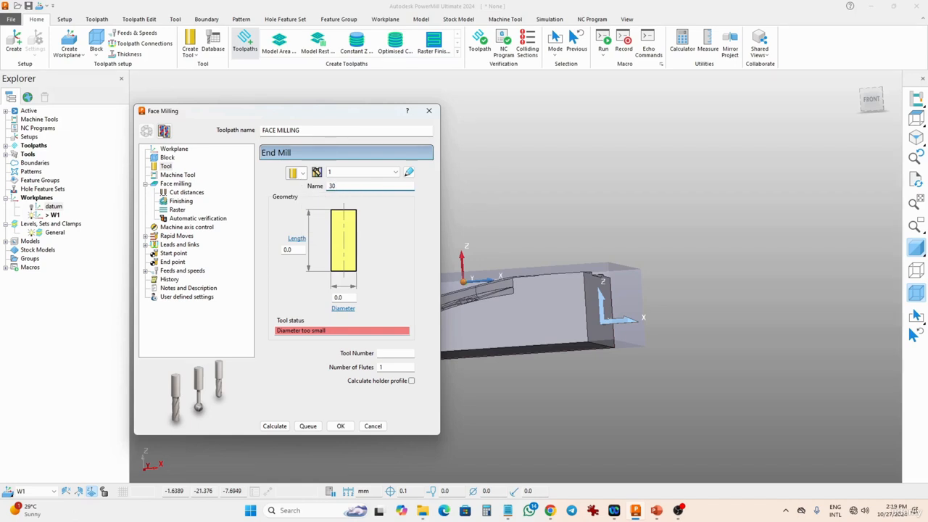
pyautogui.write(' FACER')
pyautogui.press('BackSpace')
pyautogui.press('BackSpace')
pyautogui.press('BackSpace')
pyautogui.write('ACE MILL TO')
# Define the end mill with a diameter of 30, a length of 80 and 8 flutes
pyautogui.click(339, 297)
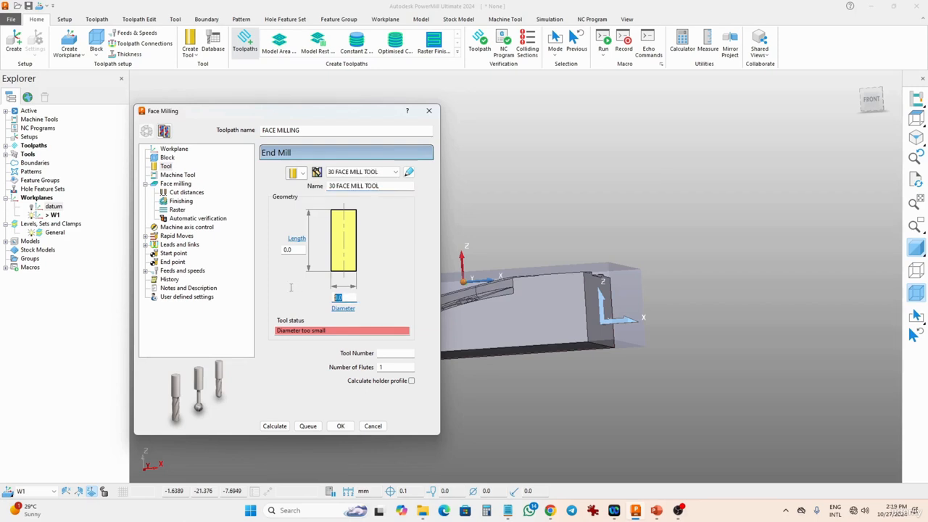
pyautogui.write('30')
pyautogui.click(296, 249)
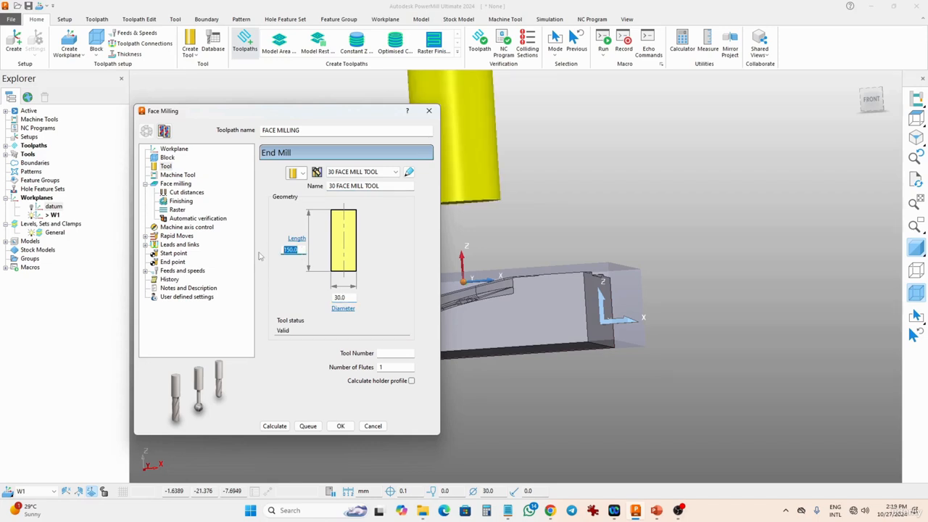
pyautogui.write('80')
pyautogui.click(354, 299)
pyautogui.doubleClick(395, 367)
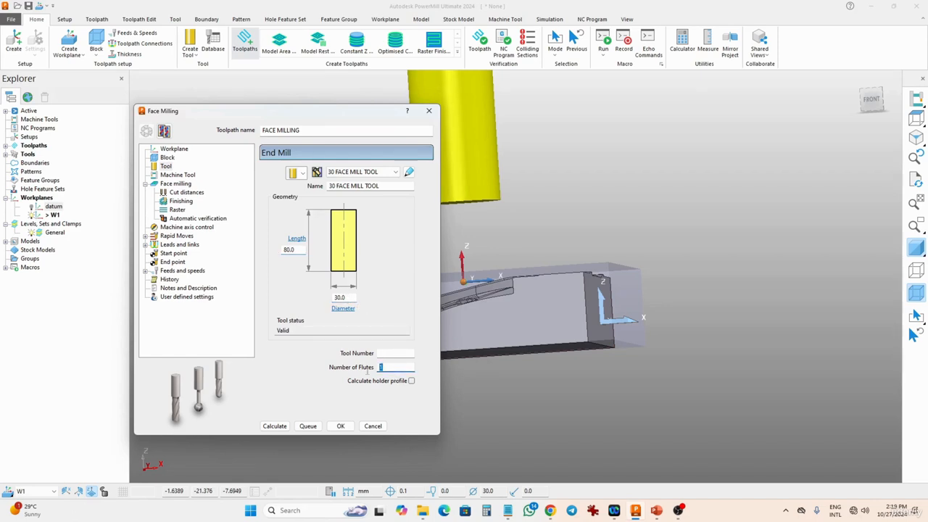
pyautogui.write('8')
# Pick the face Z position from the model on the raised ridge at the core's top end
pyautogui.click(183, 186)
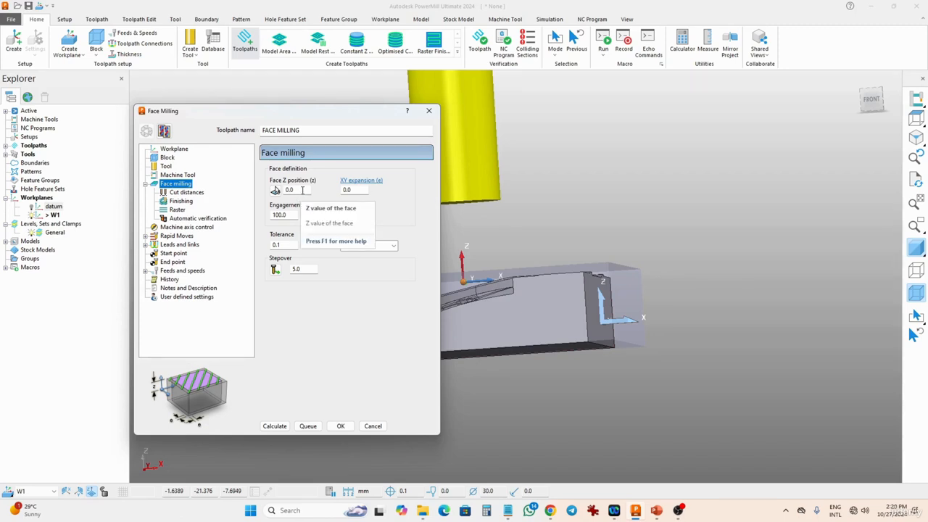
pyautogui.moveTo(303, 190); pyautogui.dragTo(249, 194)
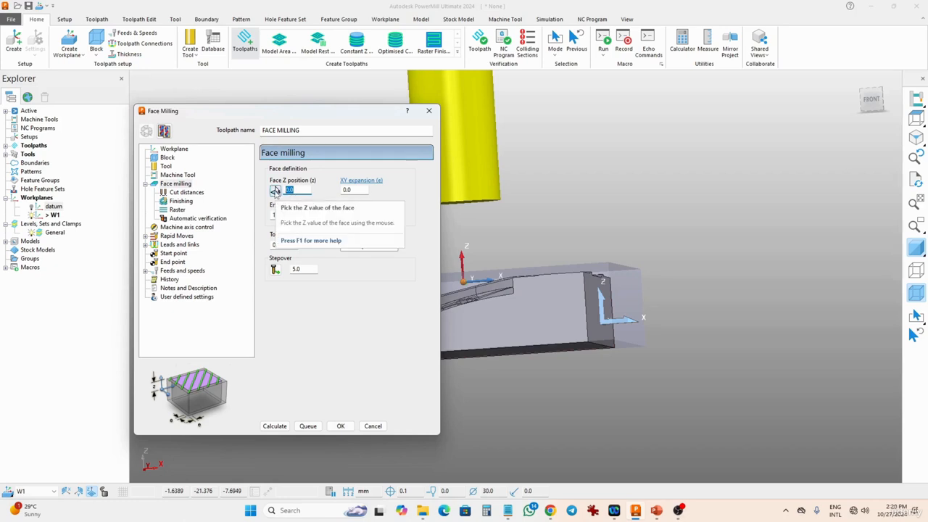
pyautogui.click(275, 190)
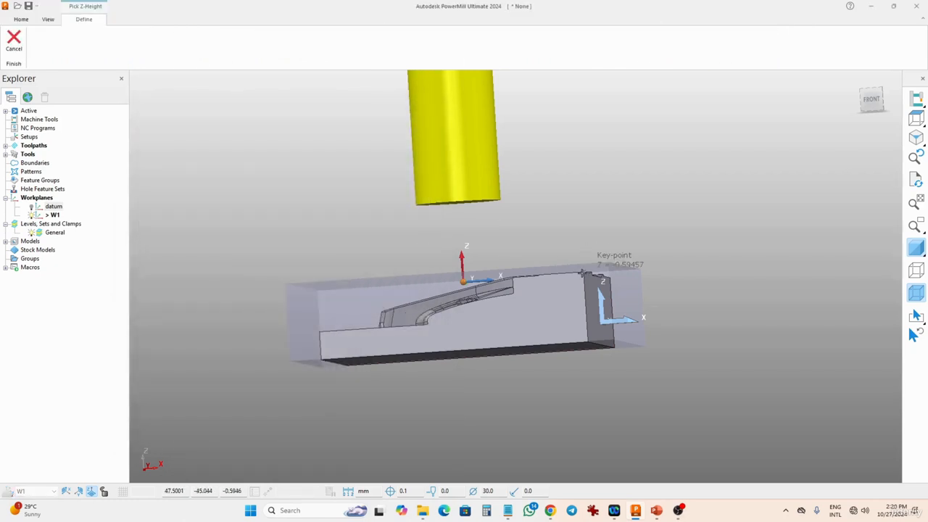
pyautogui.scroll(5, 583, 274)
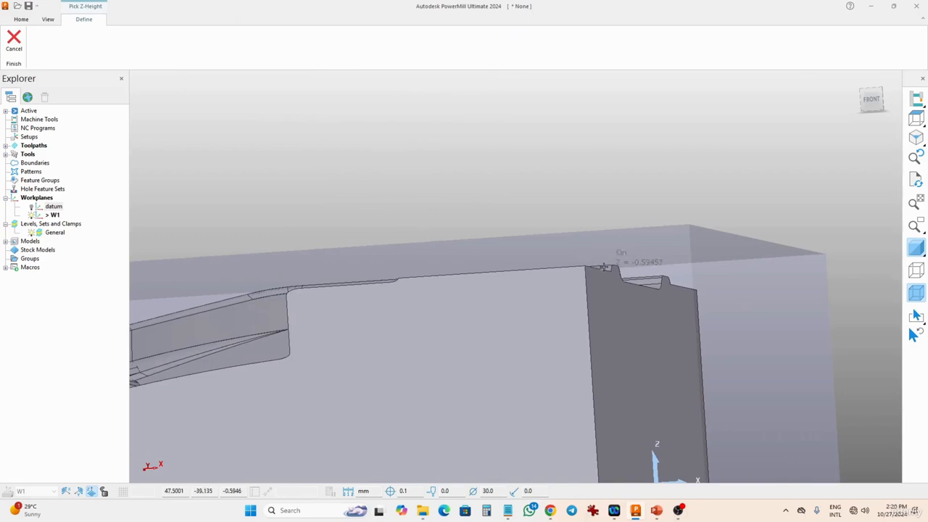
pyautogui.moveTo(603, 279); pyautogui.dragTo(605, 287, button='middle')
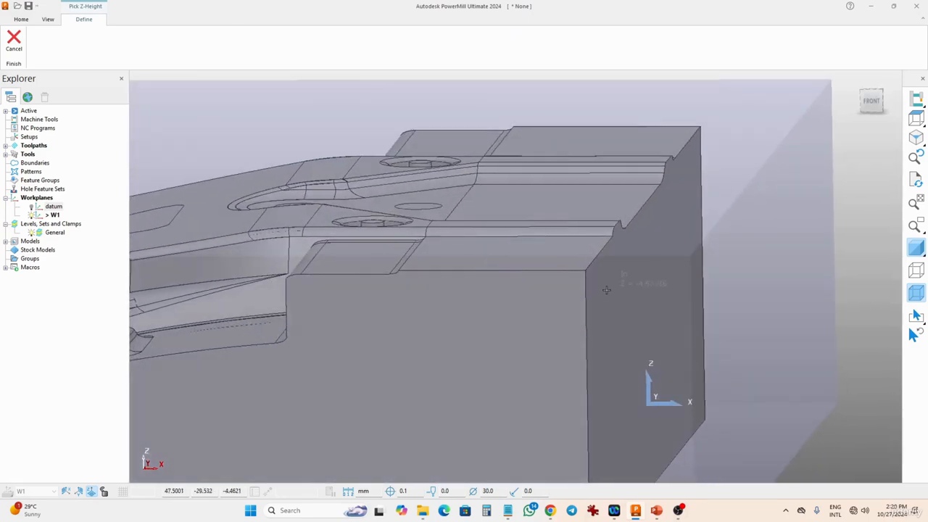
pyautogui.click(613, 225)
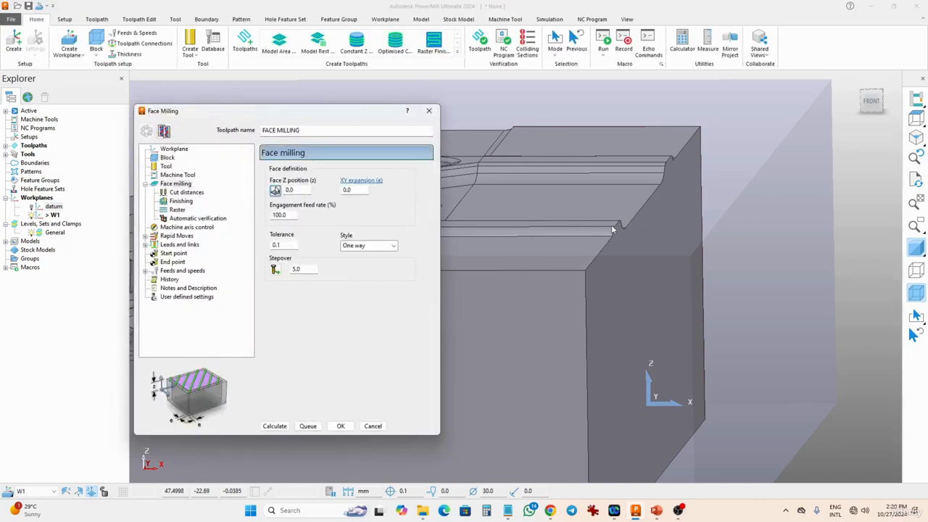
# Set the face milling tolerance to 0.01 and the style to Two way
pyautogui.doubleClick(277, 244)
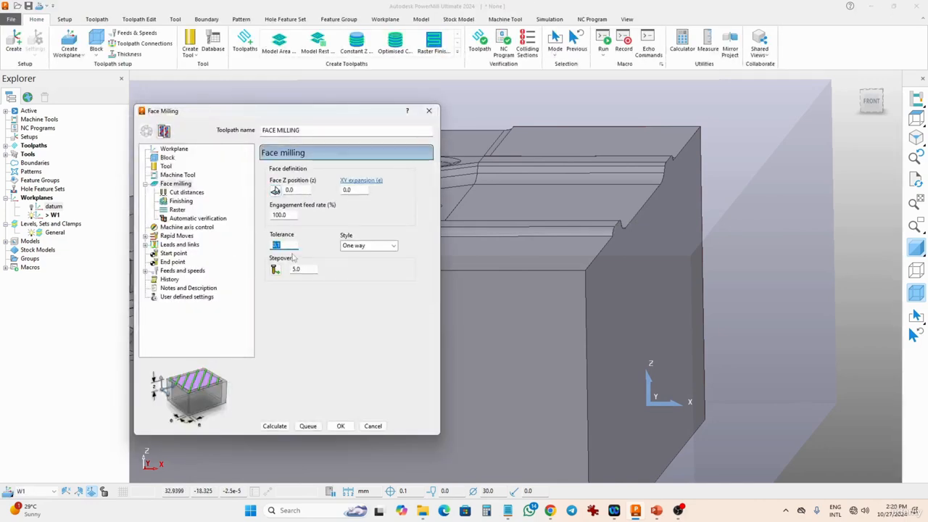
pyautogui.write('0.')
pyautogui.click(365, 247)
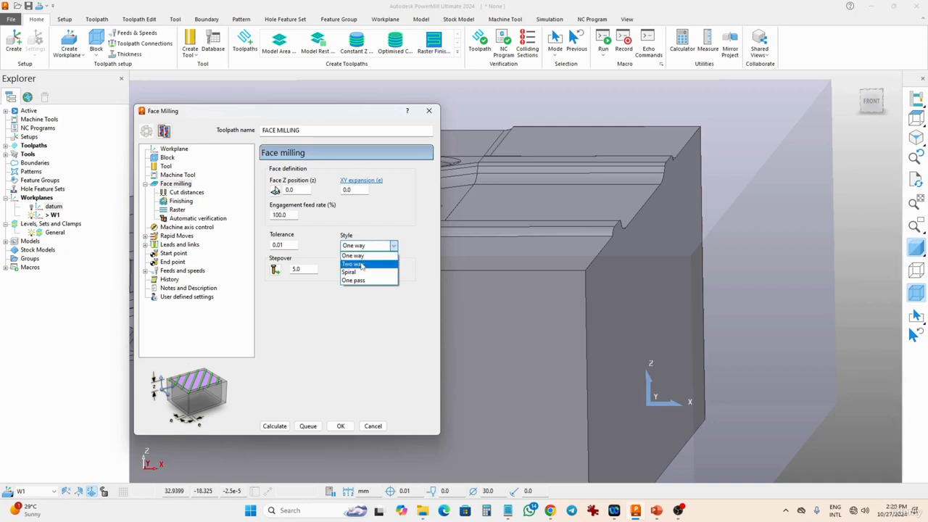
pyautogui.click(361, 265)
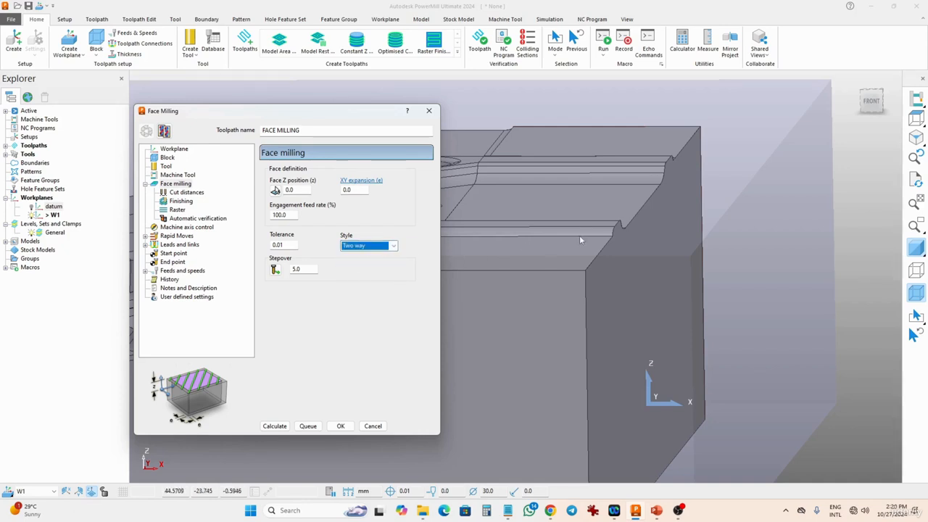
# Bring the whole block into view and set the face milling stepover to 12
pyautogui.scroll(-3, 580, 236)
pyautogui.moveTo(581, 236); pyautogui.dragTo(585, 250, button='middle')
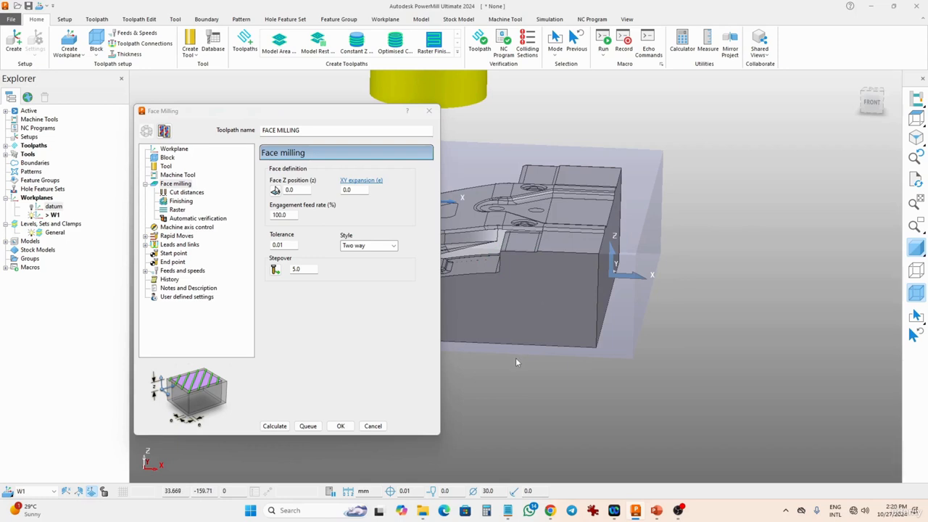
pyautogui.moveTo(480, 301); pyautogui.dragTo(691, 332, button='middle')
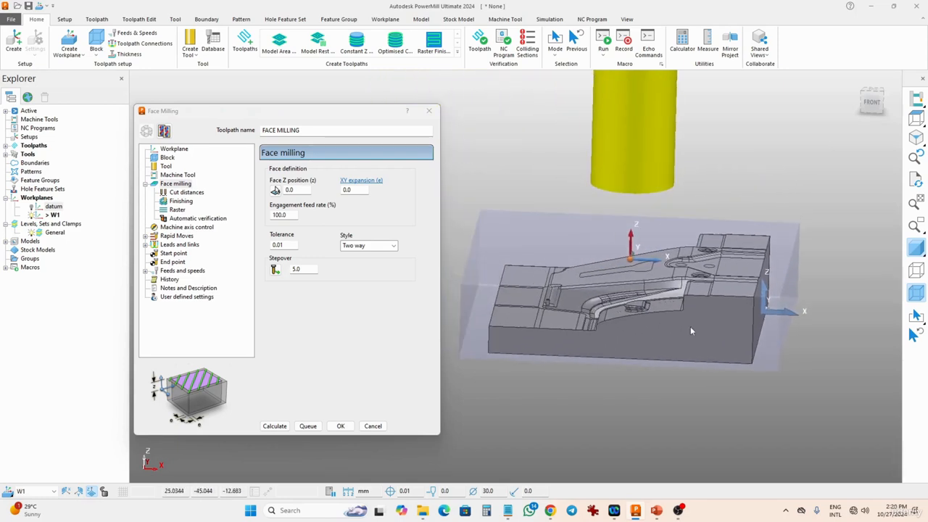
pyautogui.click(308, 270)
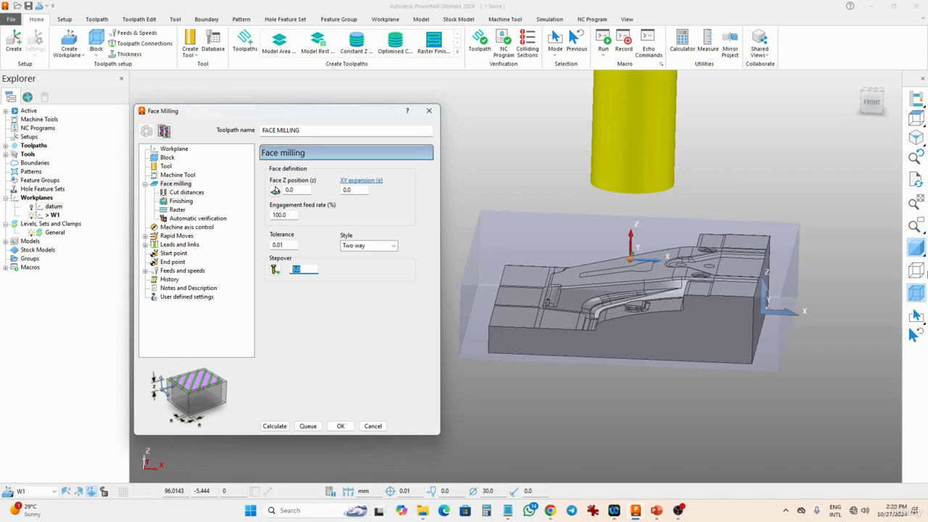
pyautogui.write('12')
# Set the stock depth to 2.0 with a 1.0 stepdown in the cut distances and calculate the toolpath
pyautogui.click(194, 193)
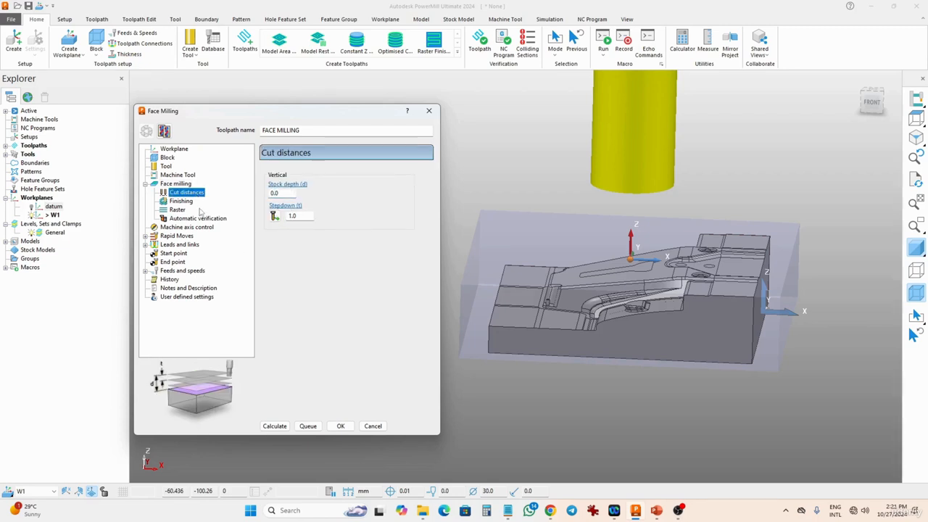
pyautogui.doubleClick(289, 193)
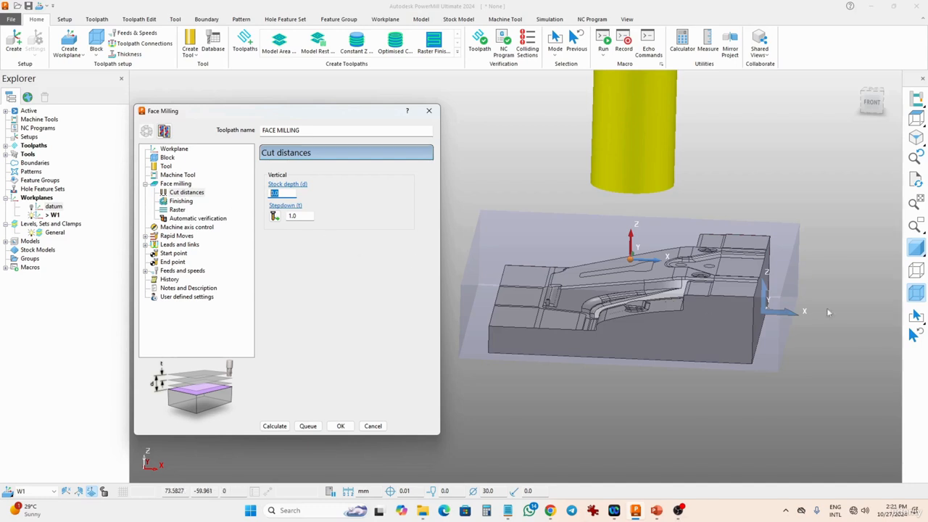
pyautogui.write('2')
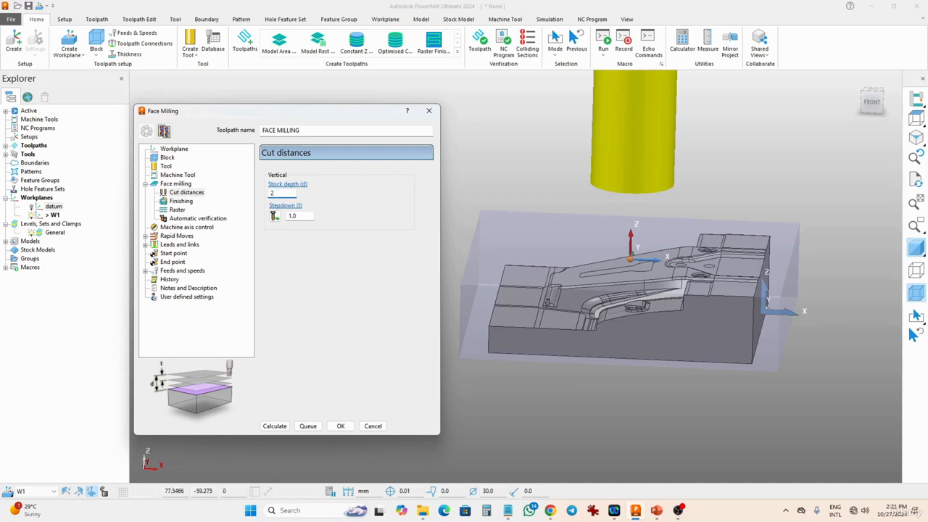
pyautogui.click(305, 219)
pyautogui.moveTo(308, 219); pyautogui.dragTo(263, 219)
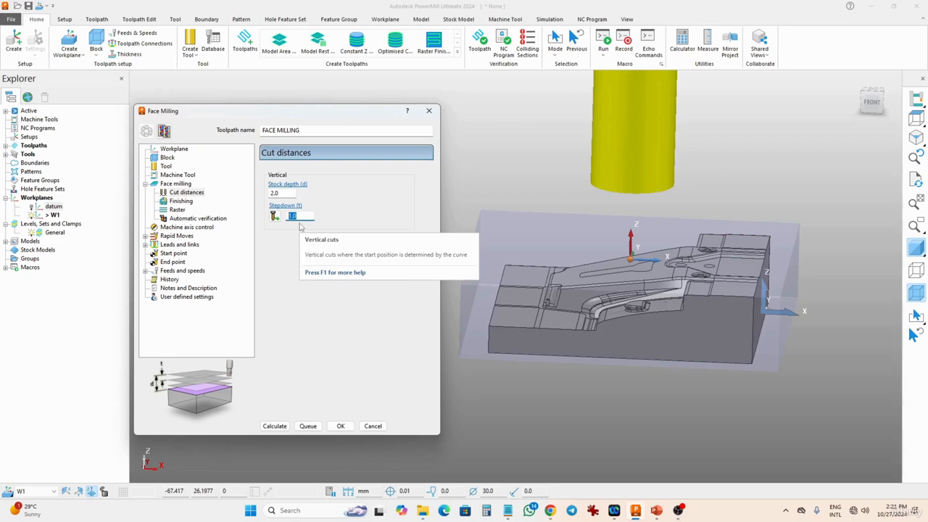
pyautogui.click(274, 426)
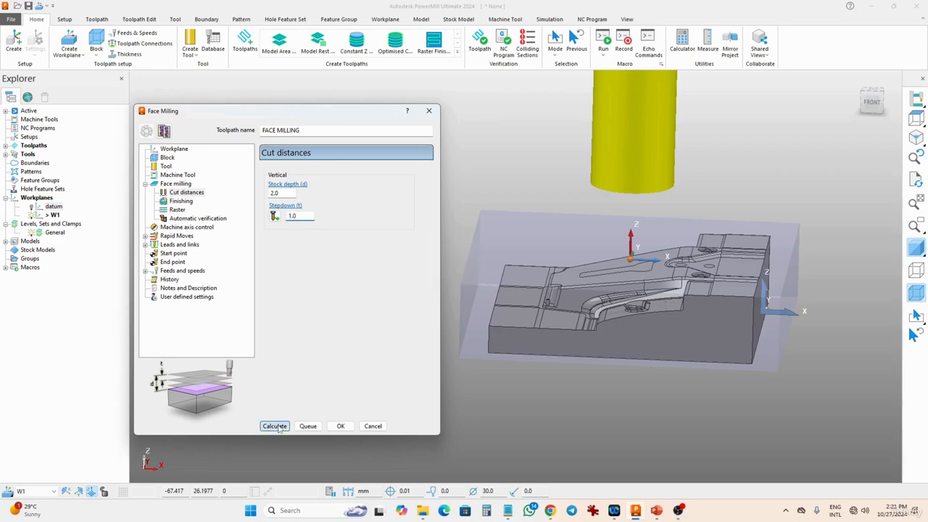
# Examine the calculated face milling passes above the core, their depth levels and the rapid moves between them, from the front and at an angle
pyautogui.moveTo(676, 383); pyautogui.dragTo(689, 341, button='middle')
pyautogui.scroll(6, 729, 189)
pyautogui.scroll(-4, 636, 222)
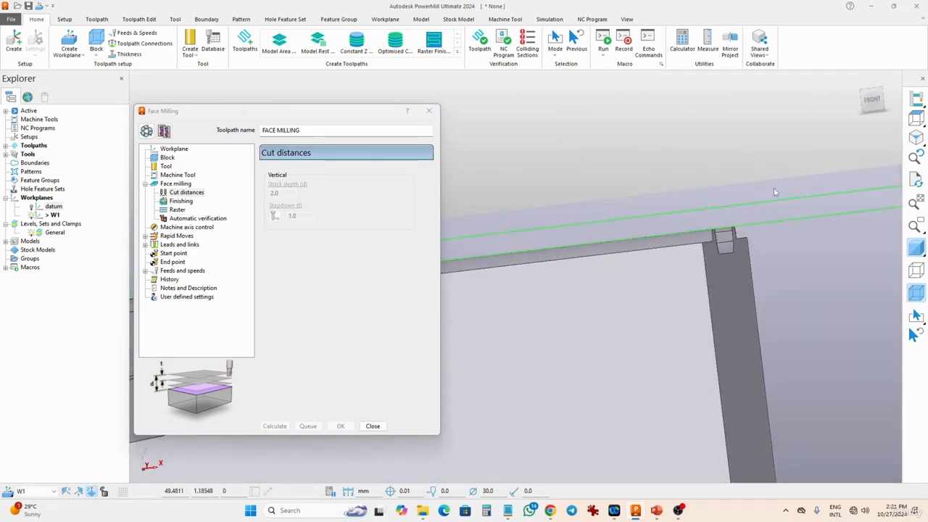
pyautogui.click(872, 99)
pyautogui.scroll(5, 735, 383)
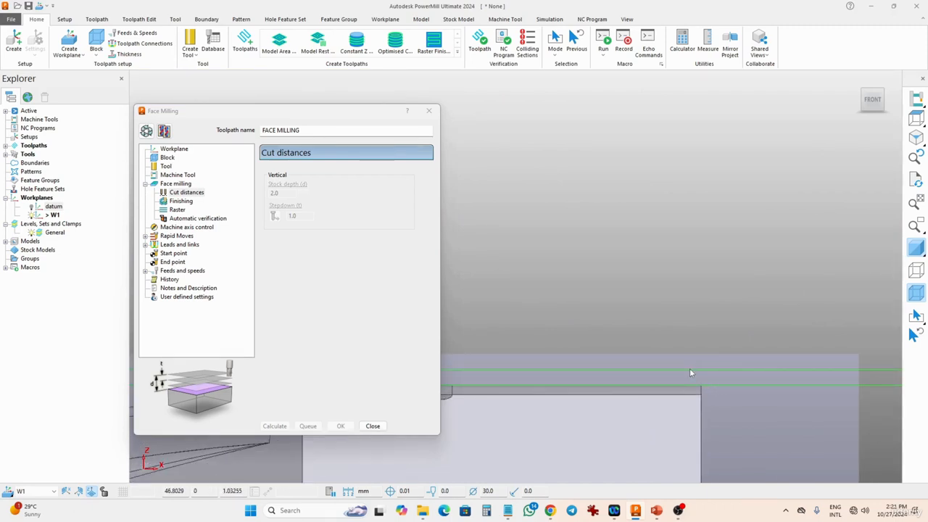
pyautogui.scroll(-5, 689, 368)
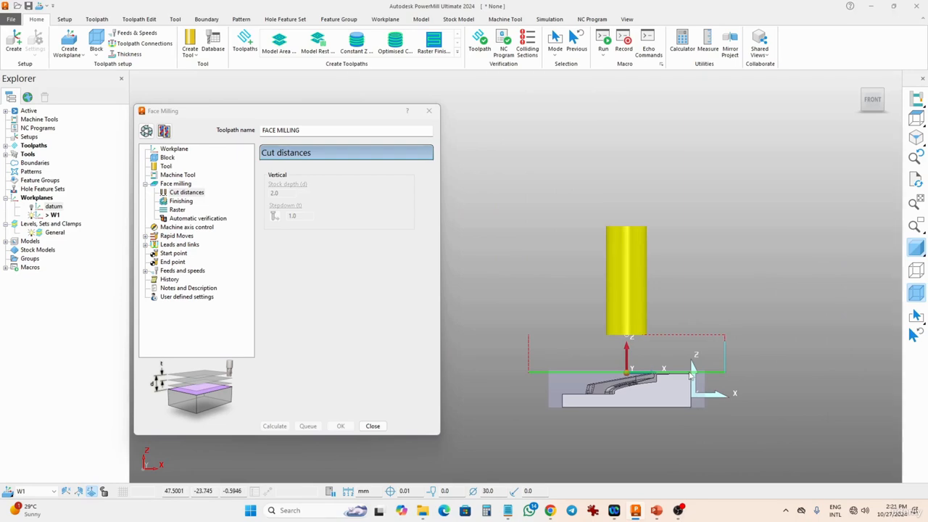
pyautogui.moveTo(669, 376); pyautogui.dragTo(523, 371, button='middle')
pyautogui.scroll(3, 493, 376)
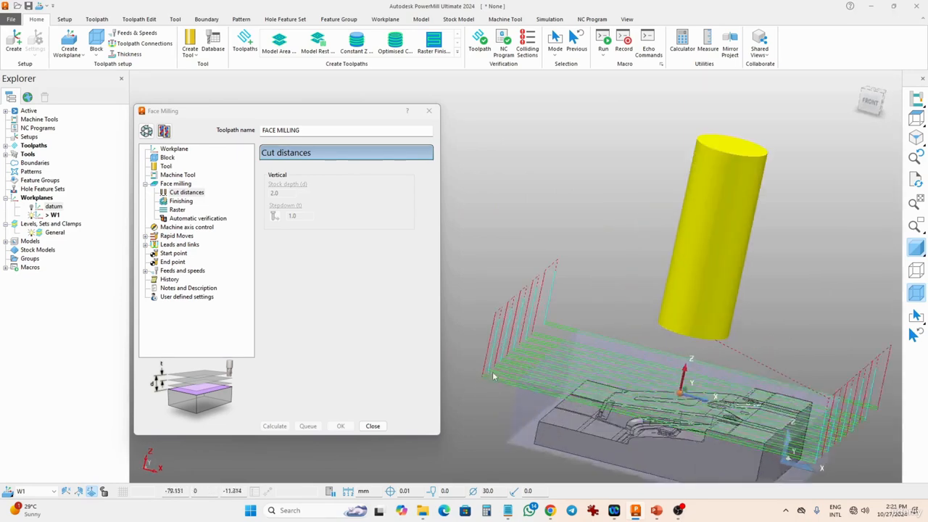
pyautogui.scroll(5, 493, 375)
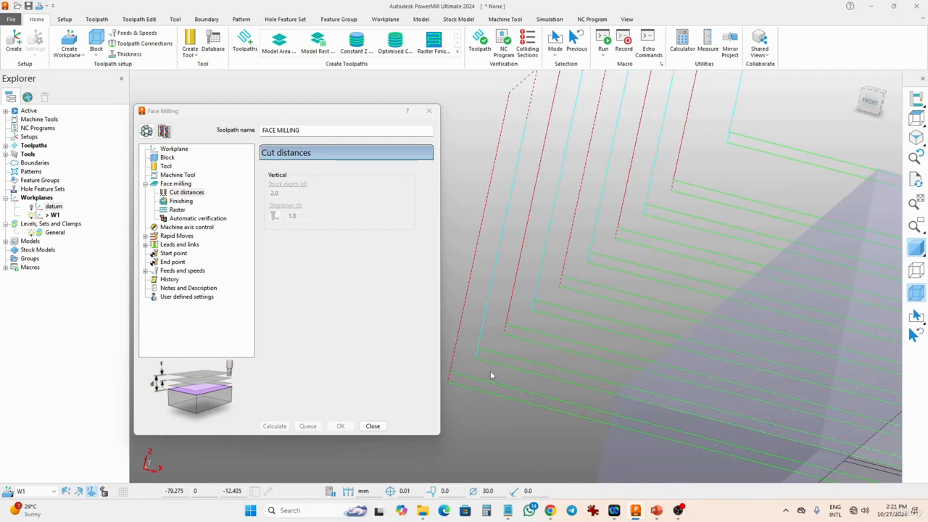
pyautogui.moveTo(490, 375)
pyautogui.mouseDown(button='middle')
pyautogui.moveTo(512, 353)
pyautogui.moveTo(501, 367)
pyautogui.mouseUp(button='middle')
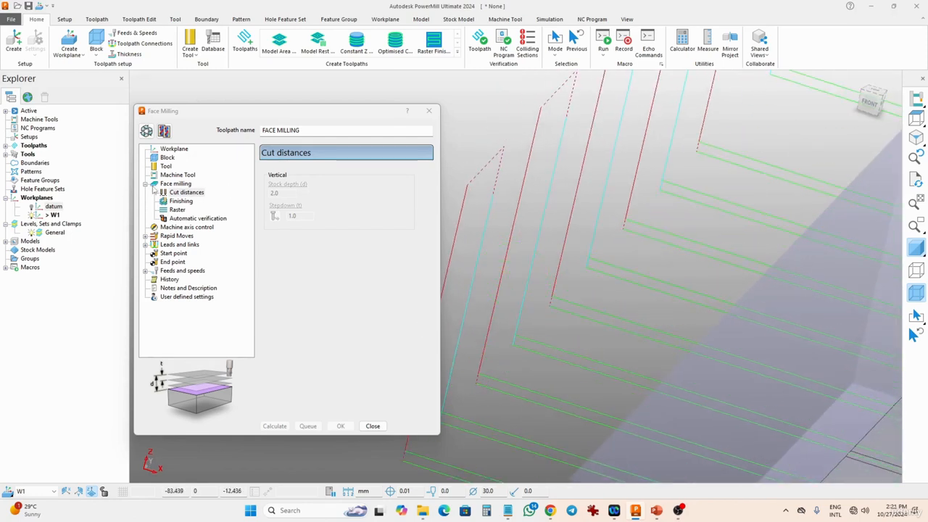
# Make the FACE MILLING toolpath editable and recalculate its rapid move heights from the block and model, using the toolpath workplane
pyautogui.click(162, 237)
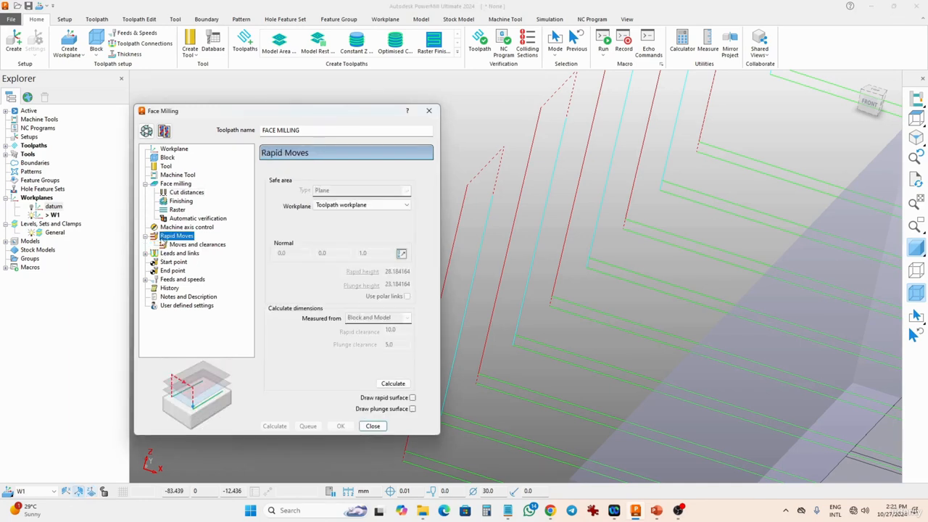
pyautogui.click(369, 205)
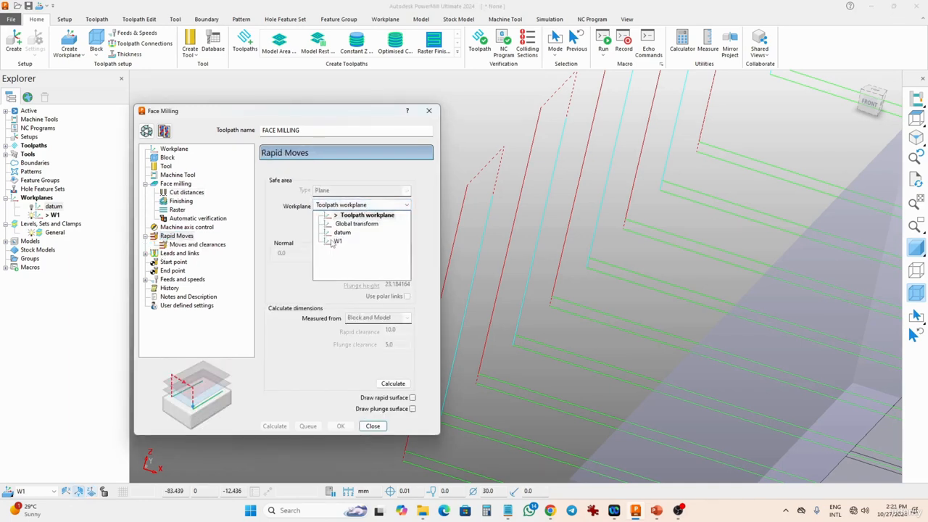
pyautogui.click(337, 241)
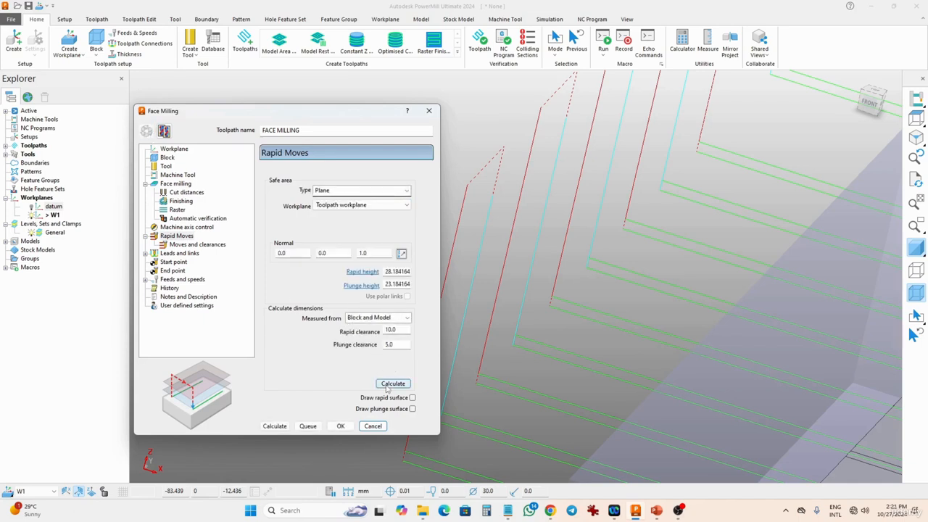
pyautogui.click(388, 387)
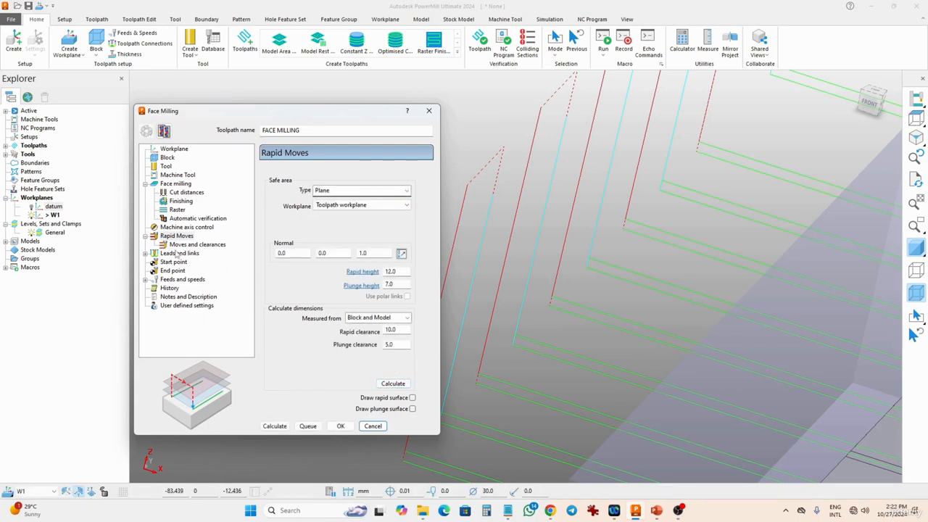
# Set the face milling links to Straight for first and second choice and Skim as default, and recalculate the toolpath
pyautogui.click(145, 253)
pyautogui.click(183, 254)
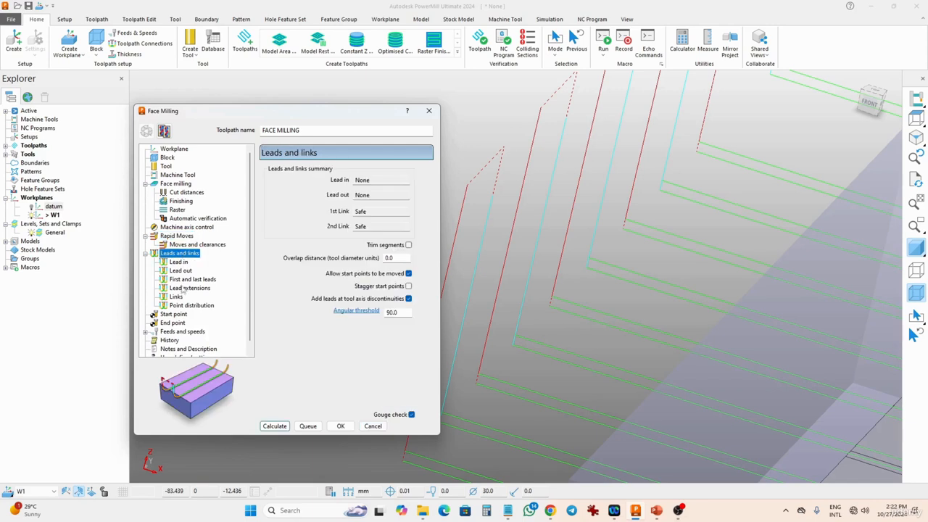
pyautogui.click(177, 296)
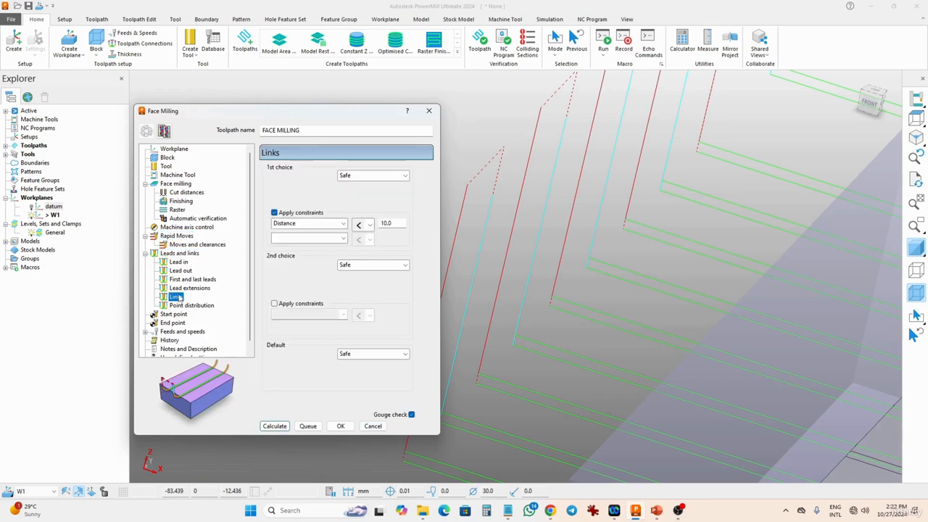
pyautogui.click(361, 177)
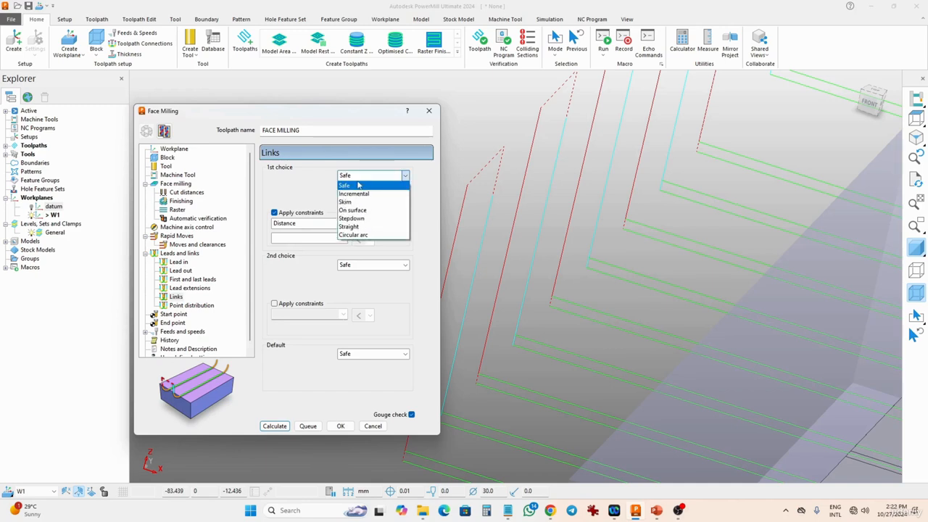
pyautogui.click(354, 229)
pyautogui.click(356, 265)
pyautogui.click(350, 316)
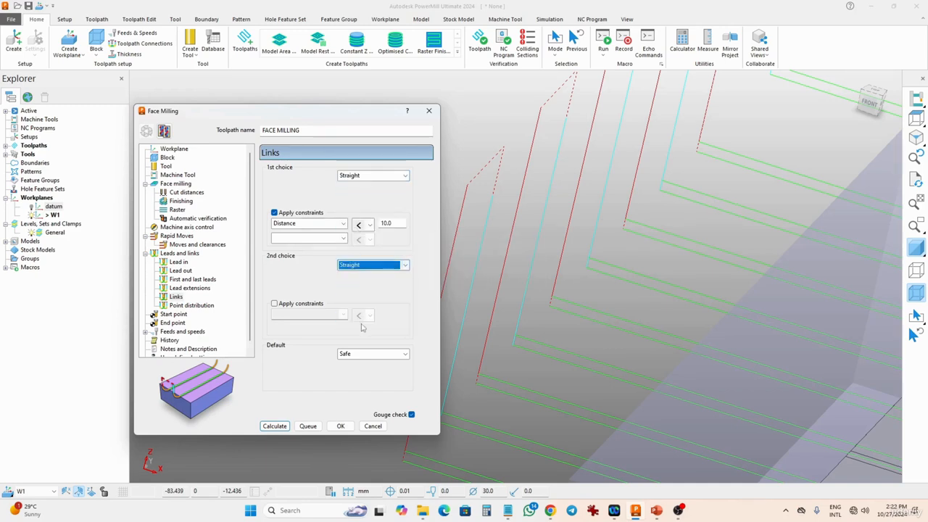
pyautogui.click(355, 356)
pyautogui.click(346, 381)
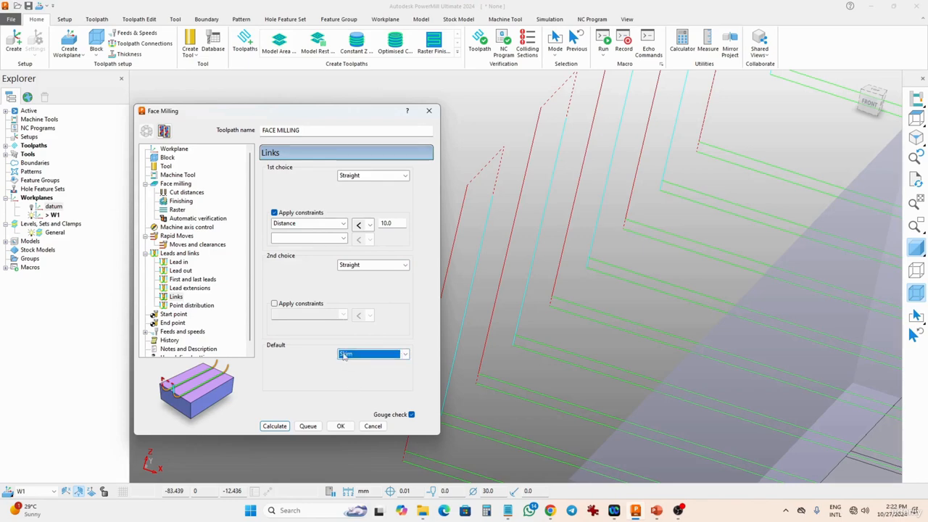
pyautogui.click(275, 425)
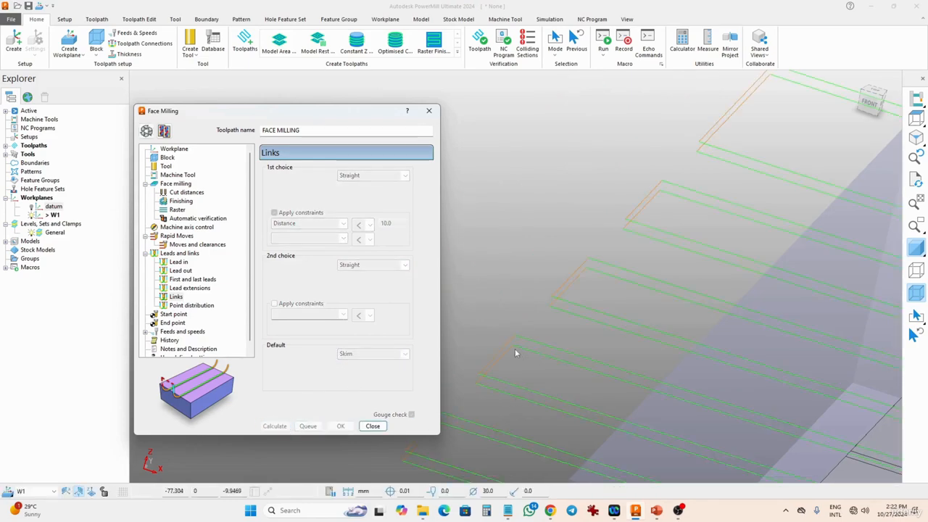
pyautogui.scroll(-2, 516, 353)
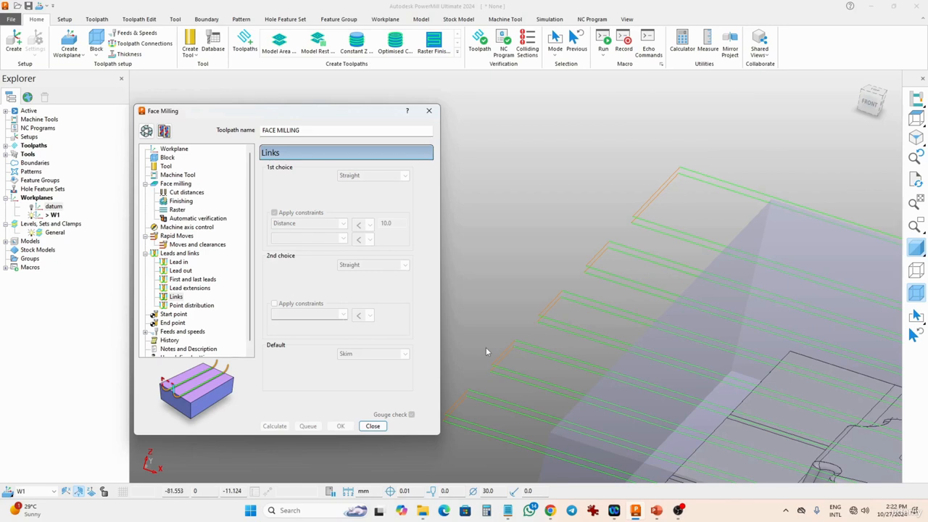
# Set the face milling spindle speed to 3500 rpm, cutting feed to 1500 and plunging feed to 300 mm/min, recalculate and close the toolpath settings
pyautogui.click(164, 332)
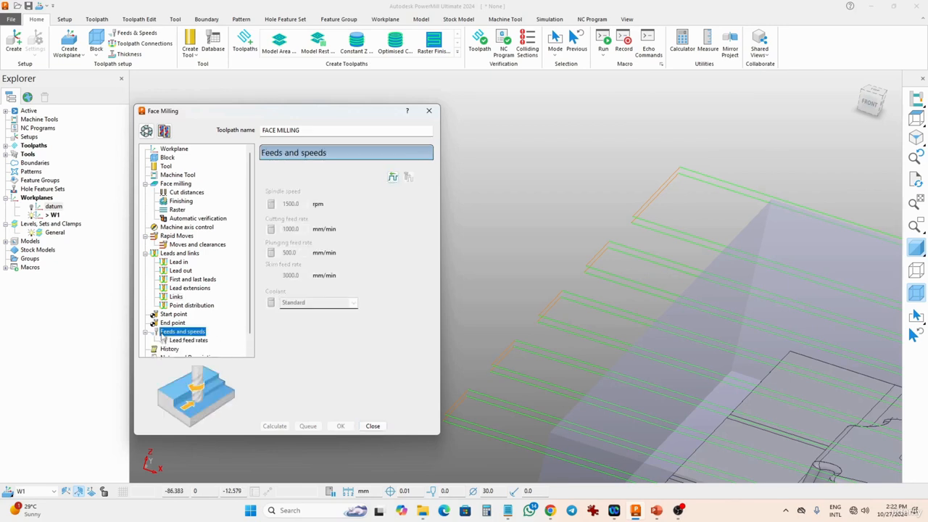
pyautogui.click(145, 130)
pyautogui.click(296, 204)
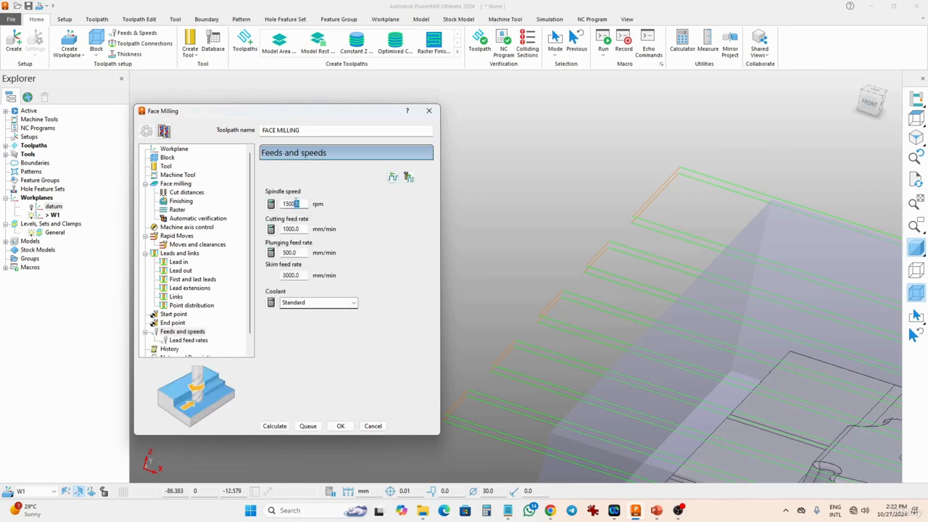
pyautogui.doubleClick(296, 204)
pyautogui.write('35')
pyautogui.click(304, 228)
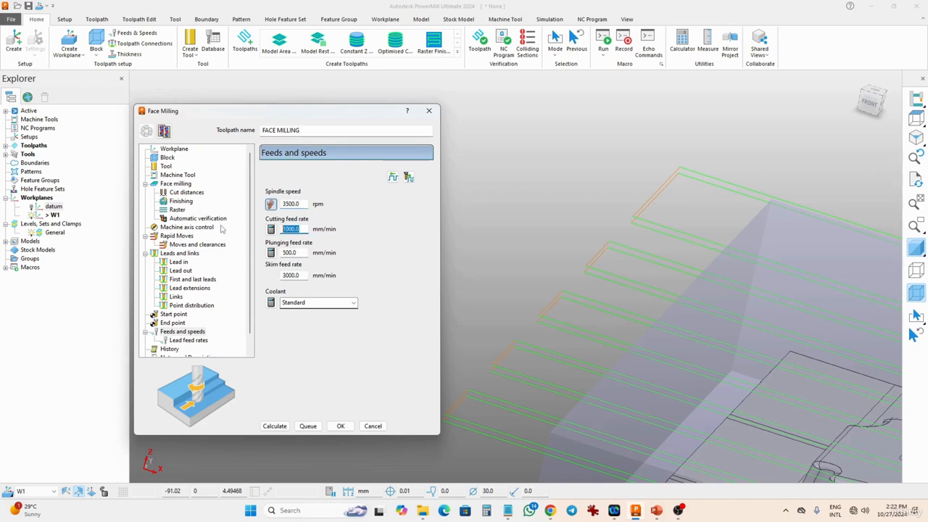
pyautogui.write('15')
pyautogui.press('Tab')
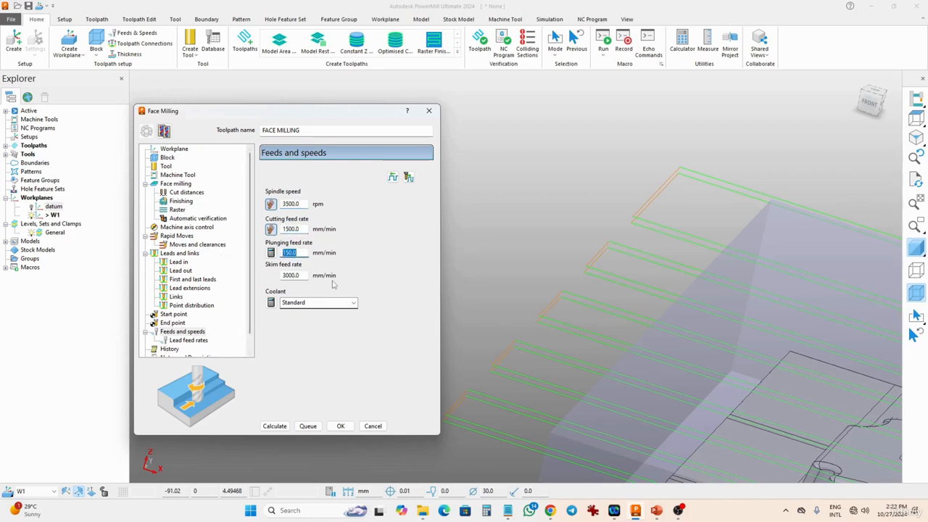
pyautogui.write('300')
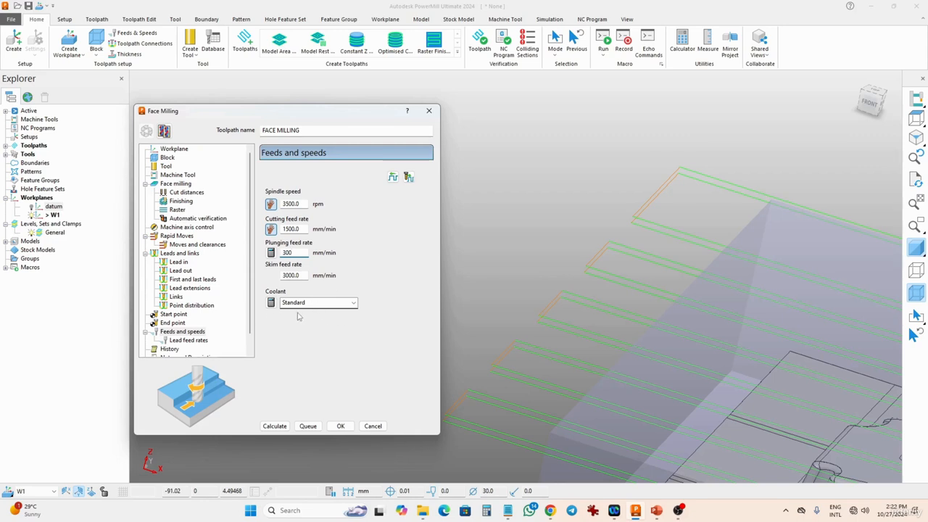
pyautogui.click(274, 427)
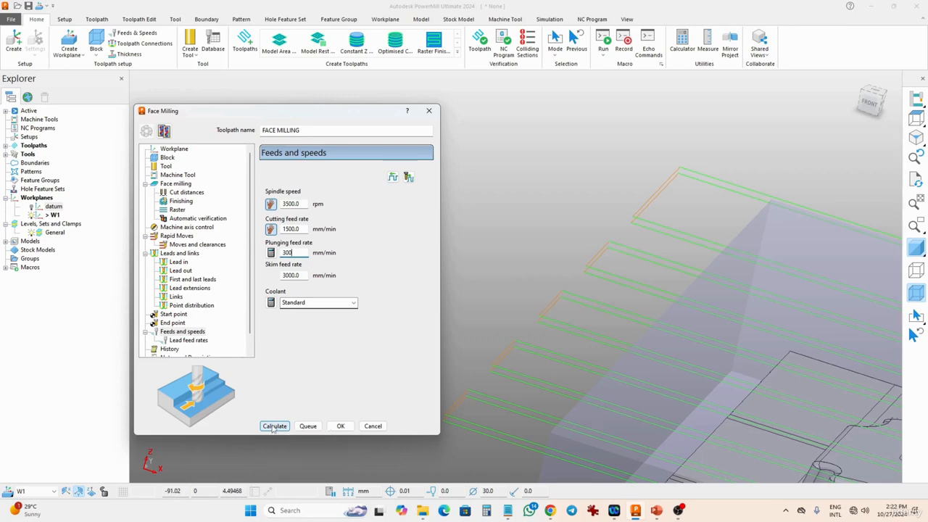
pyautogui.click(372, 426)
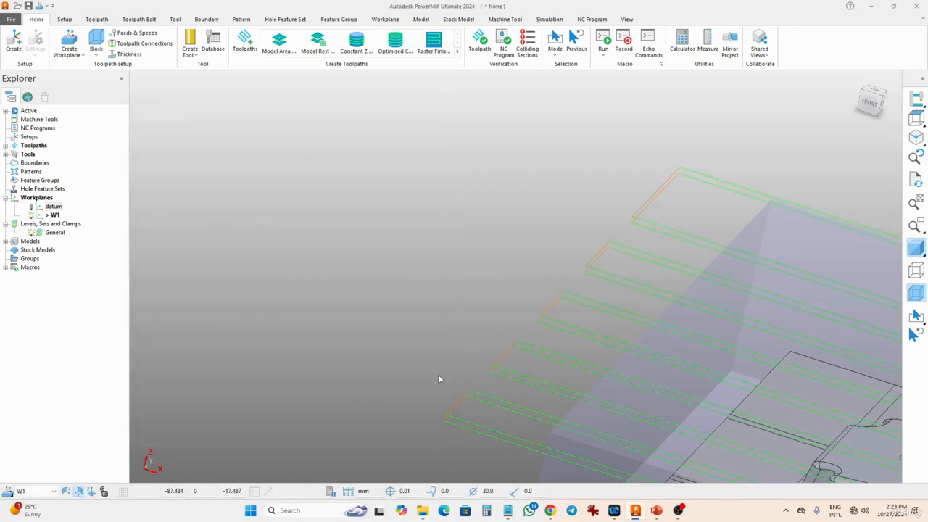
# Show the whole toolpath over the block and start simulating the FACE MILLING toolpath
pyautogui.scroll(-5, 438, 375)
pyautogui.moveTo(458, 375); pyautogui.dragTo(464, 394, button='middle')
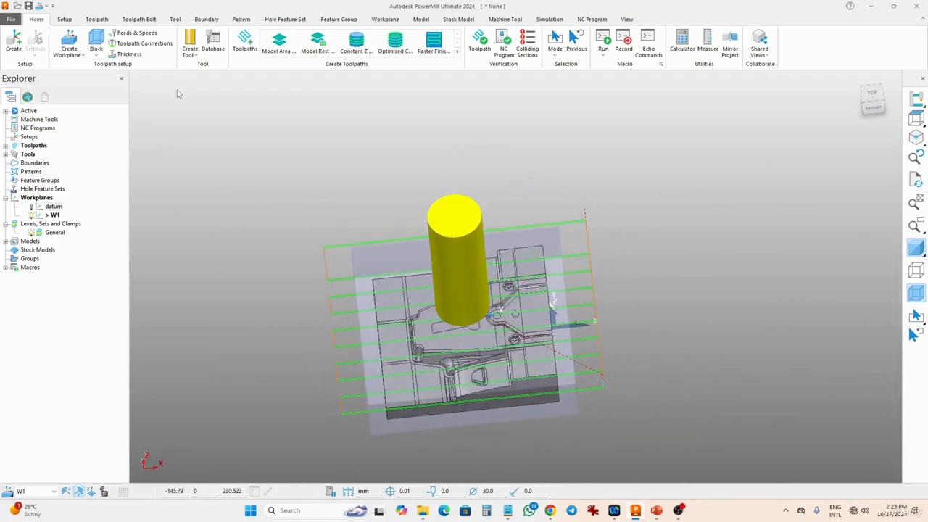
pyautogui.click(548, 20)
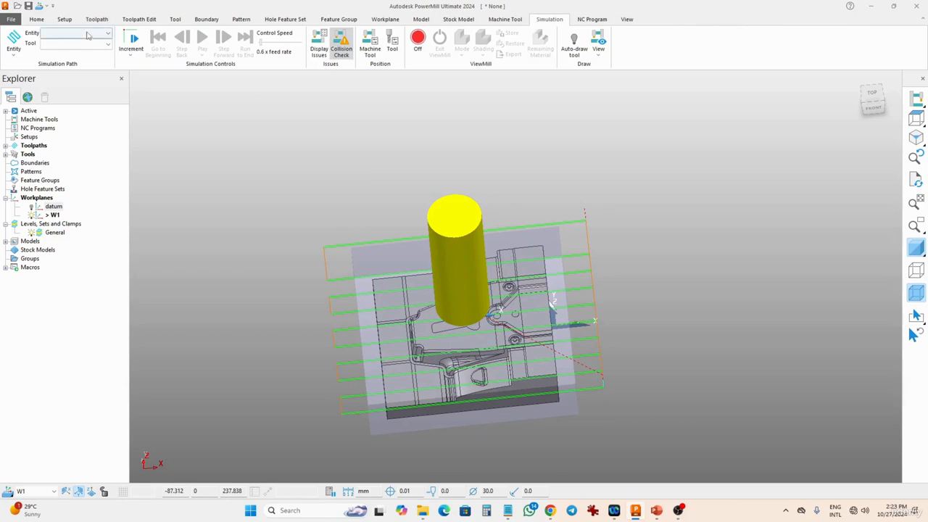
pyautogui.click(108, 34)
pyautogui.click(82, 73)
pyautogui.click(202, 45)
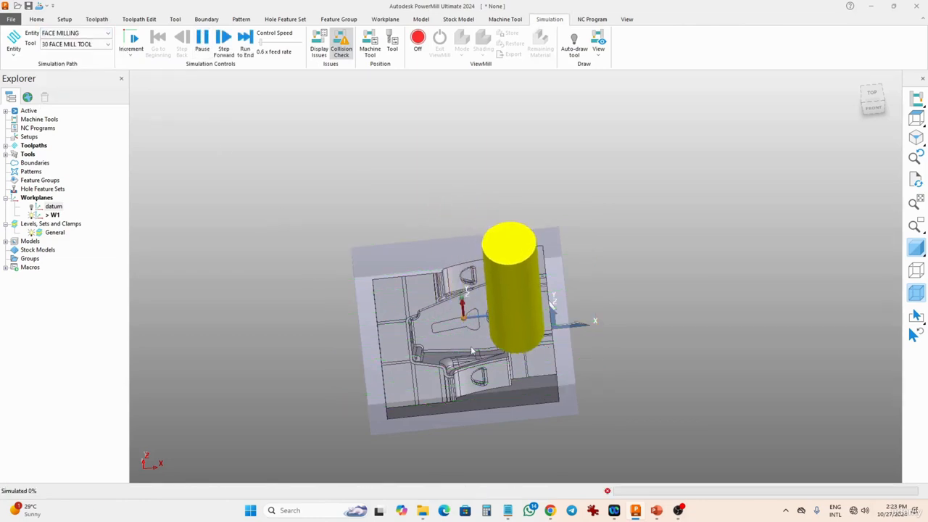
# Watch the face milling simulation from above, raising the playback speed to 21.0 x feed rate, and examine the simulated toolpath from the front
pyautogui.click(873, 94)
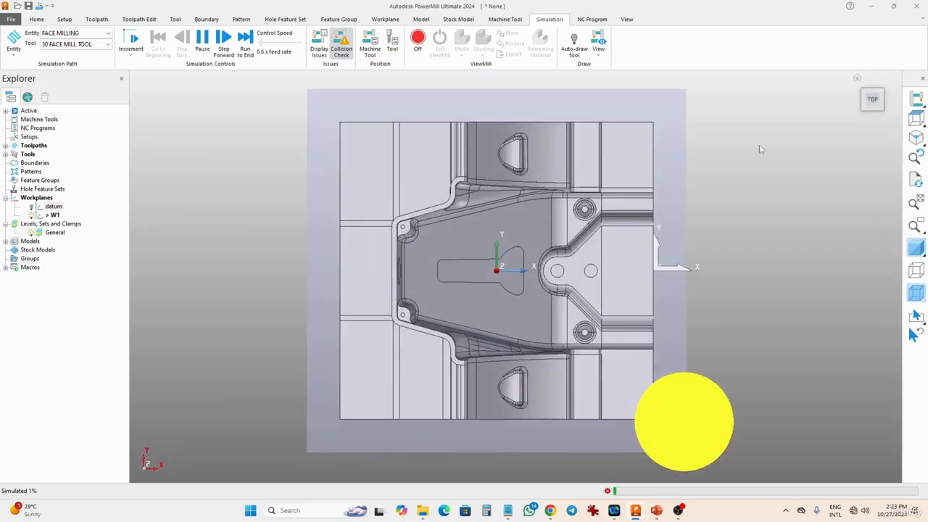
pyautogui.scroll(-3, 667, 196)
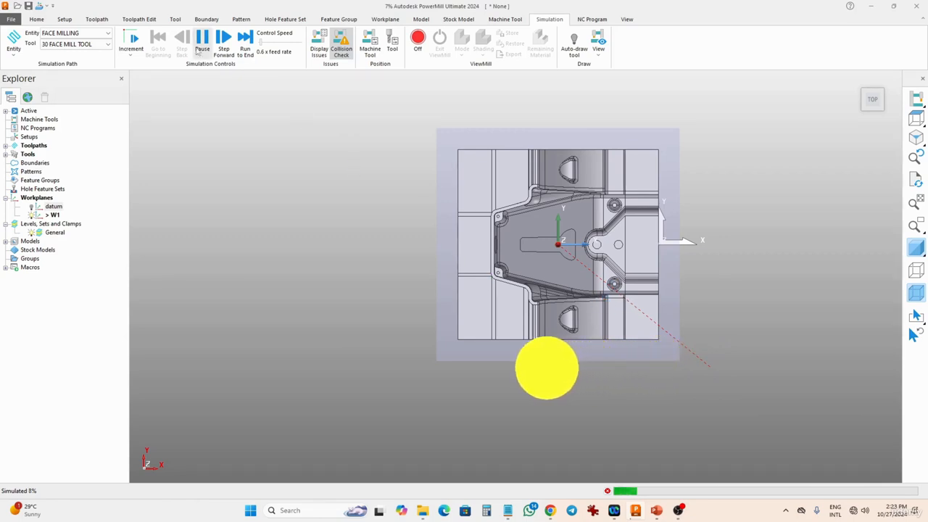
pyautogui.moveTo(264, 41); pyautogui.dragTo(268, 42)
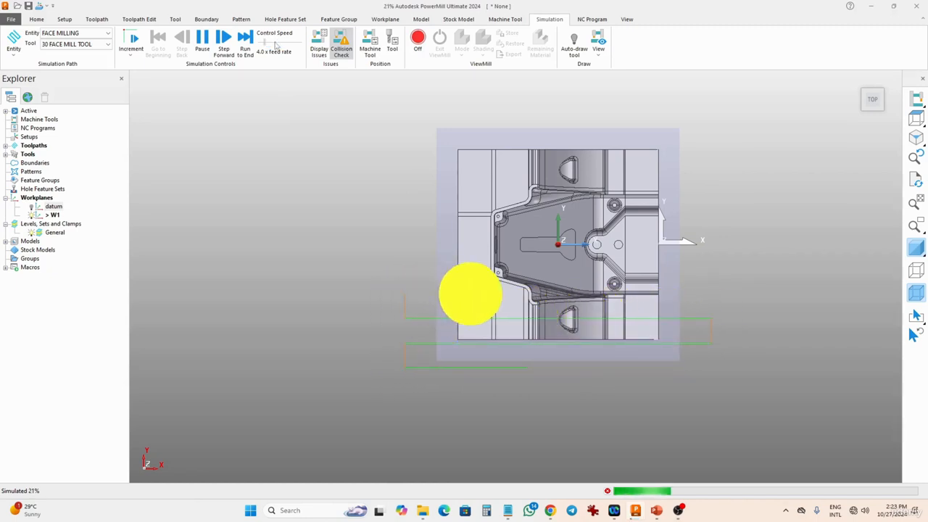
pyautogui.moveTo(268, 42); pyautogui.dragTo(272, 42)
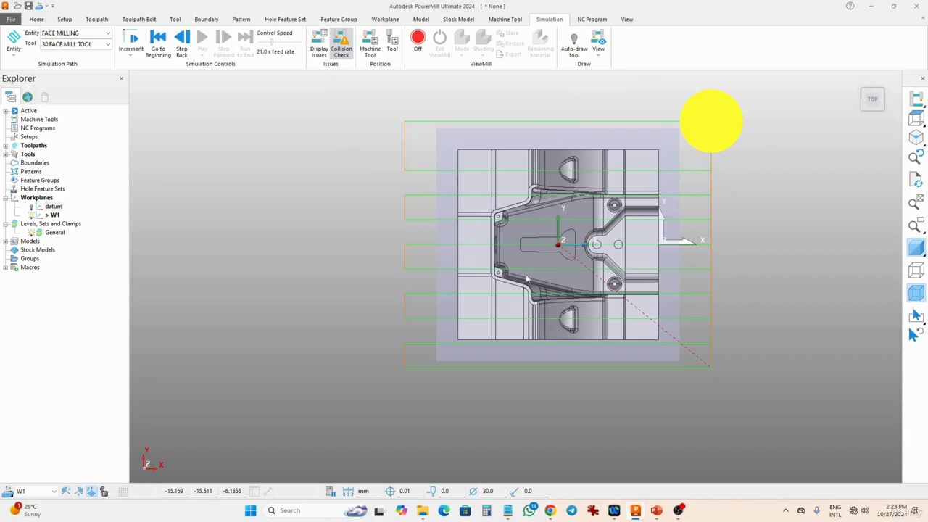
pyautogui.moveTo(516, 274); pyautogui.dragTo(522, 187, button='middle')
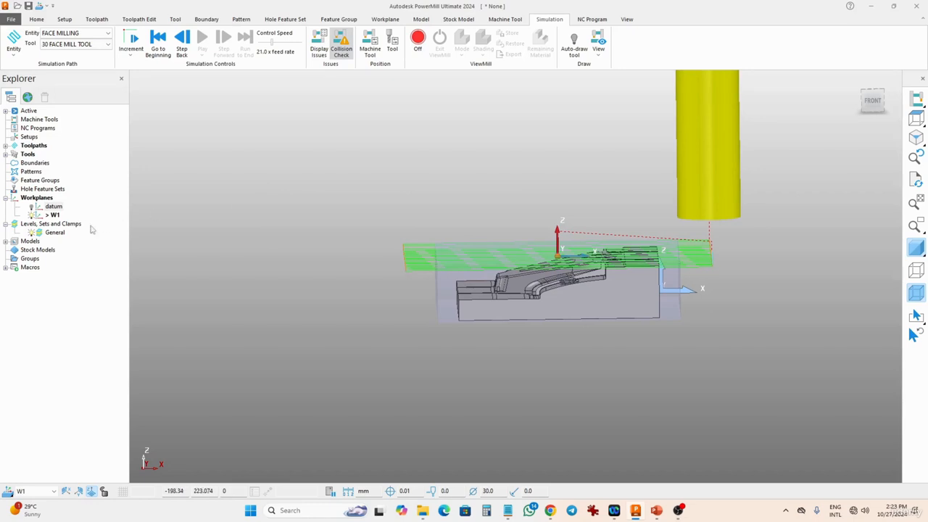
# Hide the W1 workplane and the FACE MILLING toolpath so only the core and its block are shown at an angle
pyautogui.click(54, 214)
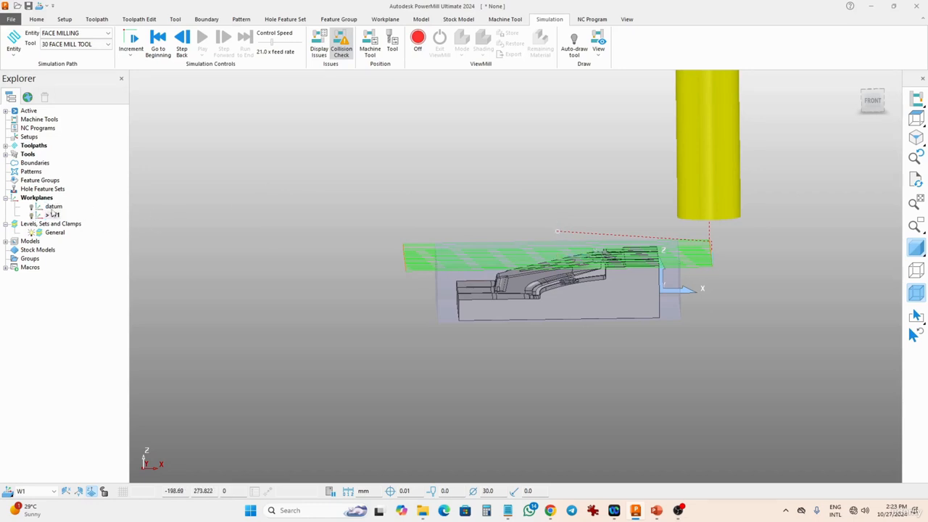
pyautogui.click(6, 197)
pyautogui.click(6, 145)
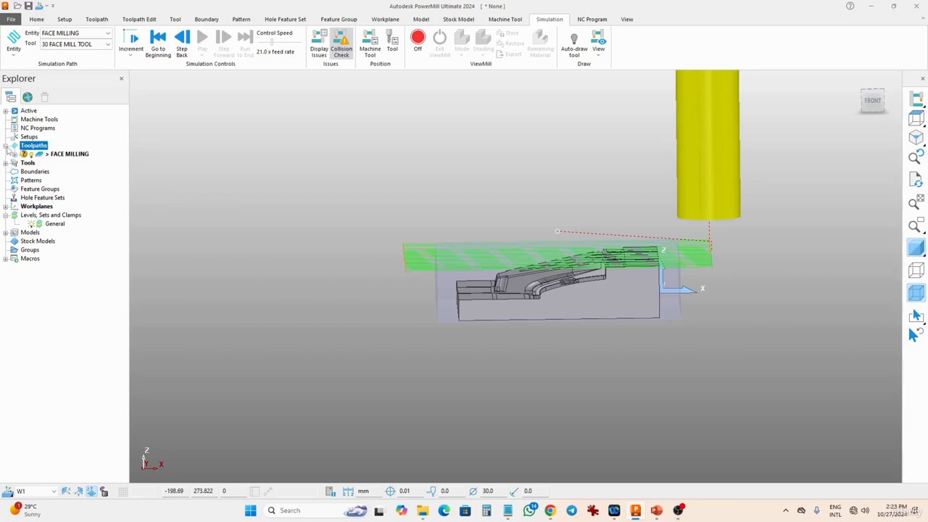
pyautogui.click(31, 154)
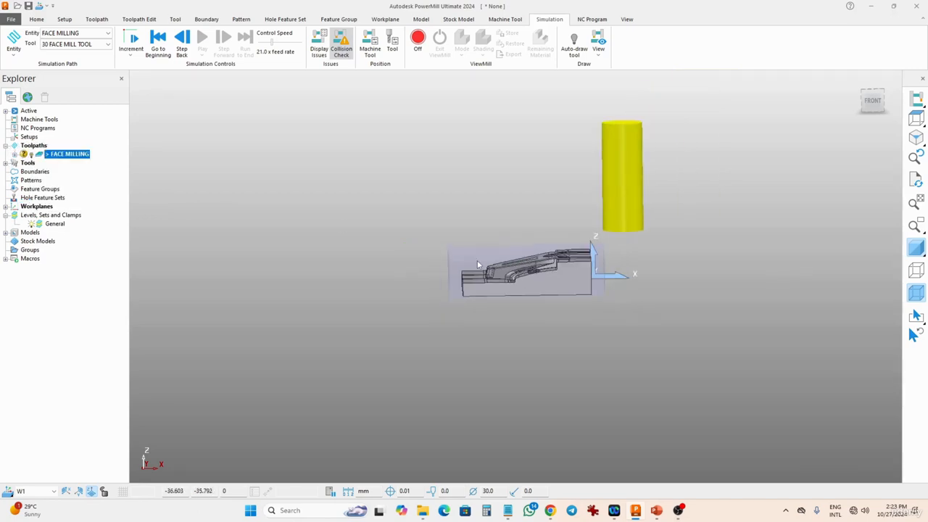
pyautogui.moveTo(405, 264); pyautogui.dragTo(514, 336, button='middle')
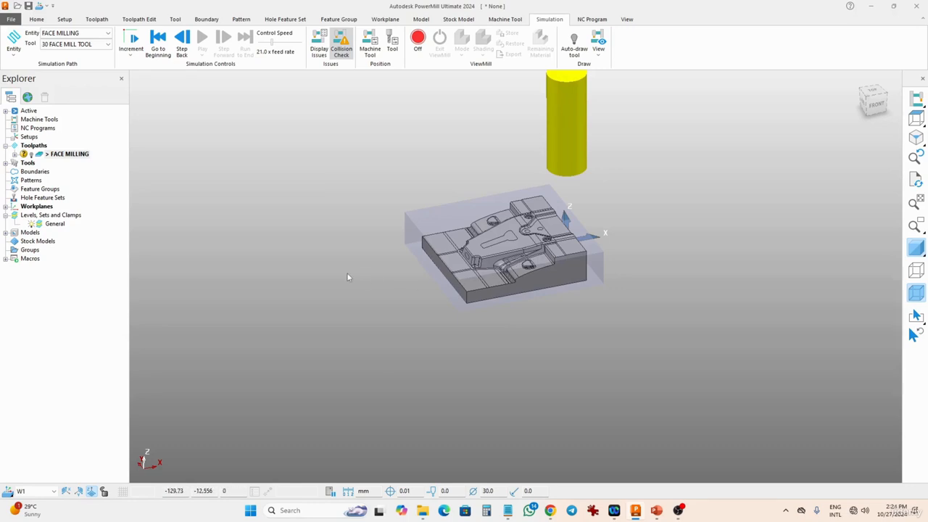
# Create a new toolpath with the Model Area Clearance strategy from the 3D area clearance group
pyautogui.click(38, 20)
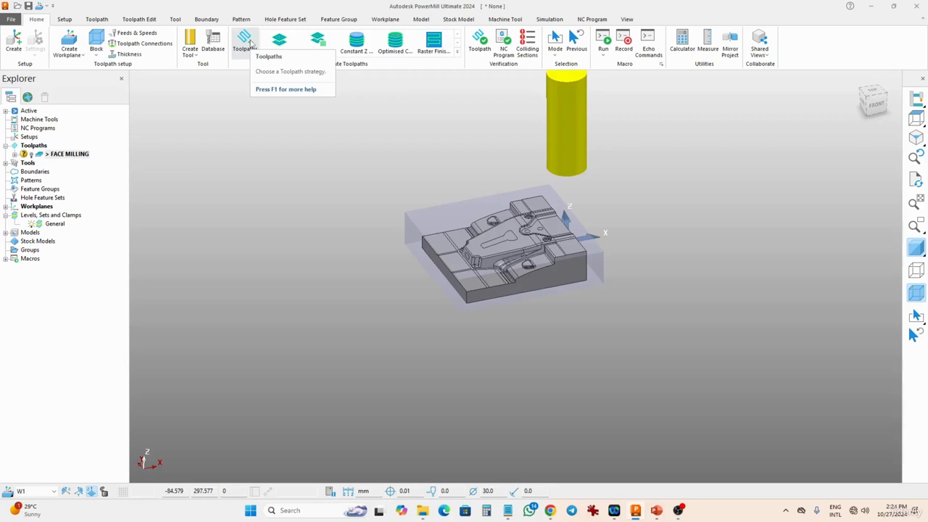
pyautogui.click(250, 44)
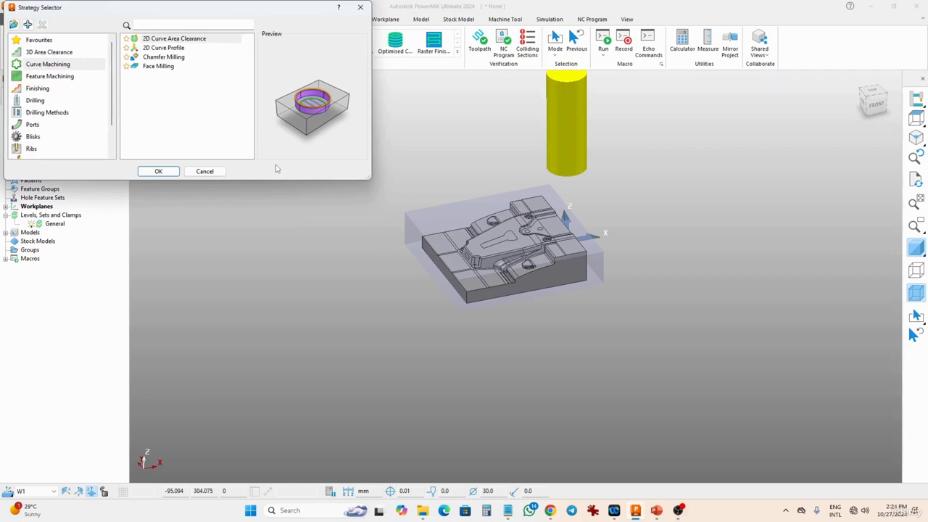
pyautogui.click(40, 53)
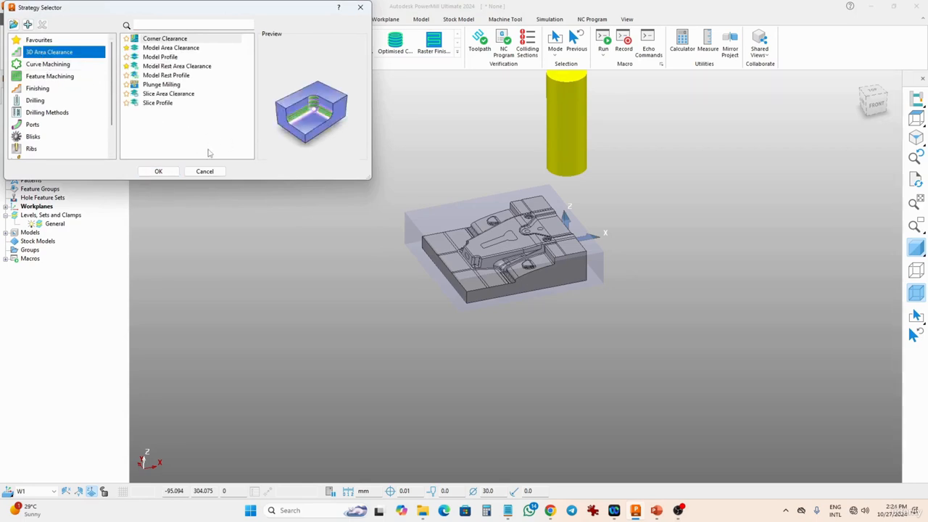
pyautogui.click(164, 154)
pyautogui.click(167, 48)
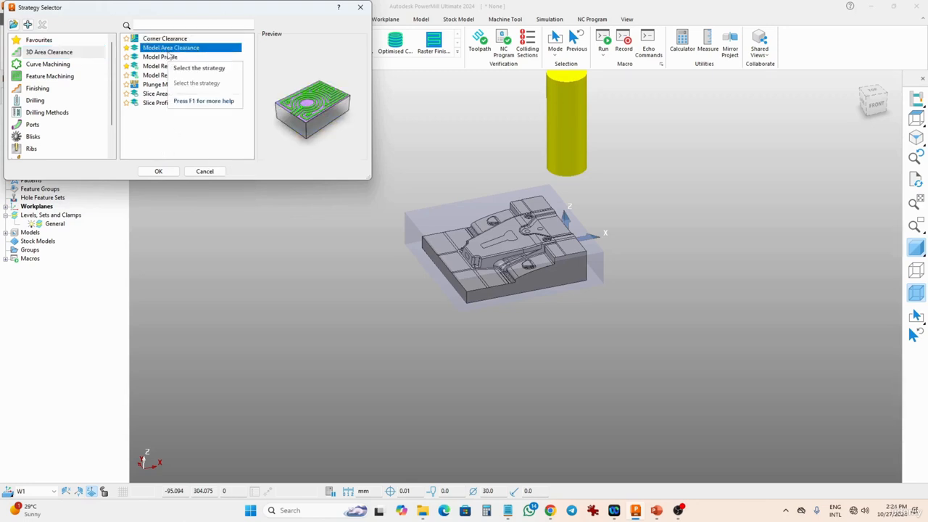
pyautogui.click(159, 172)
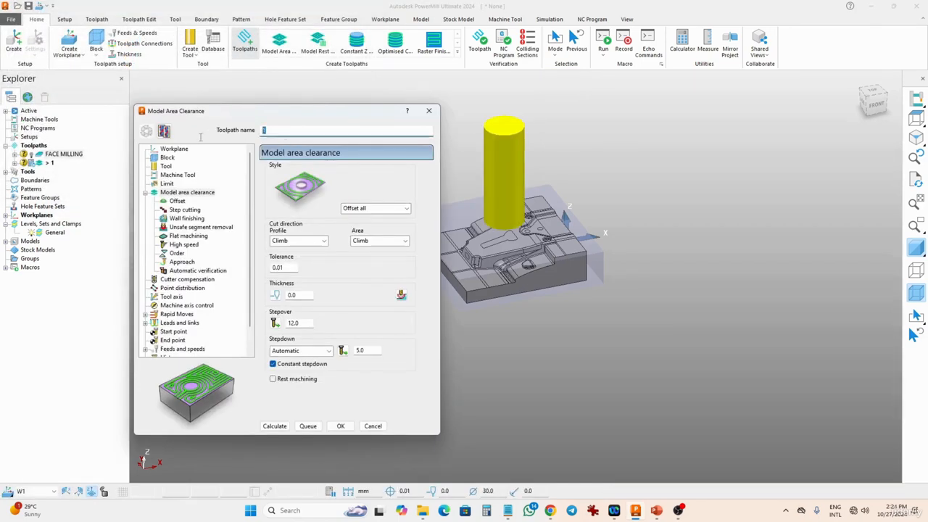
# Name the new toolpath MODEL AREA CLEARANCE
pyautogui.write('mODEL aREA cLEARANCE')
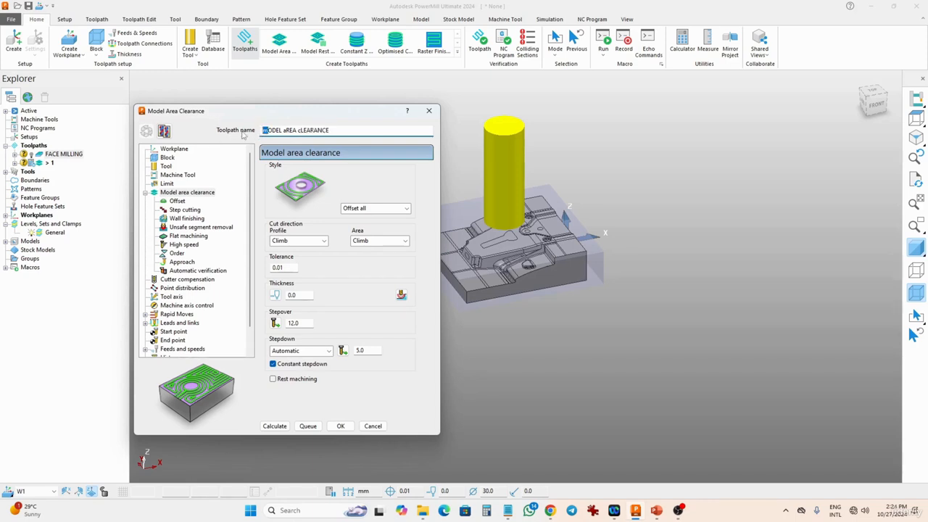
pyautogui.write('M')
pyautogui.write('A')
pyautogui.write('C')
# Create a new end mill for the toolpath named 10MM FEM, with a 10 mm diameter and 4 flutes
pyautogui.click(165, 167)
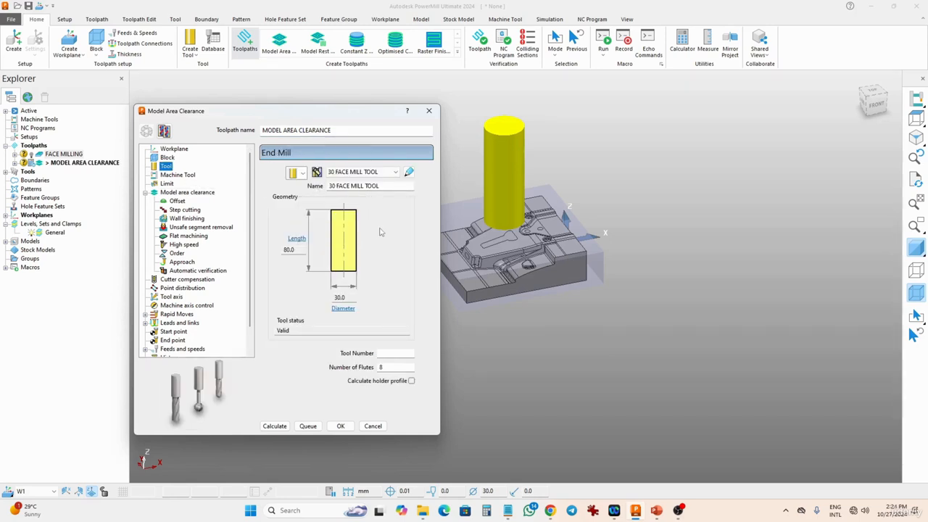
pyautogui.click(301, 173)
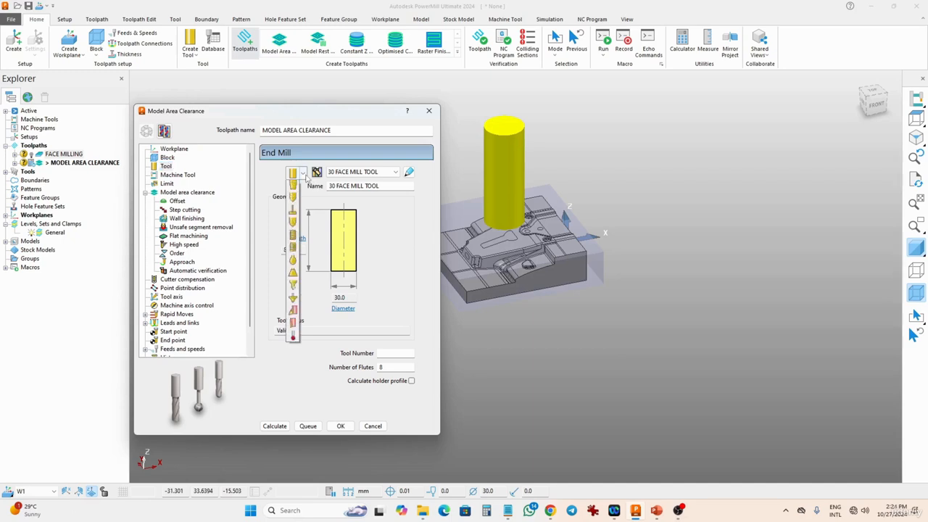
pyautogui.click(293, 187)
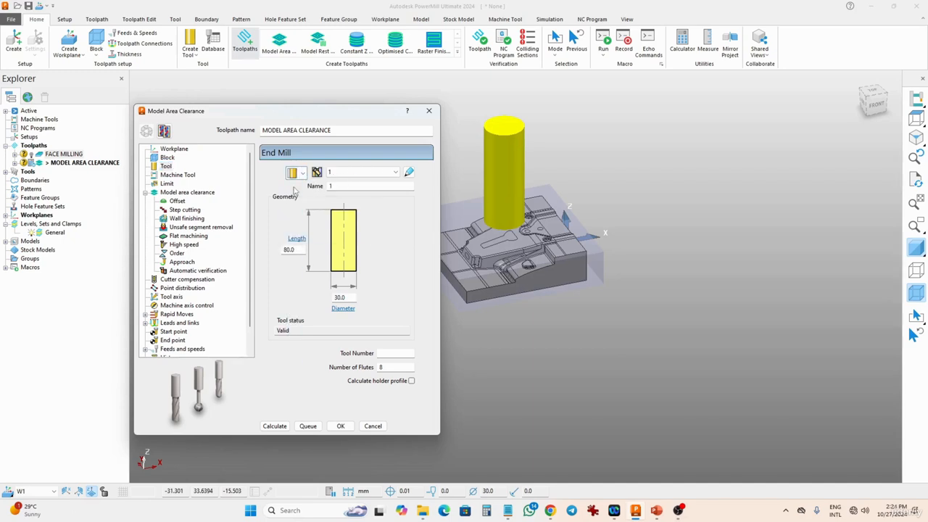
pyautogui.doubleClick(354, 186)
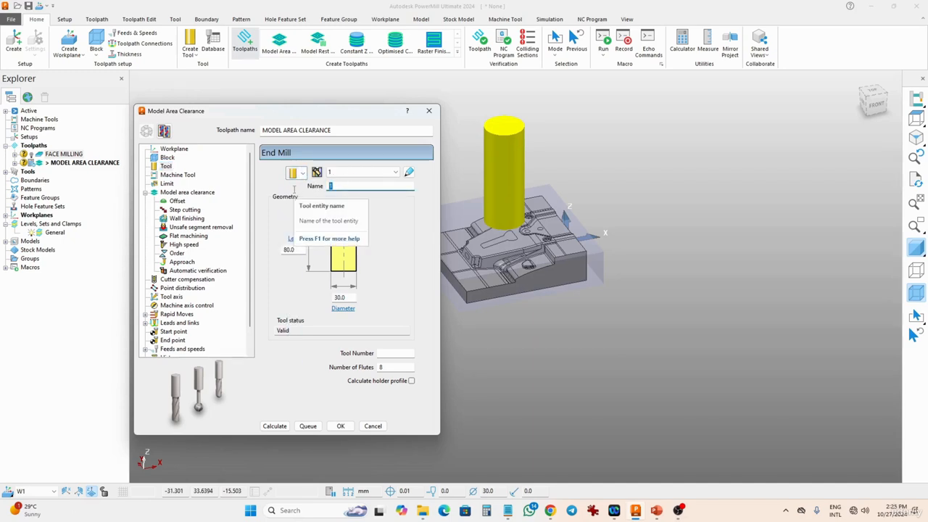
pyautogui.write('10MM FEM')
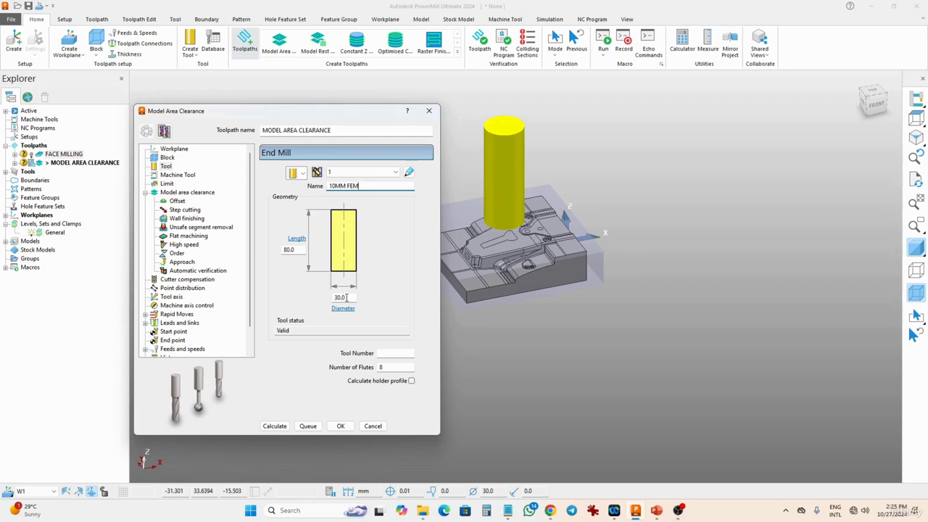
pyautogui.press('Tab')
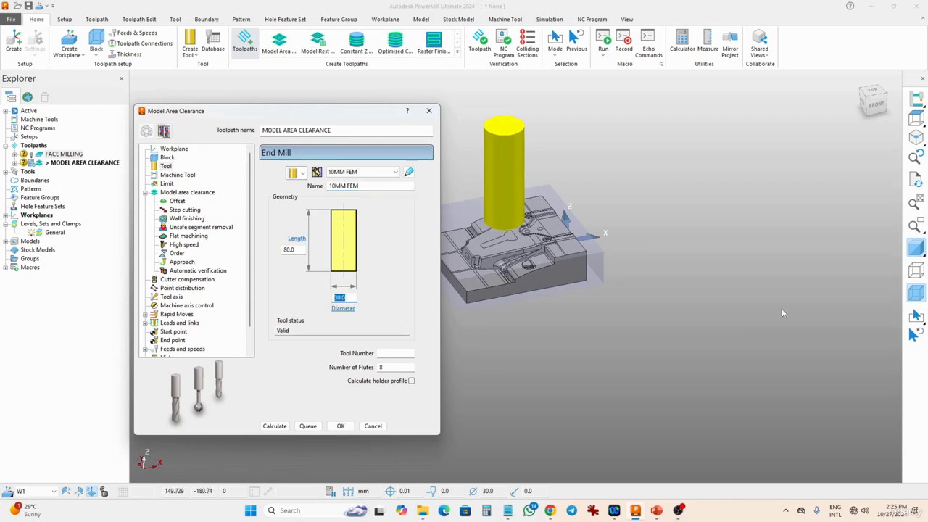
pyautogui.write('10')
pyautogui.click(294, 251)
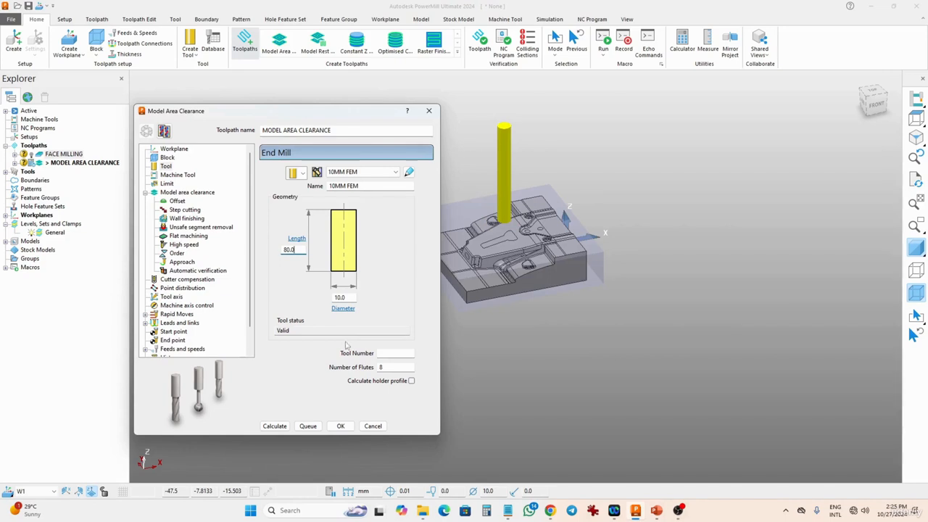
pyautogui.doubleClick(399, 368)
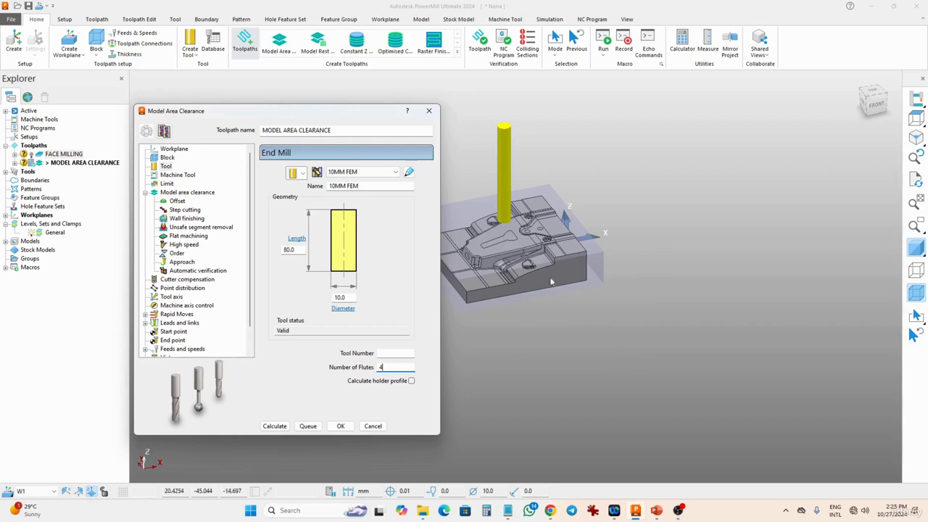
# Choose the Offset all style for the model area clearance and set the thickness to 0.2 mm
pyautogui.click(187, 192)
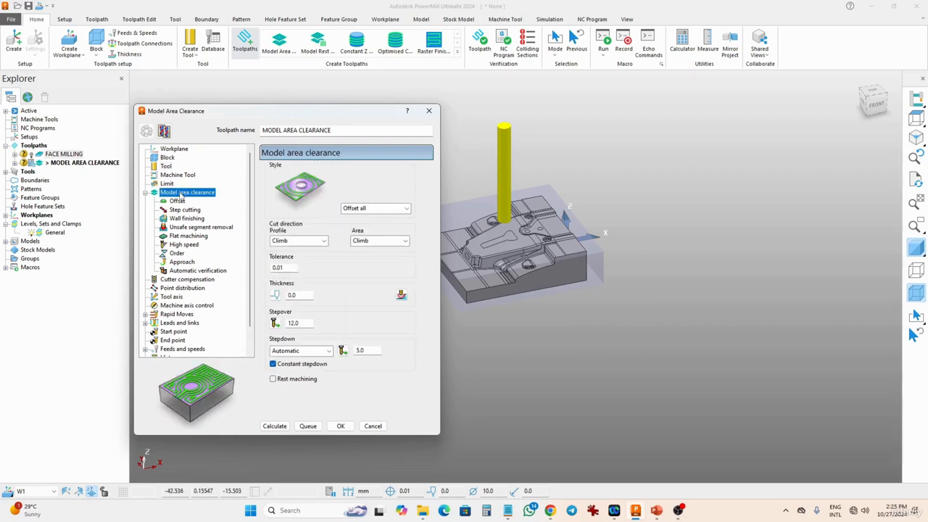
pyautogui.click(380, 210)
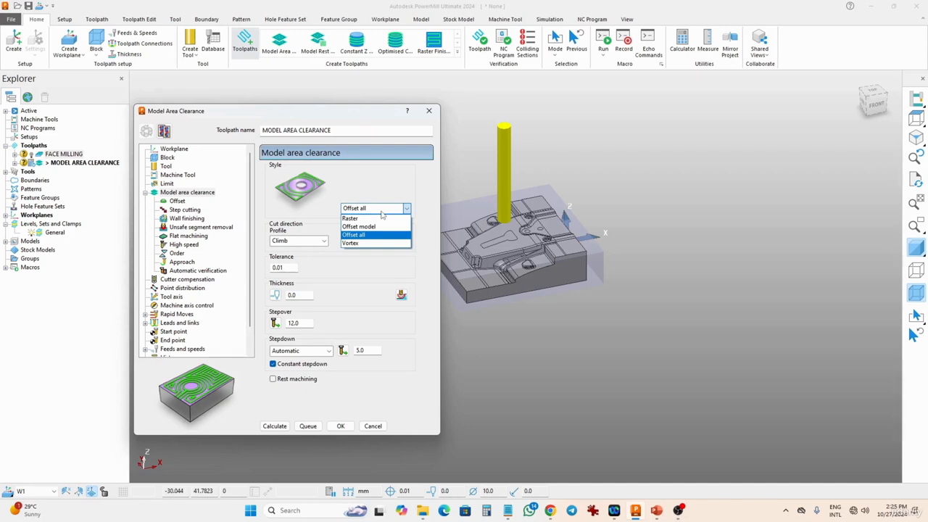
pyautogui.click(360, 238)
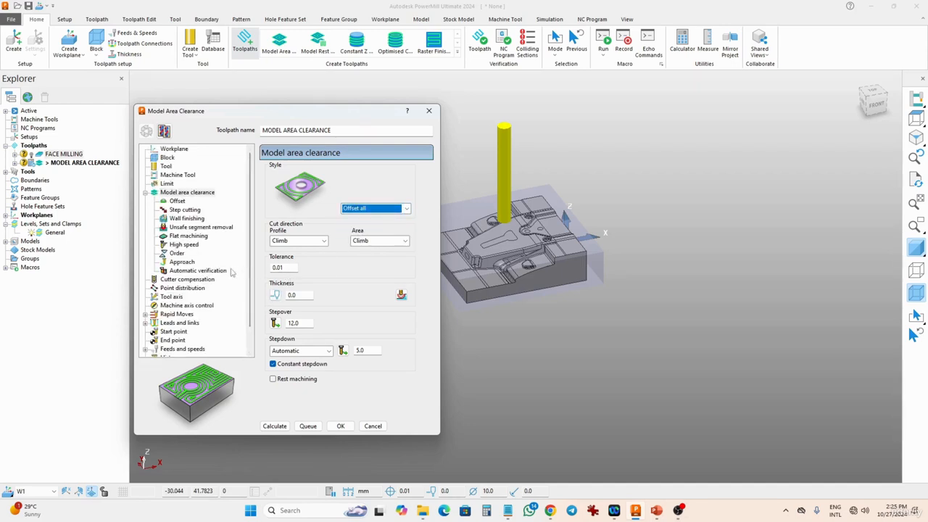
pyautogui.doubleClick(299, 295)
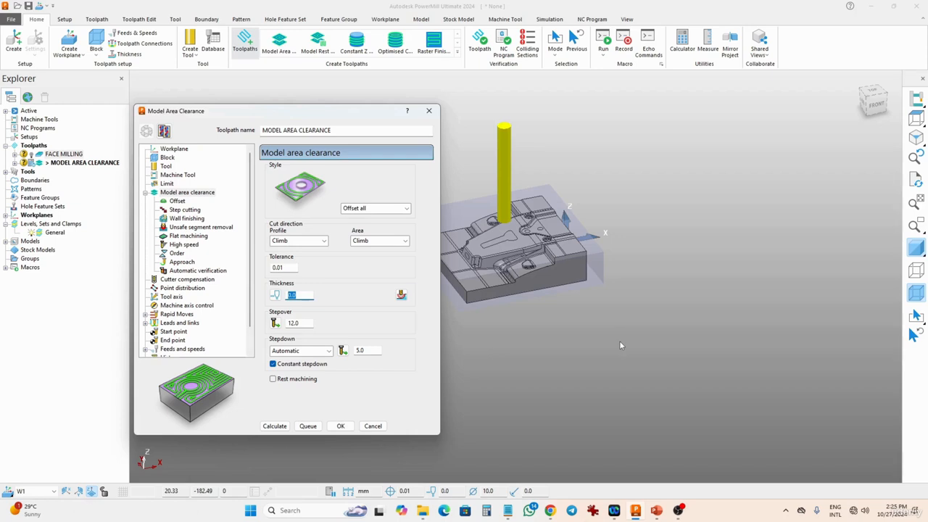
pyautogui.write('0')
pyautogui.press('BackSpace')
pyautogui.doubleClick(300, 296)
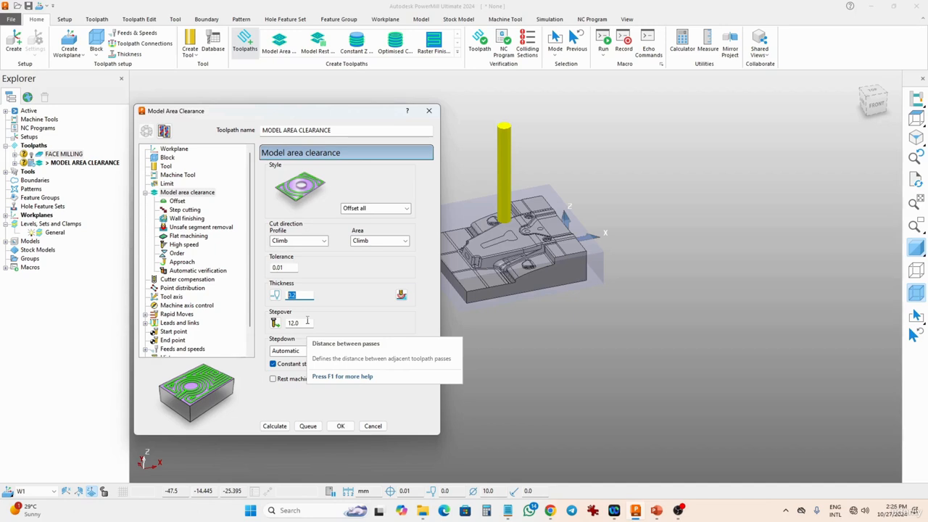
# Set the area clearance stepover to 5 mm and the automatic stepdown to 0.5 mm
pyautogui.doubleClick(305, 322)
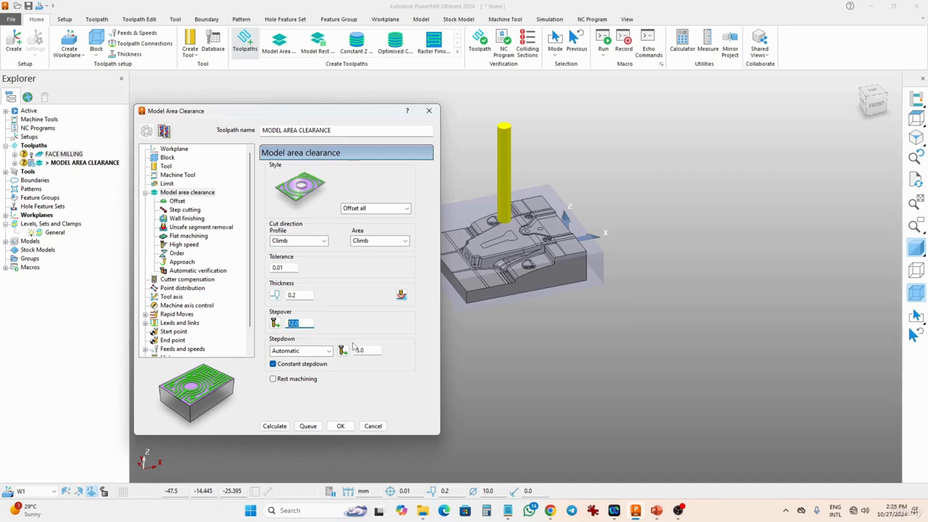
pyautogui.write('5')
pyautogui.press('Tab')
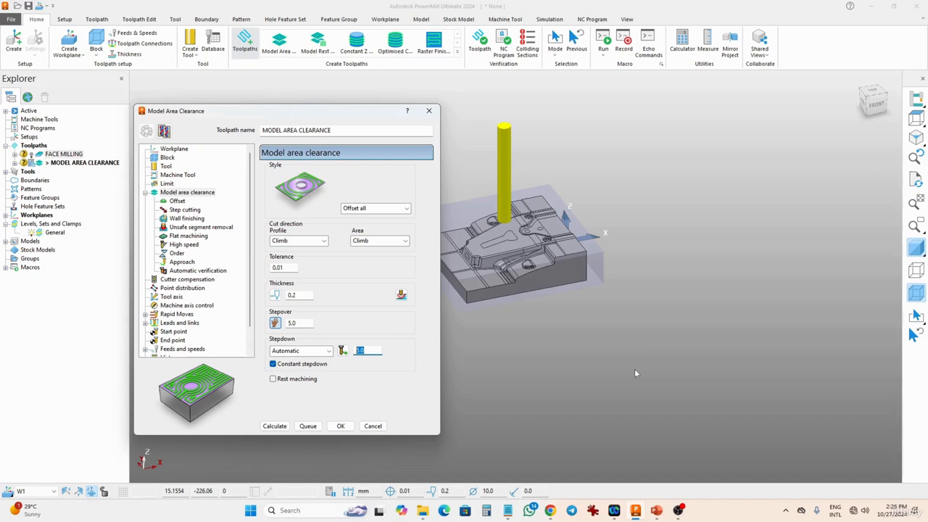
pyautogui.write('0.5')
pyautogui.doubleClick(370, 350)
# Set the first and second choice links to Straight and the default link to Skim, with gouge checking turned off
pyautogui.click(175, 201)
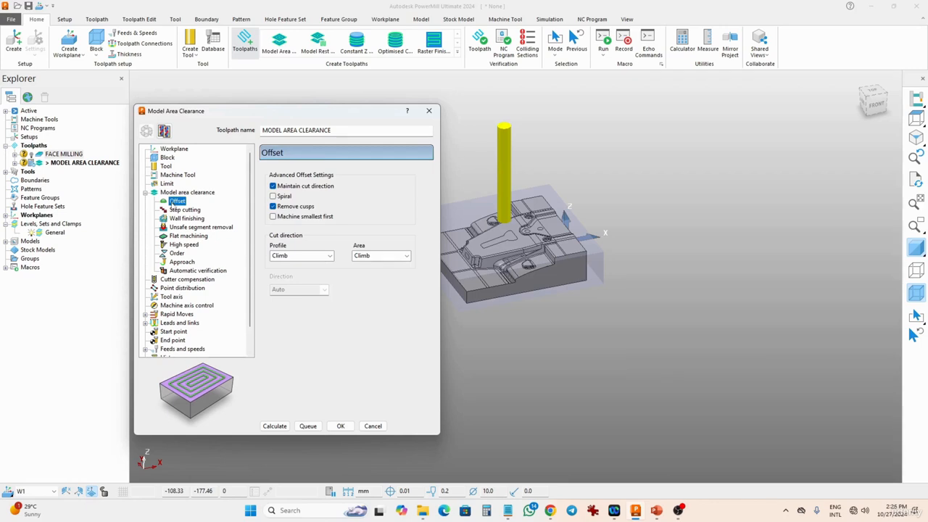
pyautogui.click(176, 212)
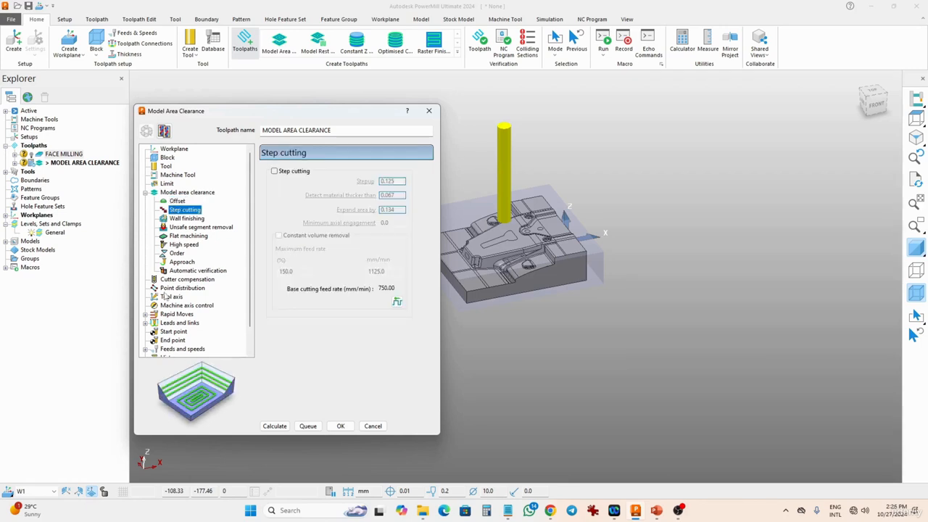
pyautogui.click(163, 314)
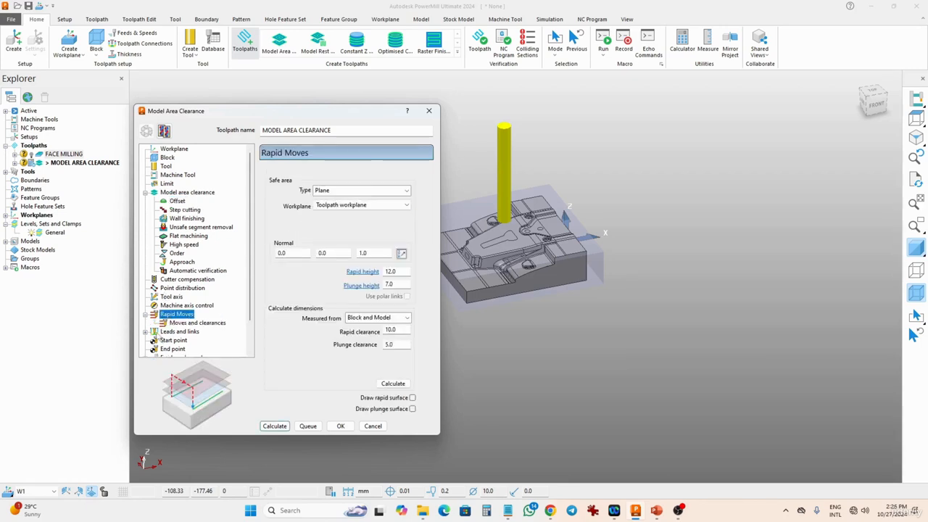
pyautogui.click(180, 331)
pyautogui.click(176, 340)
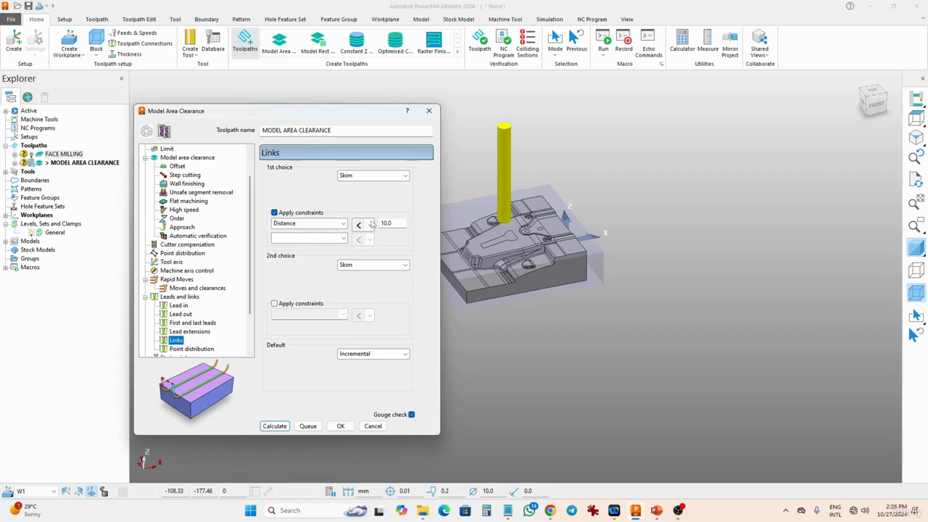
pyautogui.click(364, 177)
pyautogui.click(363, 215)
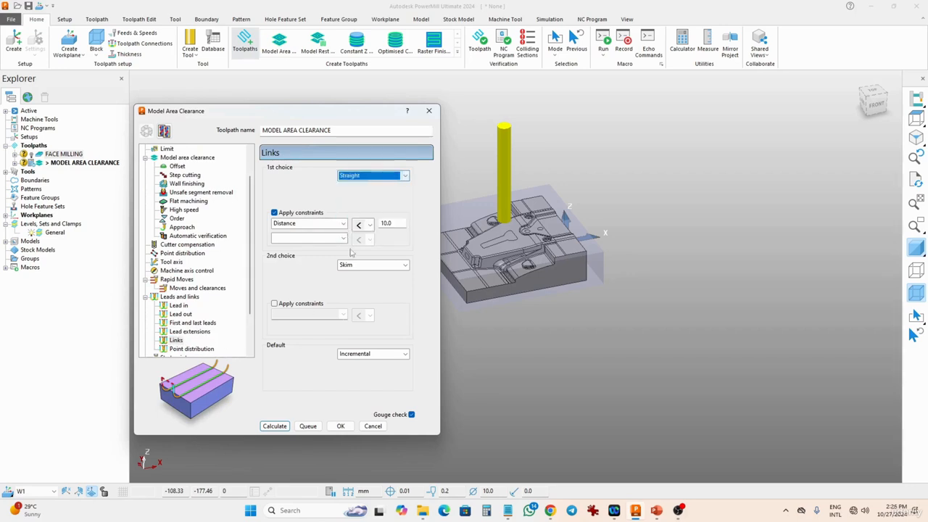
pyautogui.click(362, 264)
pyautogui.click(363, 319)
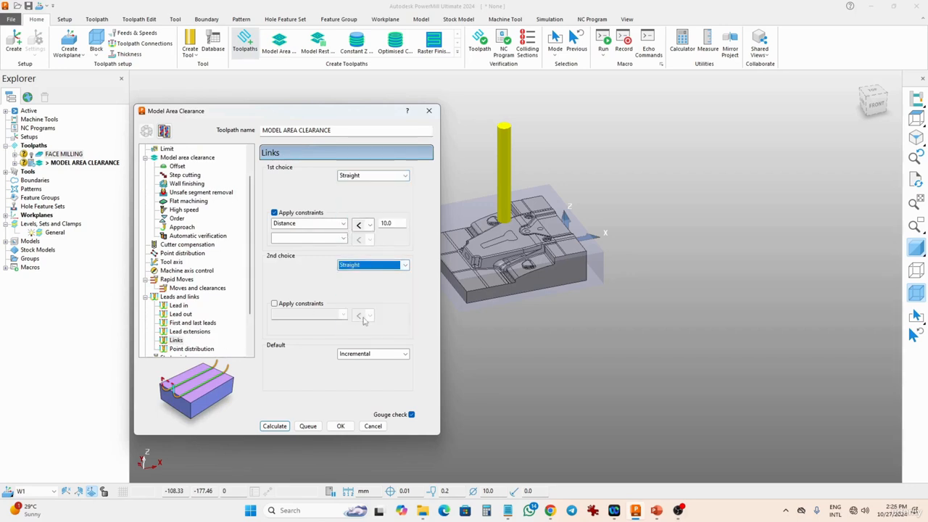
pyautogui.click(353, 353)
pyautogui.click(347, 384)
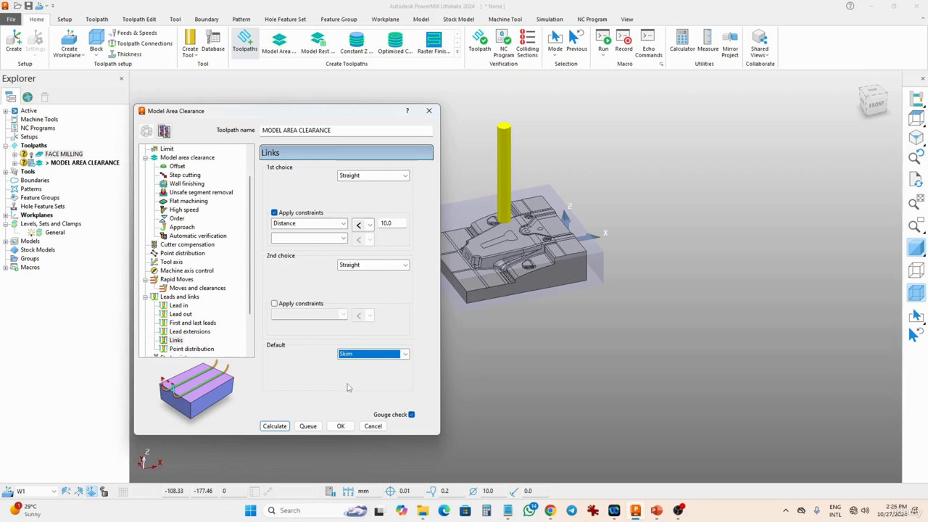
pyautogui.click(412, 415)
# Set the spindle speed to 9500 rpm, the plunging feed rate to 400 mm/min and the coolant to Flood
pyautogui.scroll(-2, 197, 330)
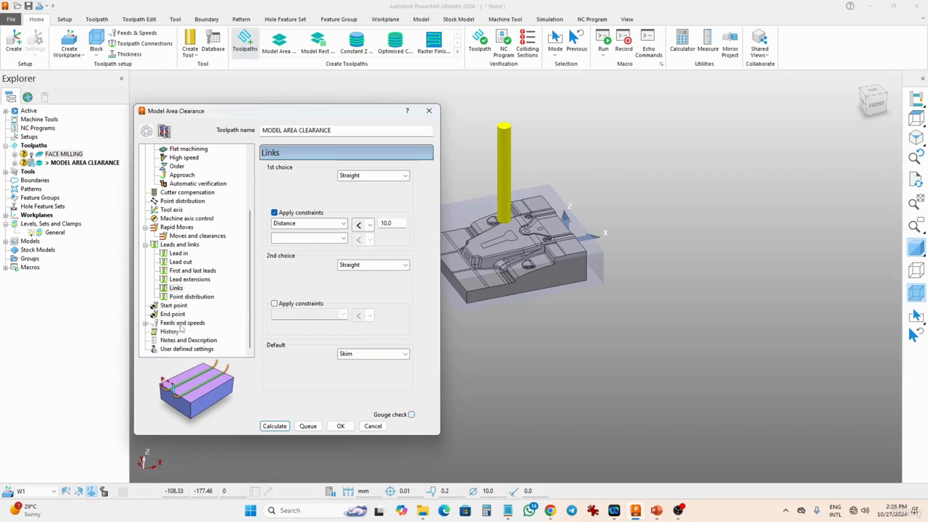
pyautogui.click(182, 323)
pyautogui.doubleClick(303, 204)
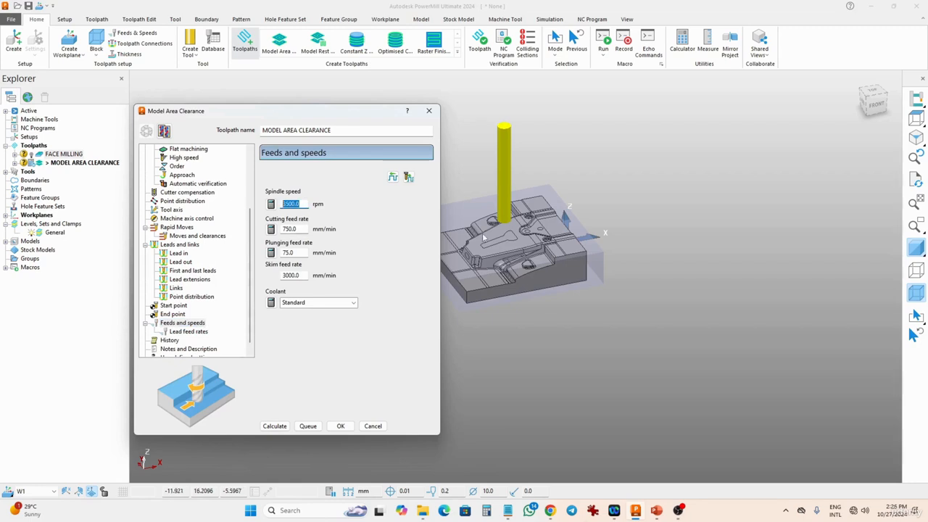
pyautogui.write('9')
pyautogui.click(302, 229)
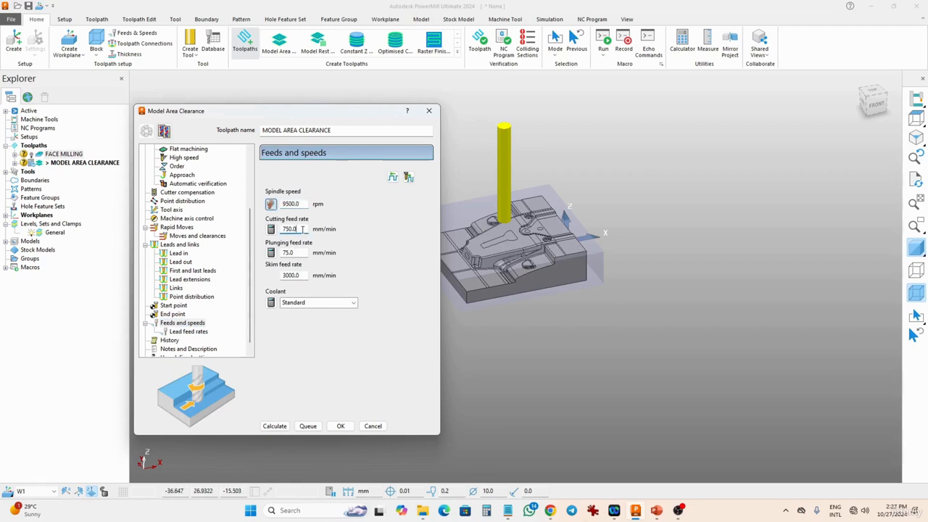
pyautogui.doubleClick(303, 252)
pyautogui.write('400')
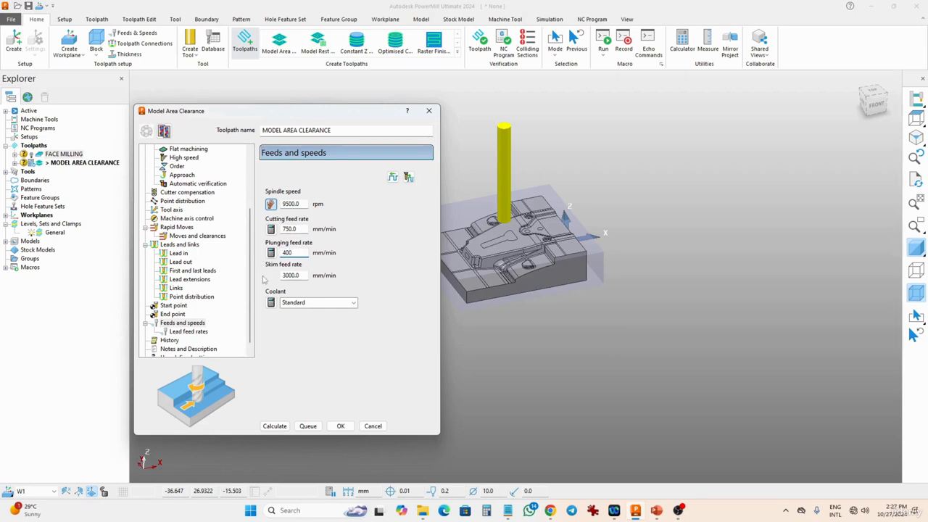
pyautogui.click(304, 307)
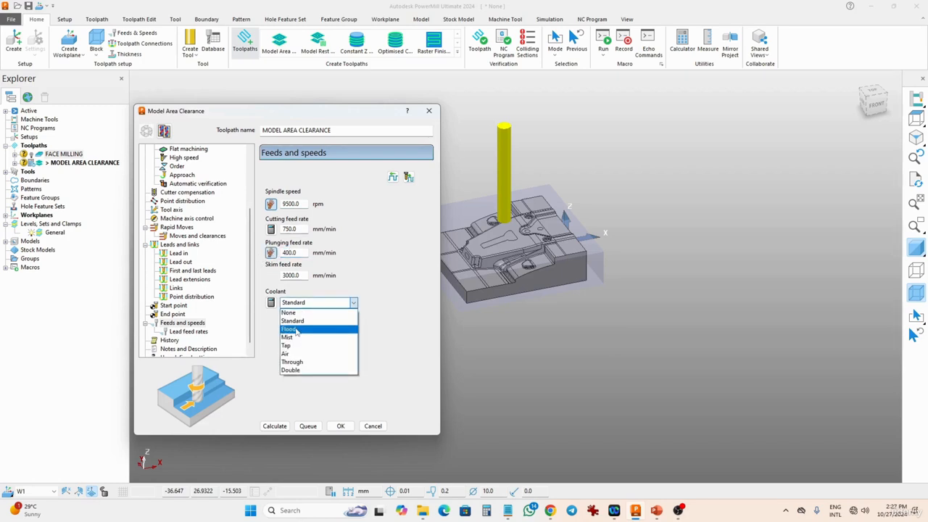
pyautogui.click(295, 331)
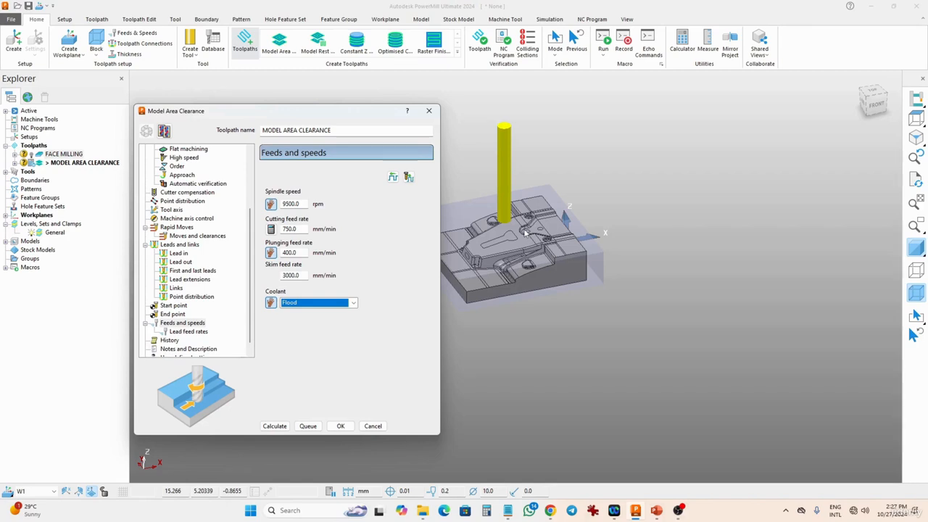
# Calculate the MODEL AREA CLEARANCE toolpath, close its settings and inspect the passes over the core up close
pyautogui.click(275, 427)
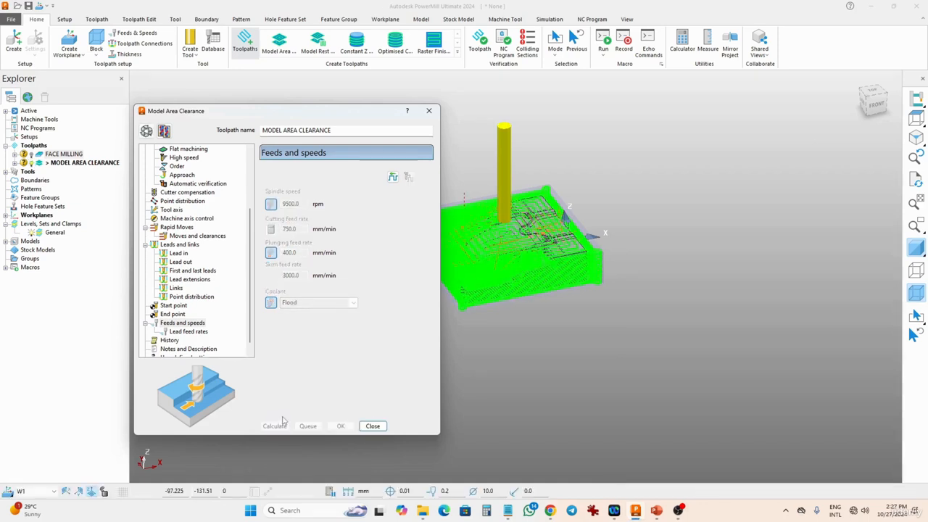
pyautogui.click(372, 426)
pyautogui.moveTo(548, 344); pyautogui.dragTo(521, 353, button='middle')
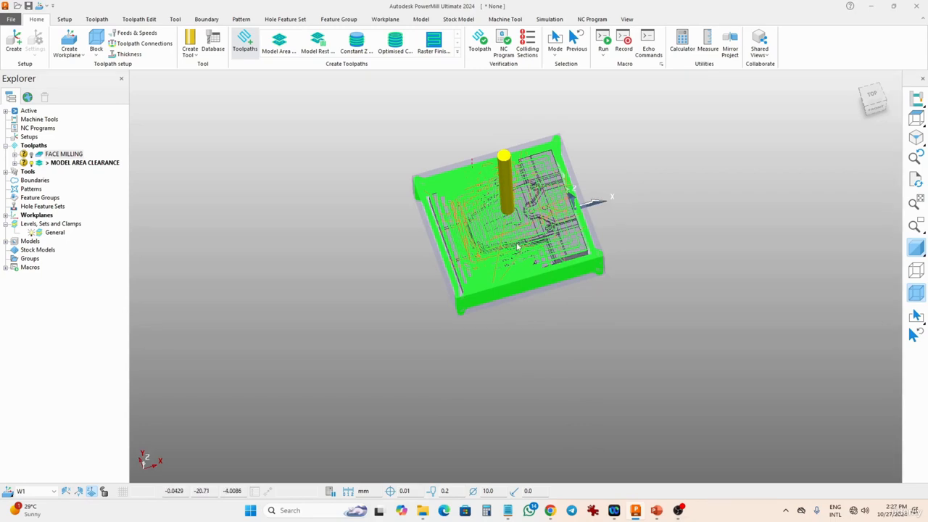
pyautogui.scroll(5, 518, 232)
pyautogui.scroll(-3, 478, 242)
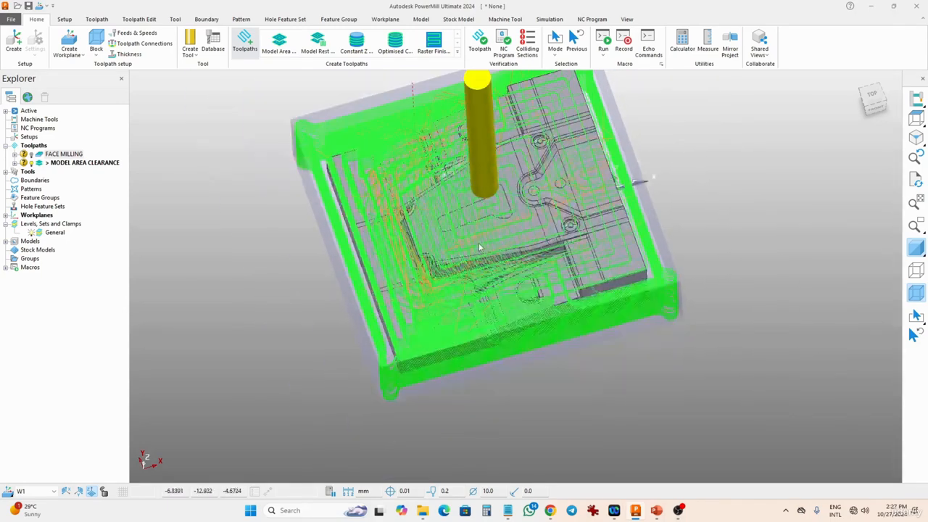
pyautogui.moveTo(468, 258); pyautogui.dragTo(616, 171, button='middle')
pyautogui.scroll(5, 616, 173)
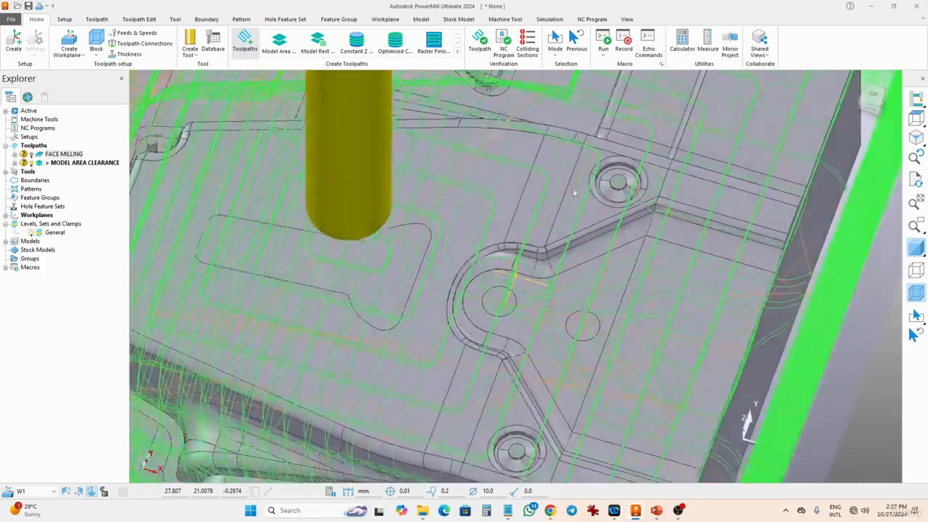
pyautogui.moveTo(573, 192); pyautogui.dragTo(573, 169, button='middle')
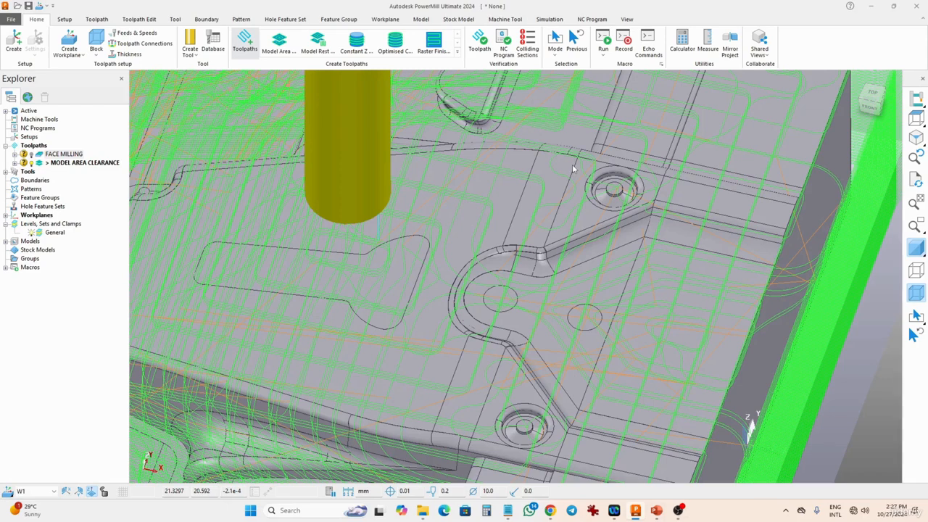
pyautogui.scroll(-5, 572, 165)
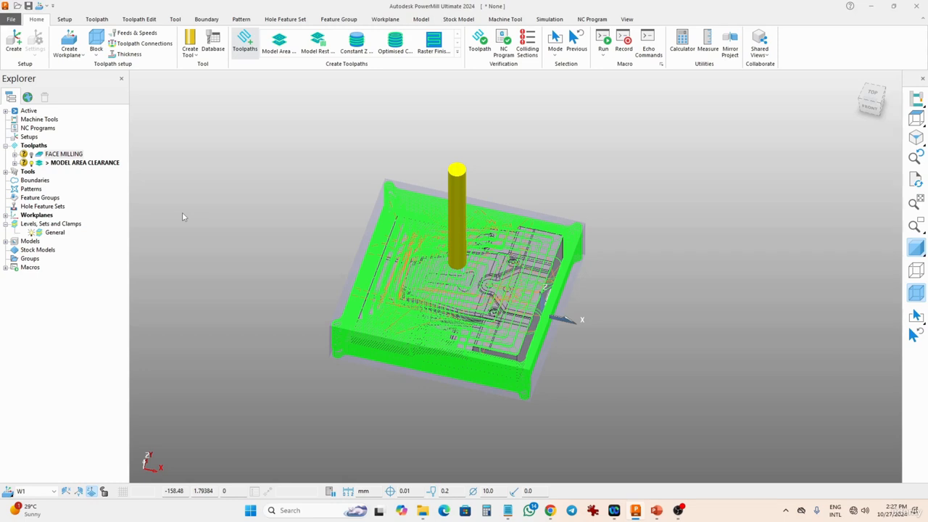
# Create a Model Rest Area Clearance toolpath named REST MODEL AREA CLEARANCE
pyautogui.click(246, 43)
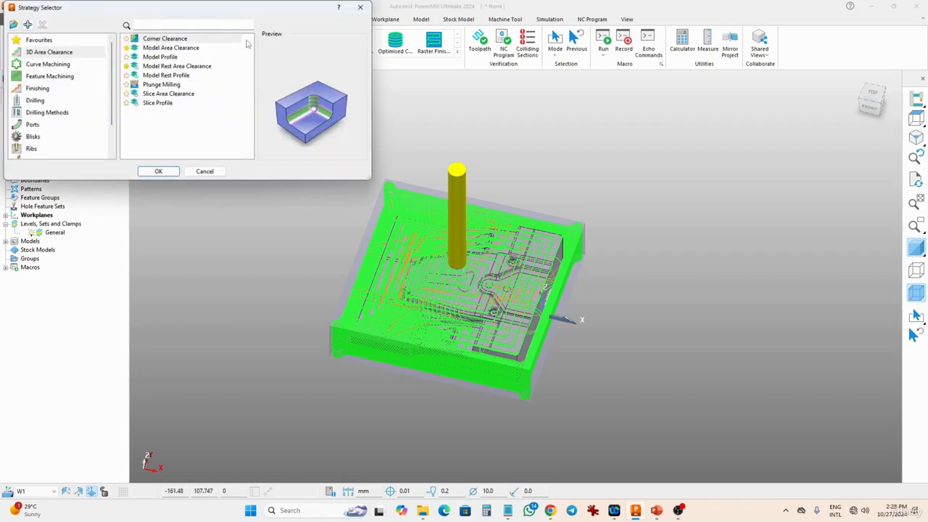
pyautogui.click(164, 67)
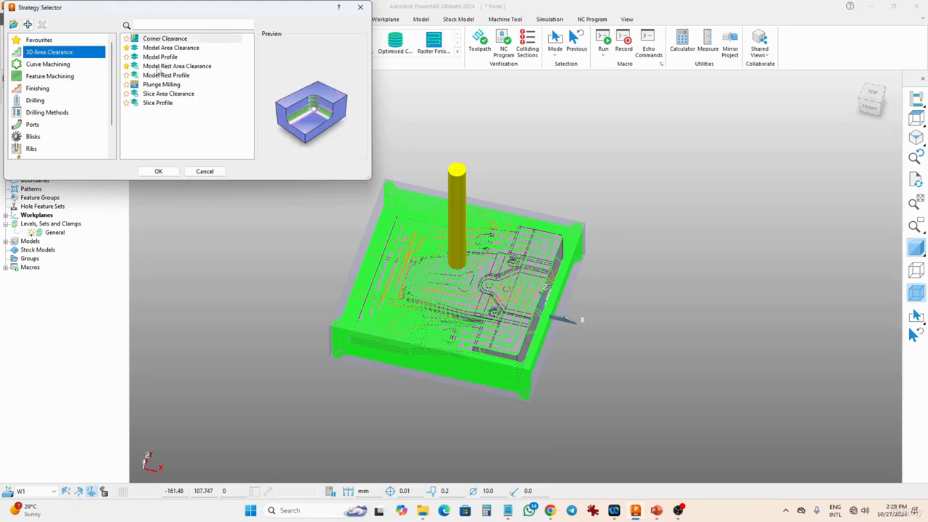
pyautogui.click(158, 172)
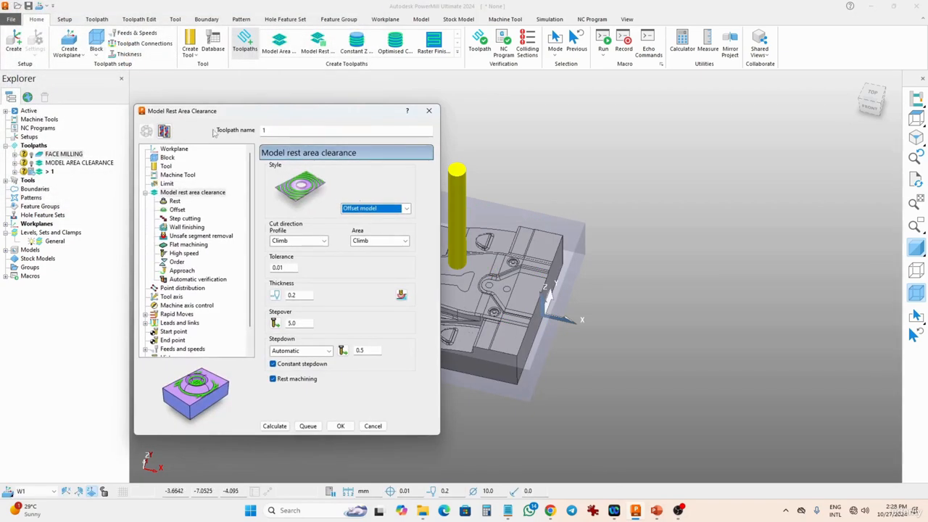
pyautogui.doubleClick(280, 129)
pyautogui.write('re')
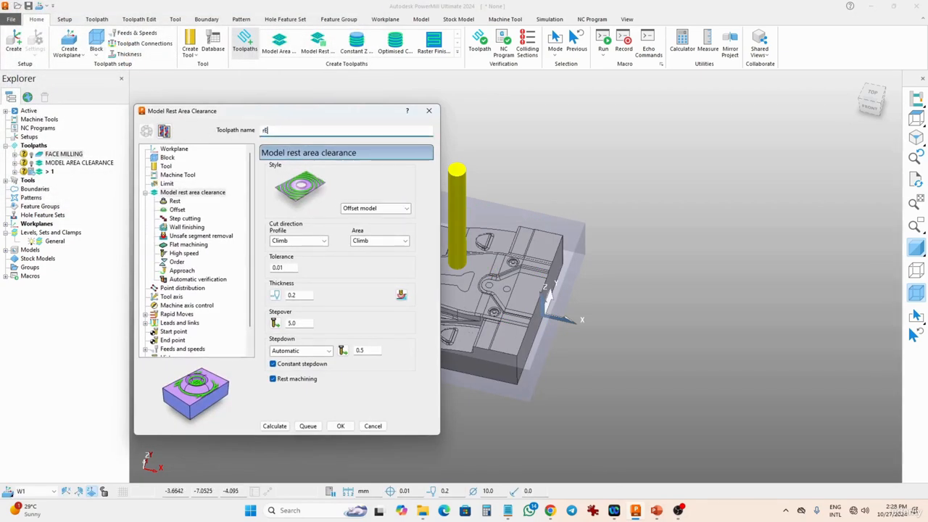
pyautogui.press('BackSpace')
pyautogui.write('REST MODEL AREA CLEARANCE')
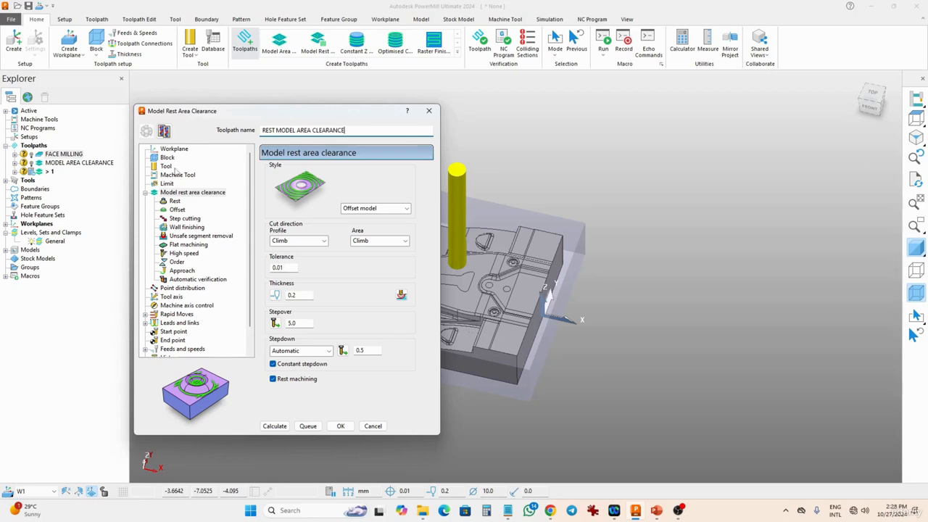
# Create an end mill named 5MM FEM with a 5 mm diameter and 70 mm length for the rest toolpath
pyautogui.click(164, 166)
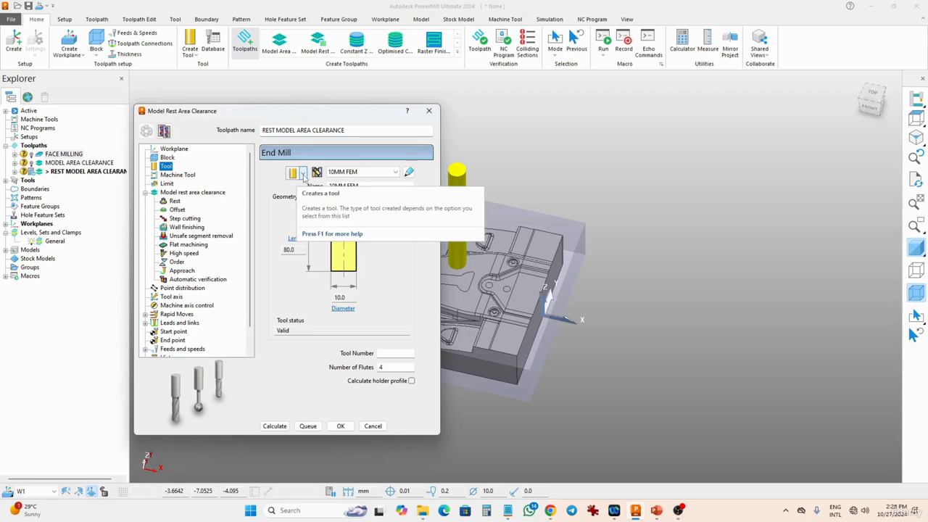
pyautogui.click(304, 176)
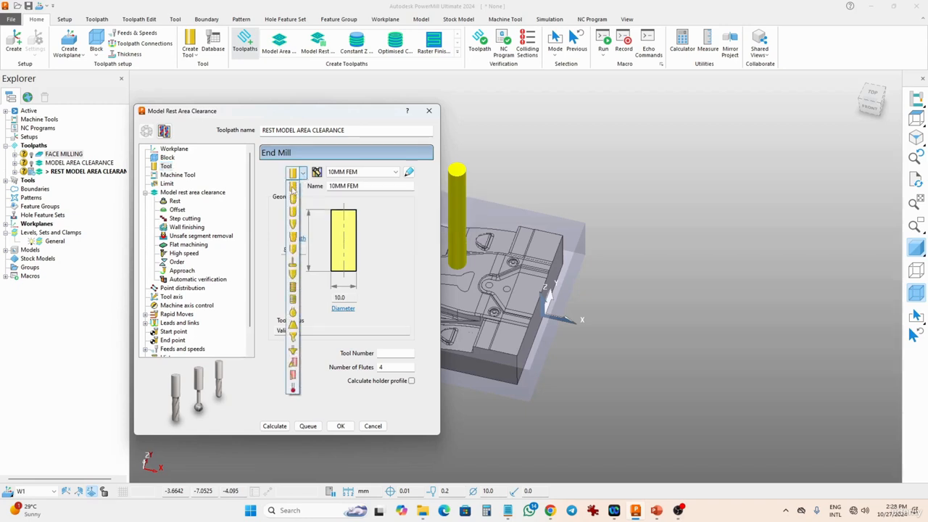
pyautogui.click(292, 189)
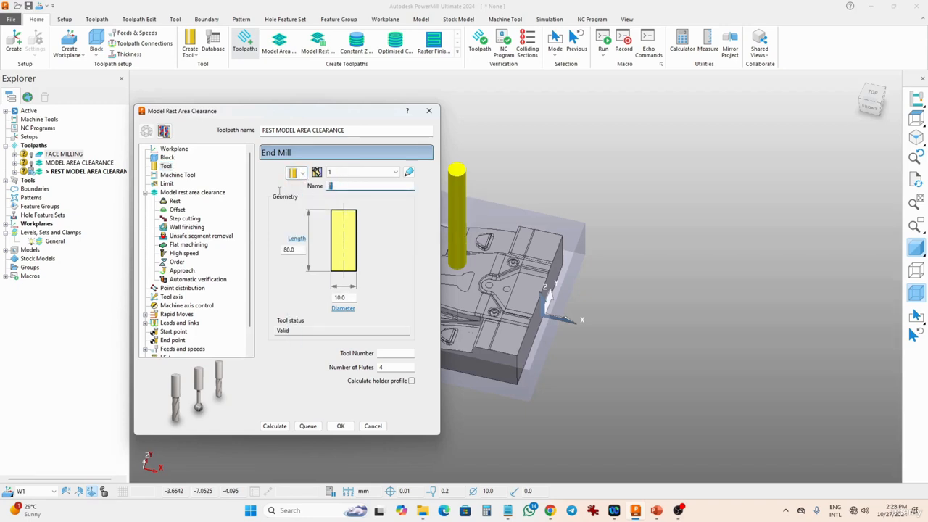
pyautogui.write('5MM FEM')
pyautogui.click(351, 298)
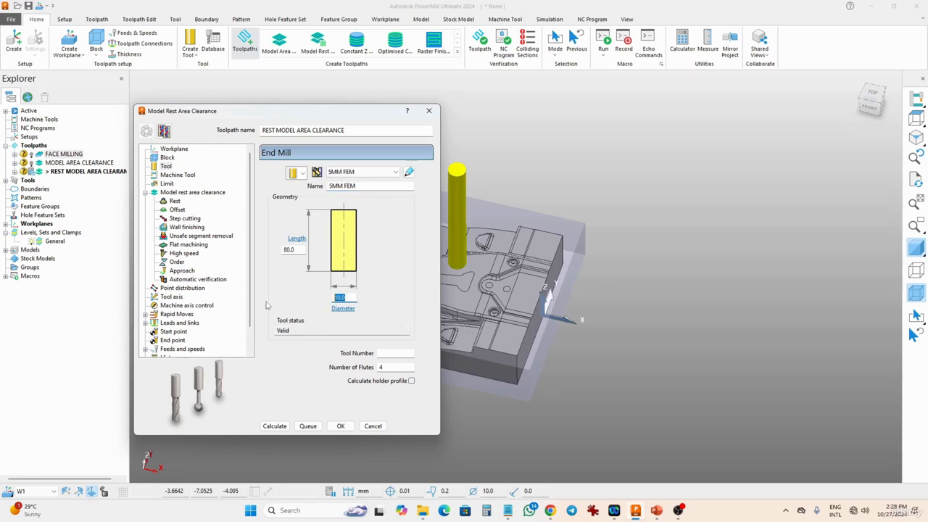
pyautogui.write('5')
pyautogui.click(298, 250)
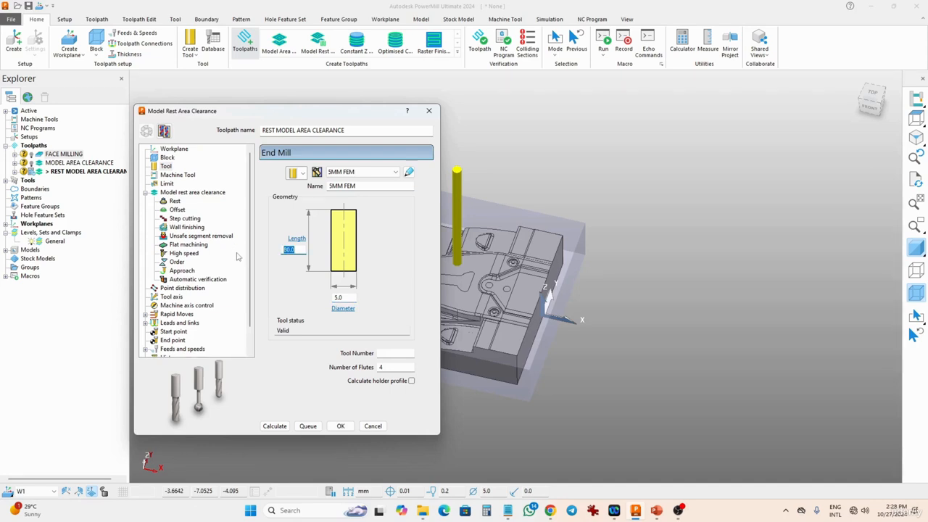
pyautogui.write('70')
# Set the rest area clearance thickness to 0, the stepover to 2 mm and the automatic stepdown to 0.1 mm
pyautogui.click(186, 193)
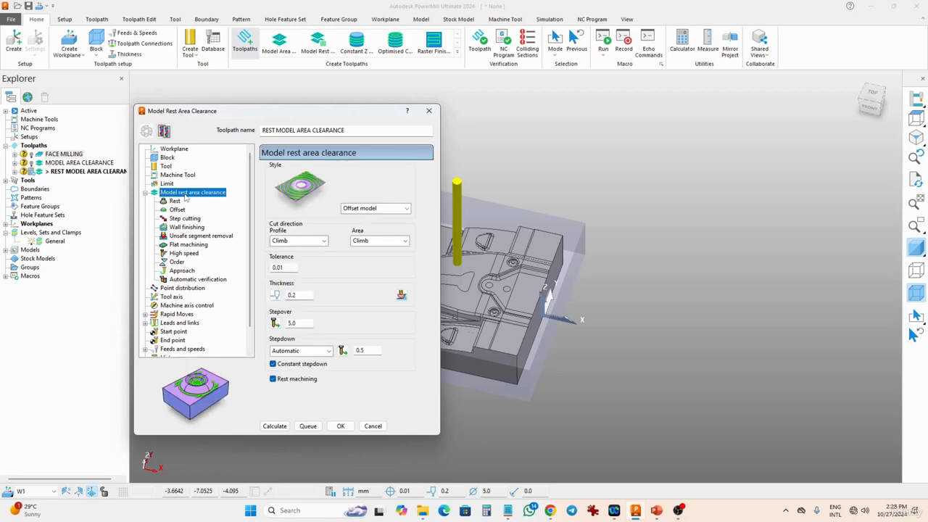
pyautogui.doubleClick(306, 296)
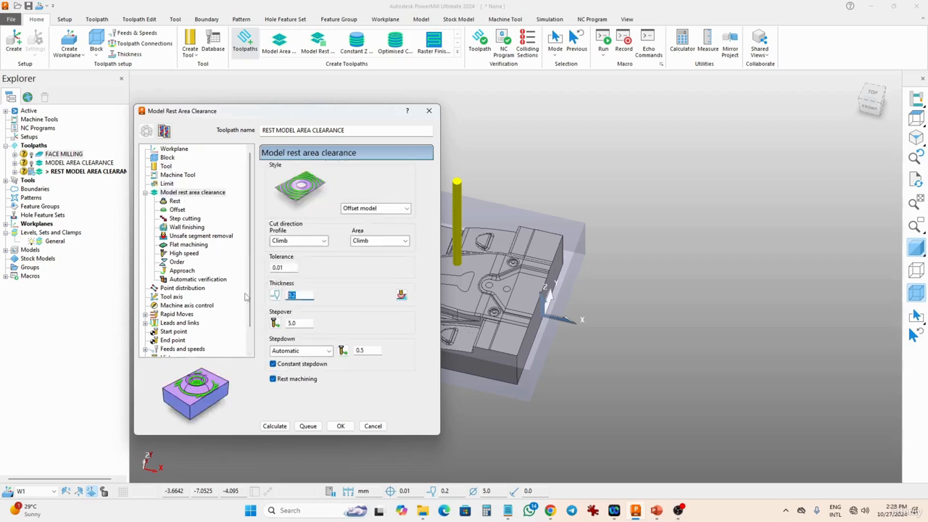
pyautogui.write('0')
pyautogui.doubleClick(307, 323)
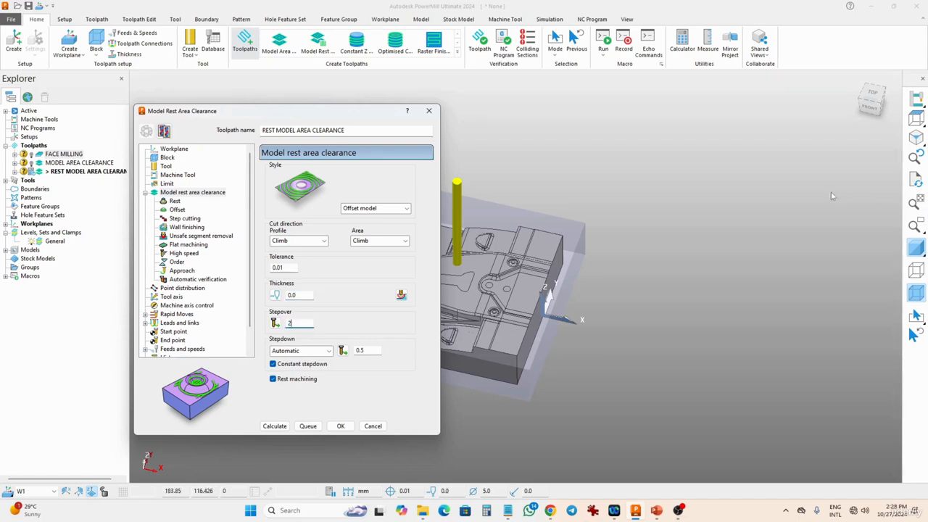
pyautogui.doubleClick(378, 349)
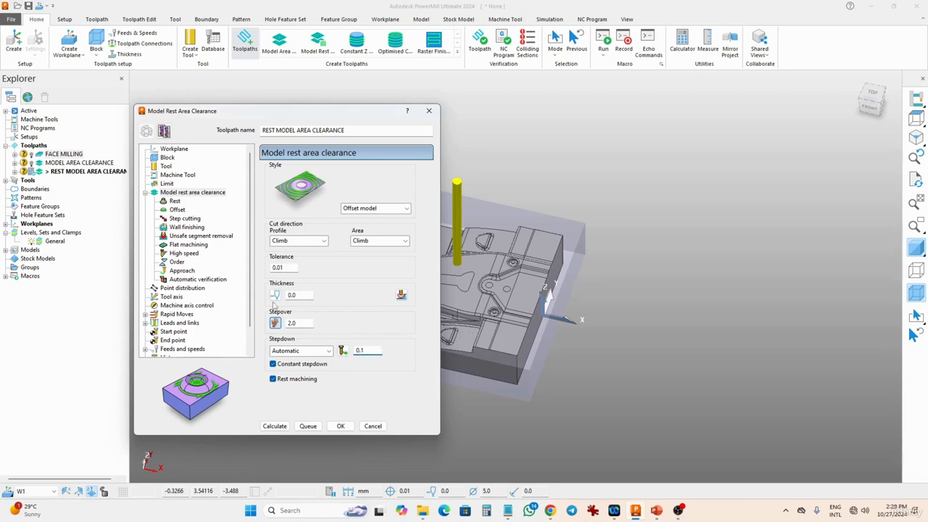
# Use the MODEL AREA CLEARANCE toolpath as the reference for rest machining
pyautogui.click(176, 201)
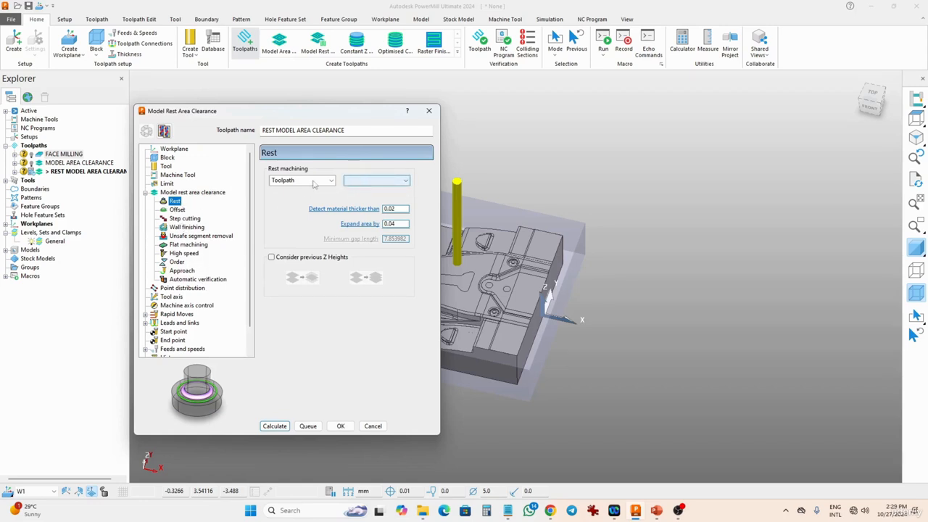
pyautogui.click(376, 181)
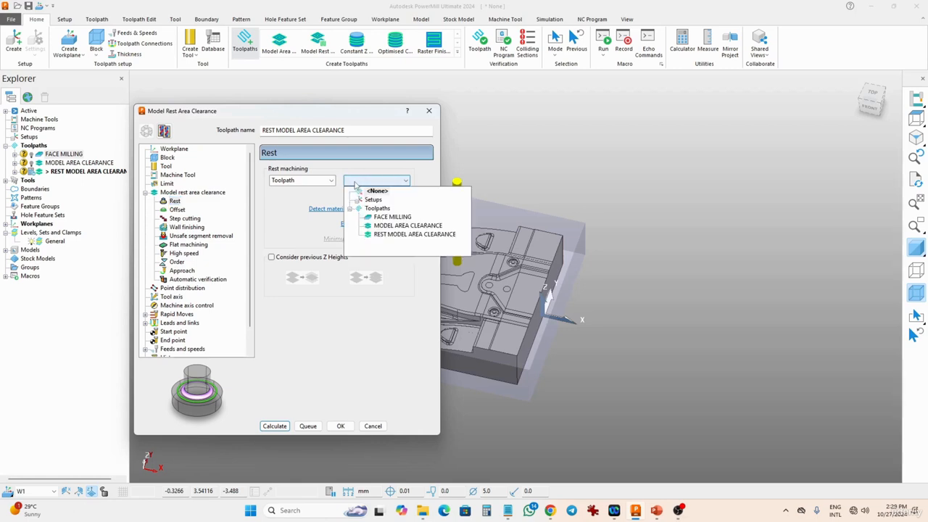
pyautogui.click(403, 226)
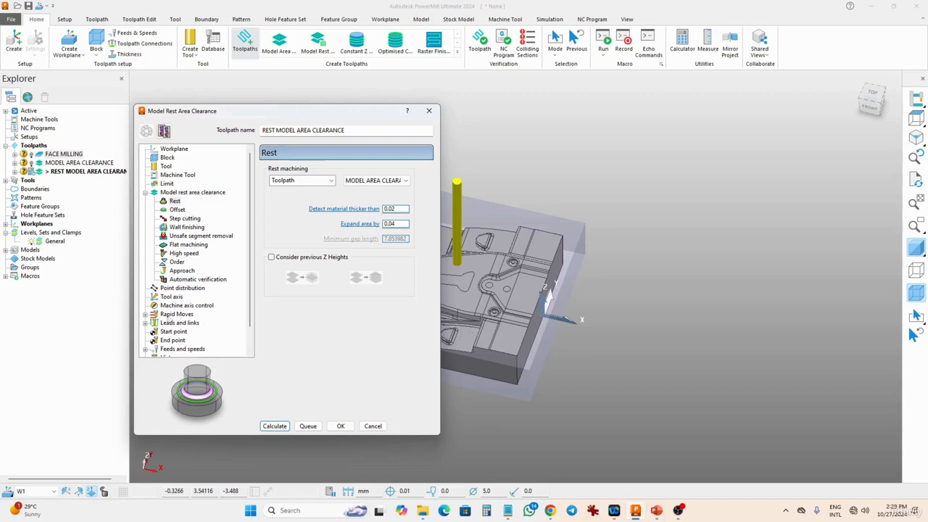
# Set the rest toolpath's first and second choice links to Straight and its default link to Skim
pyautogui.click(165, 323)
pyautogui.click(184, 323)
pyautogui.scroll(-1, 180, 345)
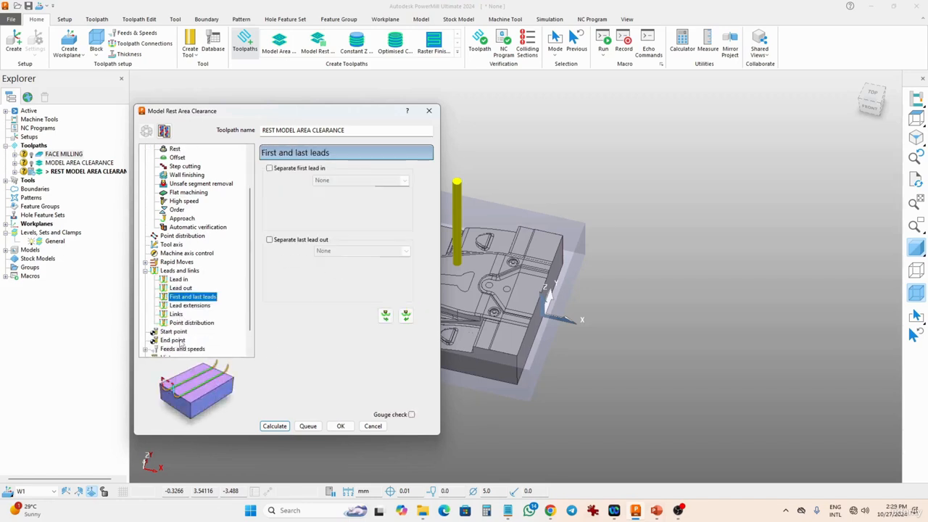
pyautogui.click(176, 314)
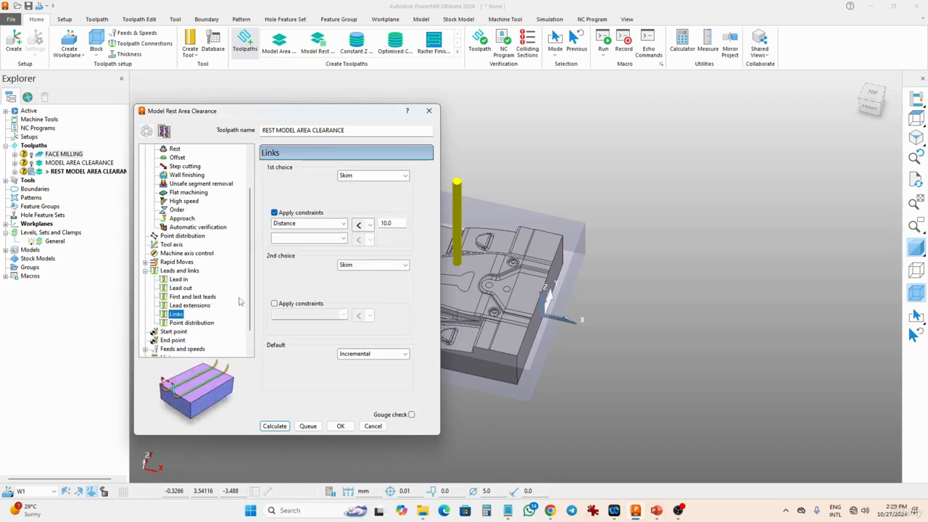
pyautogui.click(373, 176)
pyautogui.click(355, 227)
pyautogui.click(360, 266)
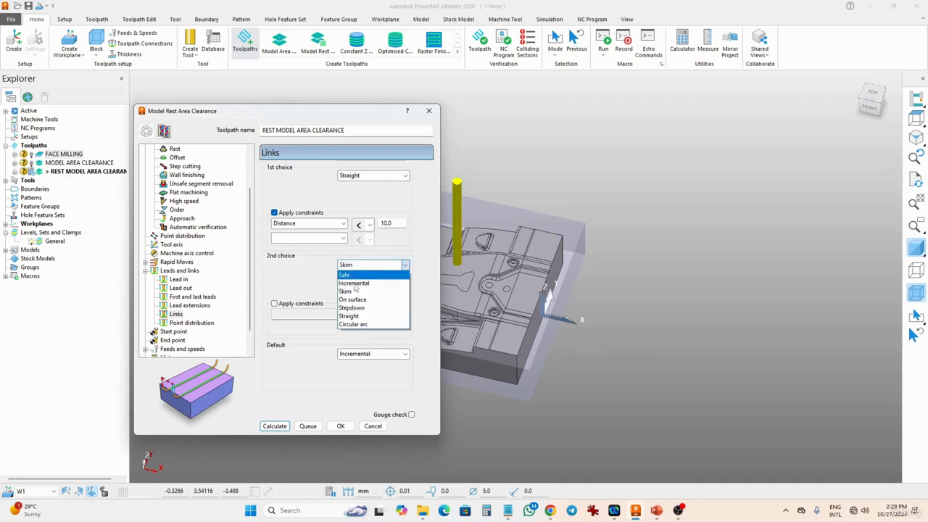
pyautogui.click(348, 315)
pyautogui.click(366, 354)
pyautogui.click(355, 371)
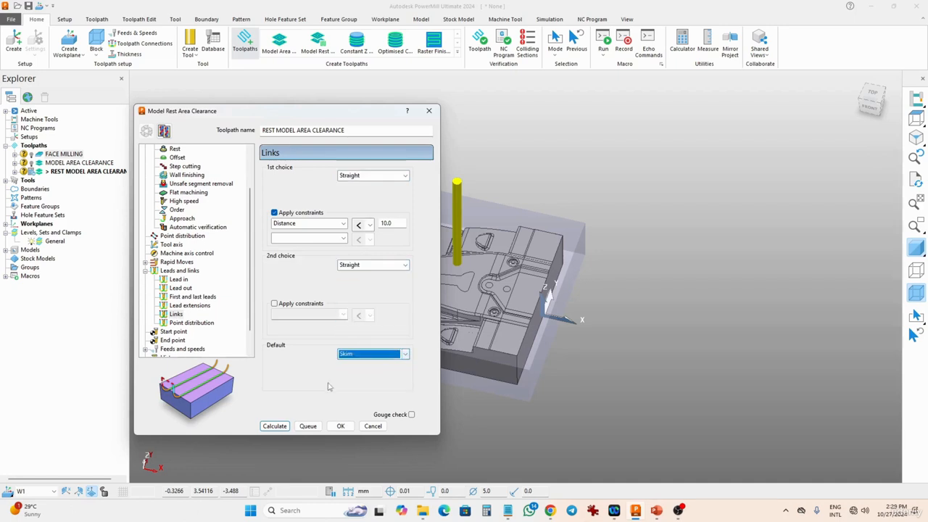
# Set the rest toolpath's plunging feed rate to 400 mm/min
pyautogui.click(190, 350)
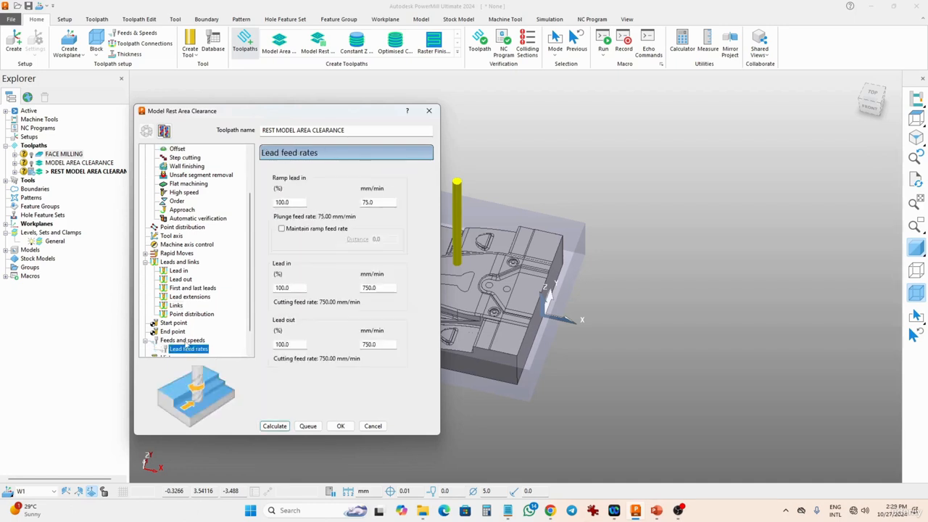
pyautogui.click(183, 340)
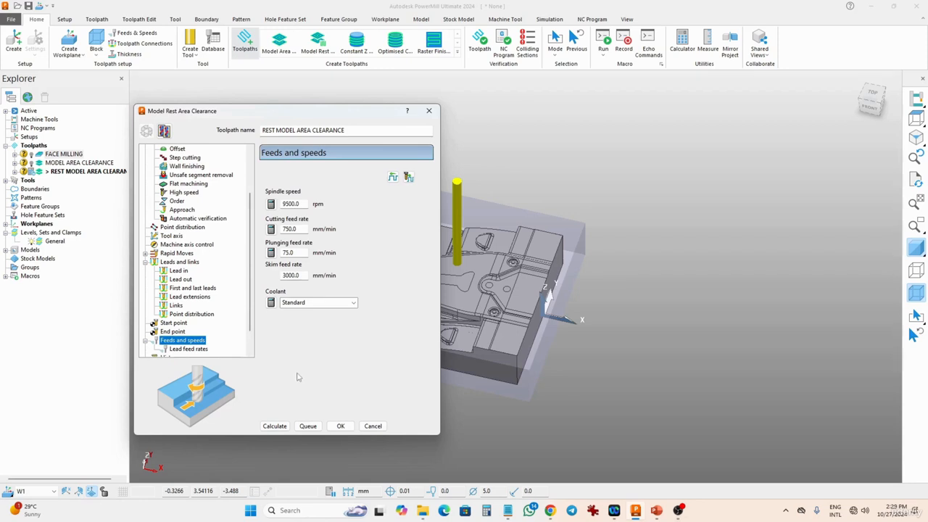
pyautogui.click(290, 253)
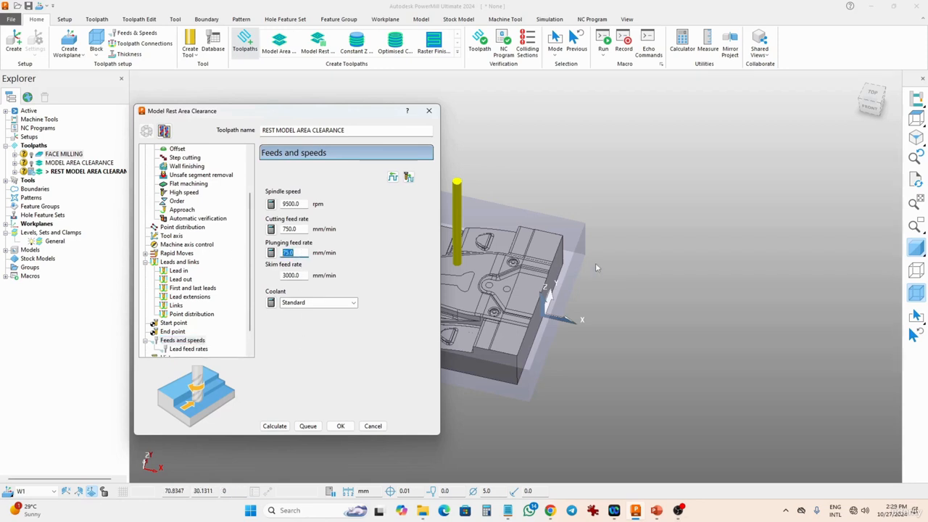
pyautogui.write('400')
# Calculate the REST MODEL AREA CLEARANCE toolpath and close its settings
pyautogui.click(274, 426)
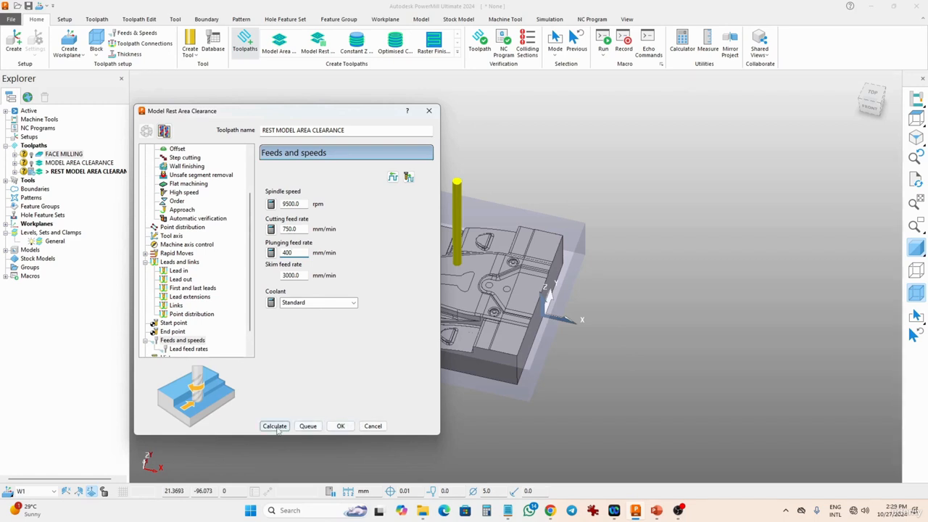
pyautogui.click(340, 426)
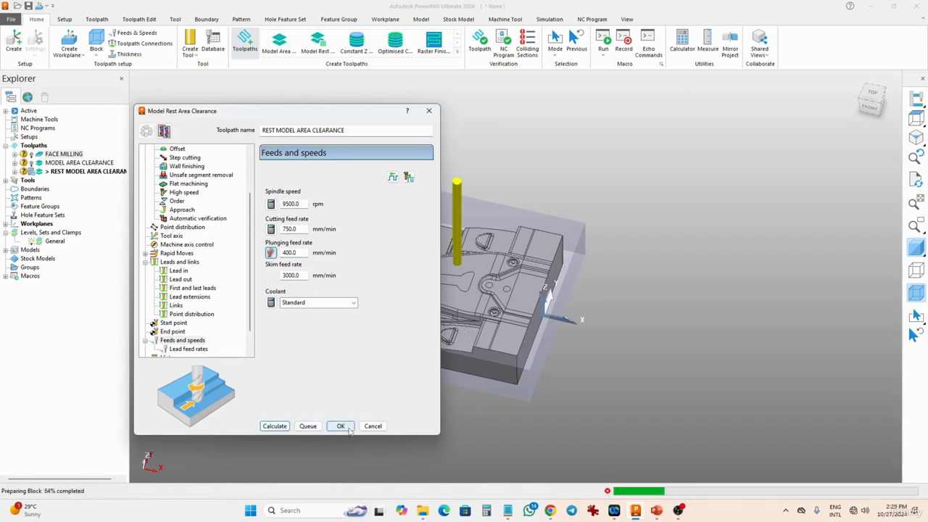
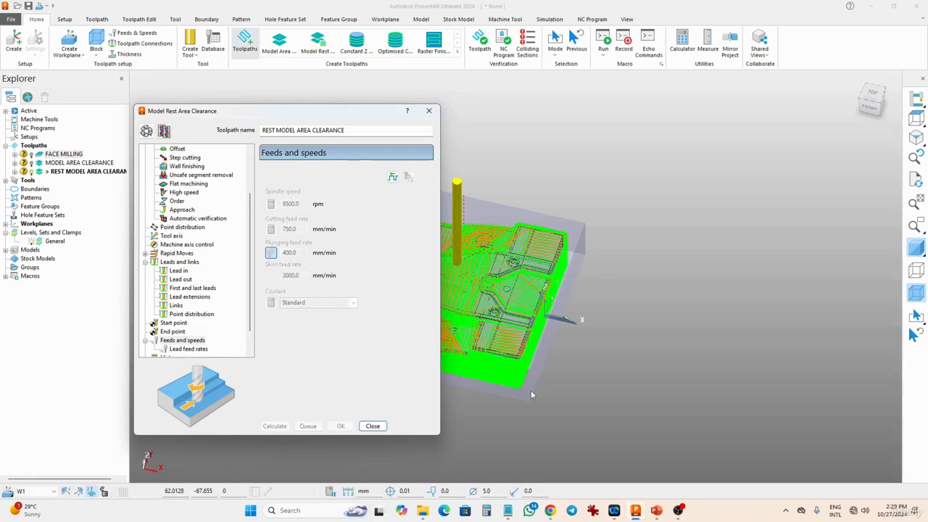
pyautogui.click(373, 425)
# Examine the rest toolpath's passes over the core from several angles and up close around the small round recess
pyautogui.scroll(-3, 411, 392)
pyautogui.moveTo(418, 300); pyautogui.dragTo(421, 363, button='middle')
pyautogui.scroll(2, 454, 331)
pyautogui.scroll(5, 453, 331)
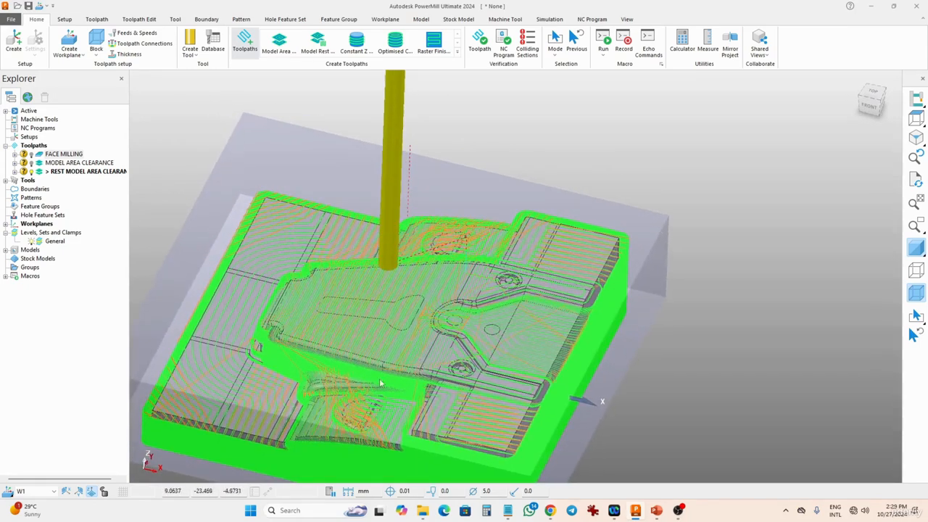
pyautogui.scroll(3, 240, 259)
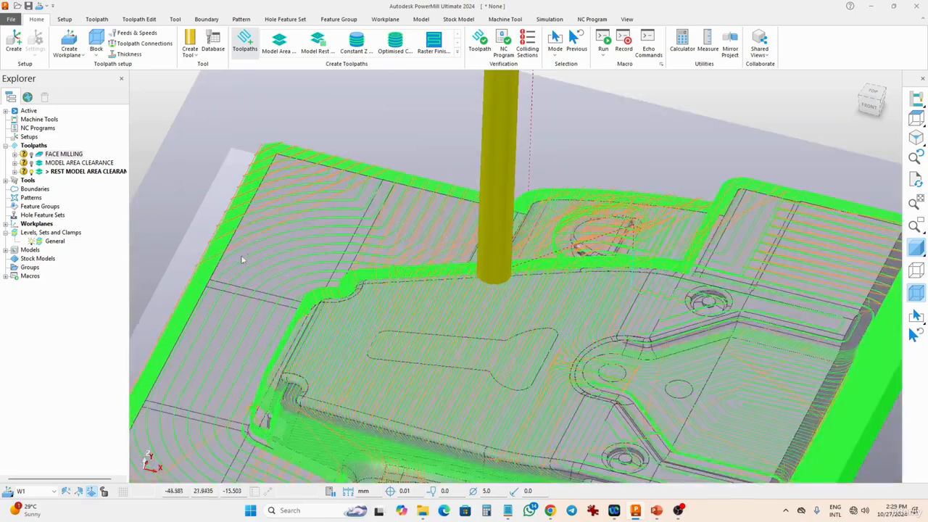
pyautogui.moveTo(240, 259); pyautogui.dragTo(359, 310, button='middle')
pyautogui.scroll(-3, 406, 351)
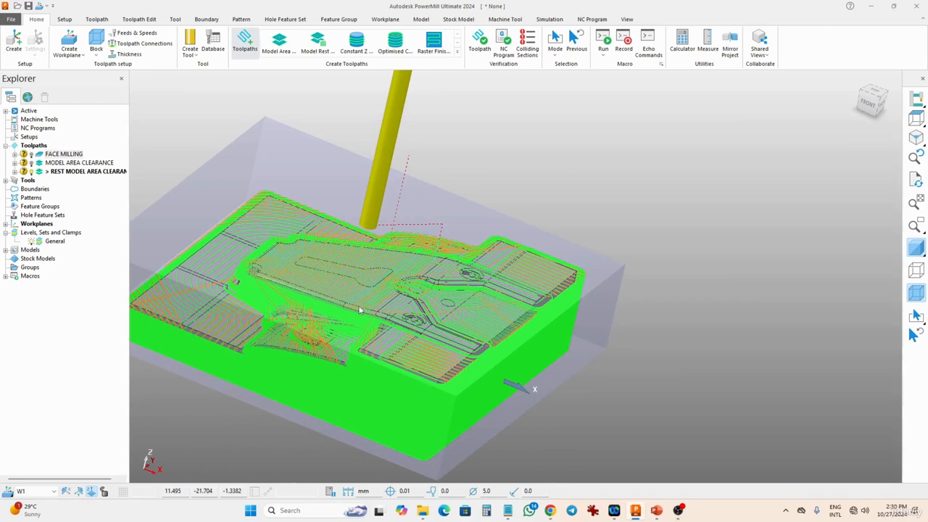
pyautogui.moveTo(359, 311); pyautogui.dragTo(488, 302, button='middle')
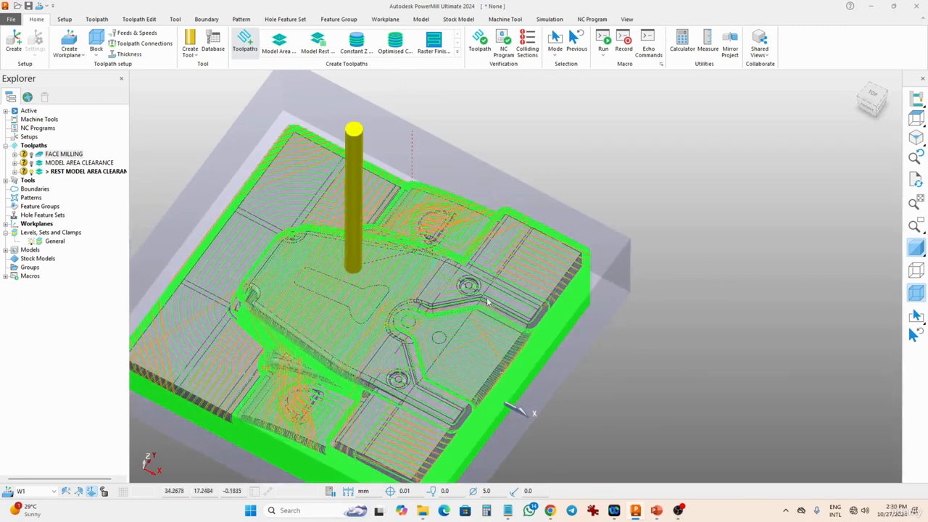
pyautogui.scroll(8, 488, 302)
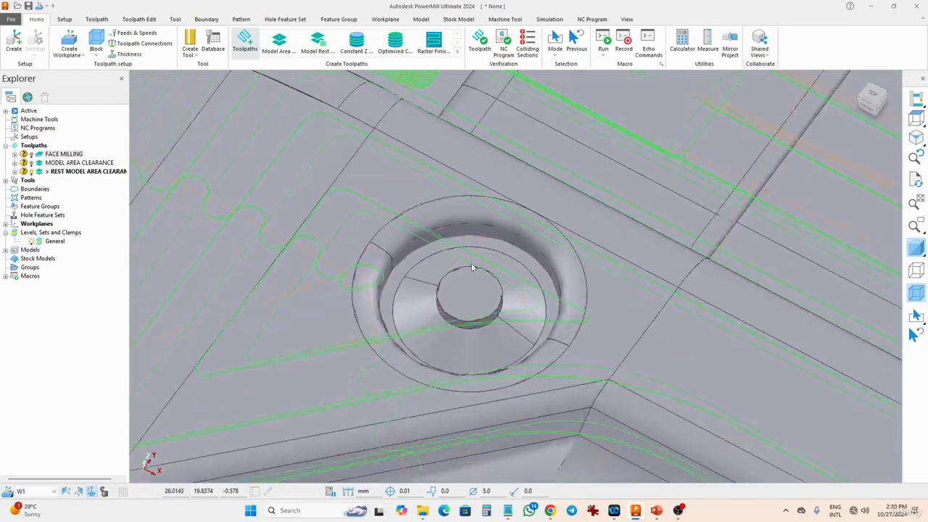
pyautogui.scroll(-10, 471, 267)
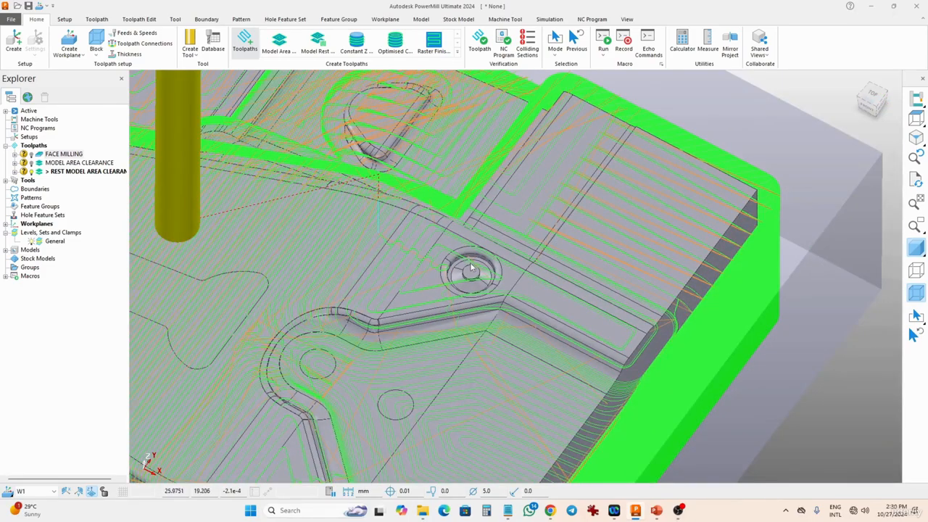
pyautogui.scroll(6, 472, 268)
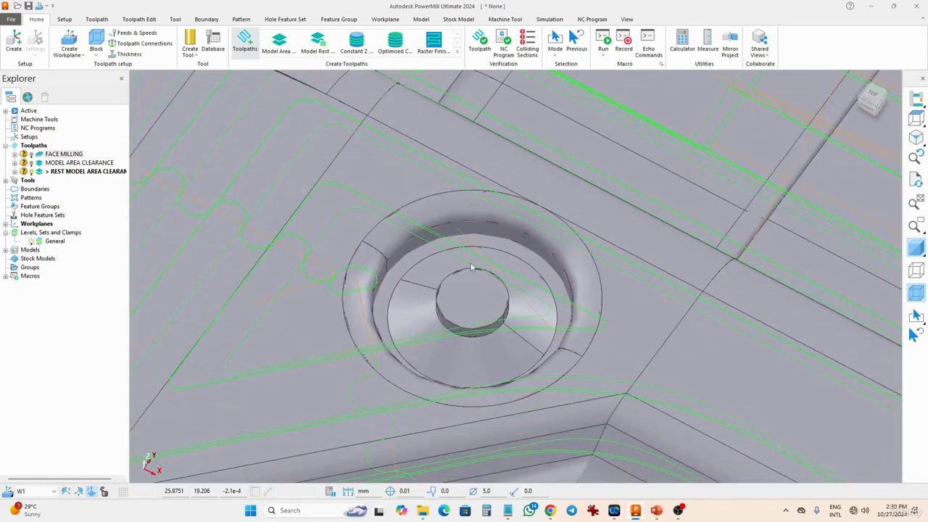
pyautogui.scroll(-8, 471, 267)
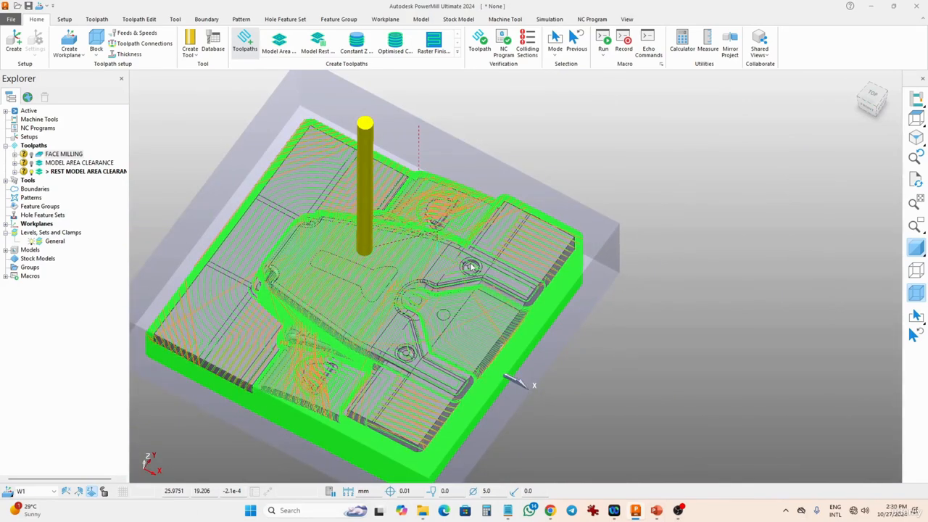
# Hide the REST MODEL AREA CLEARANCE toolpath and examine the small round recess in the core up close
pyautogui.scroll(5, 472, 268)
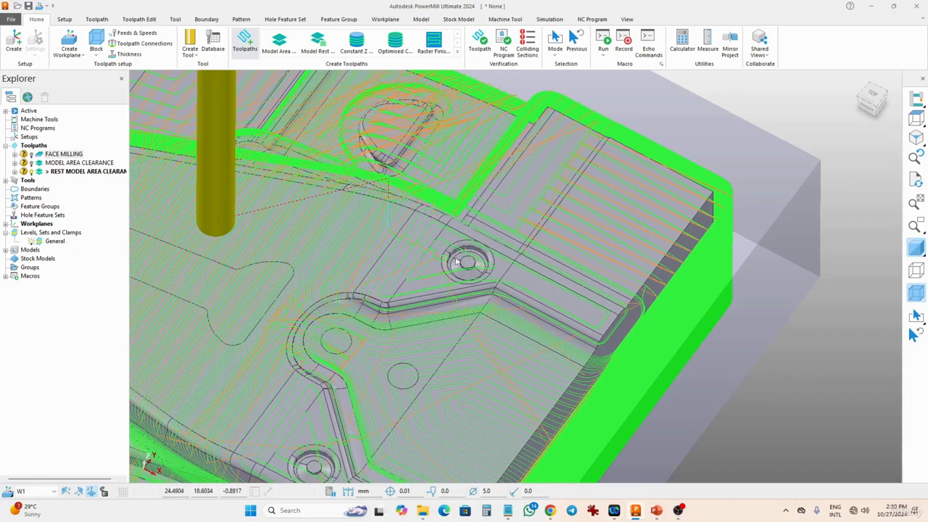
pyautogui.scroll(6, 470, 267)
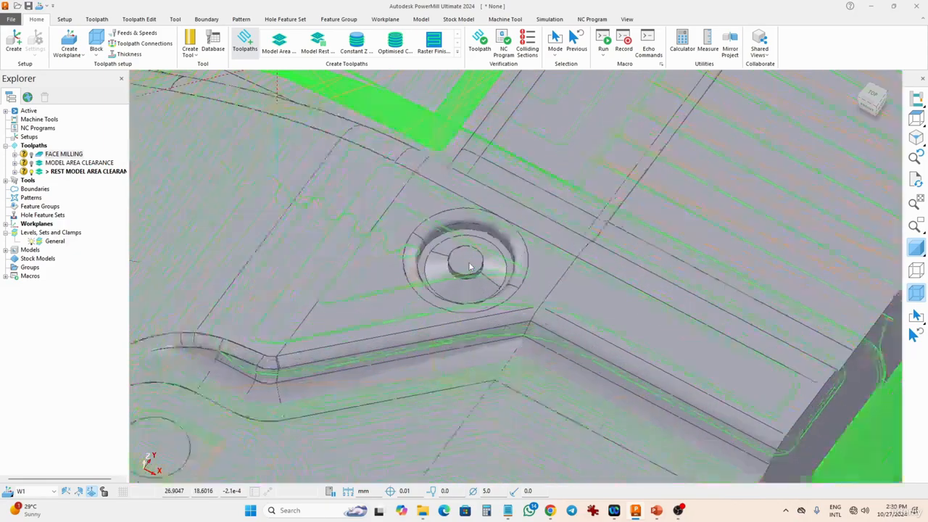
pyautogui.moveTo(474, 290); pyautogui.dragTo(469, 194, button='middle')
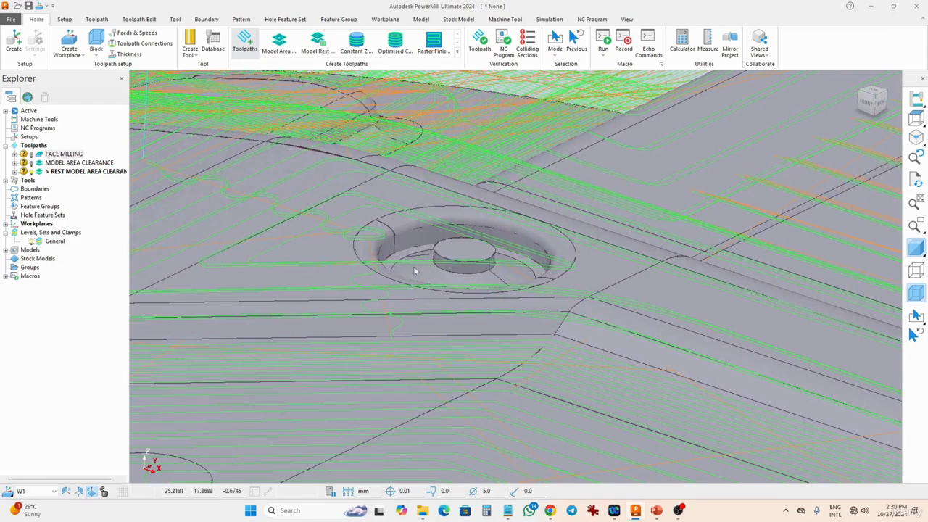
pyautogui.click(32, 174)
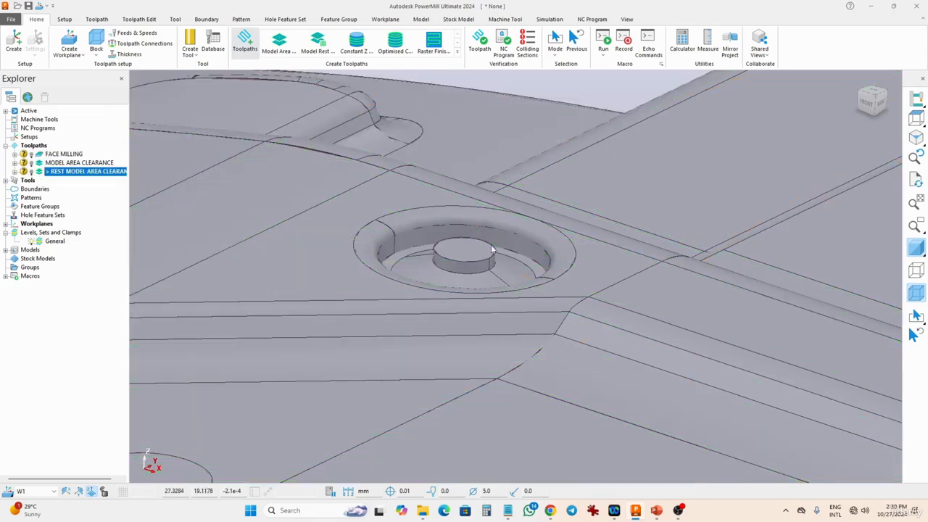
pyautogui.scroll(-4, 420, 252)
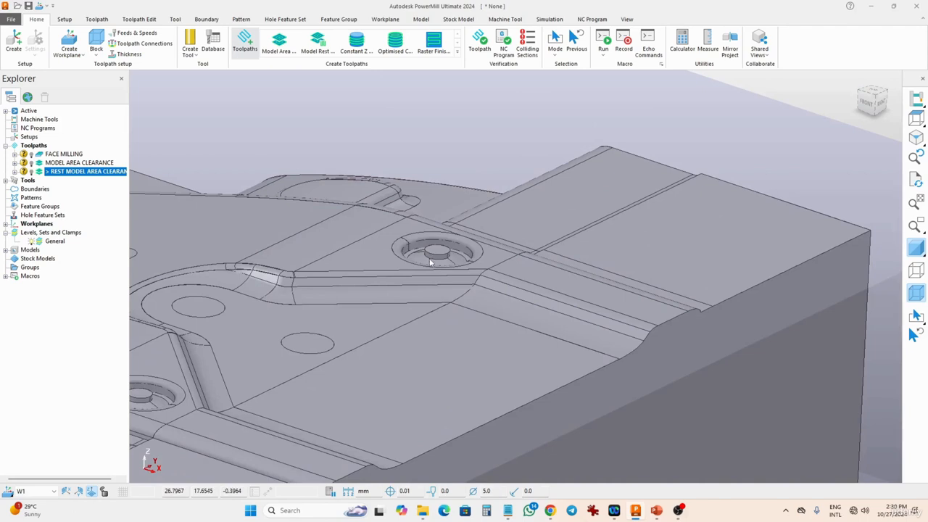
pyautogui.scroll(3, 430, 259)
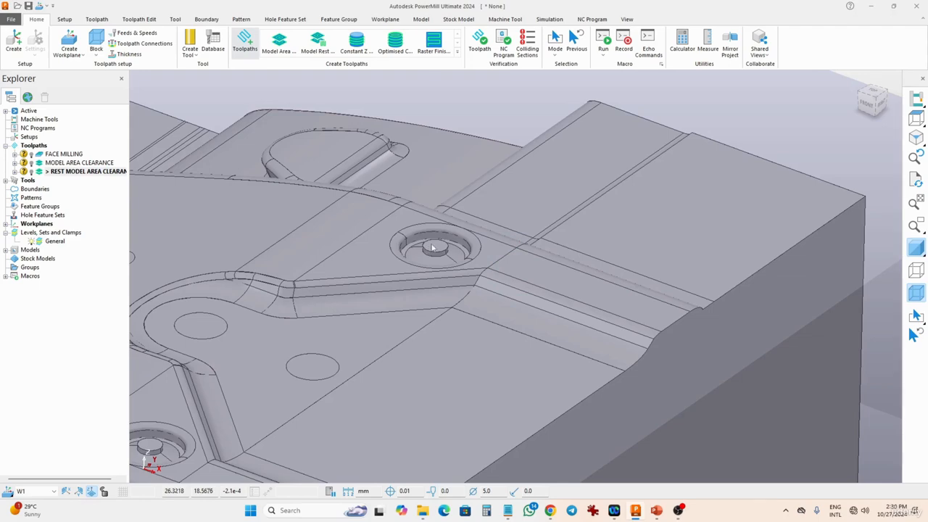
pyautogui.moveTo(432, 248); pyautogui.dragTo(425, 283, button='middle')
pyautogui.click(409, 213)
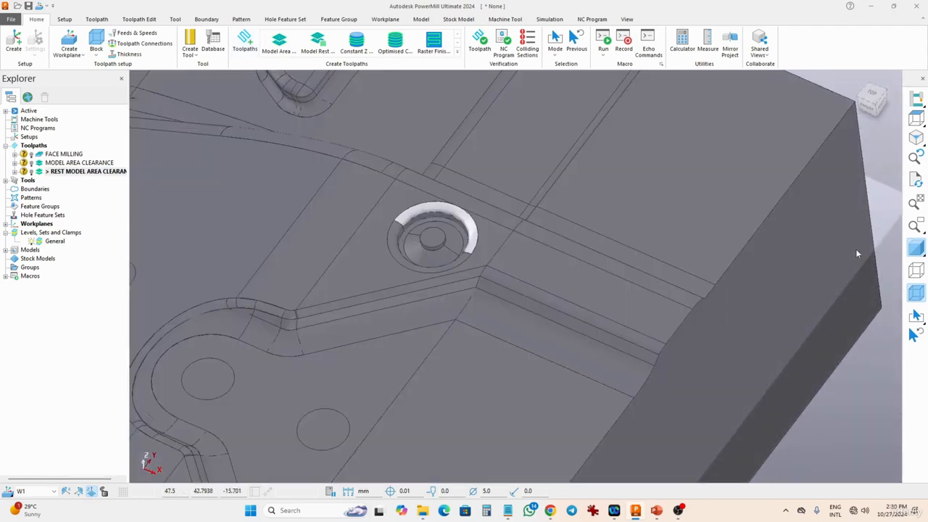
pyautogui.scroll(-3, 856, 249)
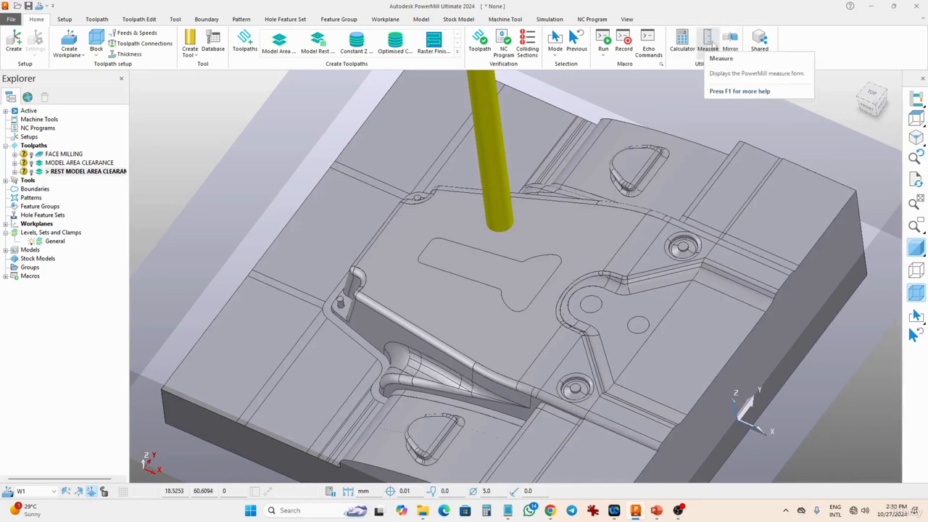
# Measure the diameter of the inner circle at the bottom of the small round recess through three points
pyautogui.click(709, 43)
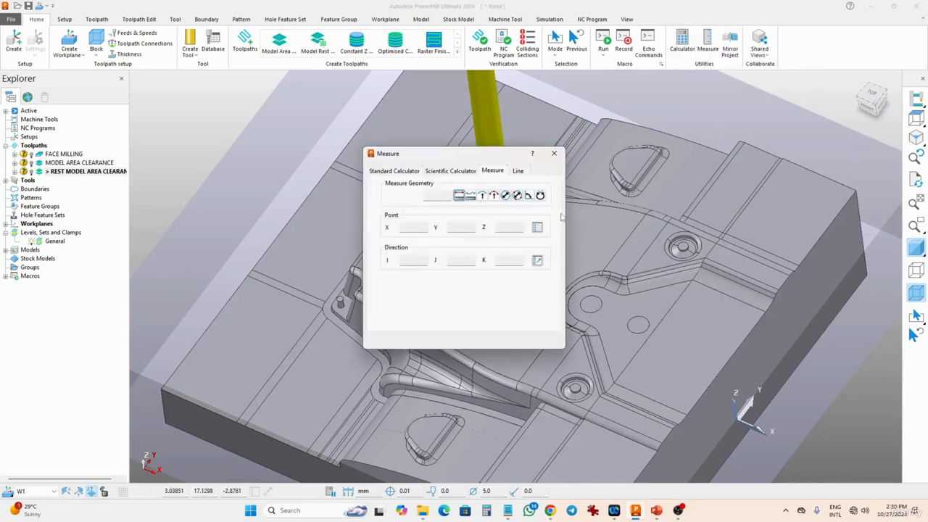
pyautogui.click(506, 196)
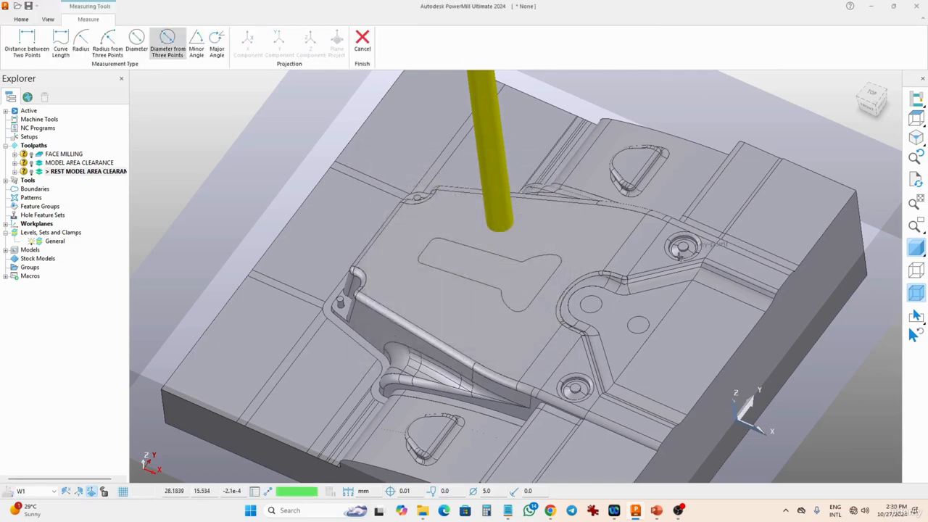
pyautogui.scroll(5, 682, 244)
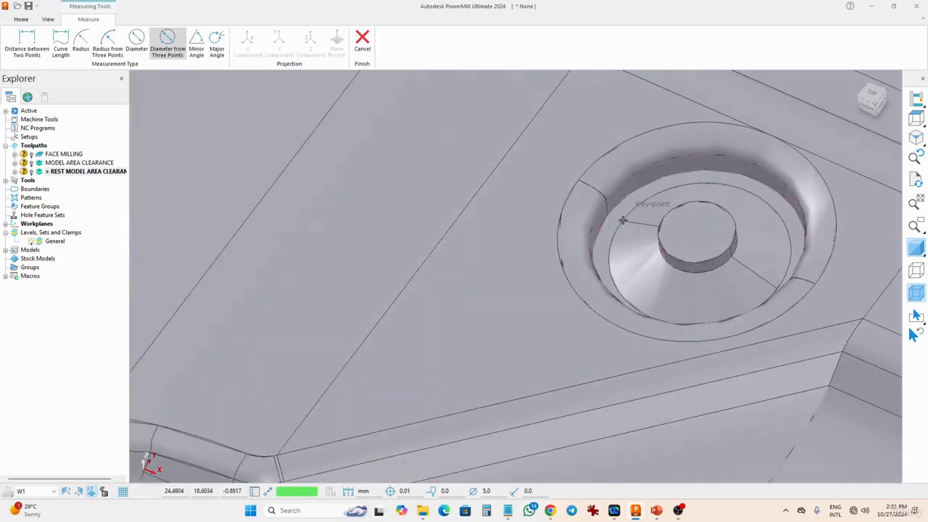
pyautogui.click(623, 220)
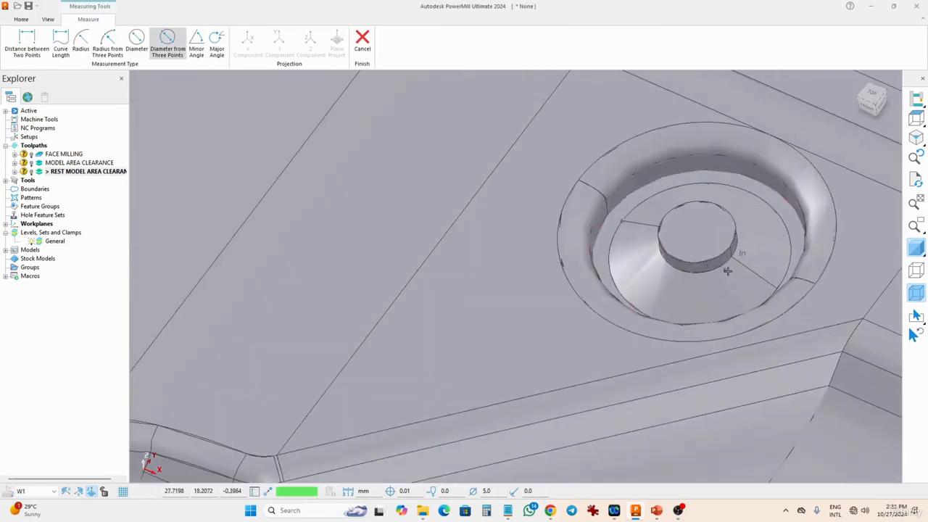
pyautogui.click(775, 287)
pyautogui.click(764, 196)
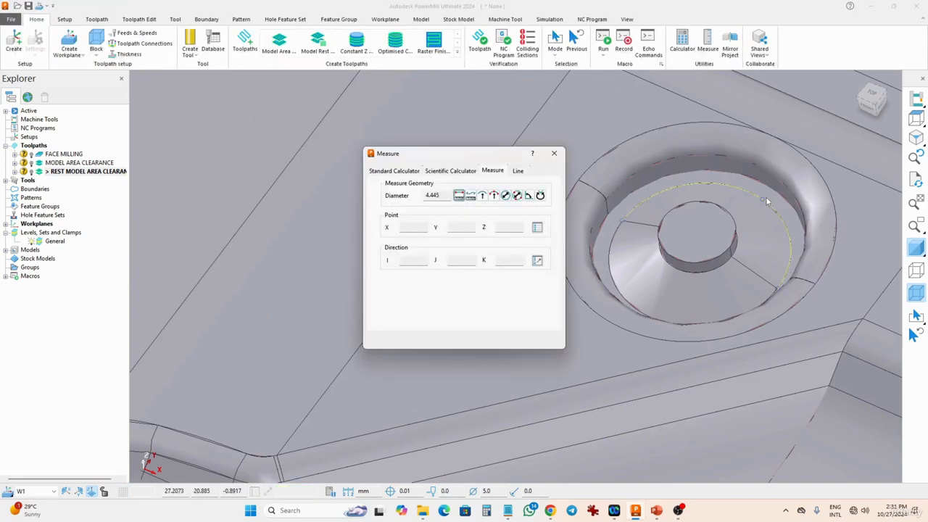
pyautogui.doubleClick(444, 196)
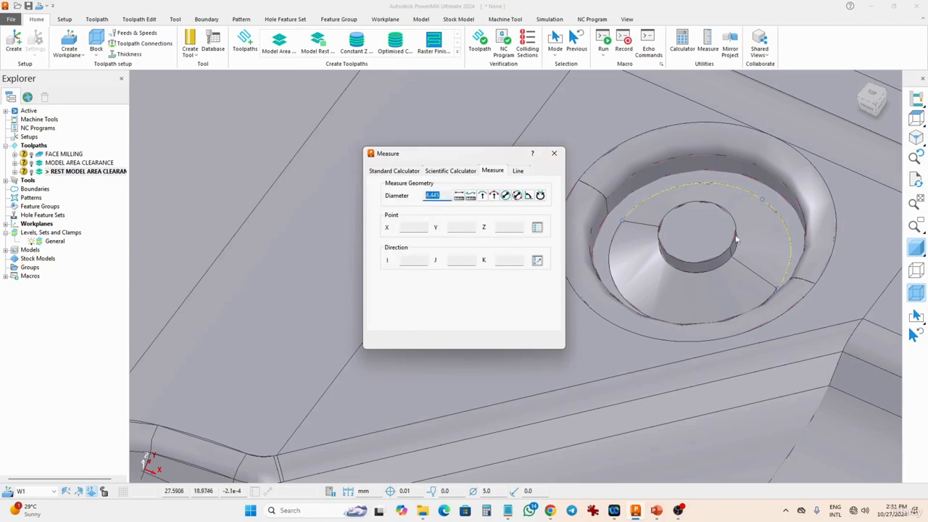
pyautogui.moveTo(736, 238); pyautogui.dragTo(726, 325, button='middle')
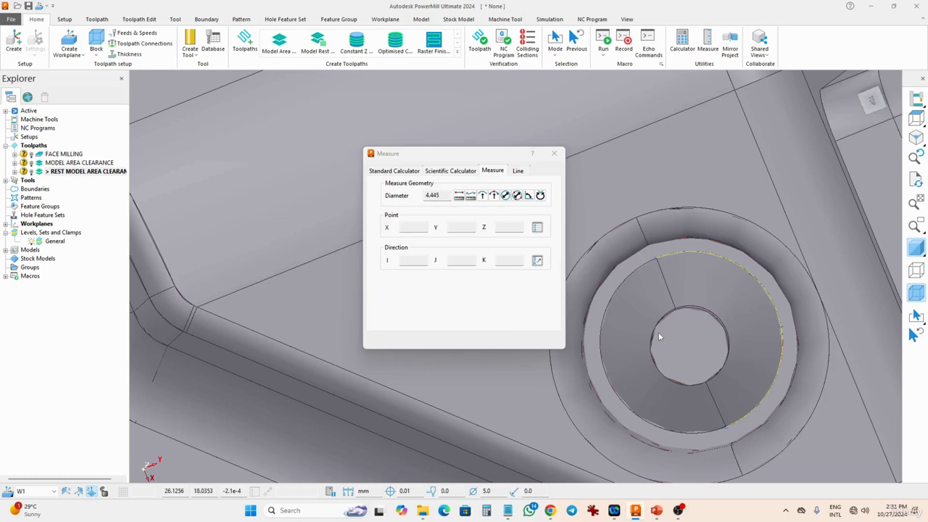
pyautogui.doubleClick(444, 196)
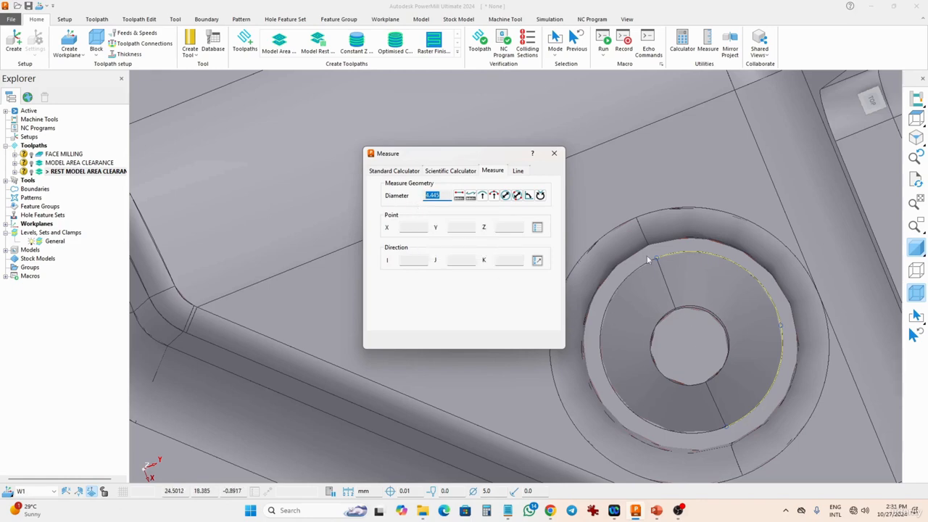
pyautogui.click(554, 154)
# Create a Model Area Clearance toolpath named CIRCULAR HOLES with the Offset model style
pyautogui.scroll(-8, 567, 331)
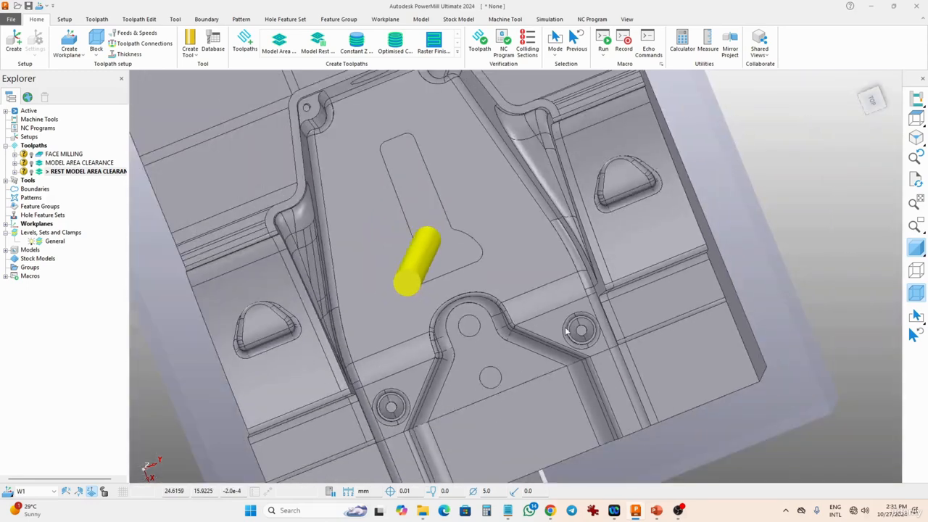
pyautogui.moveTo(567, 331); pyautogui.dragTo(592, 296, button='middle')
pyautogui.scroll(-5, 516, 461)
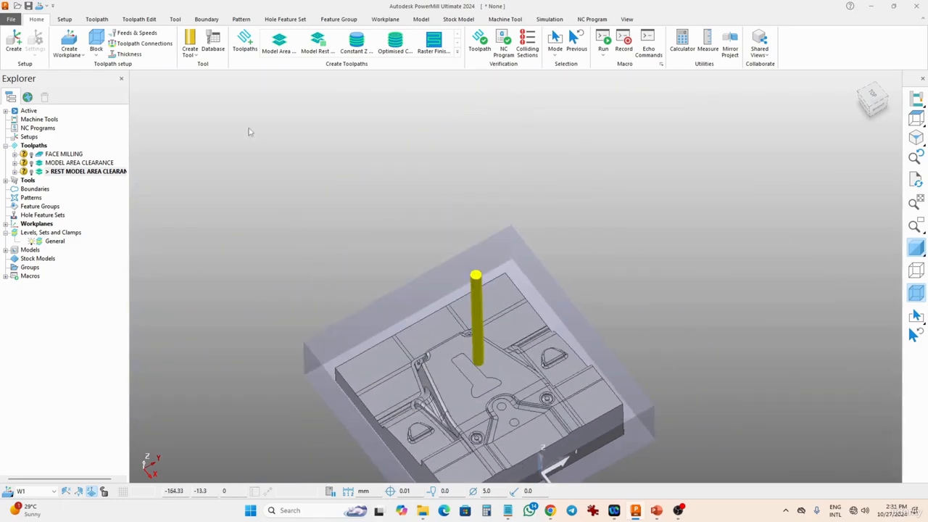
pyautogui.click(245, 45)
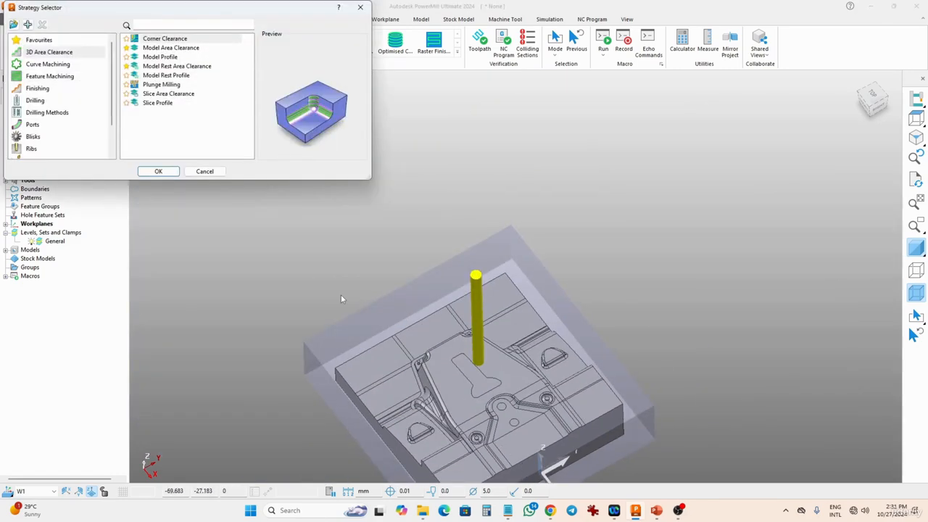
pyautogui.click(170, 48)
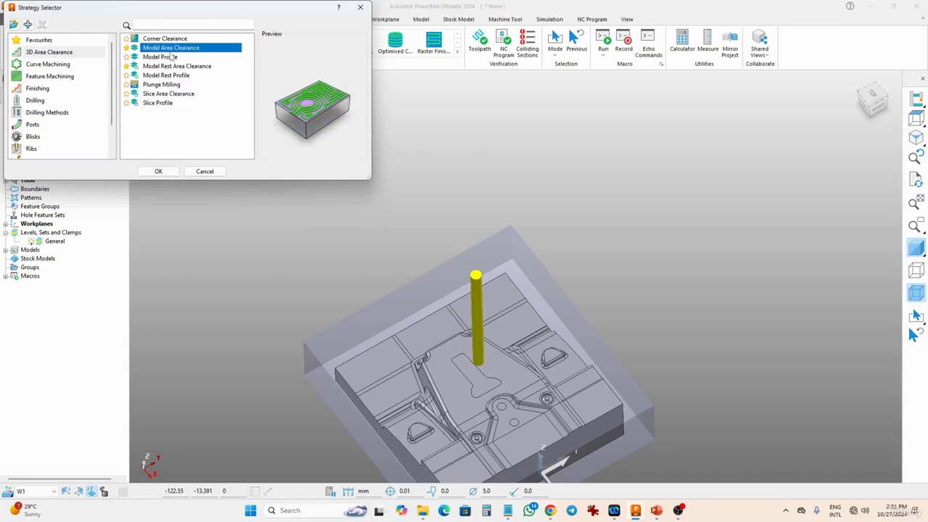
pyautogui.click(161, 173)
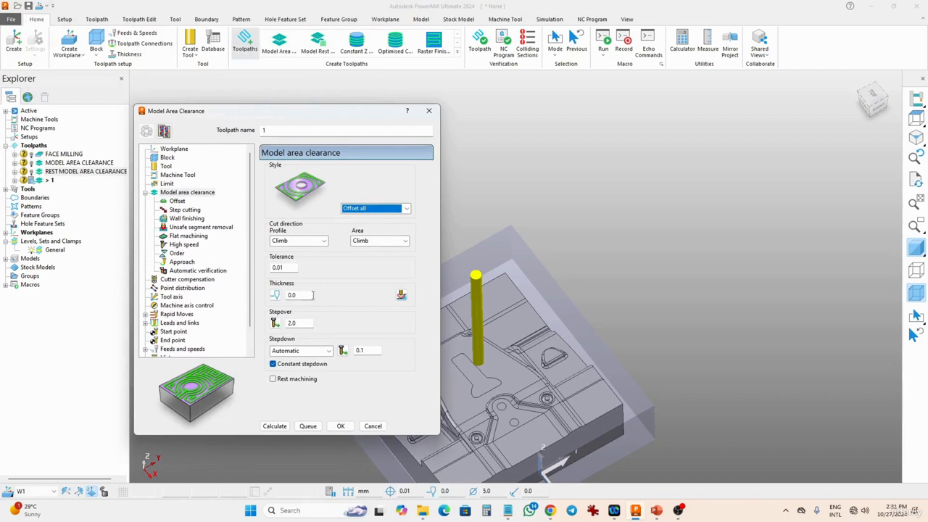
pyautogui.click(357, 210)
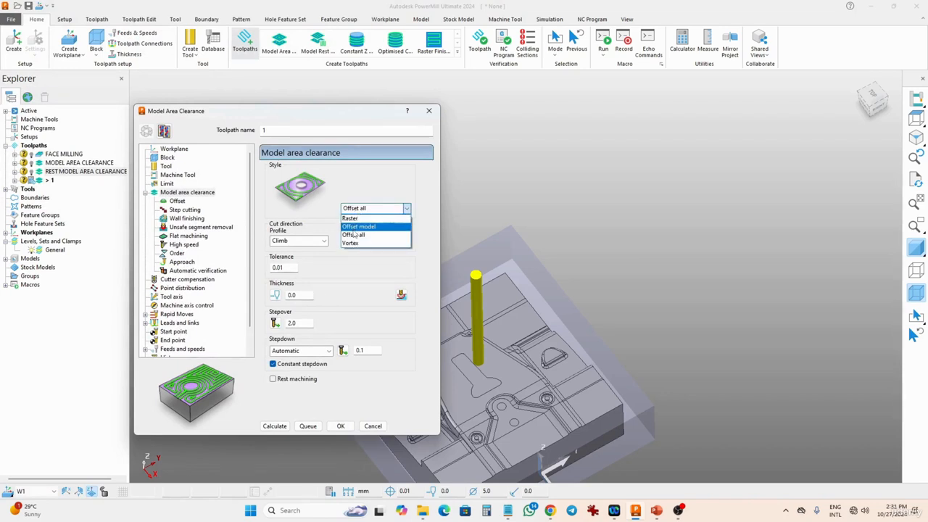
pyautogui.click(359, 226)
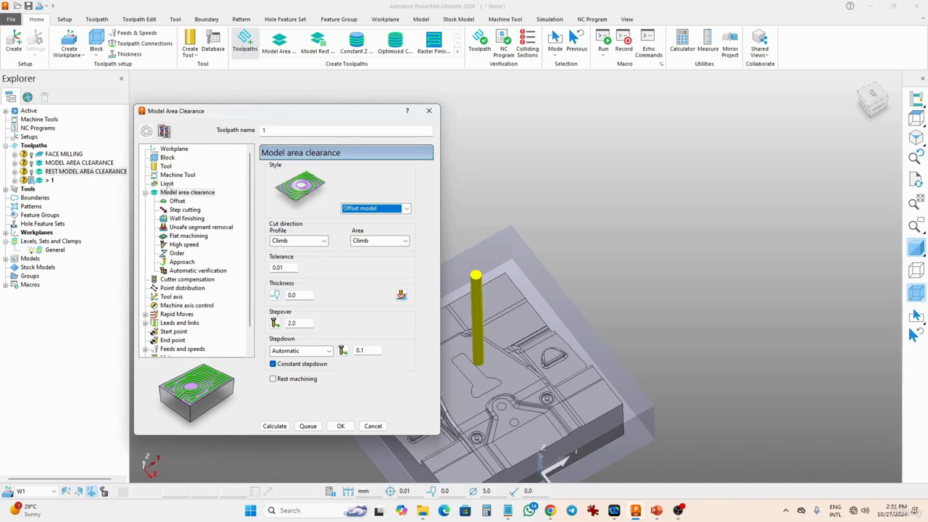
pyautogui.moveTo(274, 132); pyautogui.dragTo(189, 147)
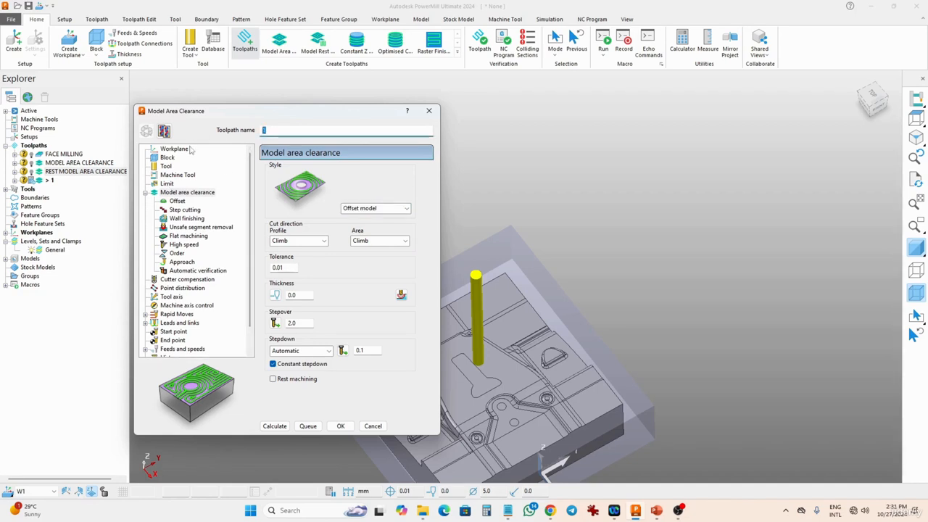
pyautogui.write('CIRCULAR HOLES')
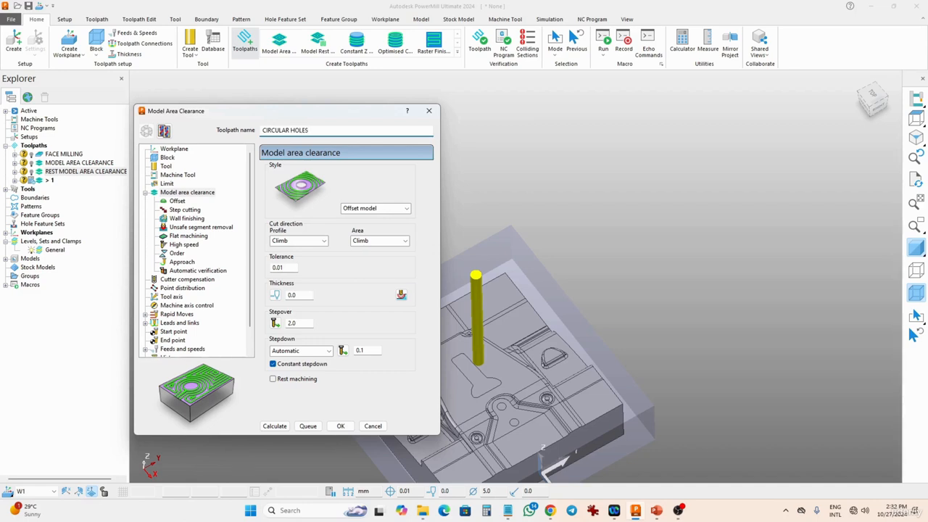
# Add a user-defined boundary named B1 to the CIRCULAR HOLES toolpath's limits
pyautogui.click(173, 184)
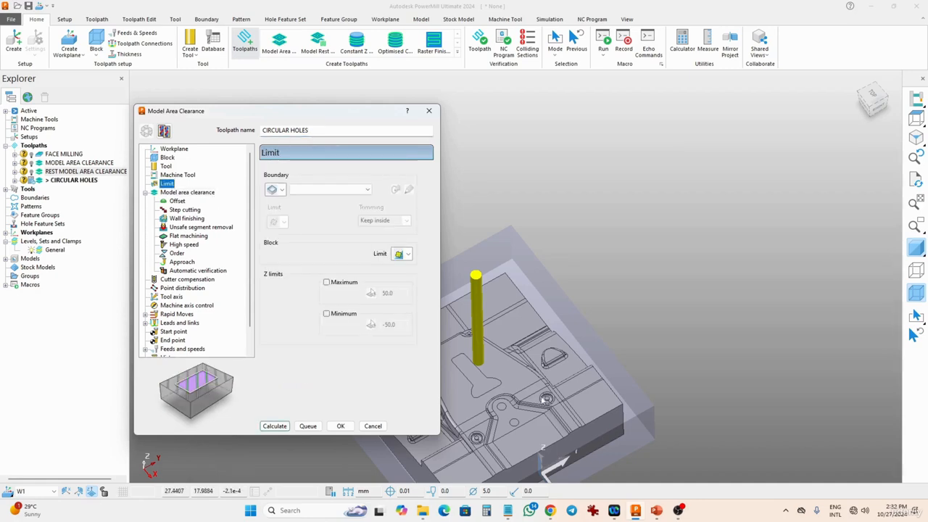
pyautogui.scroll(1, 548, 400)
pyautogui.scroll(5, 548, 400)
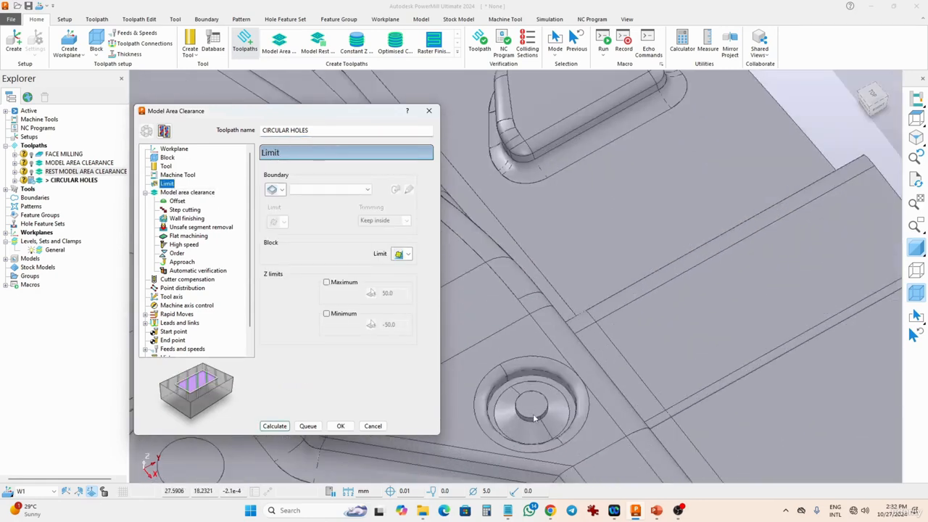
pyautogui.click(279, 190)
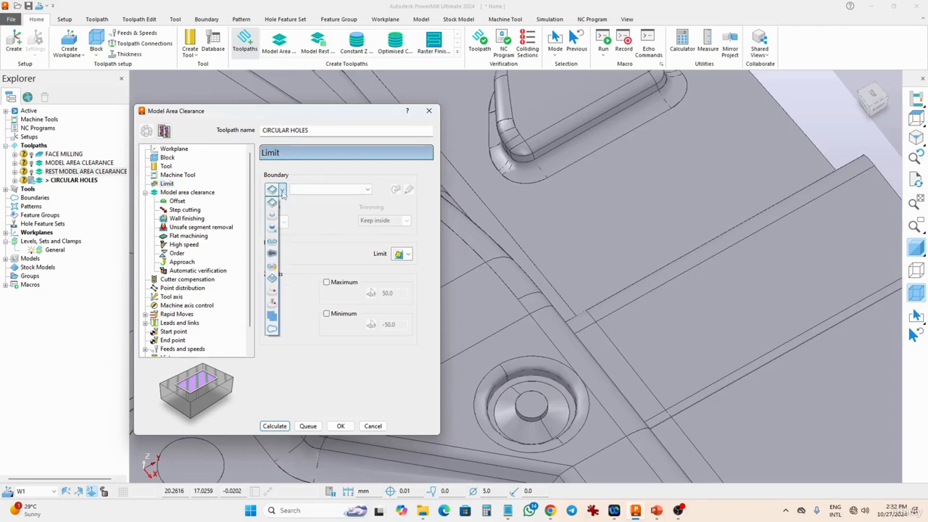
pyautogui.click(272, 330)
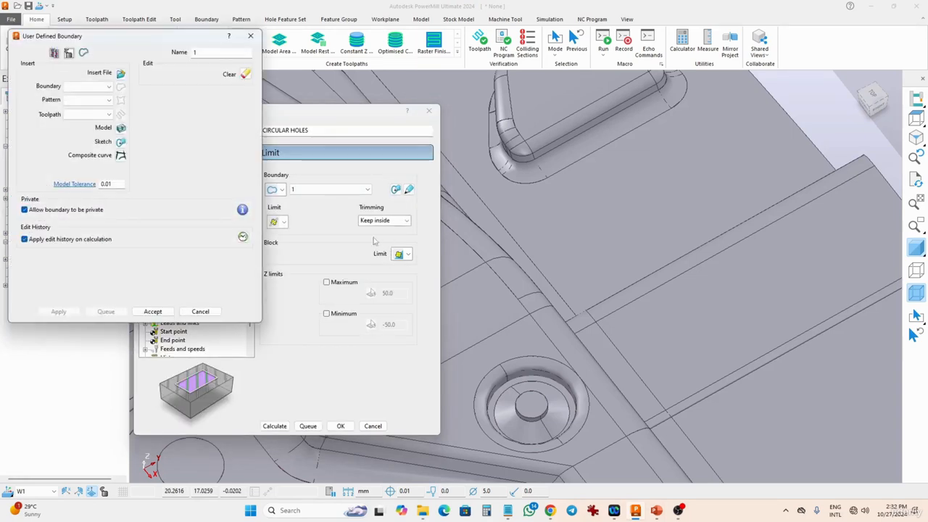
pyautogui.moveTo(207, 54); pyautogui.dragTo(152, 60)
# Insert a closed composite curve along the outer rim of the small round recess into boundary B1
pyautogui.click(122, 157)
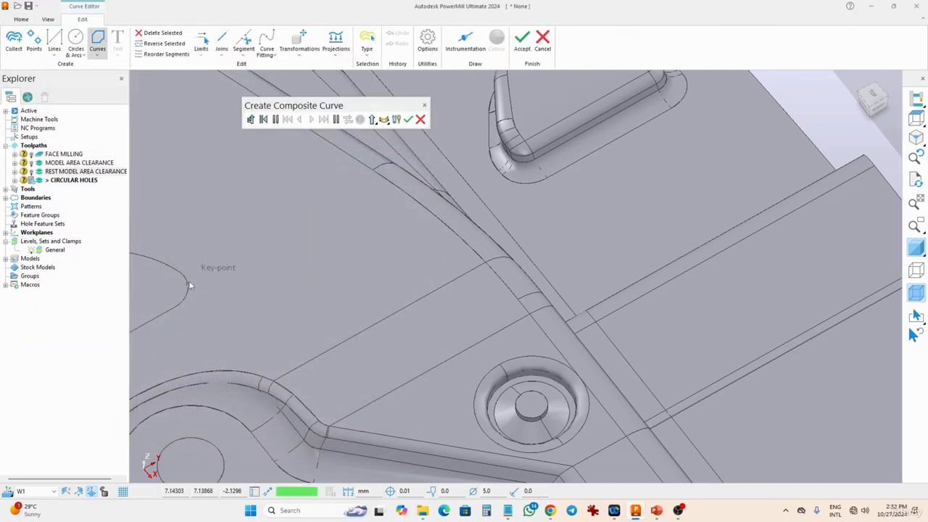
pyautogui.click(499, 371)
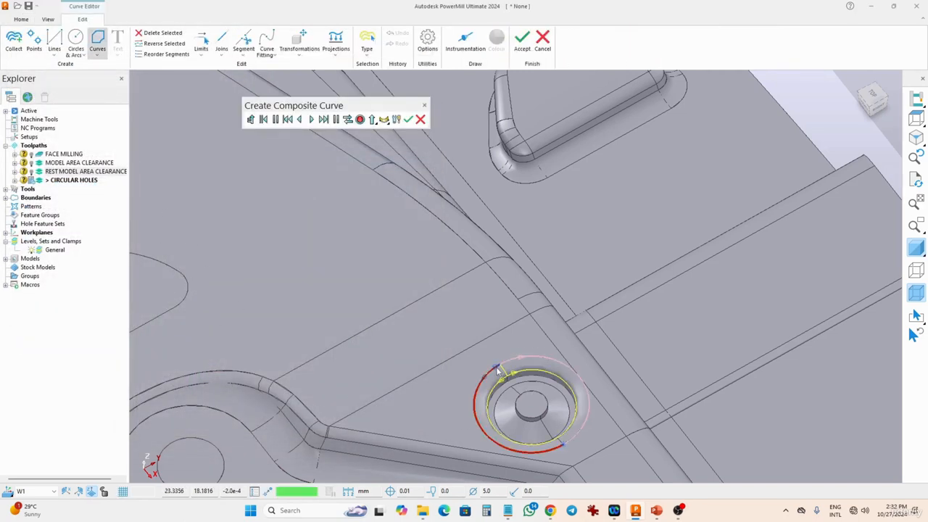
pyautogui.click(323, 119)
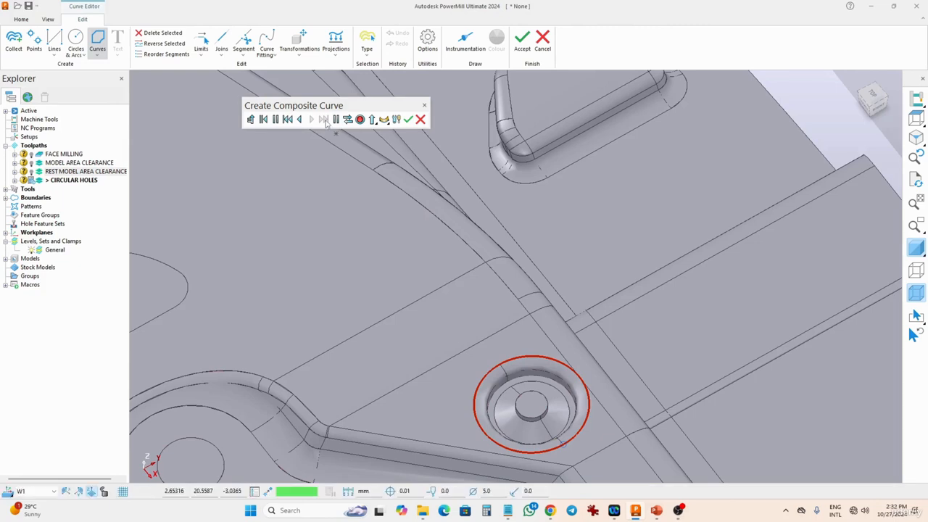
pyautogui.click(360, 120)
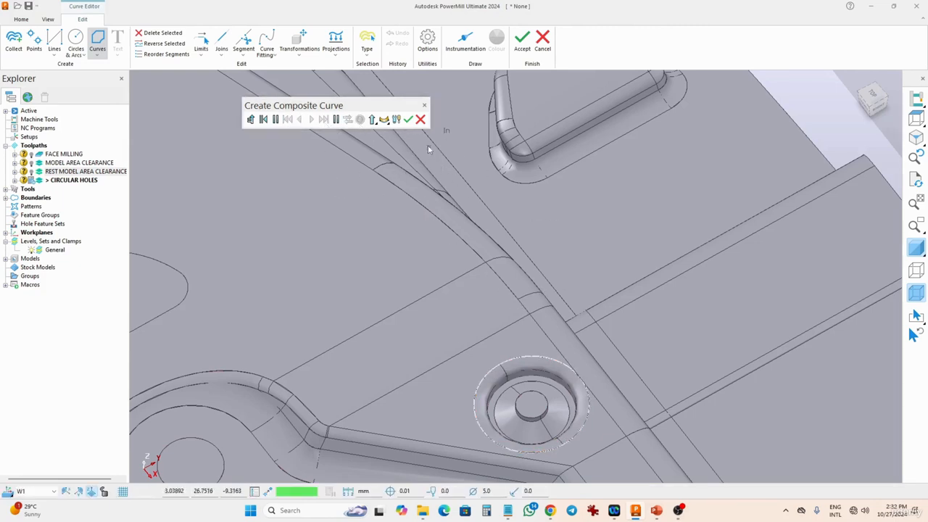
pyautogui.click(408, 120)
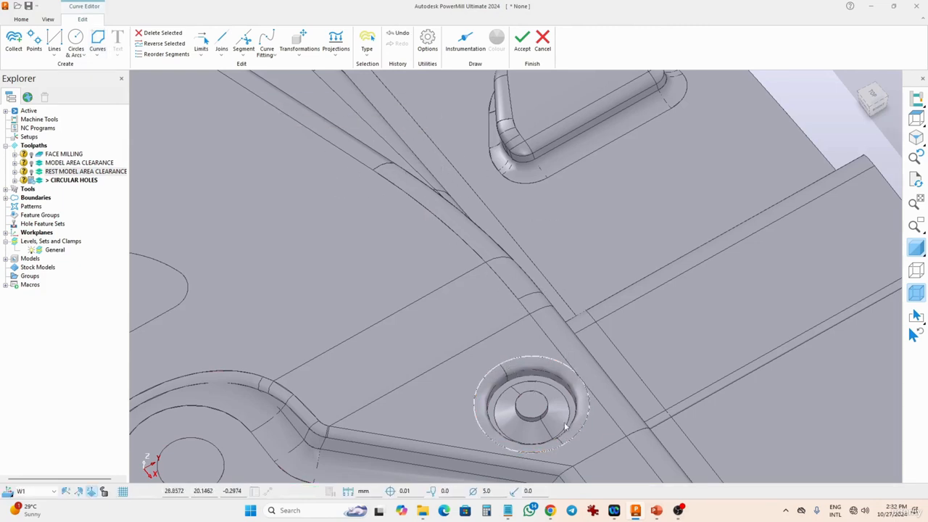
pyautogui.click(522, 43)
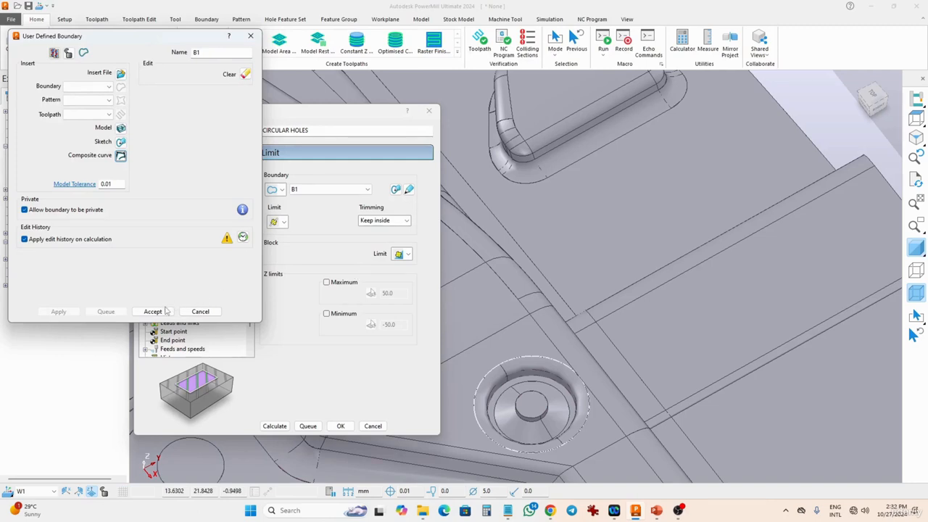
# Accept boundary B1 and create an end mill named 2.5MM FEM with a 2.5 mm diameter and 50 mm length
pyautogui.click(153, 311)
pyautogui.click(167, 166)
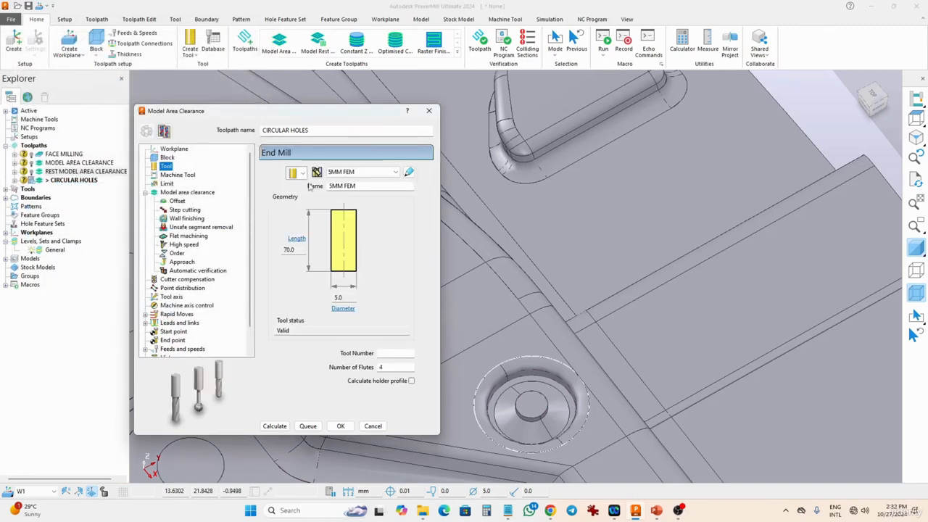
pyautogui.click(302, 174)
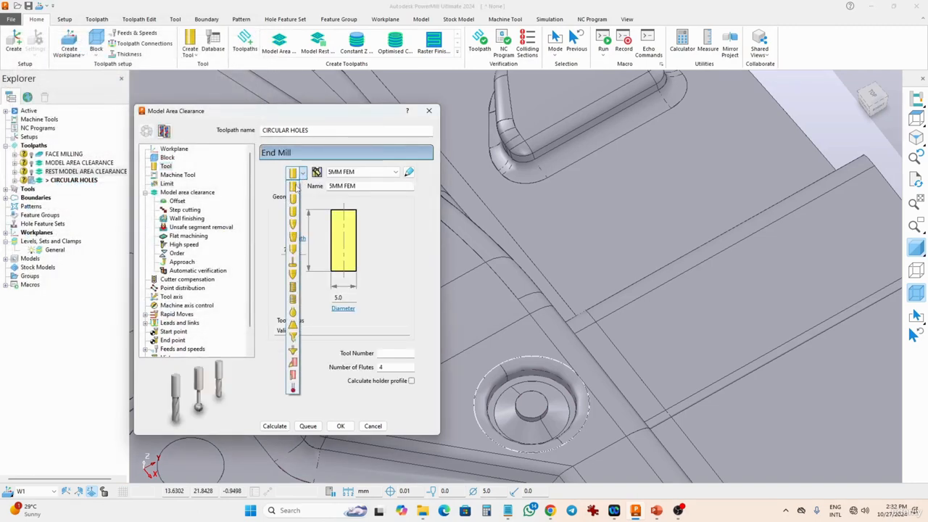
pyautogui.click(294, 186)
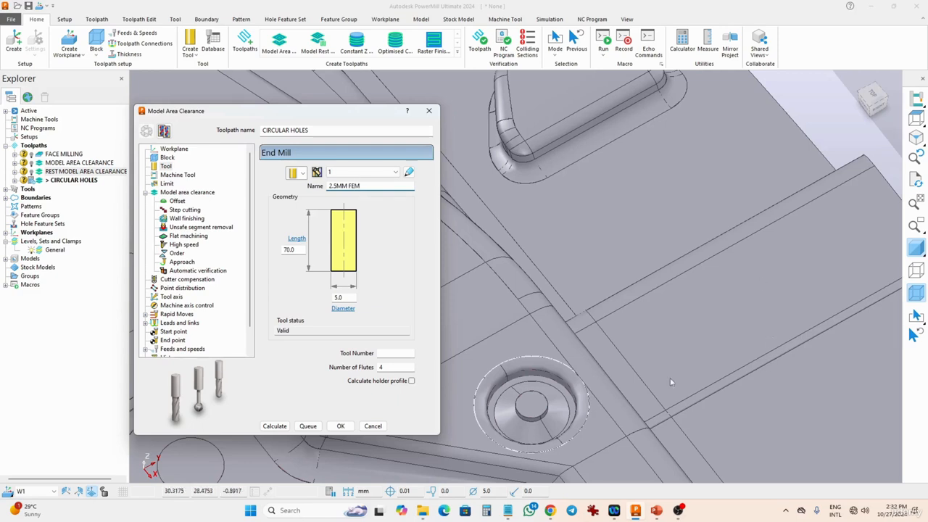
pyautogui.doubleClick(338, 297)
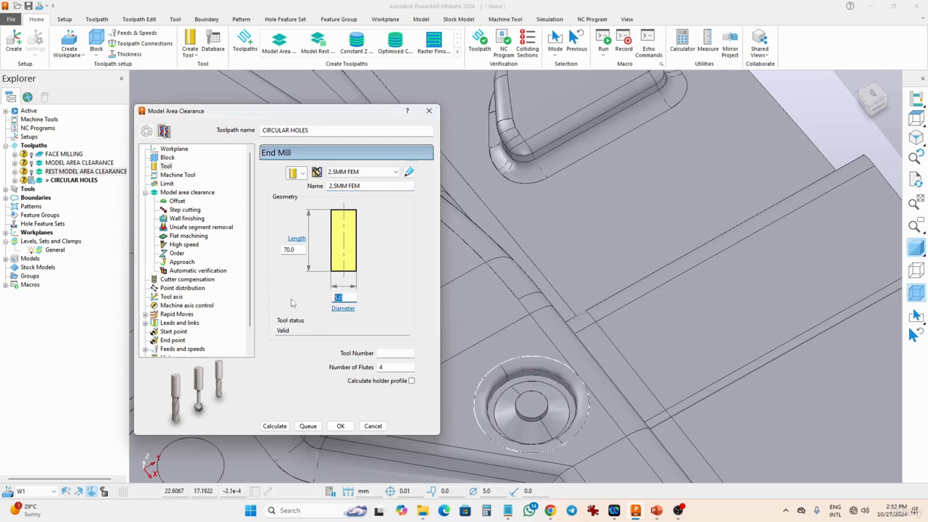
pyautogui.write('2.5')
pyautogui.doubleClick(290, 249)
pyautogui.write('550')
# Set the CIRCULAR HOLES toolpath's stepover to 0.5 mm and calculate the toolpath
pyautogui.click(185, 193)
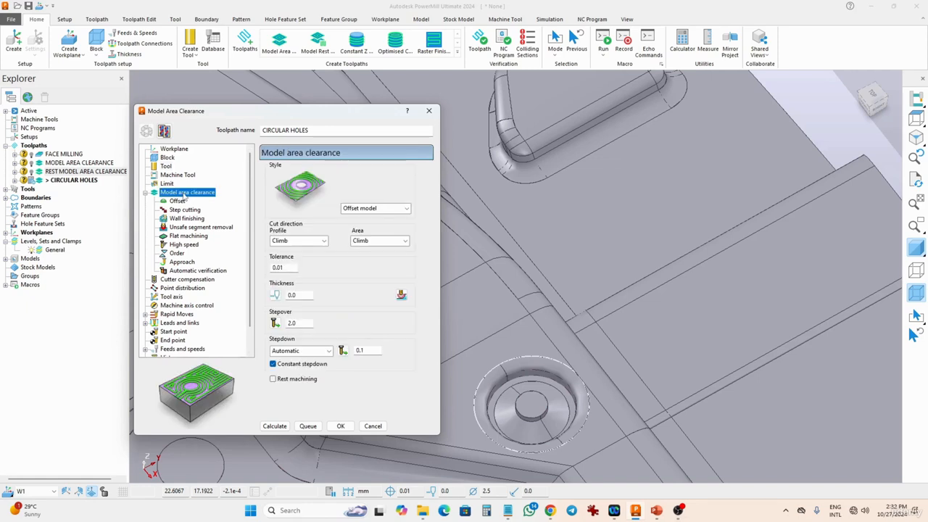
pyautogui.click(163, 184)
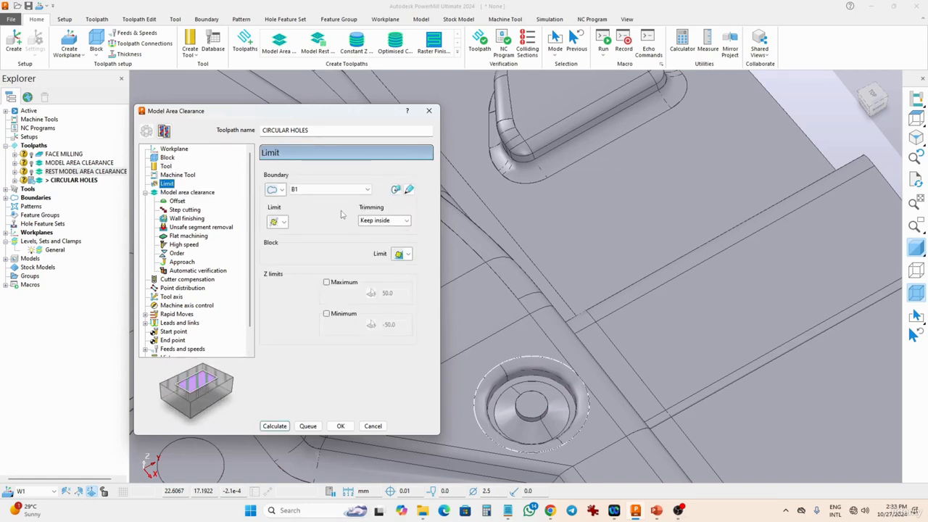
pyautogui.click(190, 193)
pyautogui.doubleClick(294, 323)
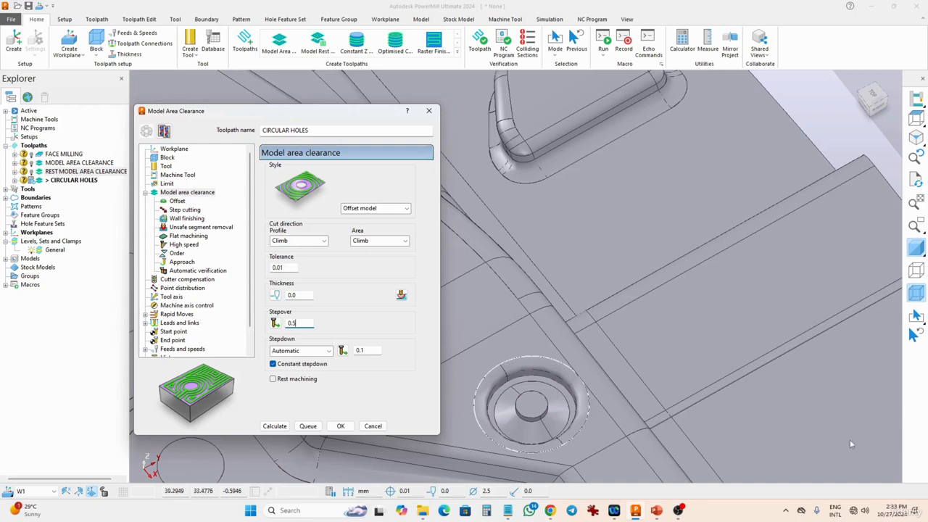
pyautogui.doubleClick(372, 350)
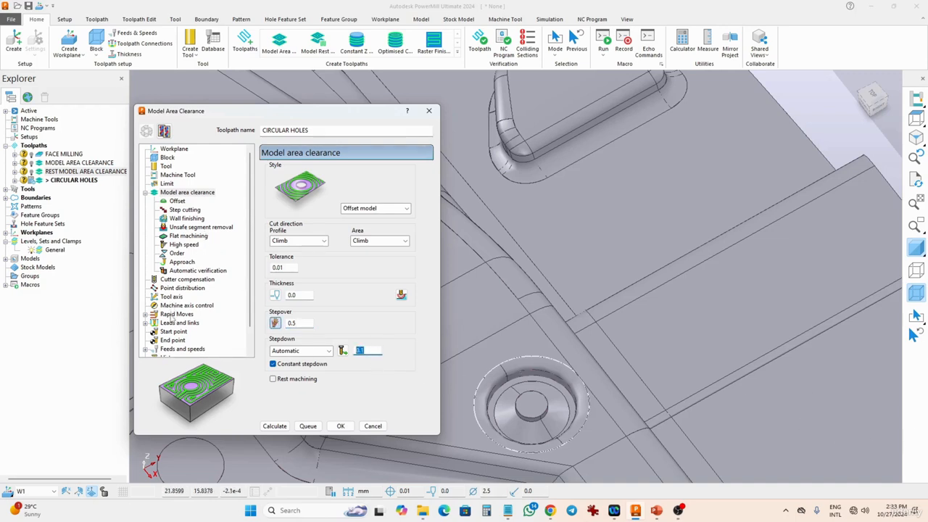
pyautogui.click(284, 424)
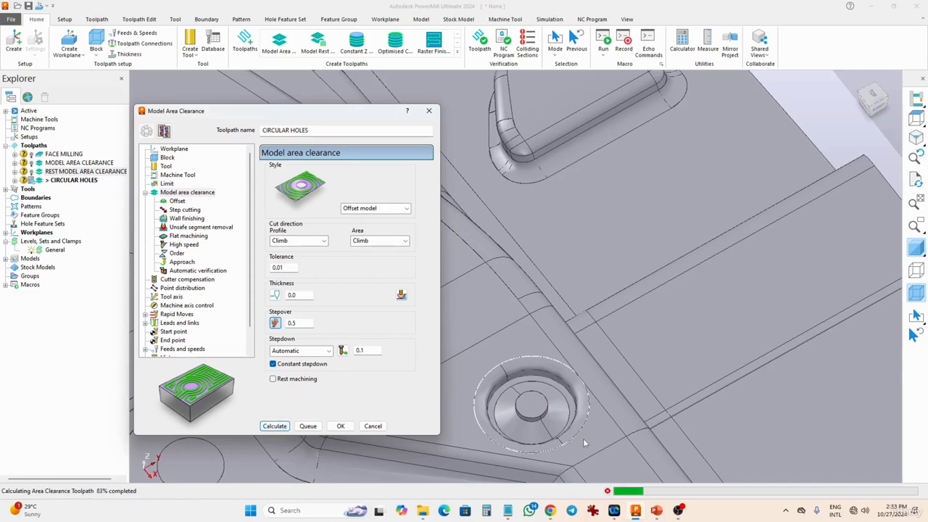
# Inspect the calculated toolpath inside the round recess up close, with the model displayed as wireframe only
pyautogui.moveTo(579, 443); pyautogui.dragTo(507, 314, button='middle')
pyautogui.scroll(5, 508, 314)
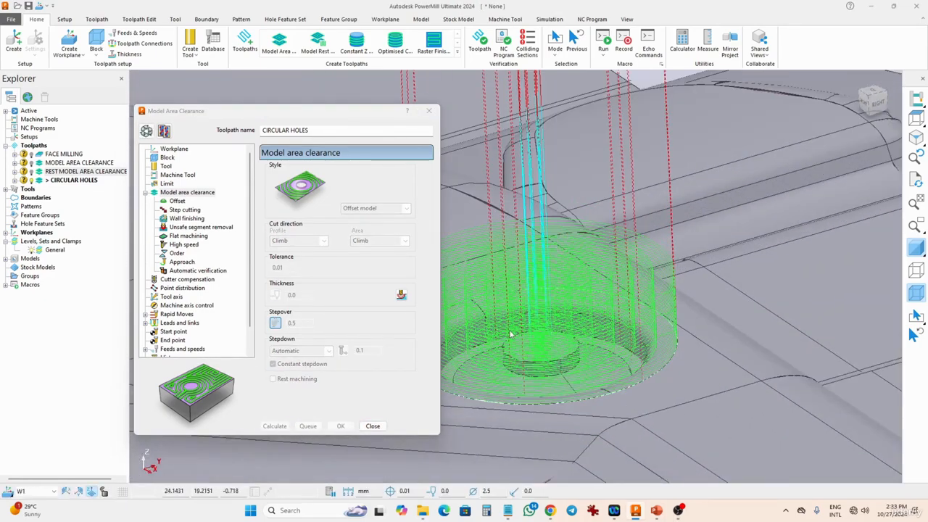
pyautogui.scroll(4, 661, 366)
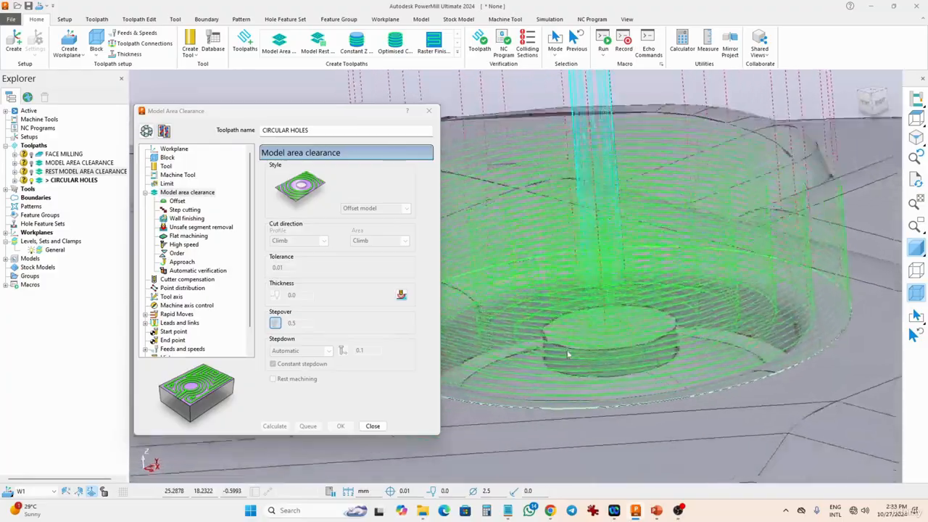
pyautogui.moveTo(661, 366); pyautogui.dragTo(759, 272, button='middle')
pyautogui.click(917, 249)
pyautogui.click(917, 249)
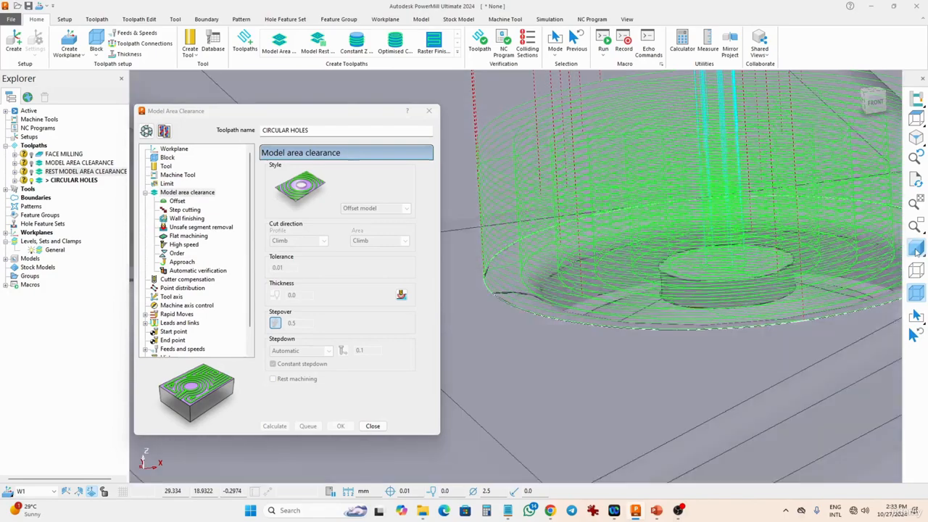
pyautogui.click(916, 291)
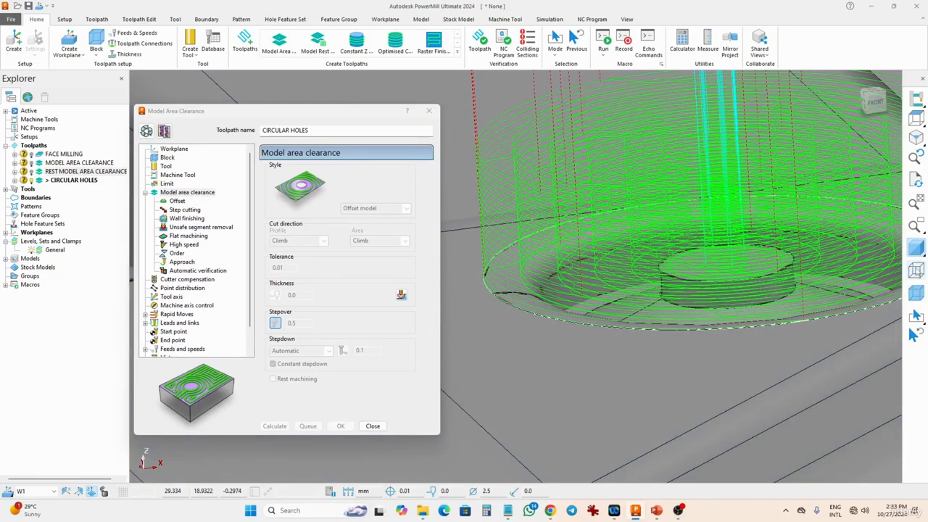
pyautogui.moveTo(822, 298); pyautogui.dragTo(652, 398, button='middle')
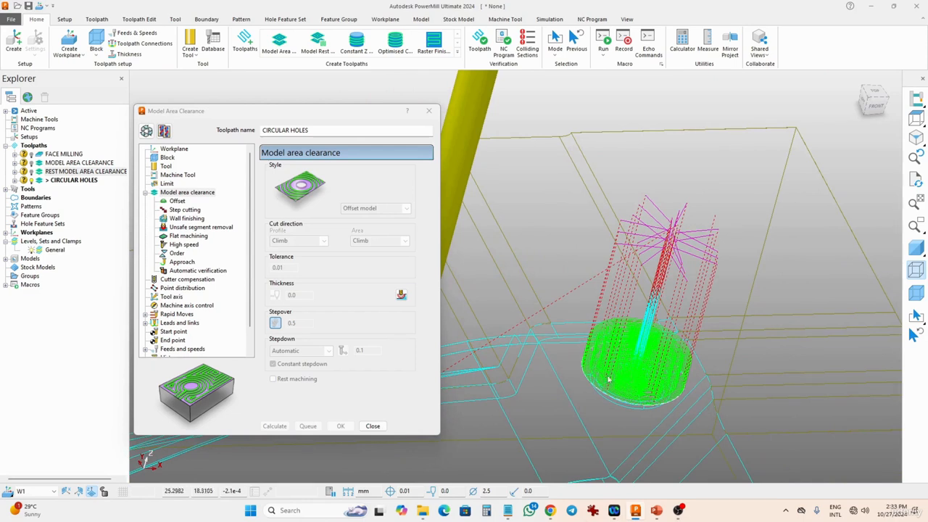
pyautogui.click(165, 167)
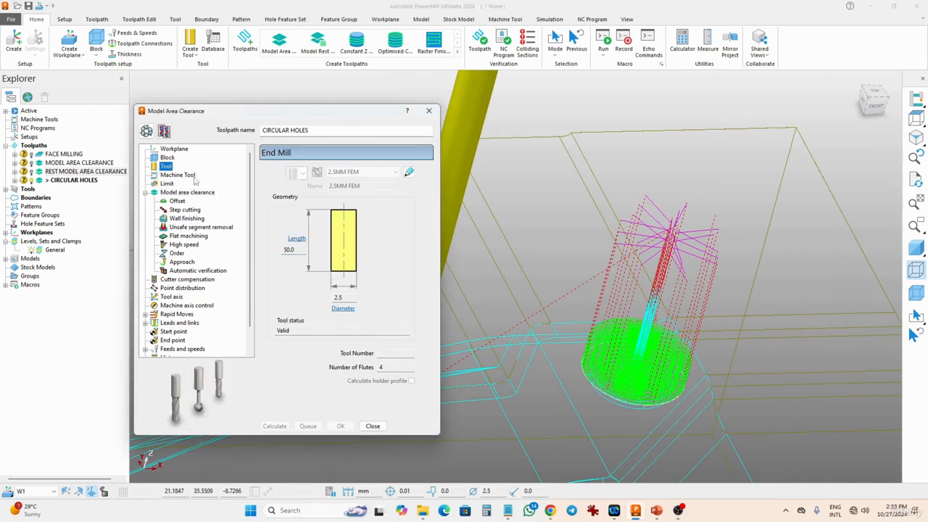
pyautogui.click(147, 131)
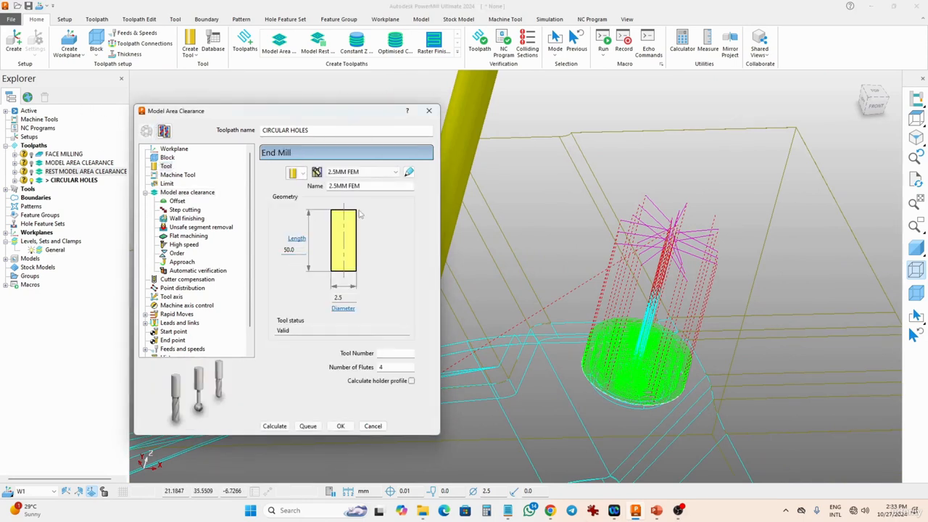
pyautogui.click(409, 173)
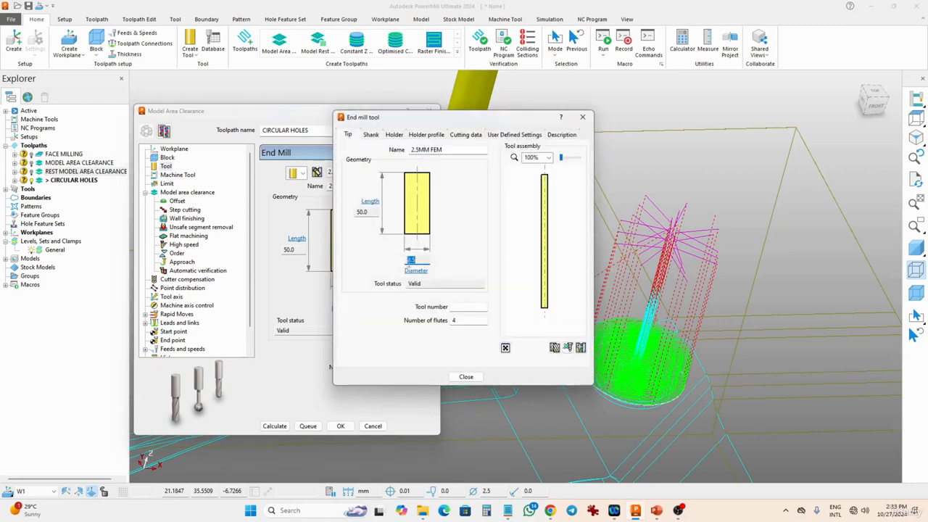
pyautogui.click(474, 379)
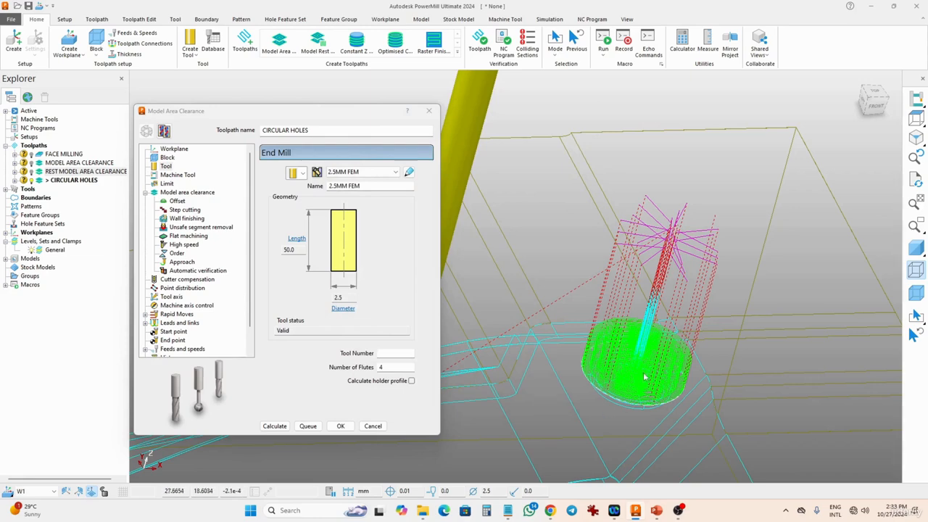
pyautogui.moveTo(643, 377); pyautogui.dragTo(614, 390, button='middle')
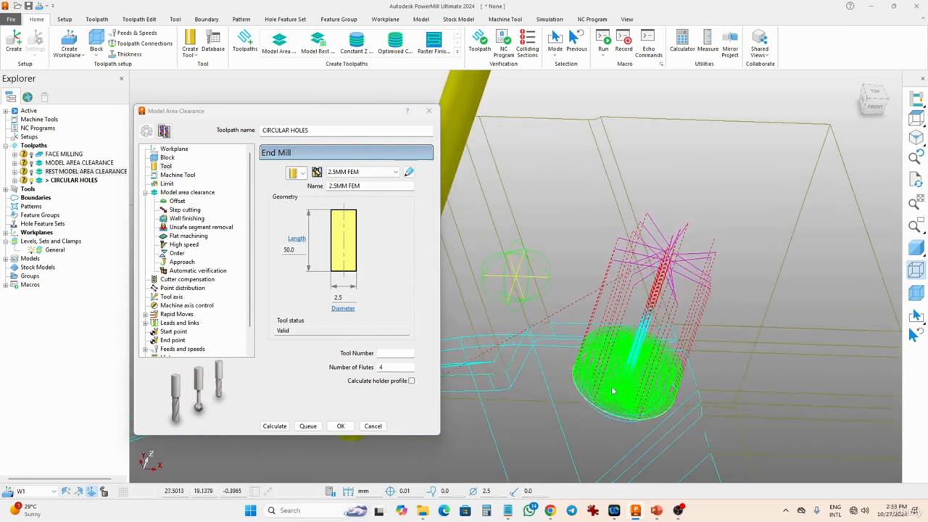
pyautogui.click(371, 425)
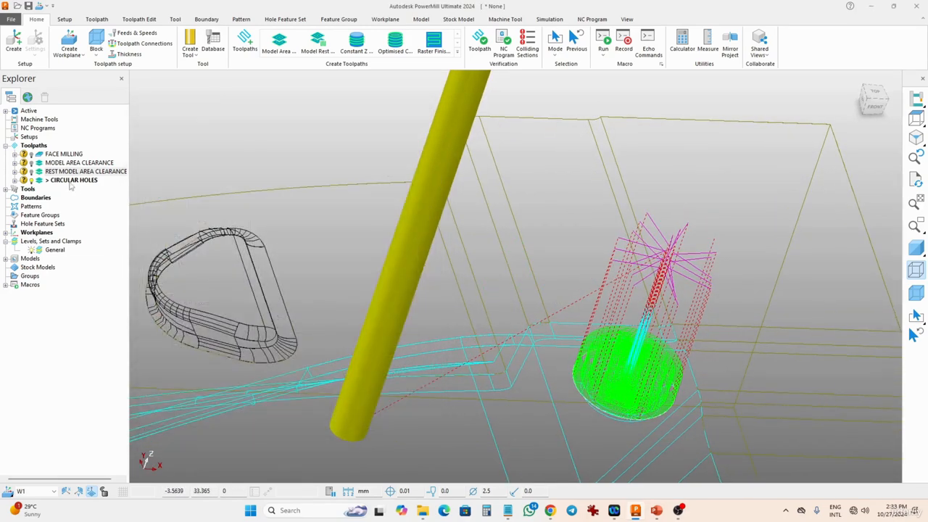
# Delete the CIRCULAR HOLES toolpath
pyautogui.click(68, 182)
pyautogui.rightClick(67, 183)
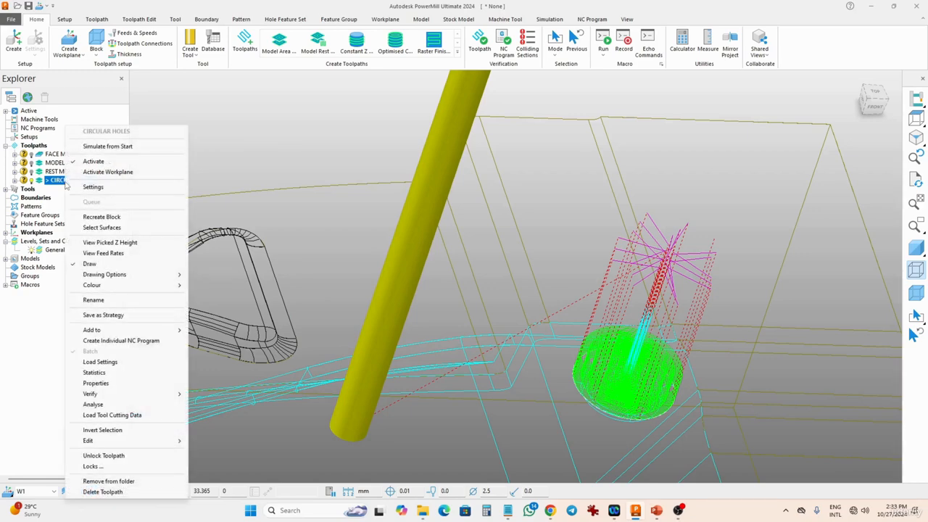
pyautogui.click(102, 491)
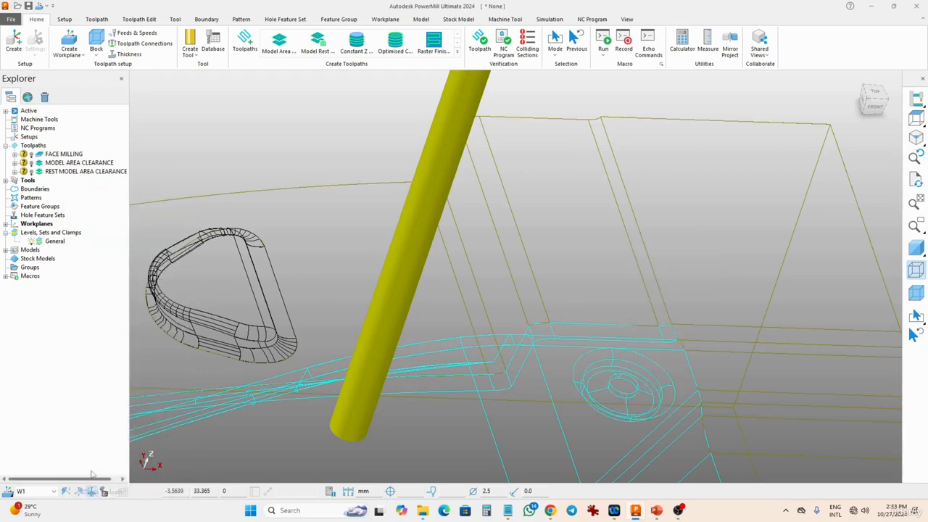
# Start a new toolpath with the Model Area Clearance strategy for the round recess
pyautogui.click(245, 42)
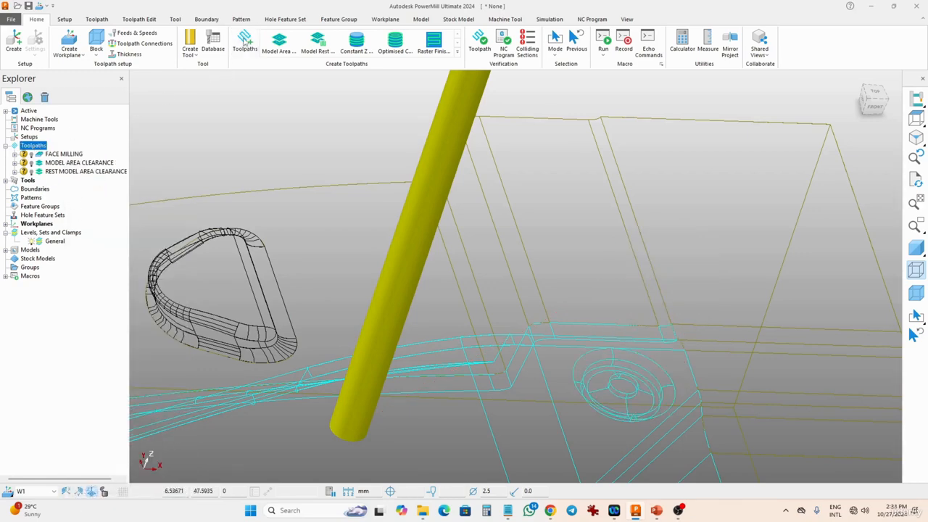
pyautogui.click(164, 48)
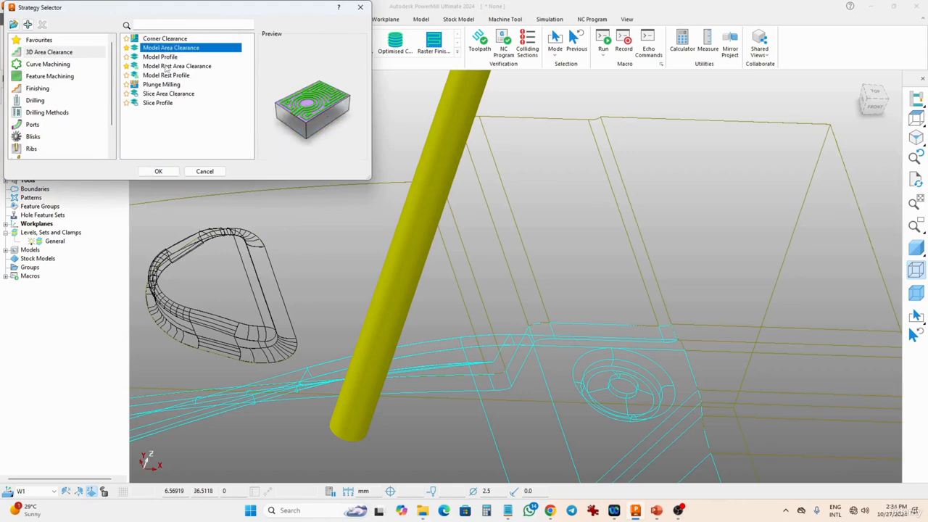
pyautogui.click(159, 172)
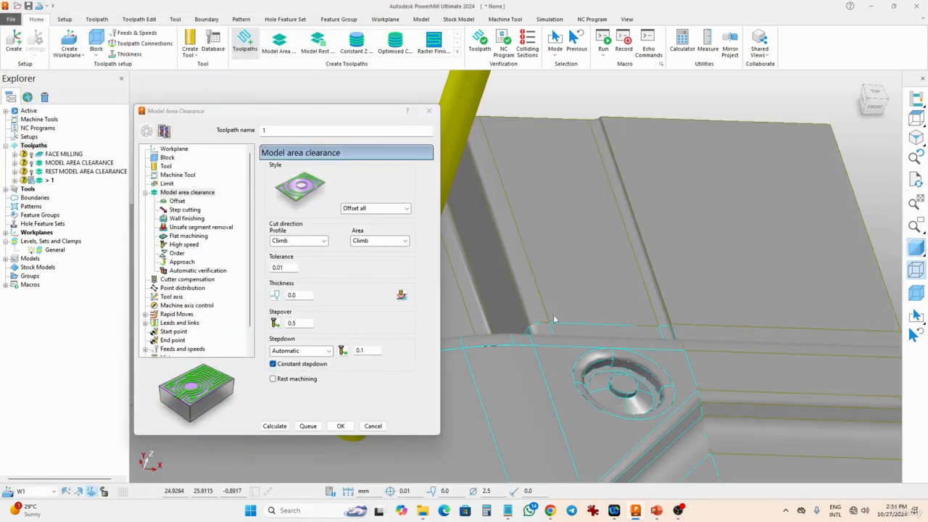
pyautogui.moveTo(633, 384); pyautogui.dragTo(612, 409, button='middle')
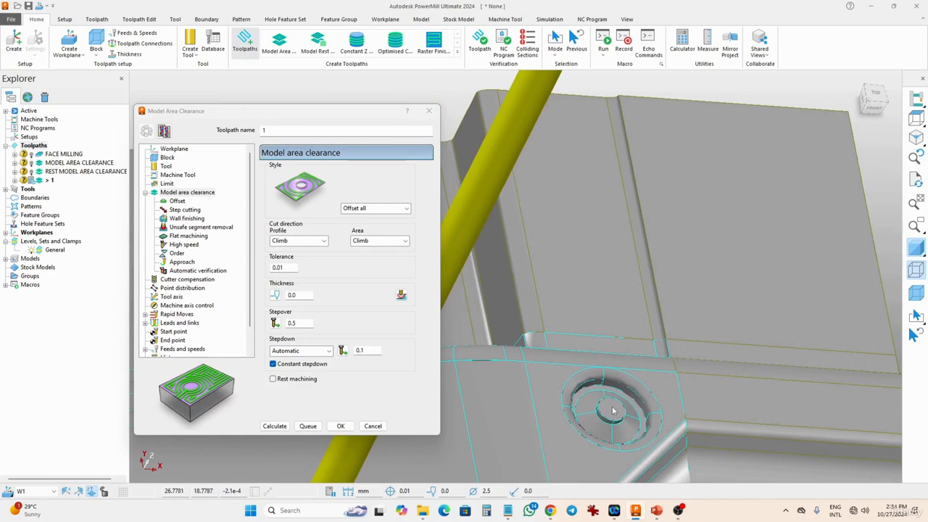
# Rename the 2.5 mm end mill as 1.5MM FEM and set its diameter to 1.5 mm
pyautogui.click(162, 169)
pyautogui.moveTo(369, 188); pyautogui.dragTo(280, 186)
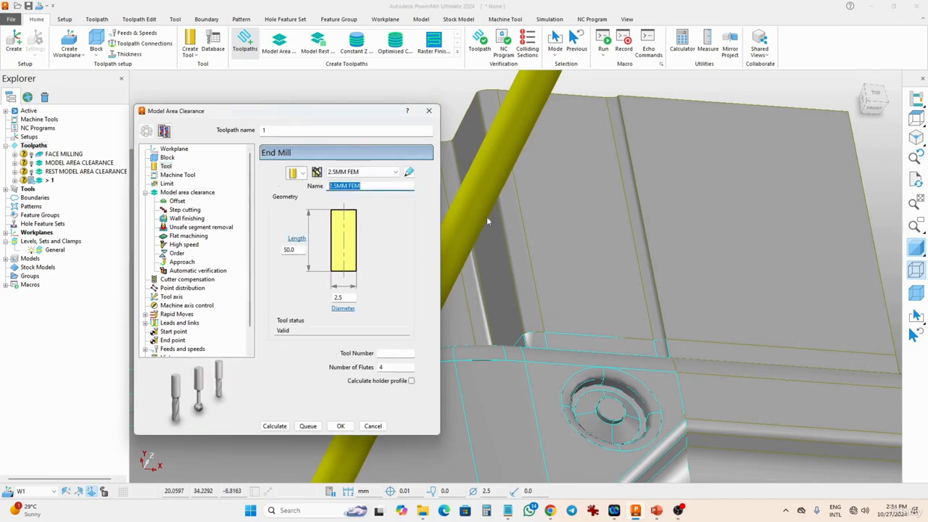
pyautogui.write('1.5')
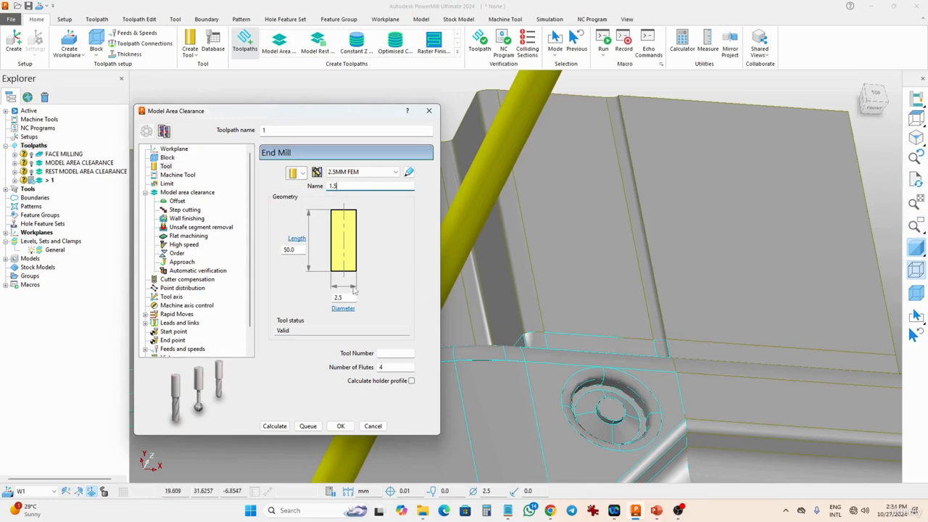
pyautogui.click(350, 298)
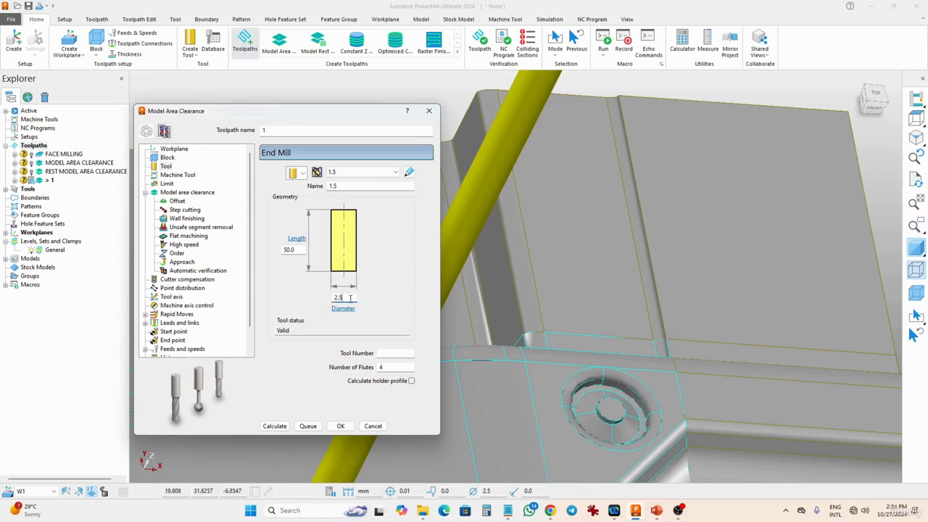
pyautogui.click(367, 174)
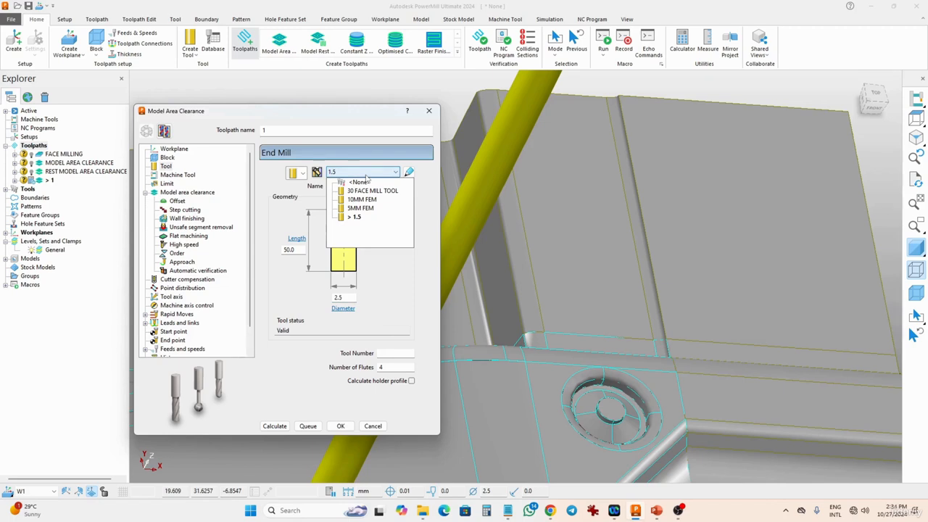
pyautogui.click(367, 176)
pyautogui.click(361, 186)
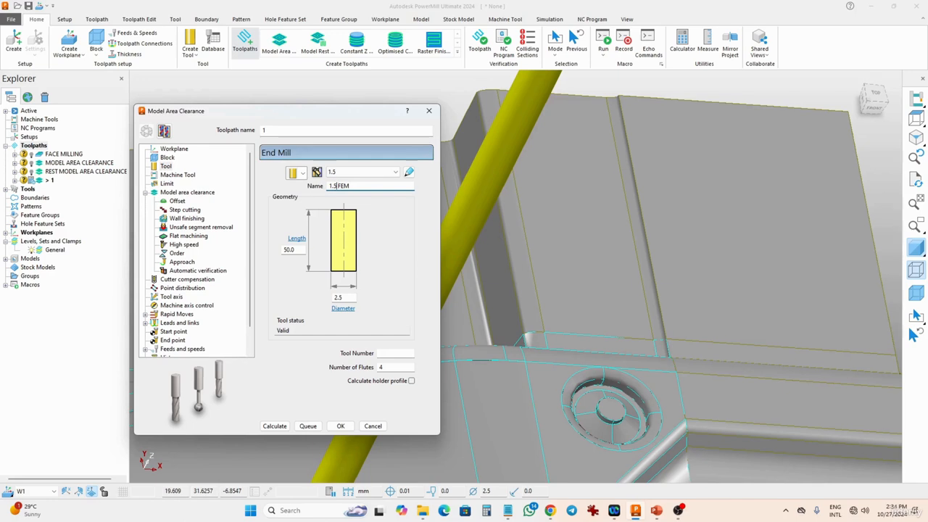
pyautogui.write('MM')
pyautogui.doubleClick(341, 298)
pyautogui.write('1')
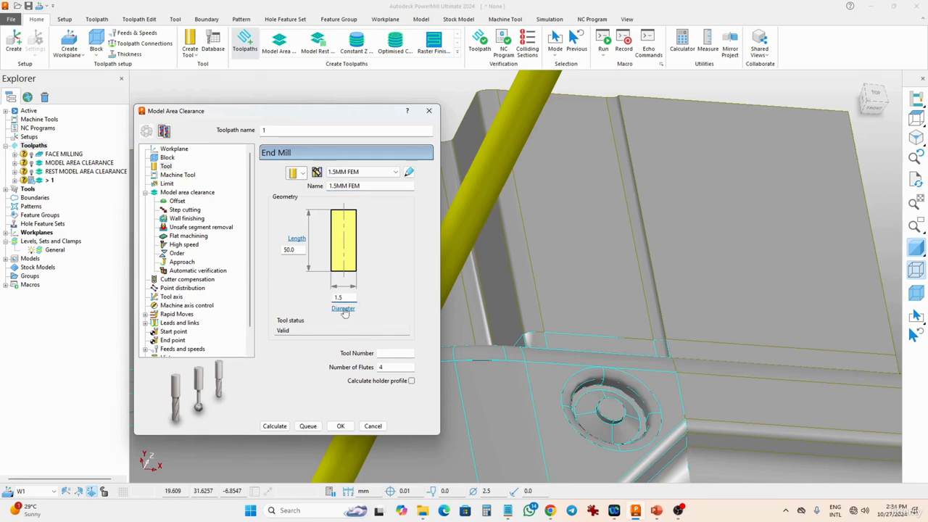
# Name the toolpath CIRCULAR HOLE OPERTION and create a user-defined limiting boundary named B1 for it
pyautogui.click(279, 130)
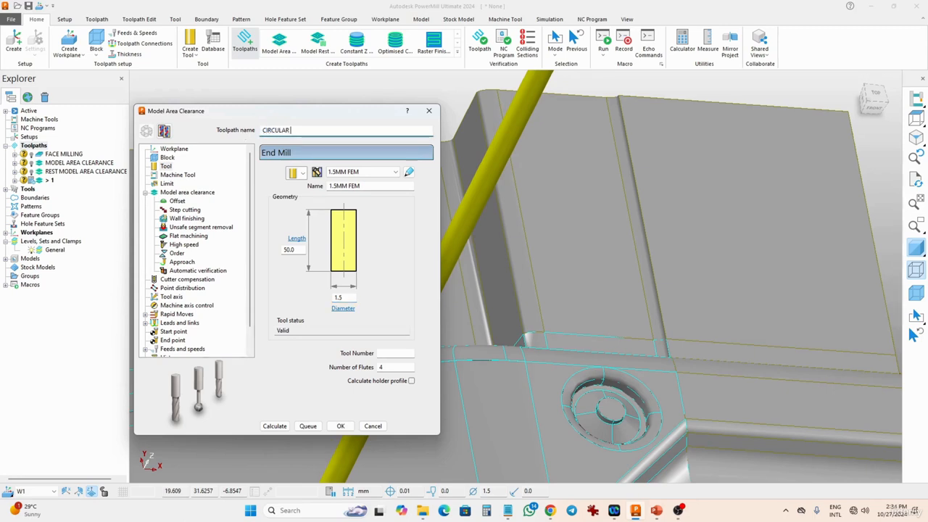
pyautogui.write('CIRCULAR HOLE OPERTION')
pyautogui.click(167, 184)
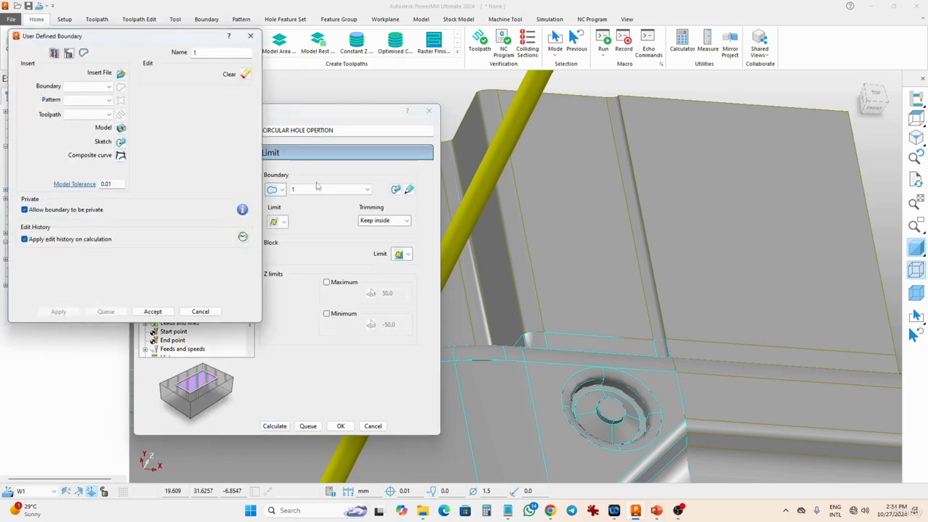
pyautogui.doubleClick(212, 54)
pyautogui.write('B')
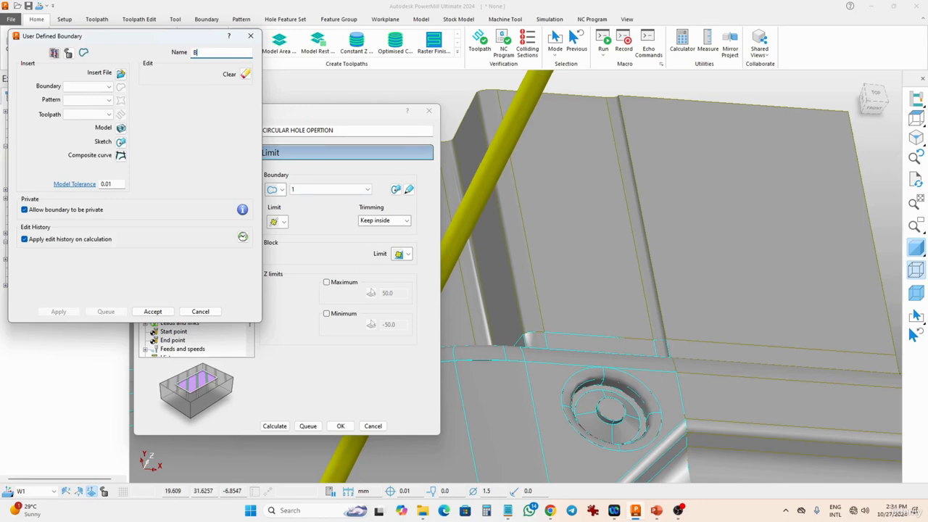
# Define boundary B1 with a closed composite curve along the round recess's outer rim and accept it
pyautogui.click(122, 156)
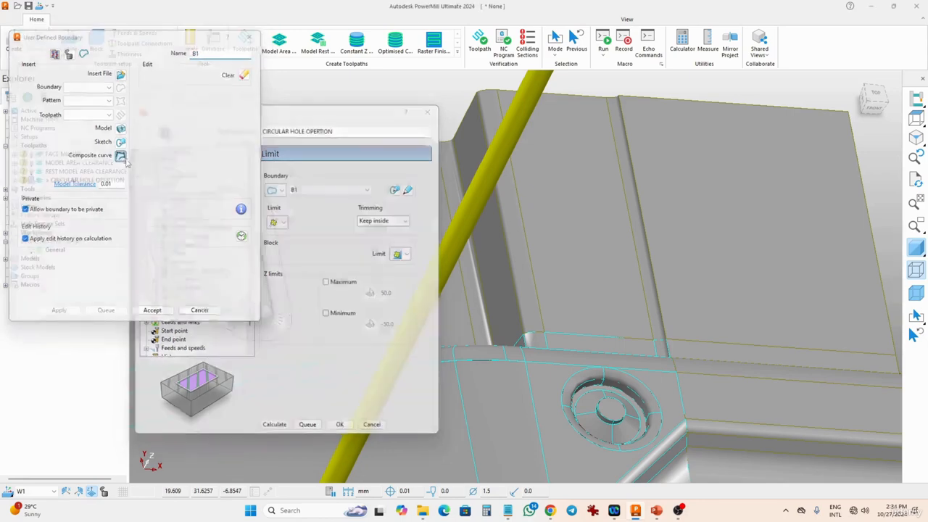
pyautogui.click(571, 428)
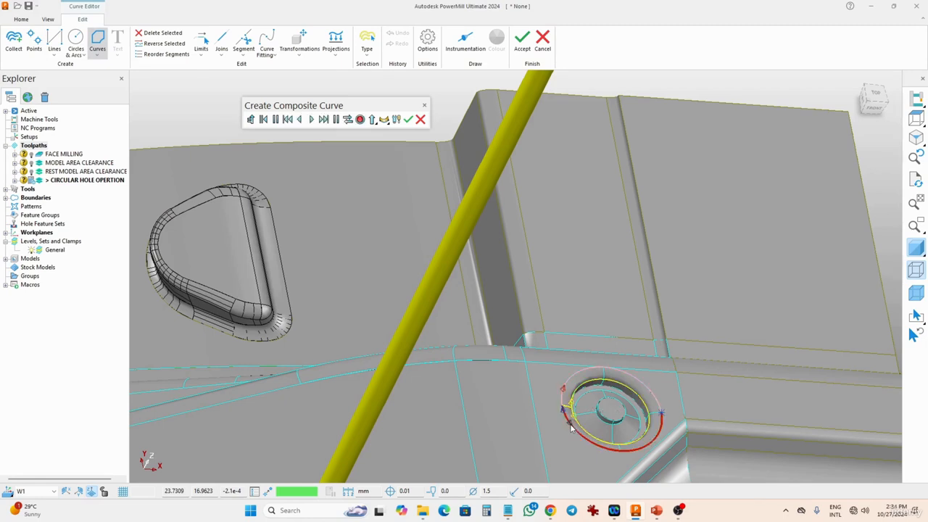
pyautogui.click(323, 119)
pyautogui.click(408, 120)
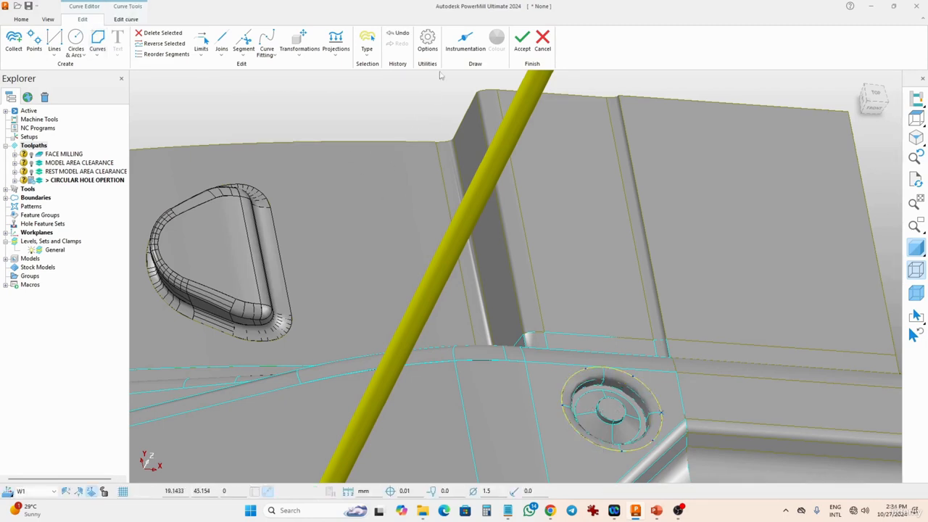
pyautogui.click(522, 40)
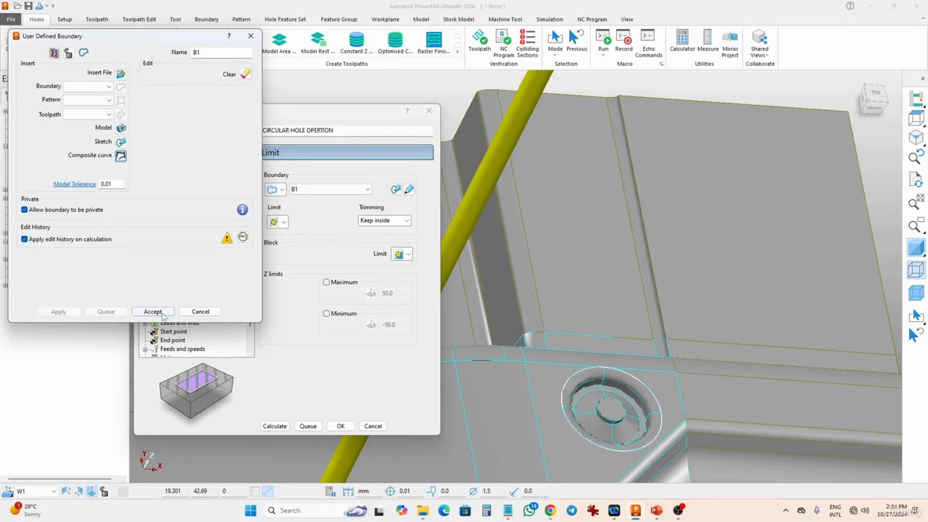
pyautogui.click(150, 310)
# Set the area clearance stepover to 0.2 mm, calculate the toolpath and check its depth against the wireframe model
pyautogui.click(187, 193)
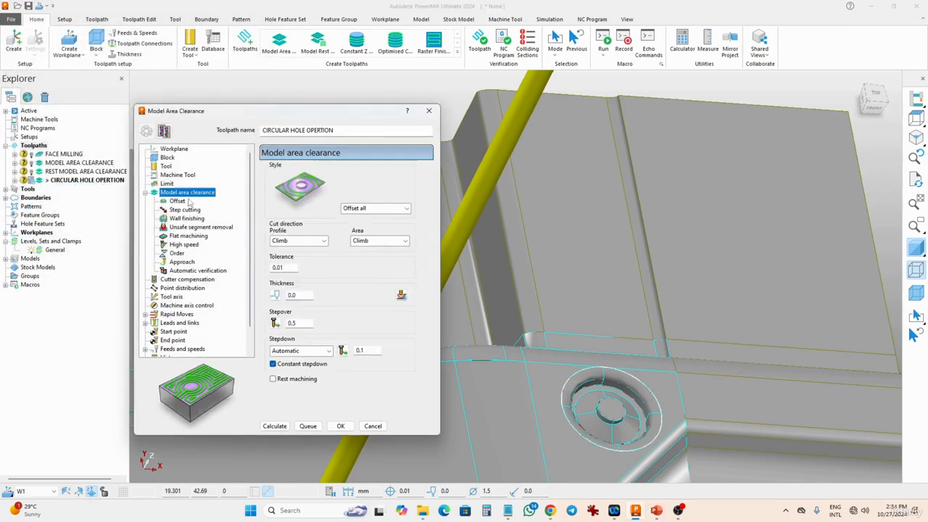
pyautogui.doubleClick(297, 323)
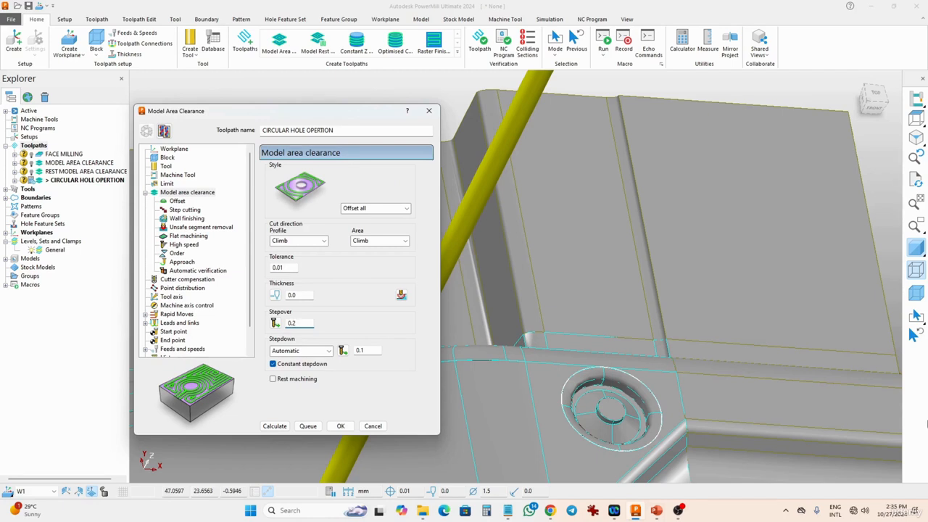
pyautogui.click(275, 426)
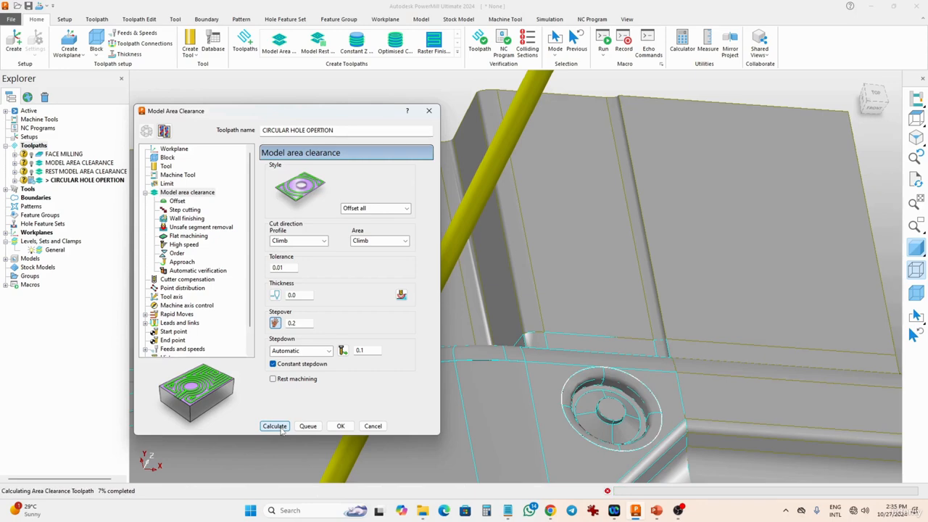
pyautogui.moveTo(656, 461); pyautogui.dragTo(624, 335, button='middle')
pyautogui.scroll(2, 622, 335)
pyautogui.click(917, 250)
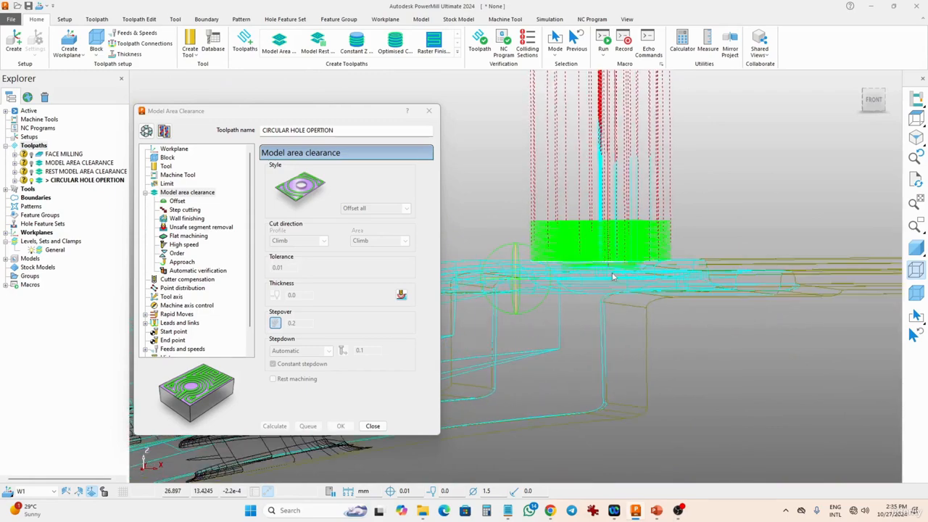
pyautogui.scroll(3, 553, 273)
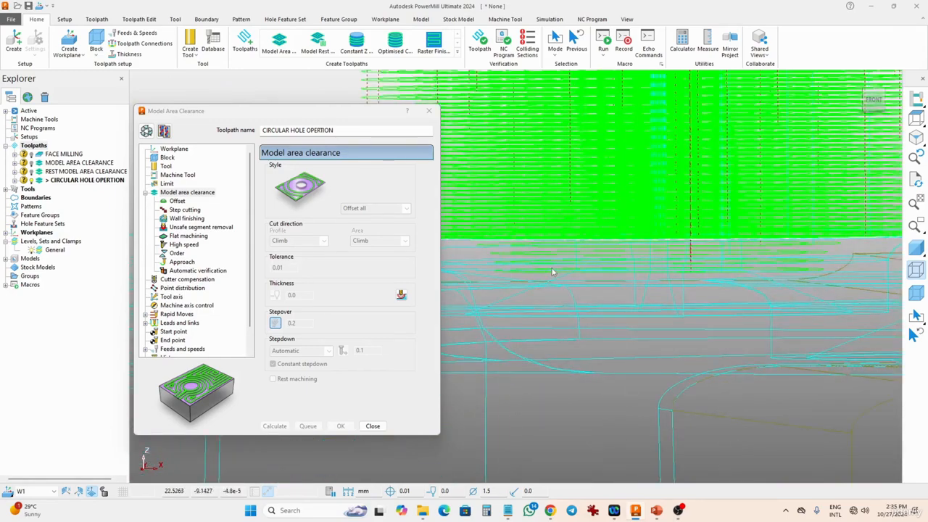
pyautogui.scroll(3, 553, 273)
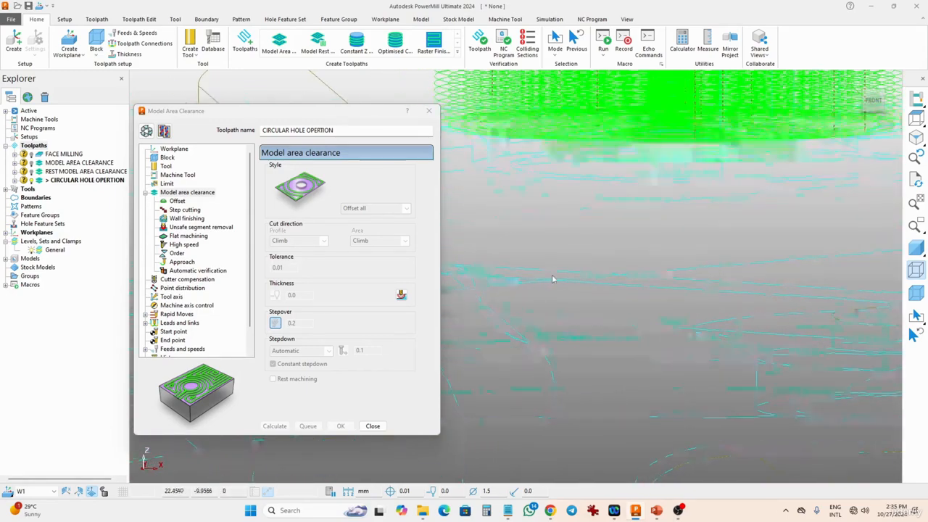
pyautogui.scroll(-5, 631, 163)
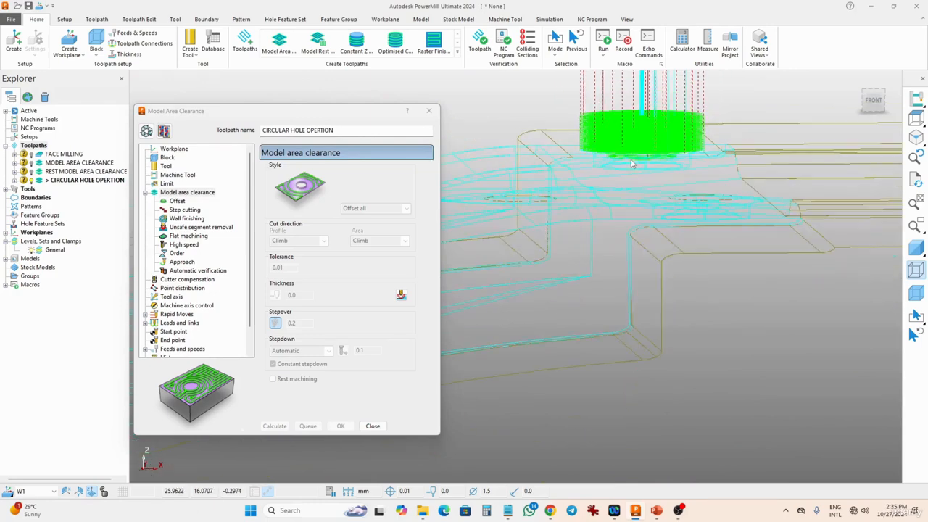
# Reopen the CIRCULAR HOLE OPERTION toolpath's parameters for editing and enable a maximum Z limit of 0.2 mm
pyautogui.click(147, 131)
pyautogui.click(168, 184)
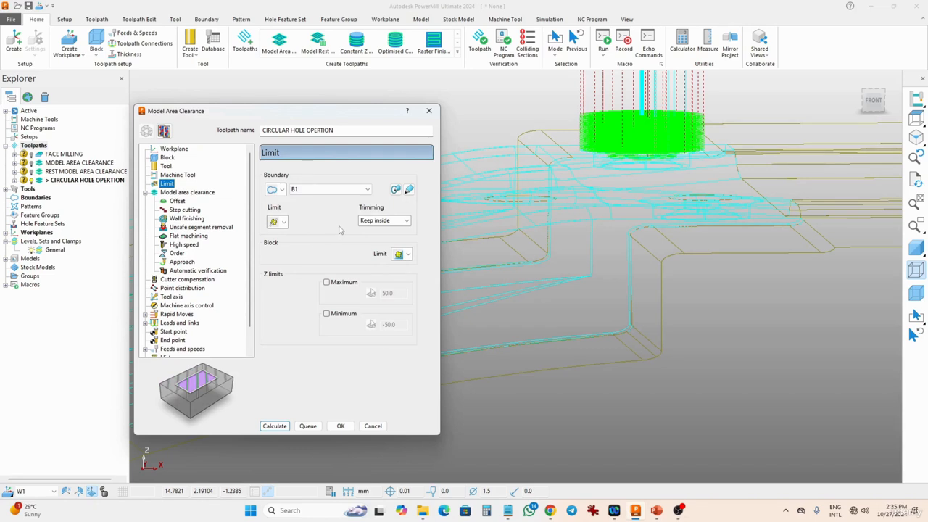
pyautogui.click(915, 248)
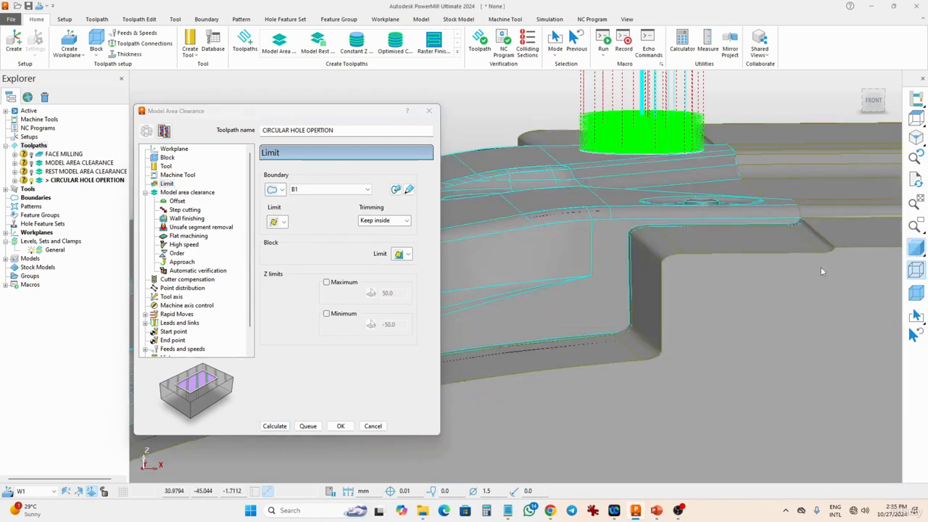
pyautogui.click(326, 282)
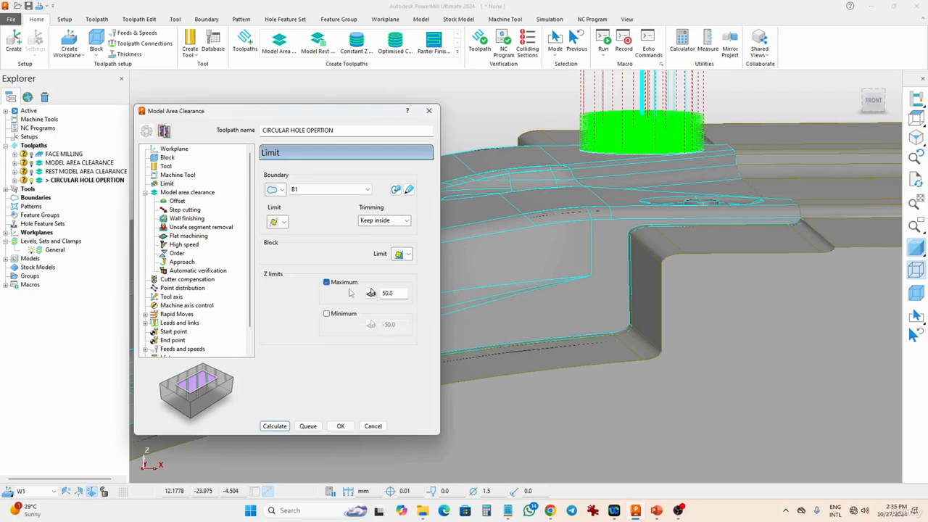
pyautogui.click(370, 293)
pyautogui.scroll(-5, 602, 152)
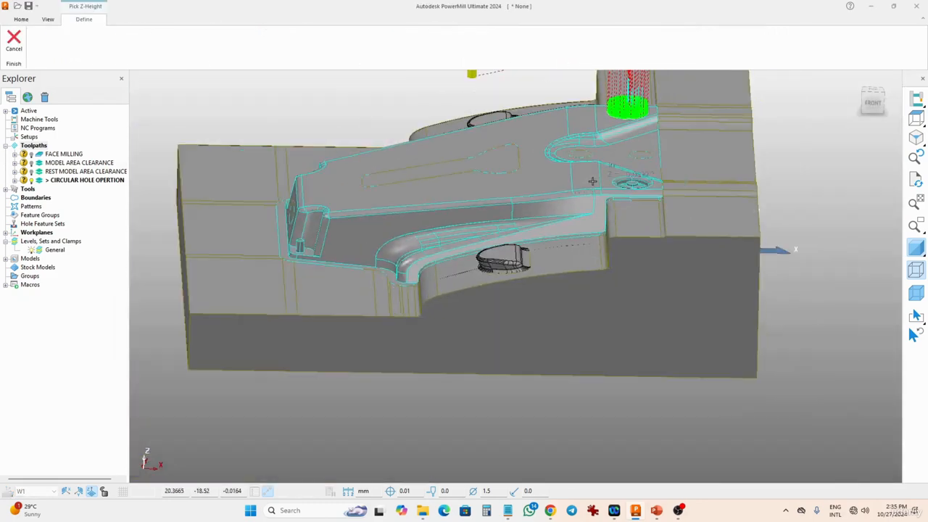
pyautogui.scroll(5, 642, 120)
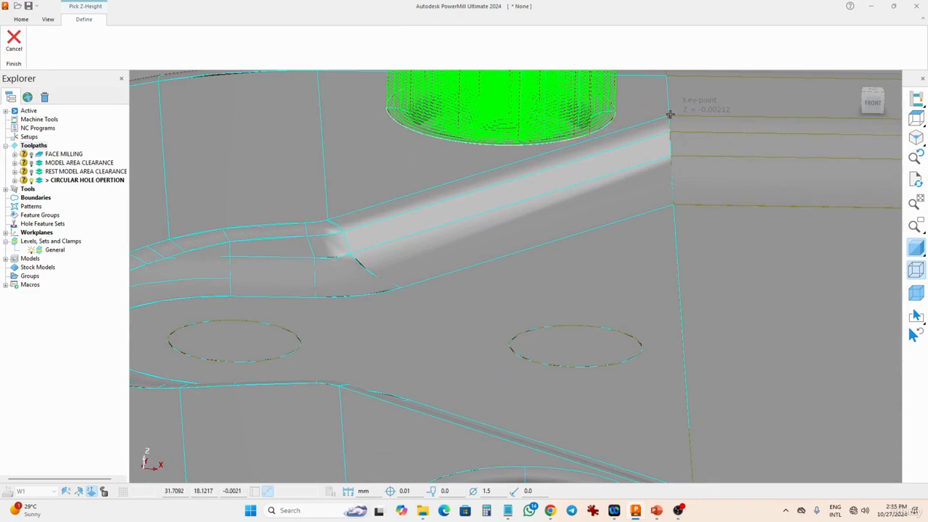
pyautogui.click(670, 113)
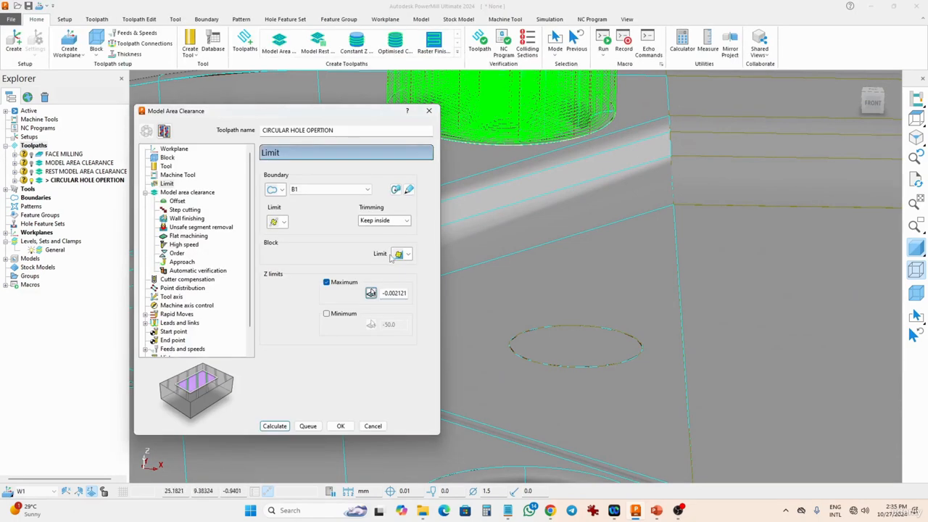
pyautogui.doubleClick(403, 290)
pyautogui.write('1')
pyautogui.press('BackSpace')
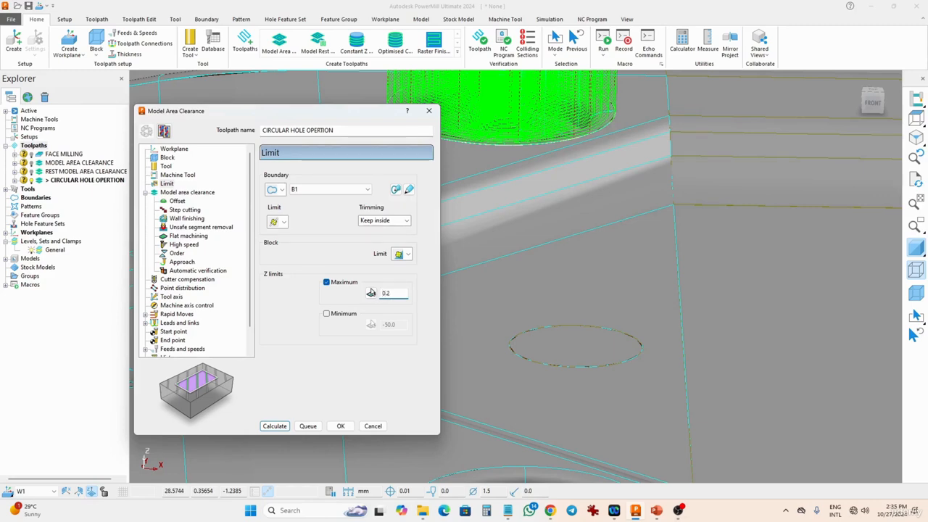
# Enable the minimum Z limit and pick its height, -0.891746, on the round recess's lower circular edge in wireframe display
pyautogui.click(327, 313)
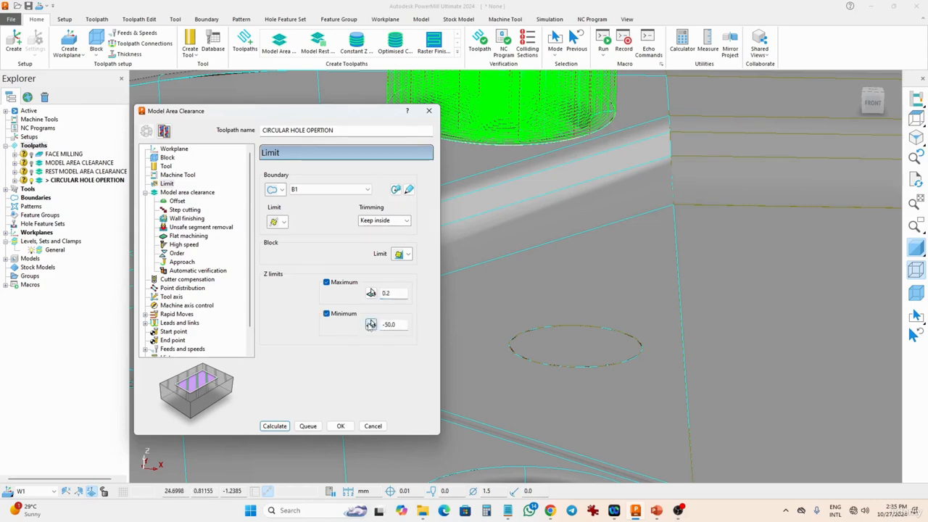
pyautogui.click(370, 324)
pyautogui.moveTo(505, 290); pyautogui.dragTo(471, 157, button='middle')
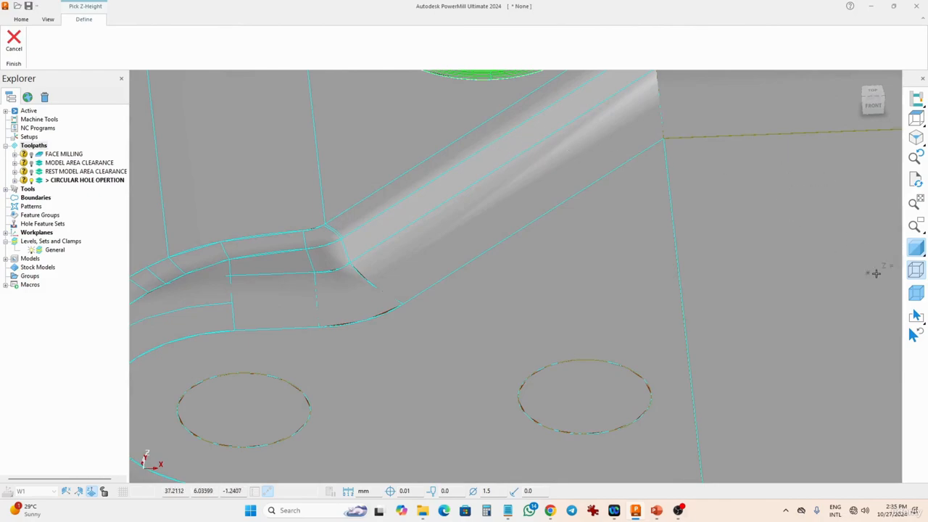
pyautogui.click(917, 251)
pyautogui.scroll(-4, 457, 106)
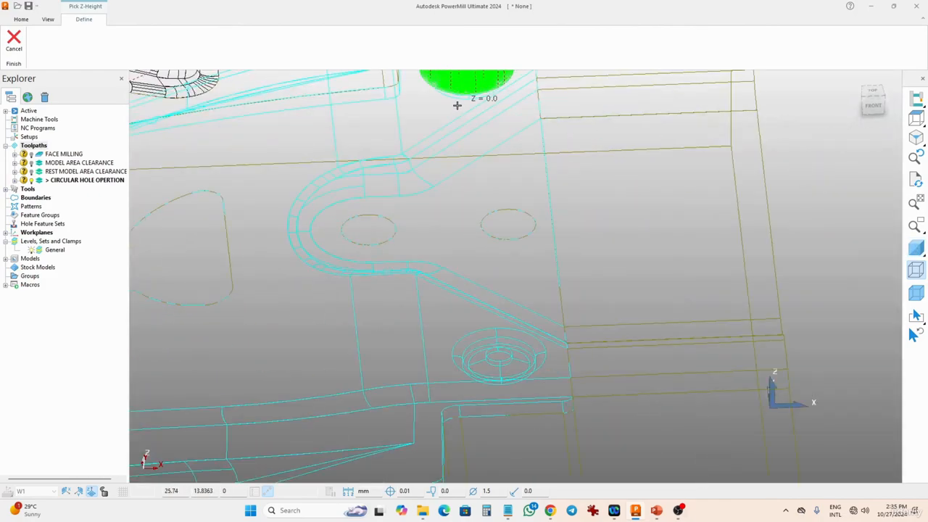
pyautogui.moveTo(460, 106); pyautogui.dragTo(406, 263, button='middle')
pyautogui.scroll(5, 430, 309)
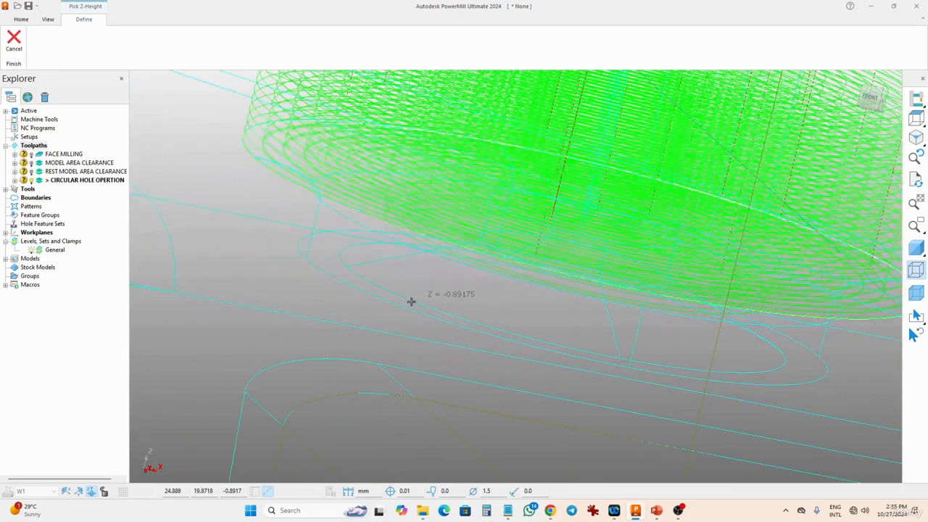
pyautogui.click(406, 298)
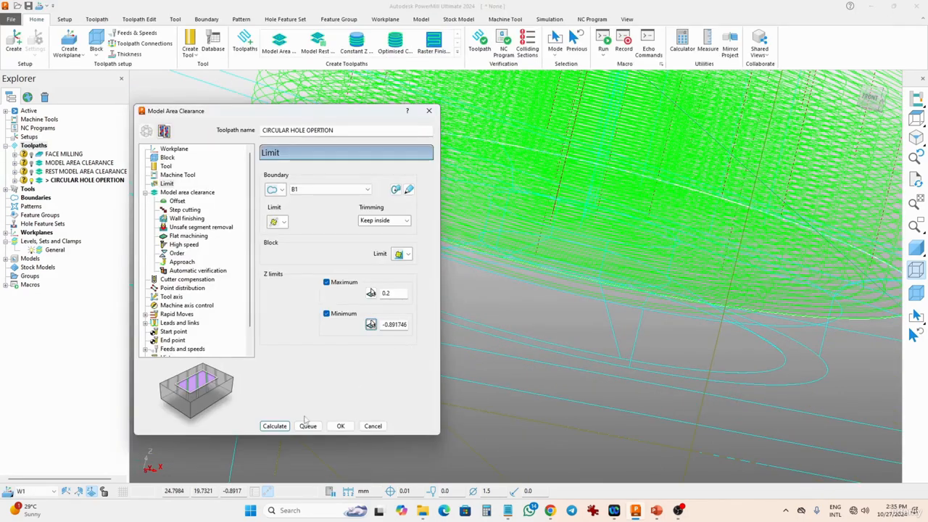
# Recalculate the CIRCULAR HOLE OPERTION toolpath with the Z limits, check its passes and close the strategy dialog
pyautogui.click(275, 425)
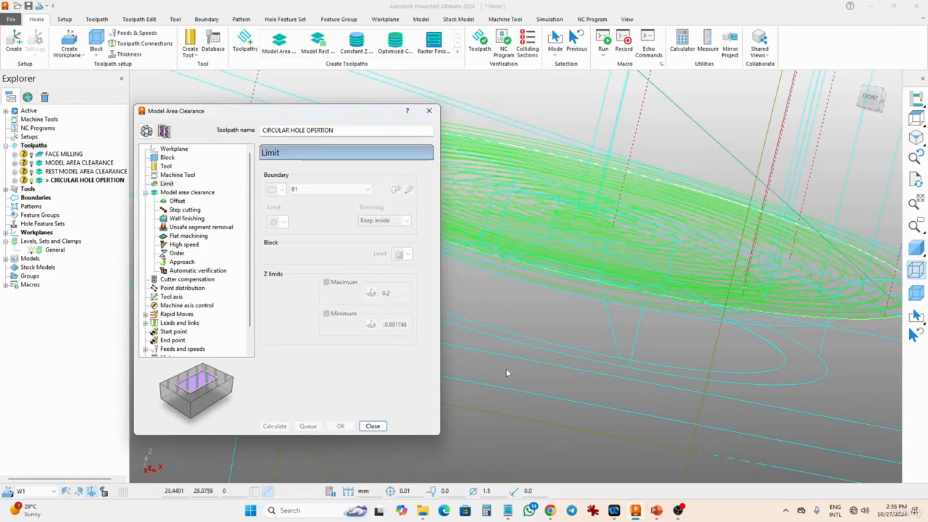
pyautogui.scroll(-6, 518, 348)
pyautogui.moveTo(519, 347); pyautogui.dragTo(541, 204, button='middle')
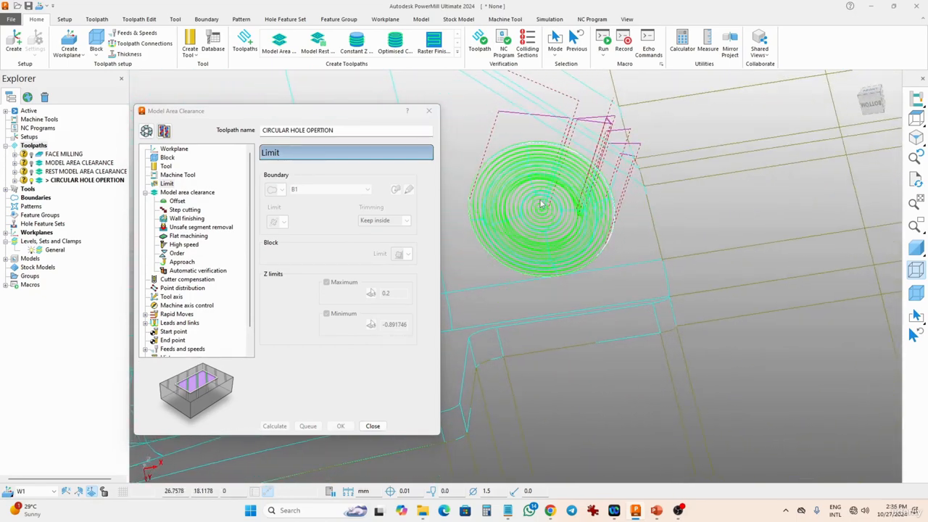
pyautogui.click(372, 426)
pyautogui.moveTo(378, 424); pyautogui.dragTo(416, 381, button='middle')
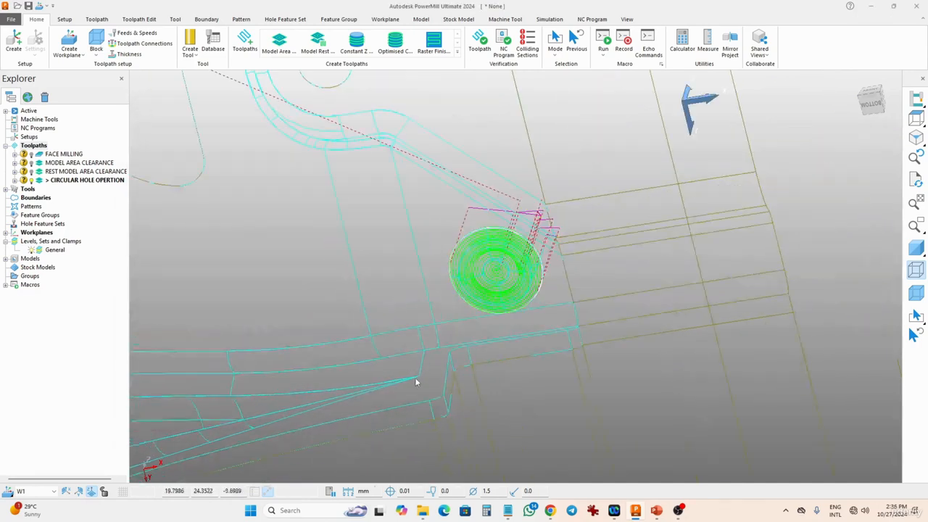
# Display the whole mould shaded without the wireframe and select the CIRCULAR HOLE OPERTION toolpath
pyautogui.click(913, 249)
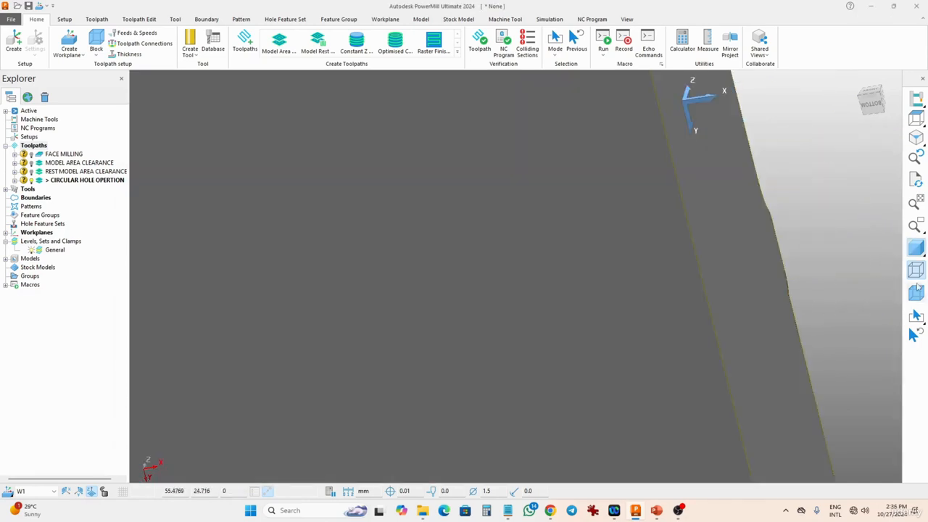
pyautogui.scroll(-5, 777, 330)
pyautogui.moveTo(706, 282); pyautogui.dragTo(445, 345, button='middle')
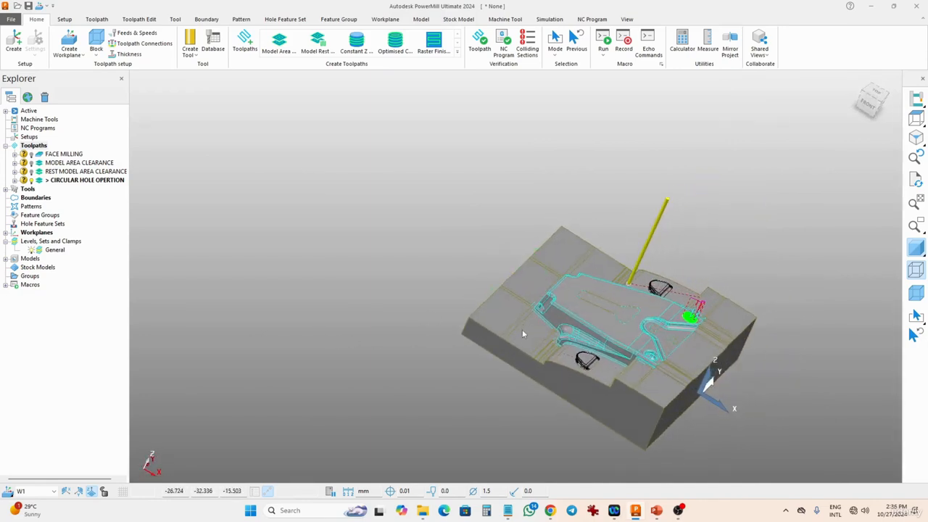
pyautogui.click(916, 269)
pyautogui.moveTo(487, 380)
pyautogui.mouseDown(button='middle')
pyautogui.moveTo(655, 336)
pyautogui.moveTo(720, 412)
pyautogui.moveTo(474, 263)
pyautogui.mouseUp(button='middle')
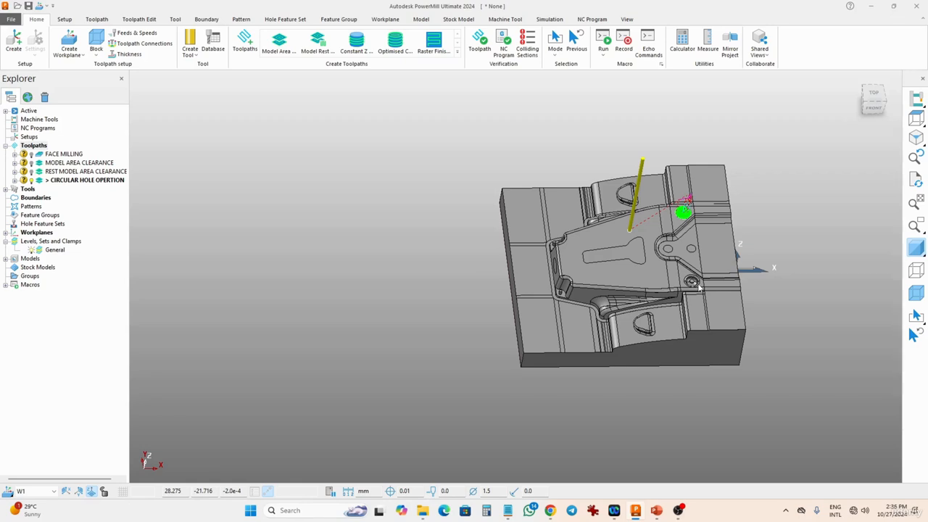
pyautogui.moveTo(697, 183); pyautogui.dragTo(641, 164, button='middle')
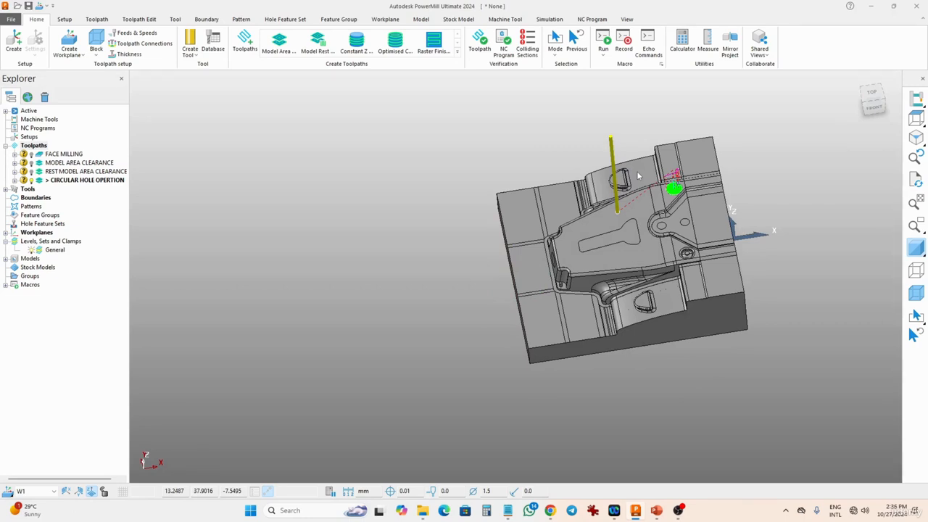
pyautogui.moveTo(638, 177); pyautogui.dragTo(524, 256, button='middle')
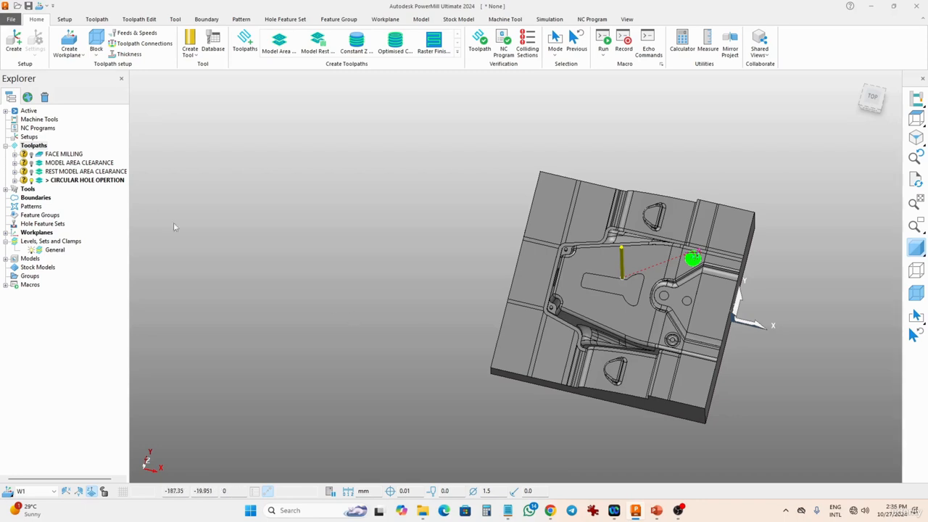
pyautogui.click(80, 181)
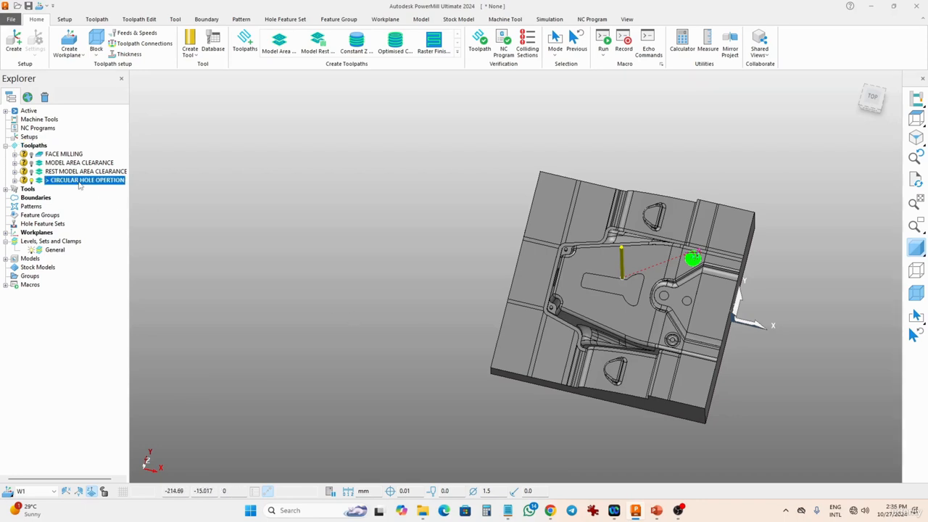
# Transform the CIRCULAR HOLE OPERTION toolpath by mirroring a copy about the ZX plane onto the matching round recess on the opposite side
pyautogui.rightClick(81, 185)
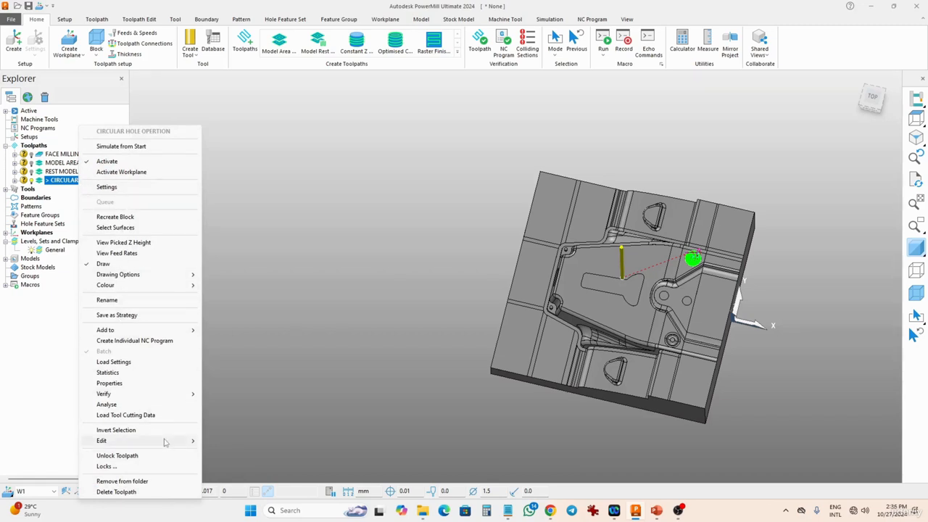
pyautogui.moveTo(164, 443)
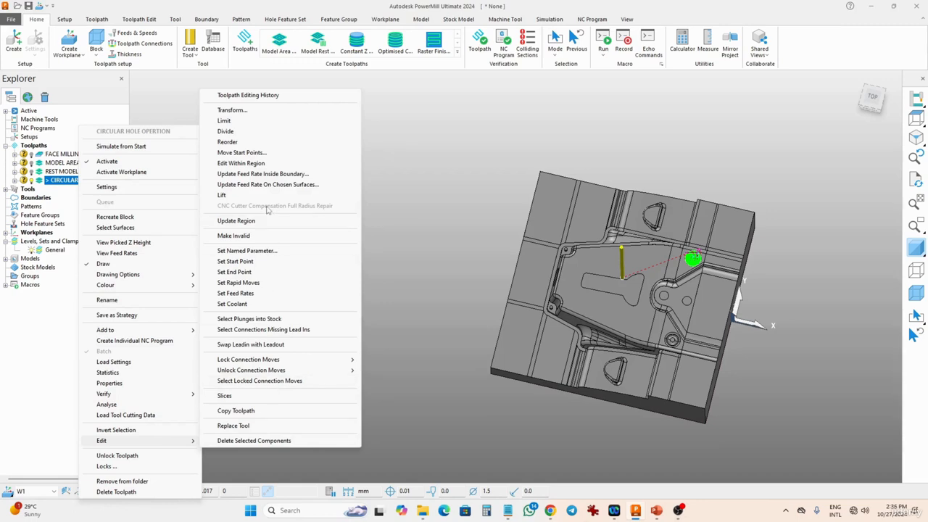
pyautogui.click(232, 111)
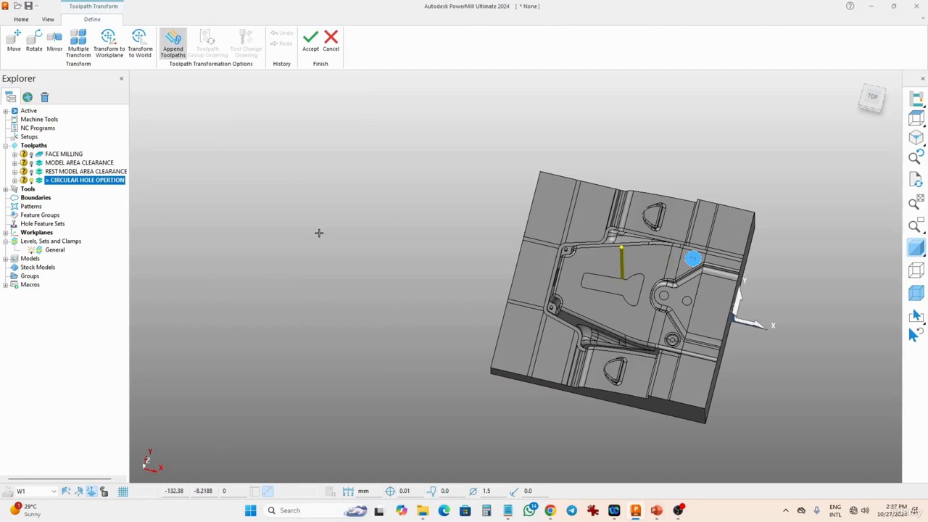
pyautogui.click(54, 43)
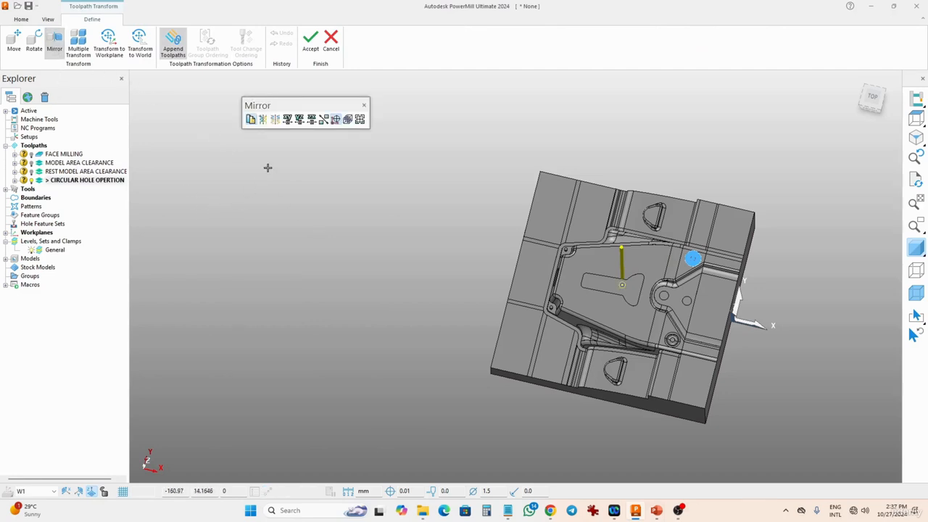
pyautogui.moveTo(290, 109); pyautogui.dragTo(301, 218)
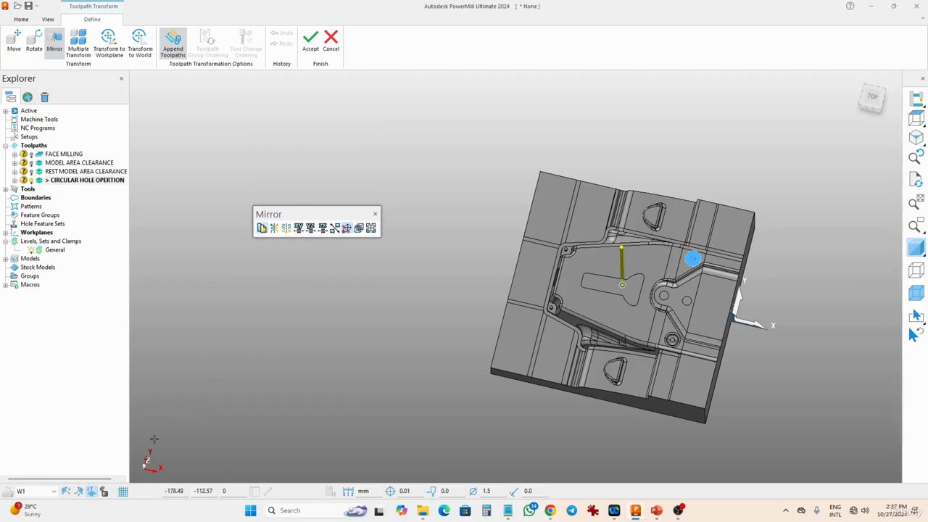
pyautogui.moveTo(156, 459); pyautogui.dragTo(321, 435, button='middle')
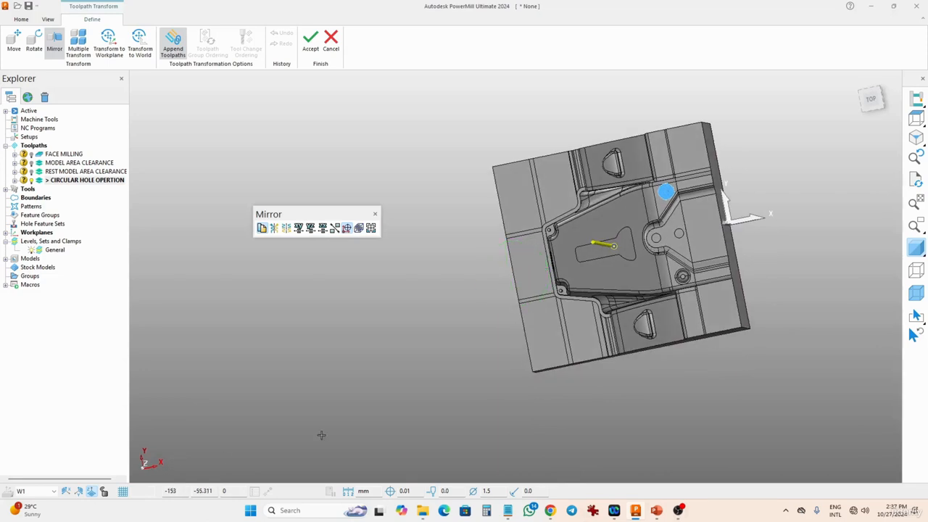
pyautogui.click(873, 99)
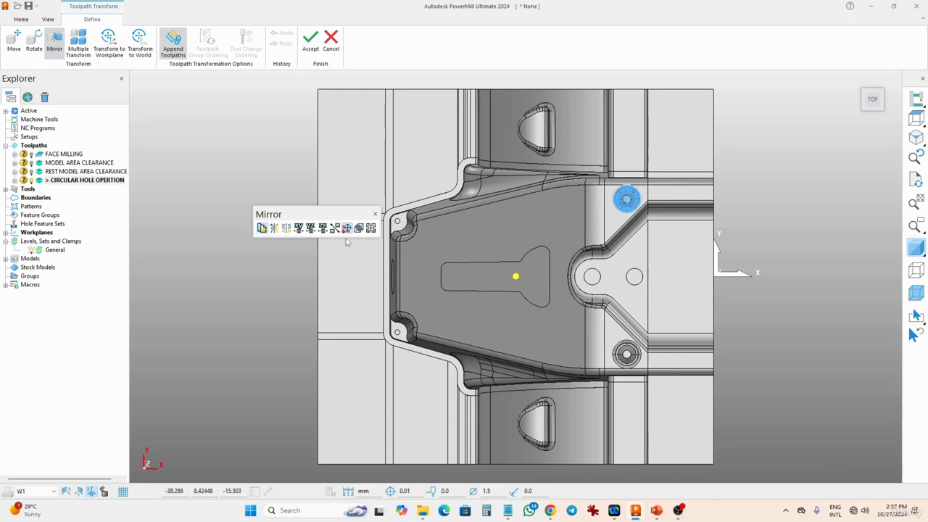
pyautogui.click(325, 229)
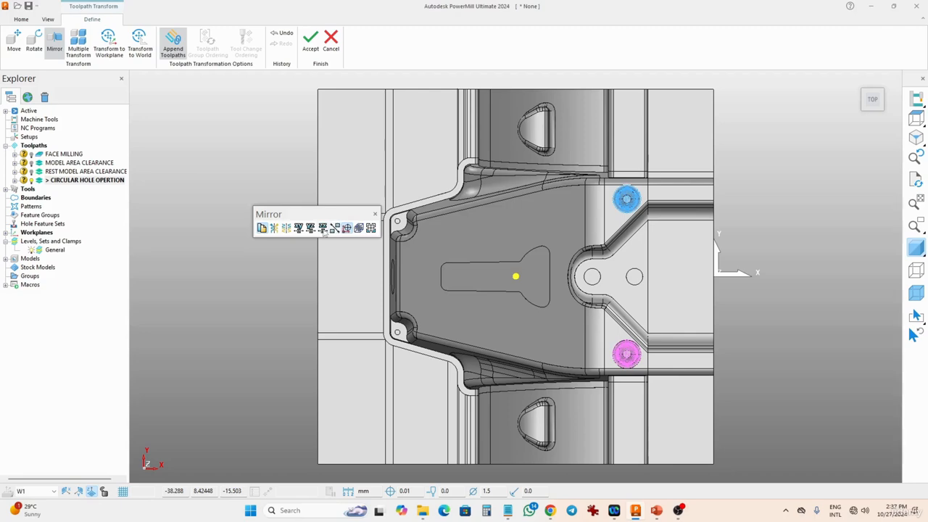
# Check the mirrored passes on the second round recess and accept the toolpath transformation
pyautogui.moveTo(625, 356); pyautogui.dragTo(614, 281, button='middle')
pyautogui.scroll(6, 638, 326)
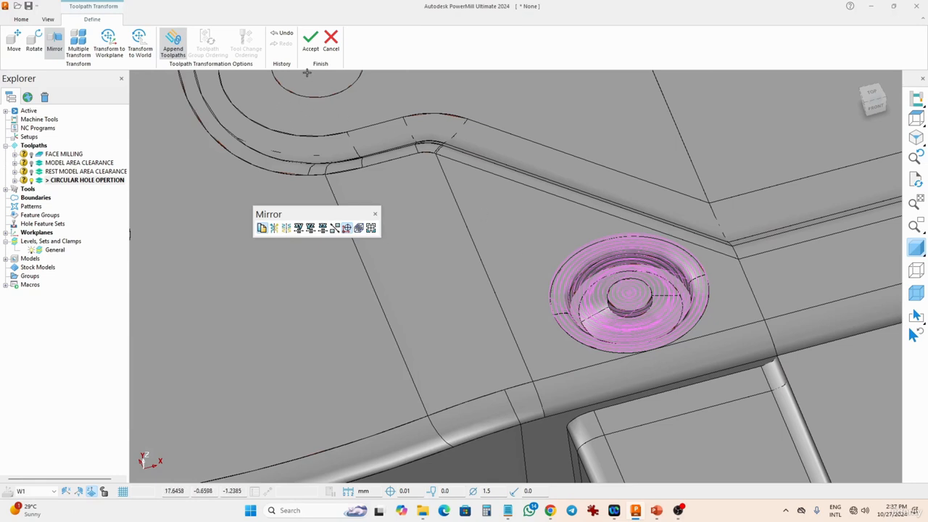
pyautogui.click(319, 41)
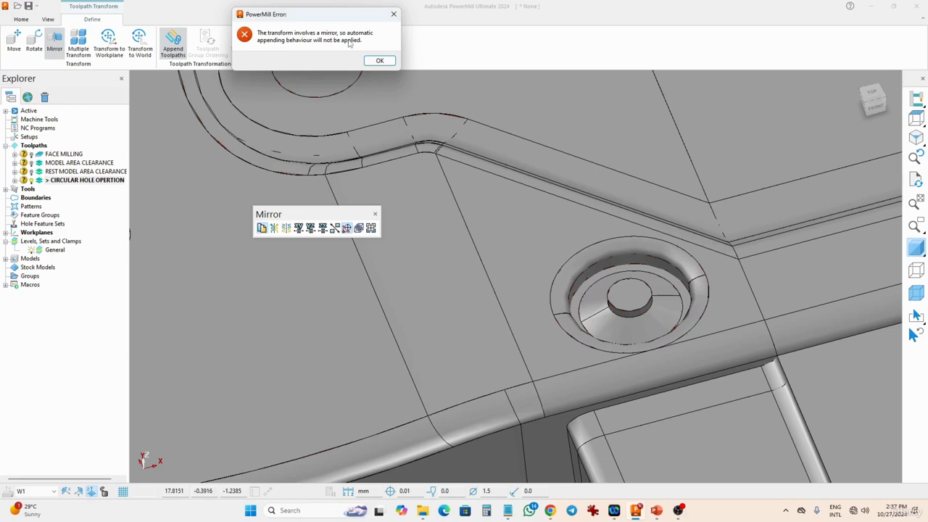
pyautogui.click(380, 62)
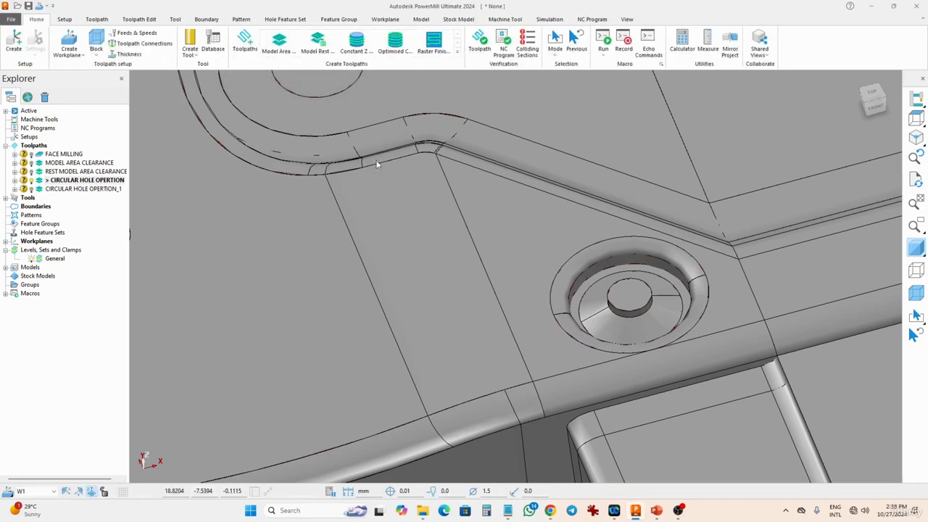
# Display the mirrored CIRCULAR HOLE OPERTION_1 toolpath on the mould and inspect it together with the original circular hole toolpath
pyautogui.scroll(-2, 604, 231)
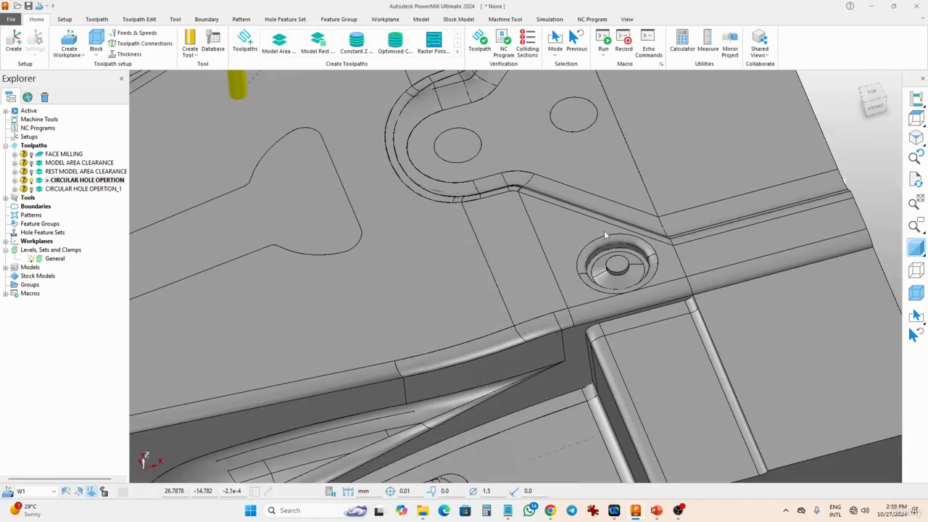
pyautogui.click(32, 189)
pyautogui.scroll(-5, 451, 270)
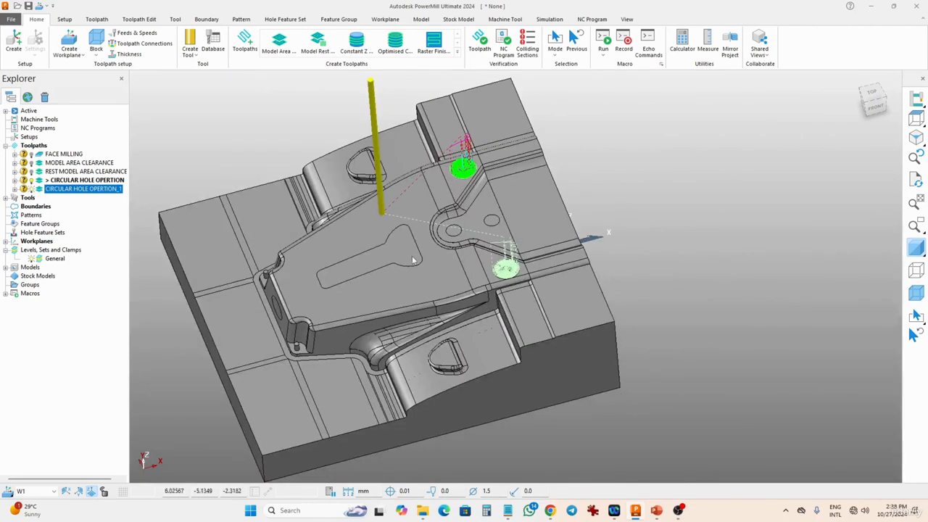
pyautogui.moveTo(414, 261); pyautogui.dragTo(496, 265, button='middle')
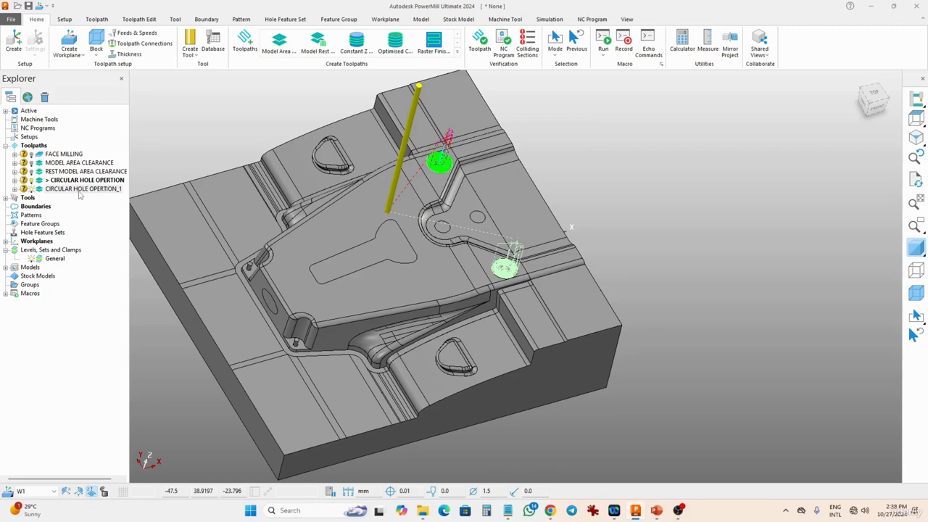
# Hide both circular hole toolpaths so that only the shaded mould and the tool are displayed
pyautogui.click(32, 189)
pyautogui.click(31, 181)
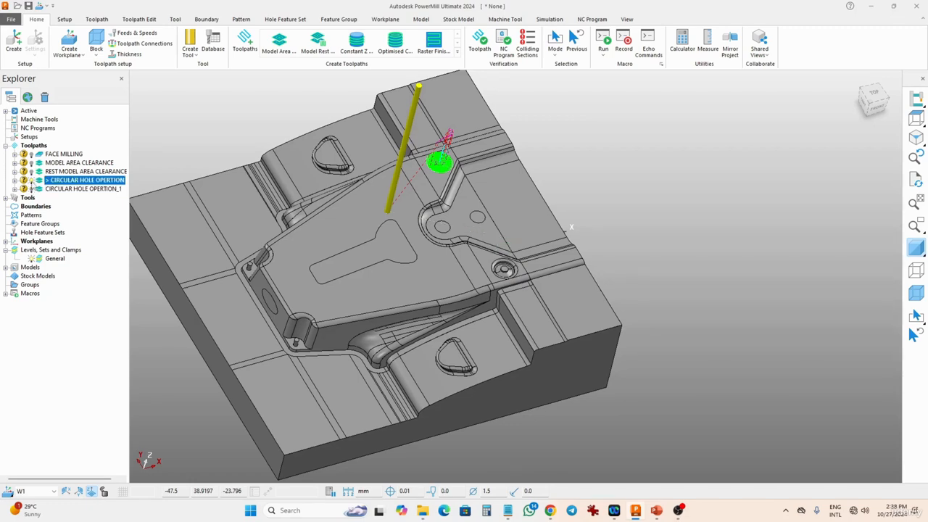
pyautogui.scroll(-5, 328, 250)
pyautogui.moveTo(377, 303); pyautogui.dragTo(323, 209, button='middle')
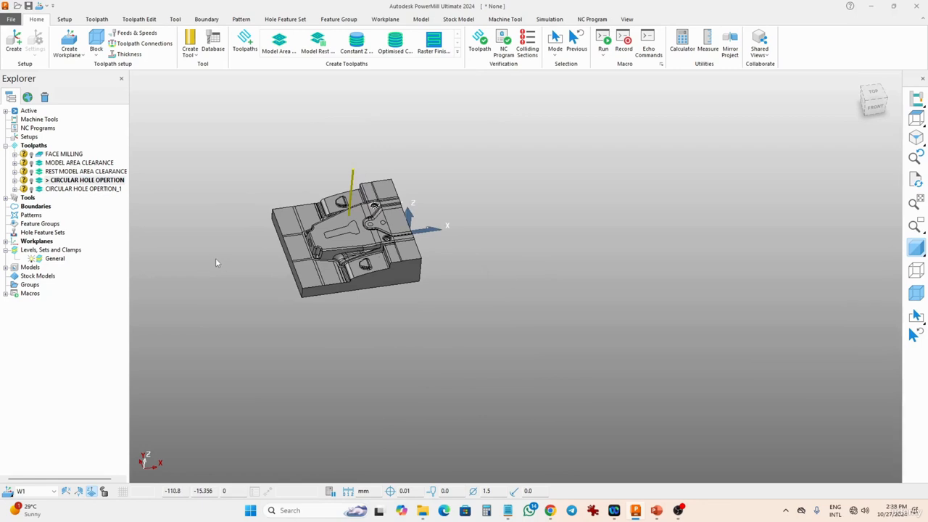
pyautogui.scroll(4, 319, 187)
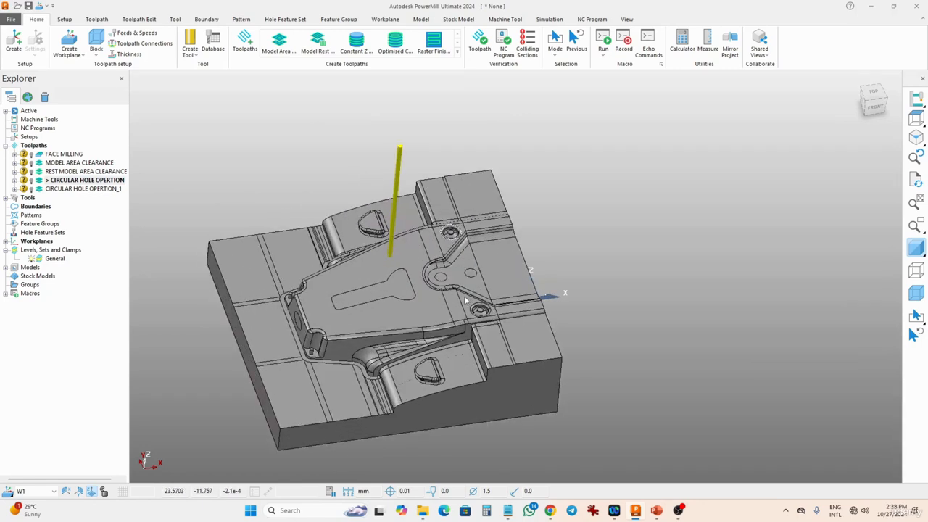
pyautogui.moveTo(467, 300); pyautogui.dragTo(501, 219, button='middle')
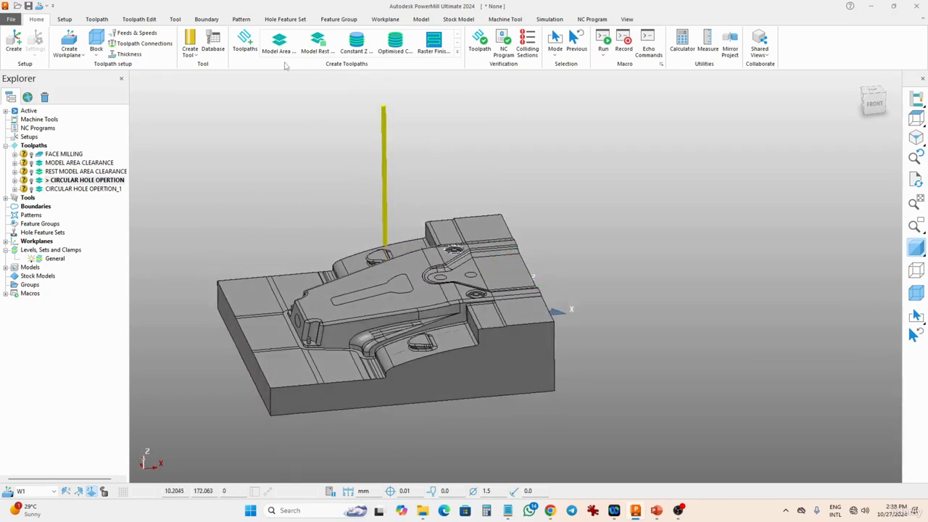
# Create a 3D Offset Finishing toolpath and name it 3D OFFSET FINISHING
pyautogui.click(245, 42)
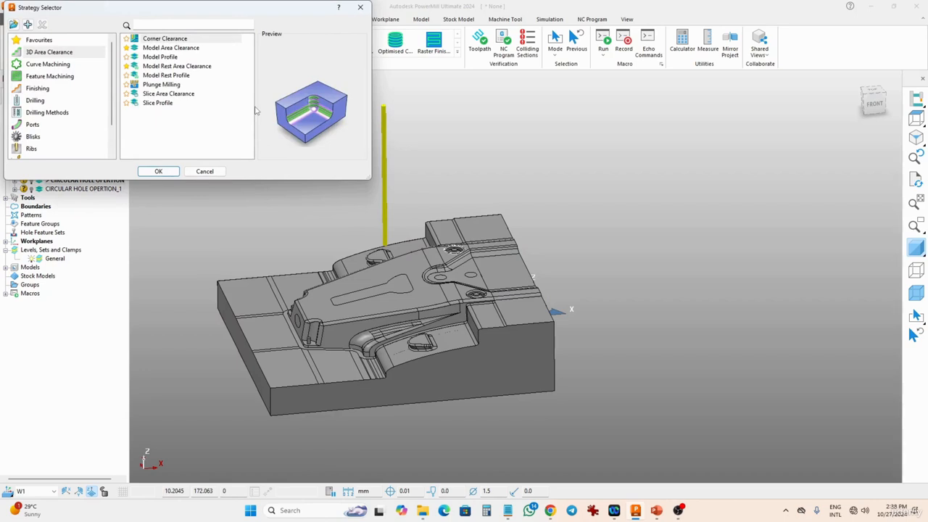
pyautogui.click(32, 89)
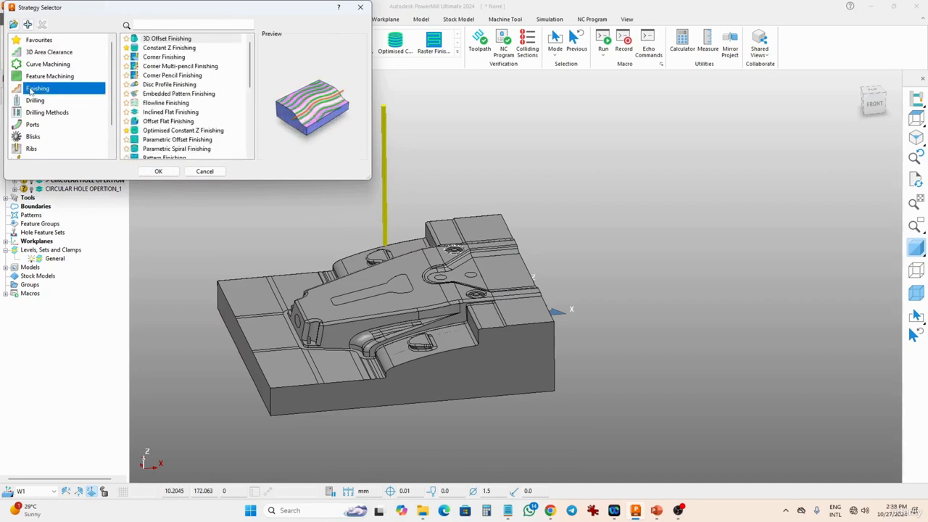
pyautogui.click(158, 39)
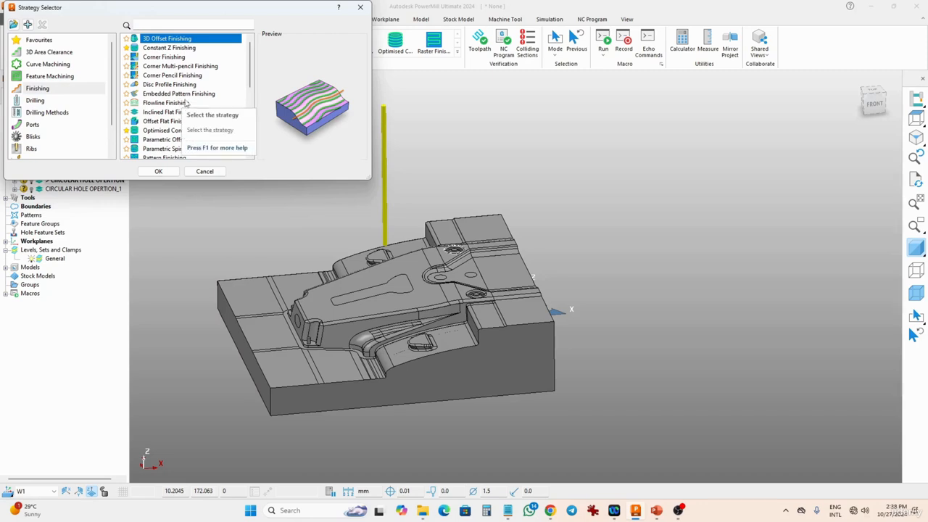
pyautogui.click(165, 175)
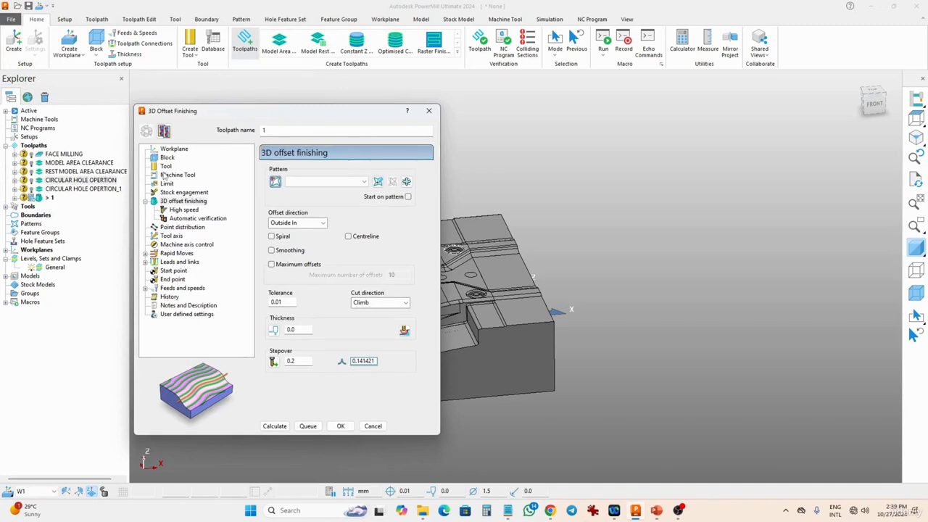
pyautogui.doubleClick(276, 130)
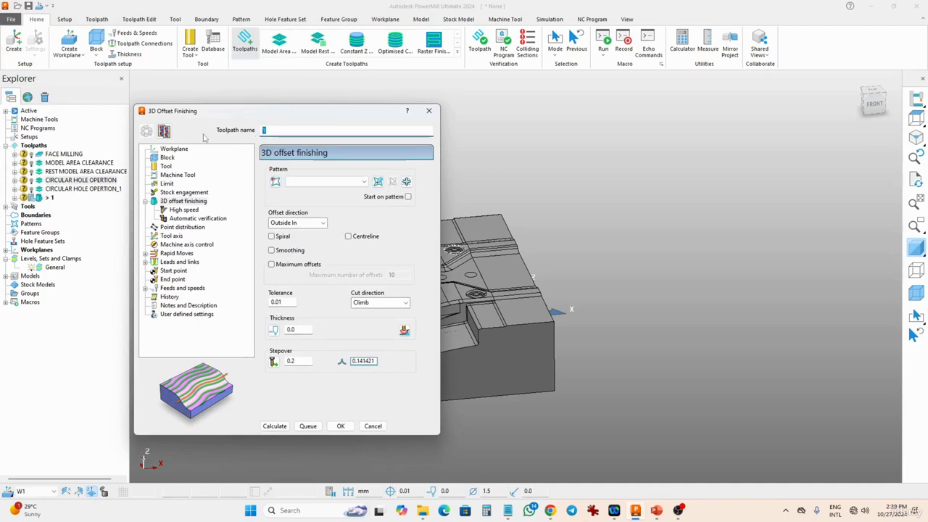
pyautogui.write('3D OO')
pyautogui.press('BackSpace')
pyautogui.write('FFSET')
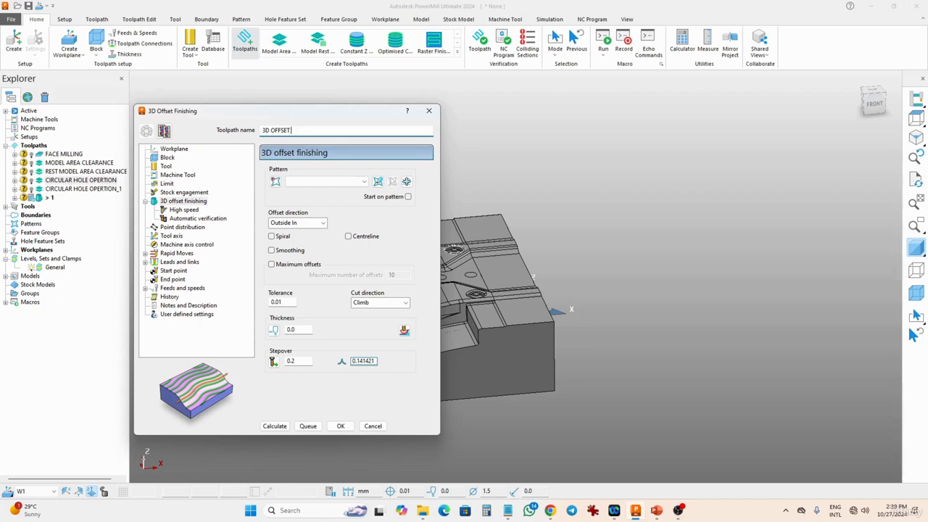
pyautogui.write(' FINISHING')
# Create a ball nosed tool for the finishing toolpath, named 8MM BN, with a diameter of 8 mm
pyautogui.click(166, 166)
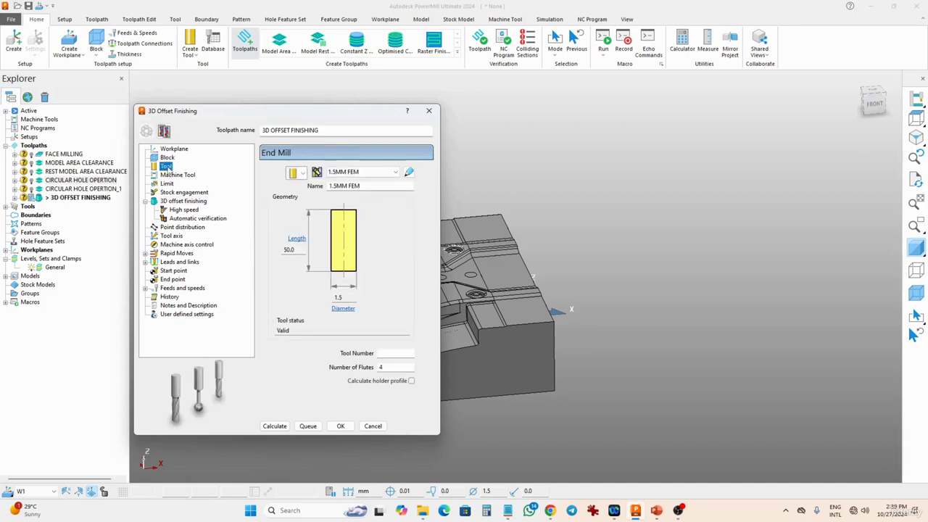
pyautogui.click(303, 174)
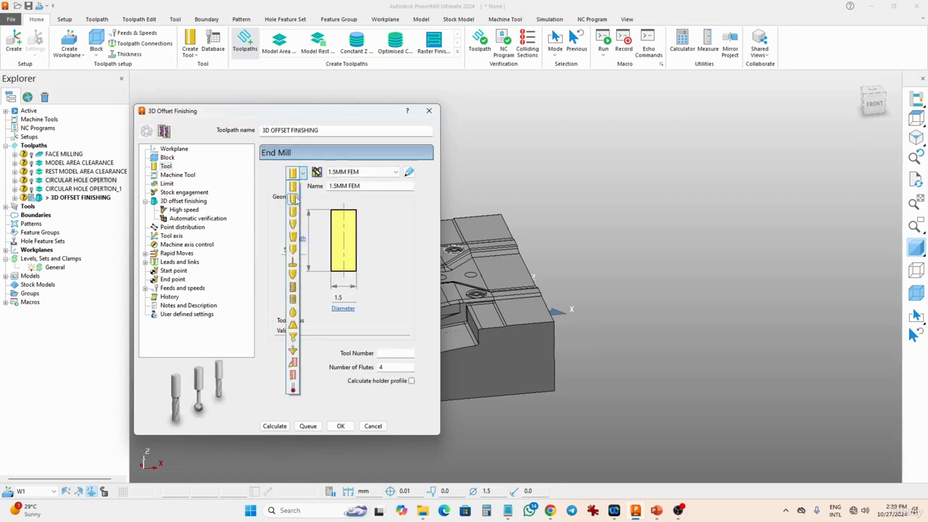
pyautogui.click(295, 197)
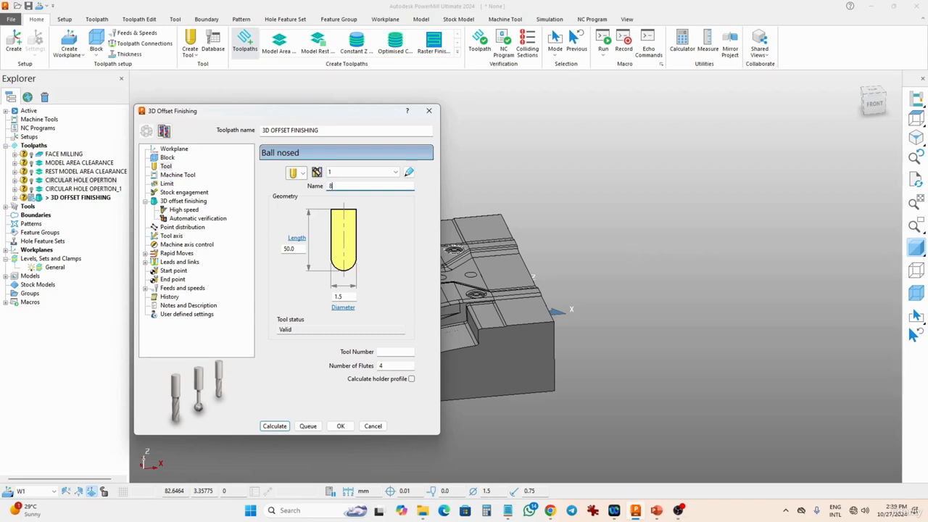
pyautogui.write('BN')
pyautogui.press('Tab')
pyautogui.write('8')
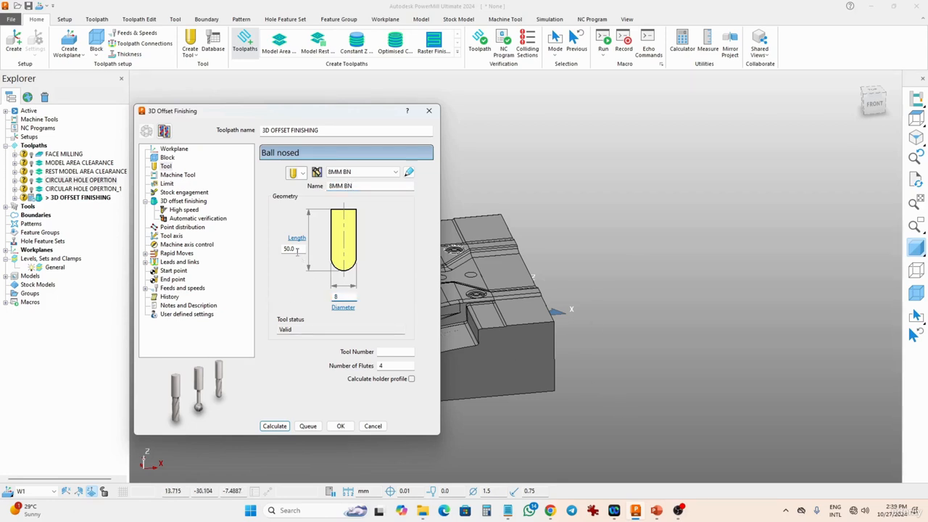
# Set the 8 mm ball-nosed tool's length to 80
pyautogui.press('Tab')
pyautogui.write('80')
# Create a pattern for the 3D offset finishing toolpath from a composite curve around the bottom face of the block, and accept it
pyautogui.click(174, 203)
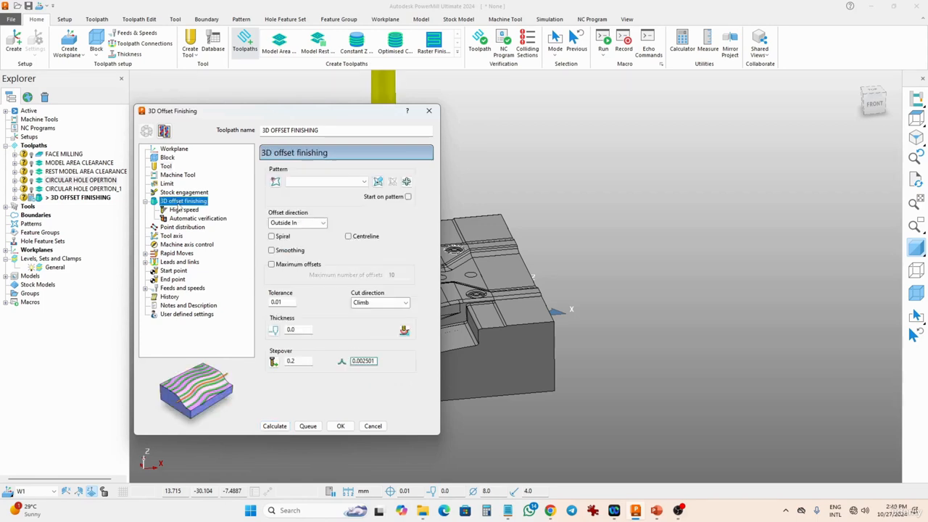
pyautogui.click(378, 182)
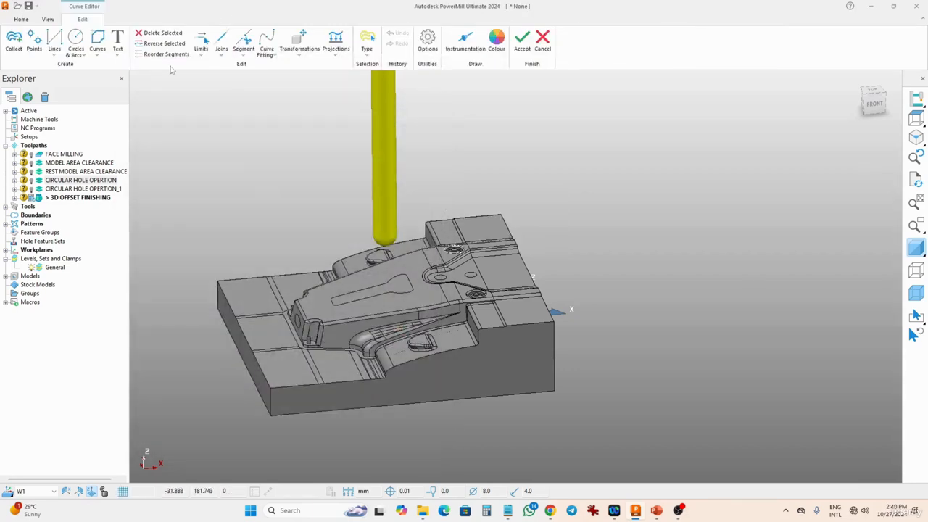
pyautogui.click(99, 41)
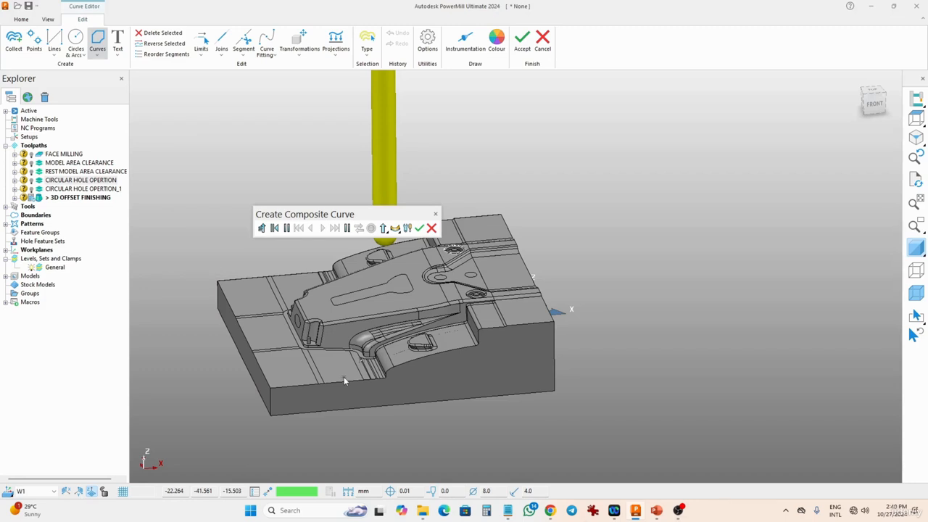
pyautogui.moveTo(420, 404); pyautogui.dragTo(390, 272, button='middle')
pyautogui.click(423, 259)
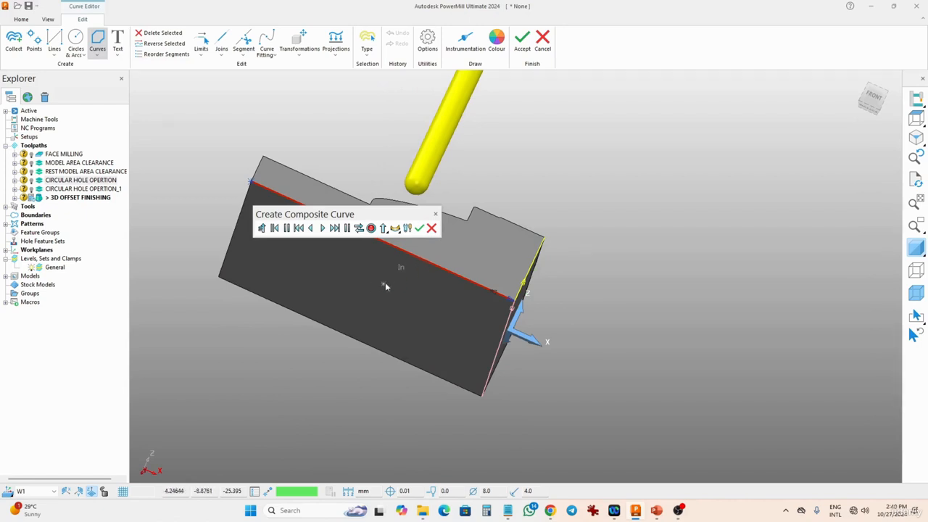
pyautogui.click(334, 227)
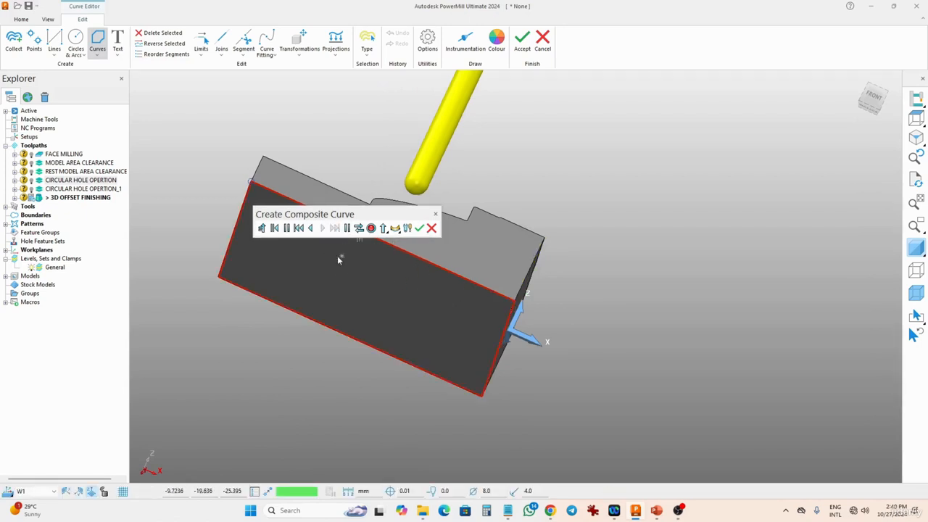
pyautogui.click(419, 230)
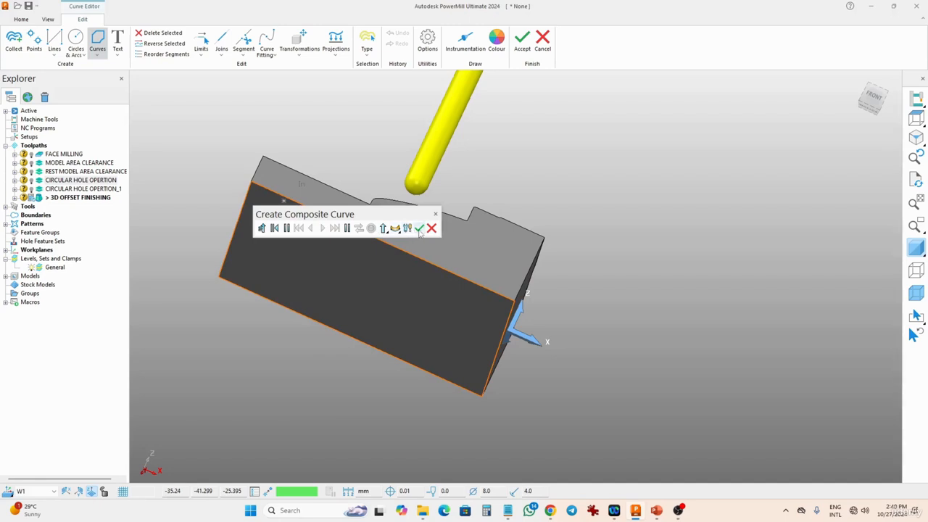
pyautogui.click(522, 43)
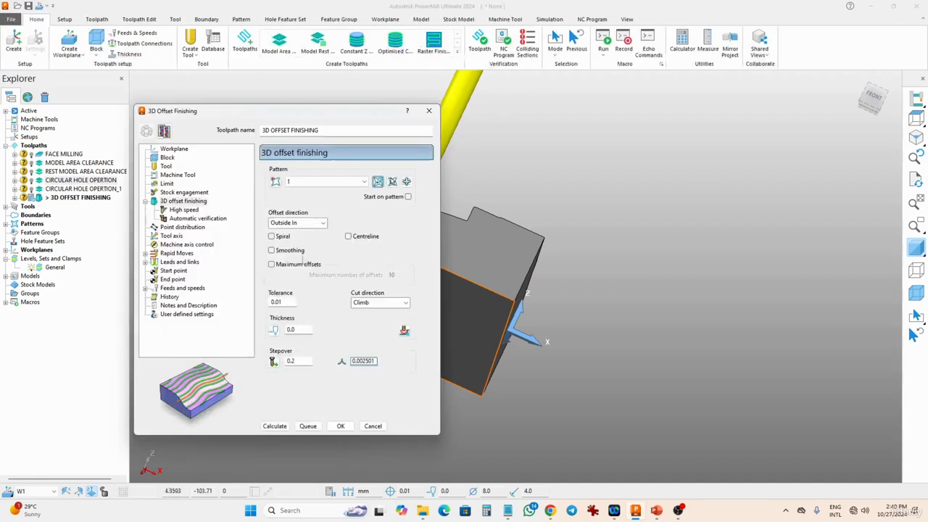
# Set the 3D offset finishing stepover to 0.1
pyautogui.click(308, 183)
pyautogui.moveTo(300, 361); pyautogui.dragTo(241, 361)
pyautogui.write('0')
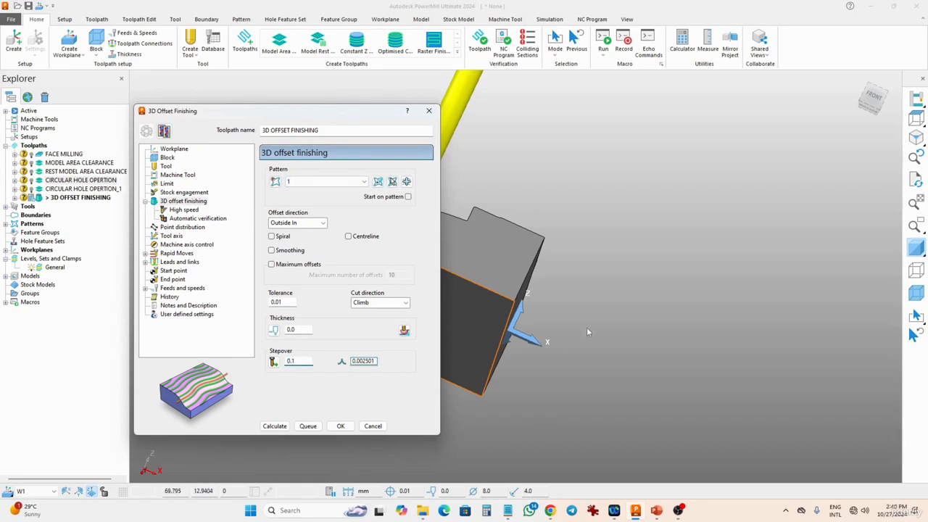
# Create a user-defined boundary named B2 for the toolpath's limit
pyautogui.click(167, 185)
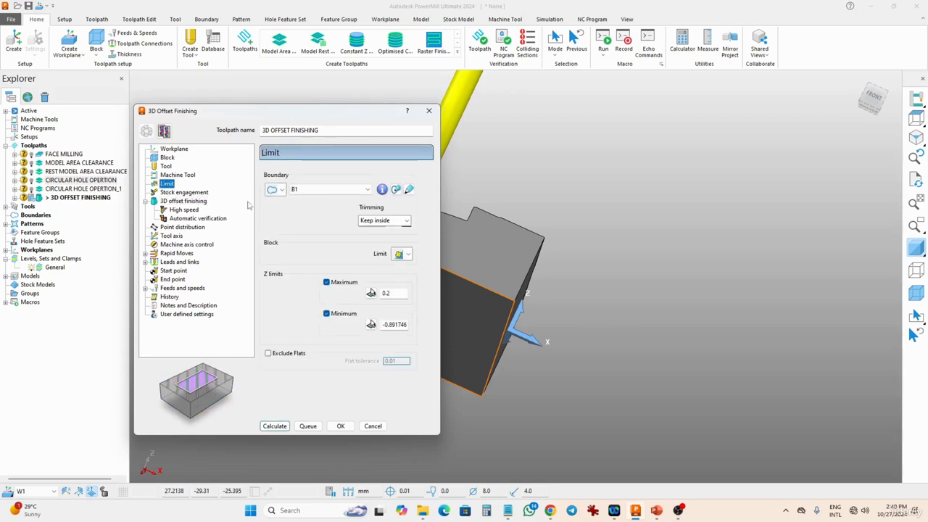
pyautogui.click(311, 190)
pyautogui.click(315, 203)
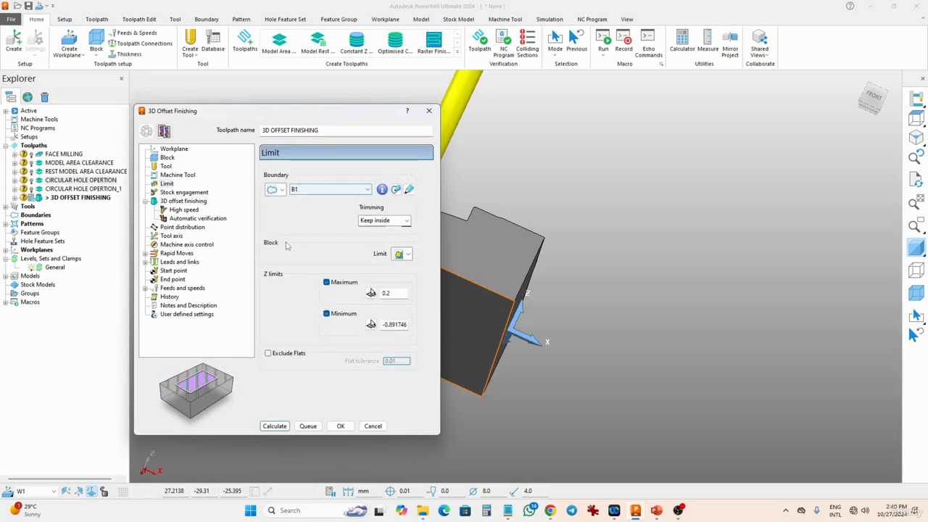
pyautogui.click(282, 191)
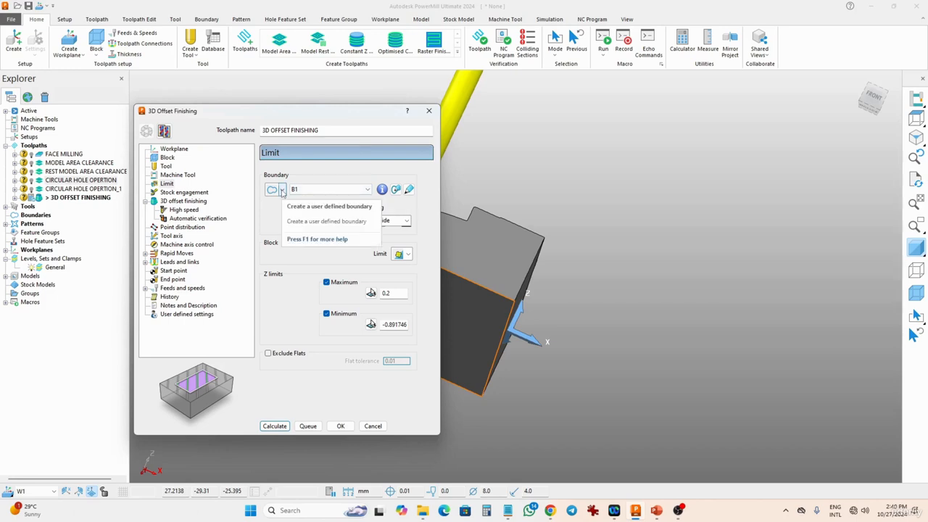
pyautogui.click(270, 193)
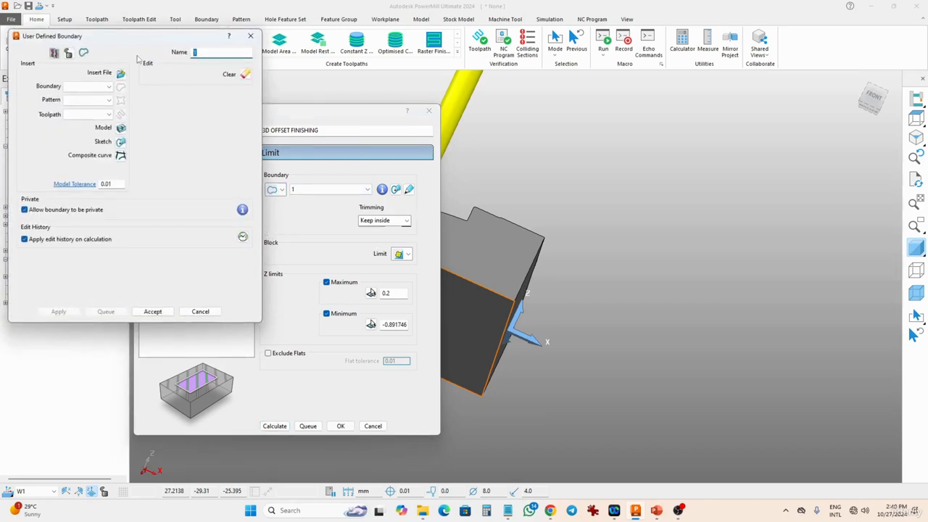
pyautogui.write('B2')
# Insert a composite curve around the block's bottom face into boundary B2 and accept the boundary
pyautogui.click(120, 155)
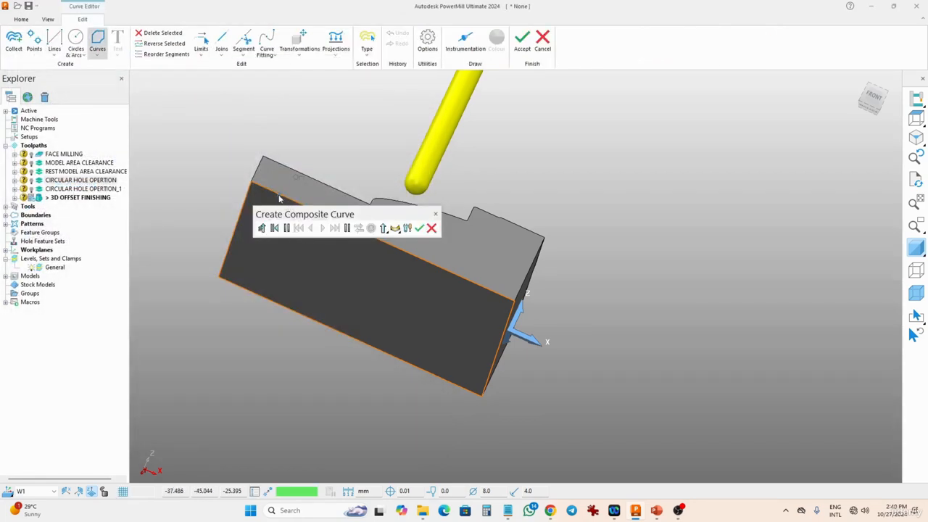
pyautogui.click(279, 199)
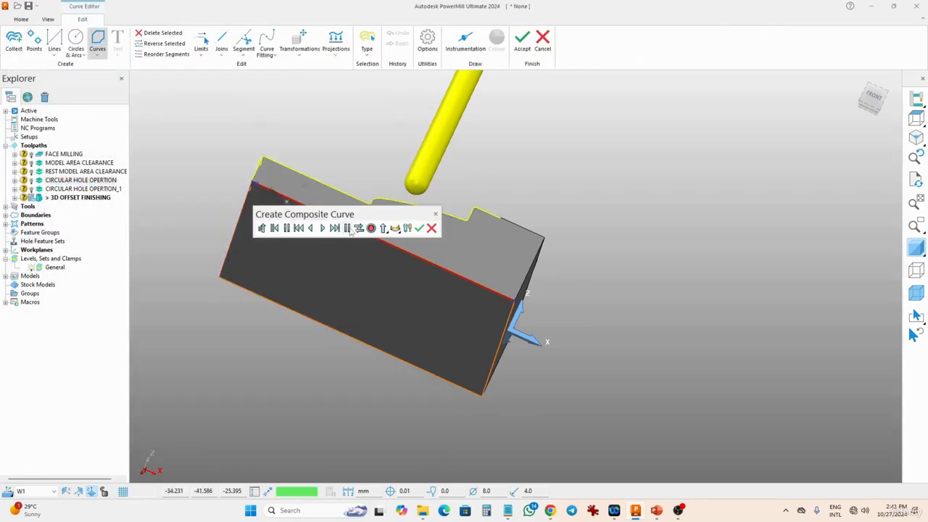
pyautogui.click(419, 228)
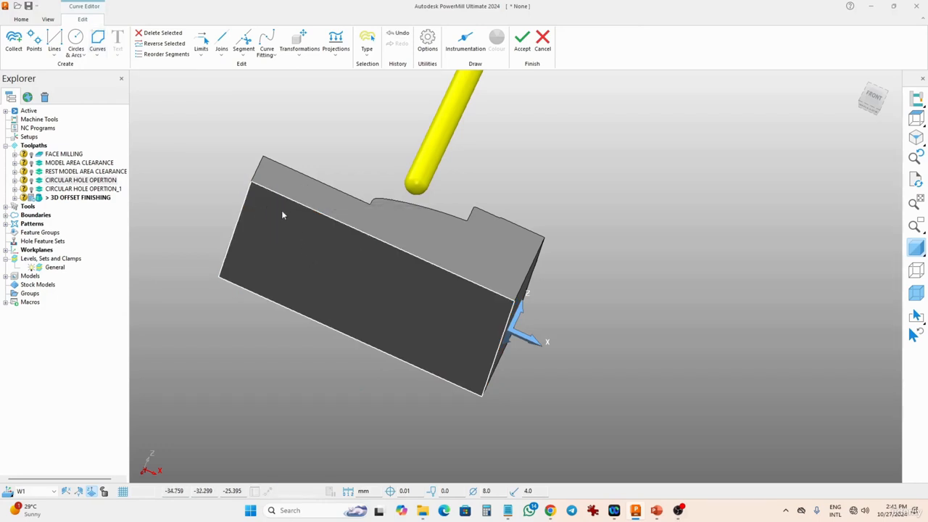
pyautogui.click(519, 46)
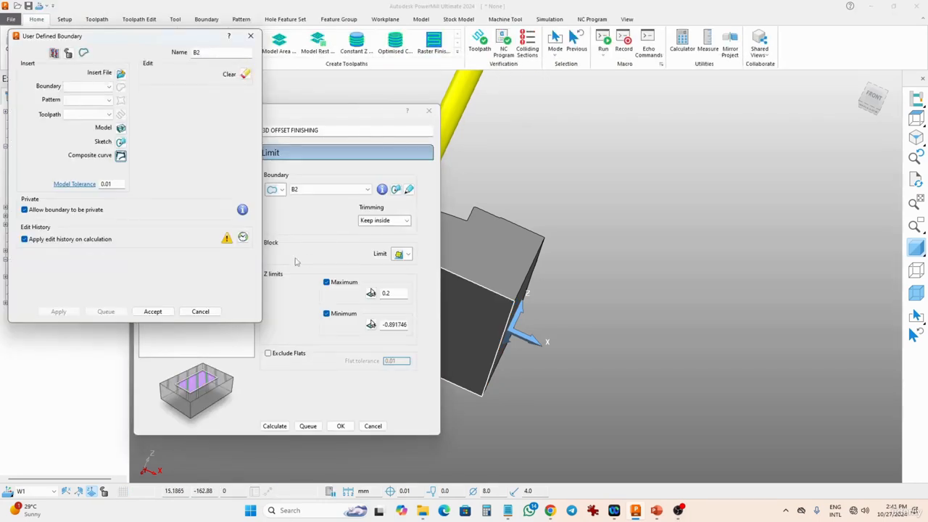
pyautogui.click(151, 311)
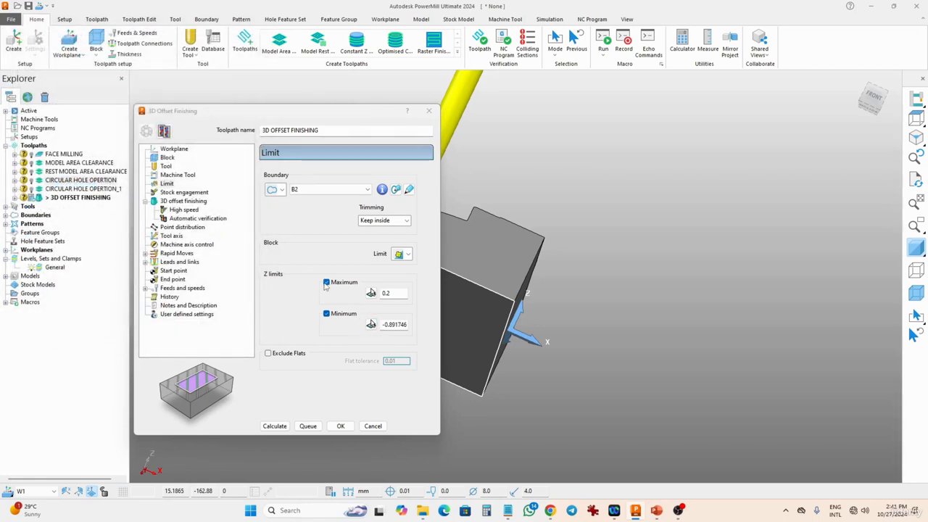
# Turn off the maximum and minimum Z limits of the toolpath
pyautogui.click(327, 282)
pyautogui.click(326, 313)
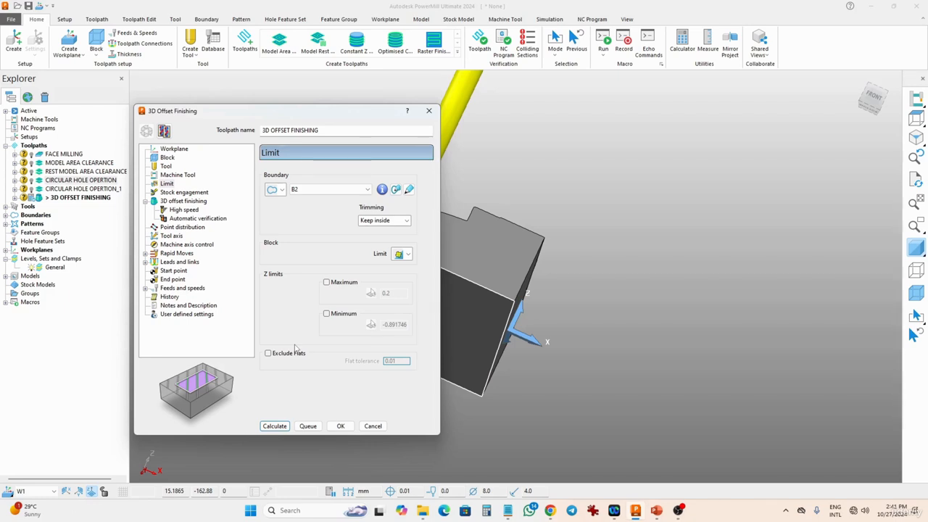
# Change the 3D offset finishing stepover to 0.3
pyautogui.click(174, 203)
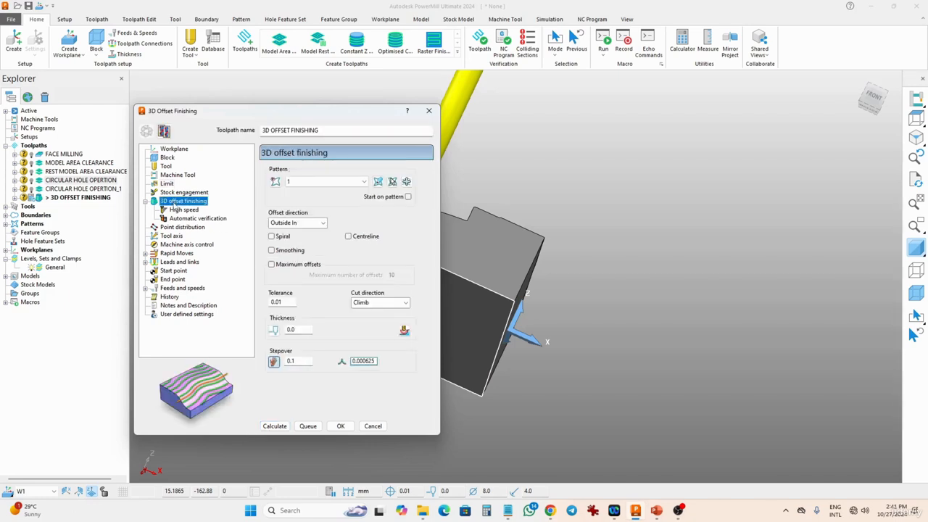
pyautogui.click(297, 360)
pyautogui.click(368, 360)
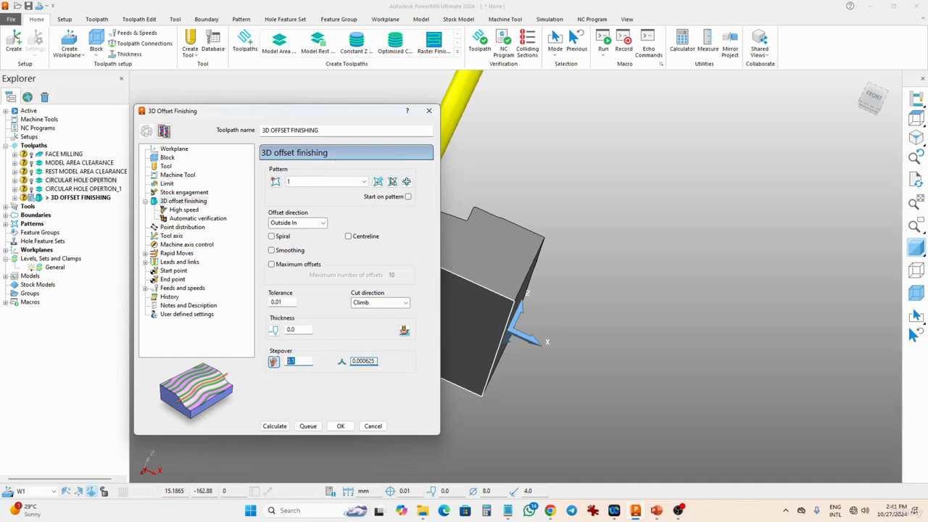
pyautogui.doubleClick(295, 360)
pyautogui.write('0')
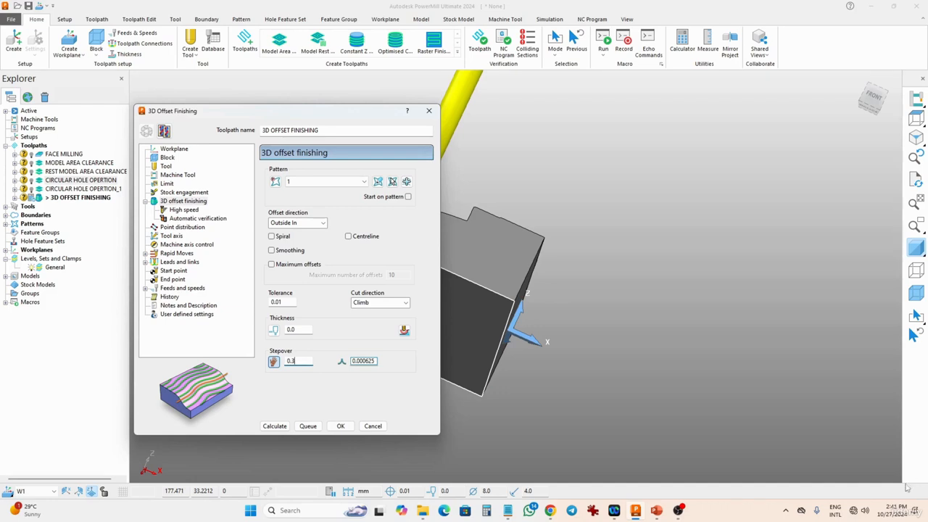
pyautogui.doubleClick(296, 360)
# Set the rapid move safe area's workplane to W1 and calculate the rapid and plunge heights
pyautogui.click(168, 253)
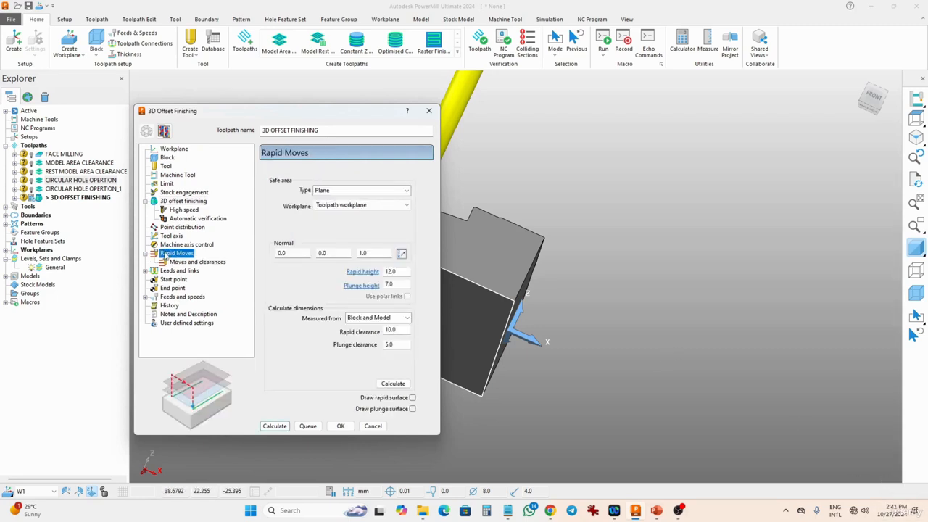
pyautogui.click(399, 383)
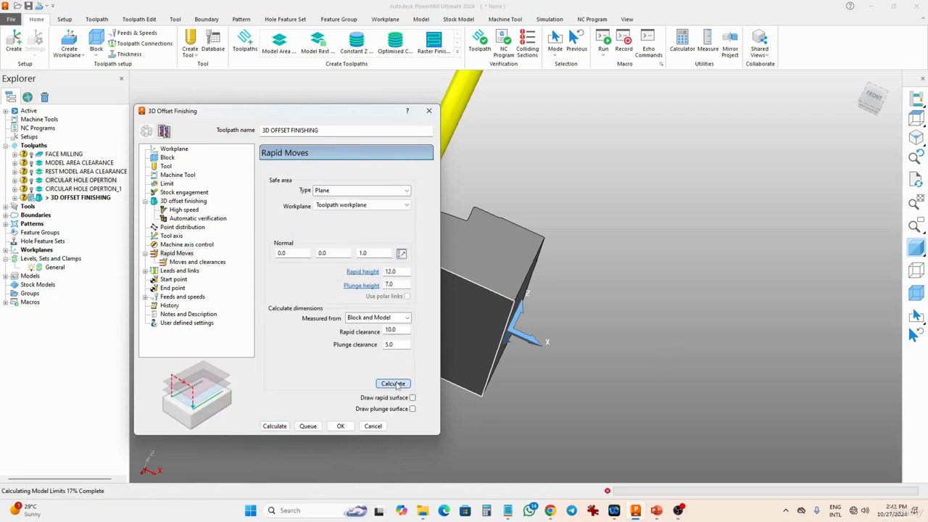
pyautogui.click(367, 205)
pyautogui.click(335, 239)
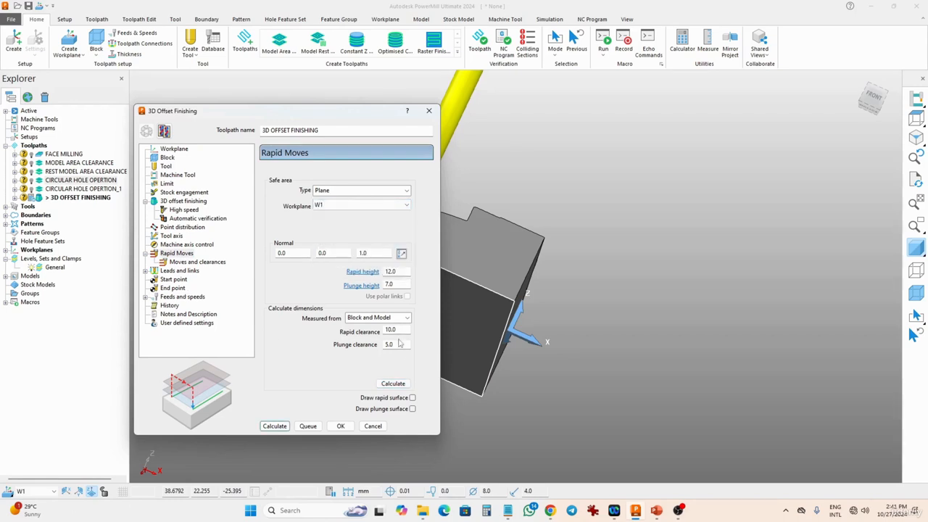
pyautogui.click(395, 383)
# Set the toolpath's first and second choice links to Straight and the default link to Skim
pyautogui.click(168, 271)
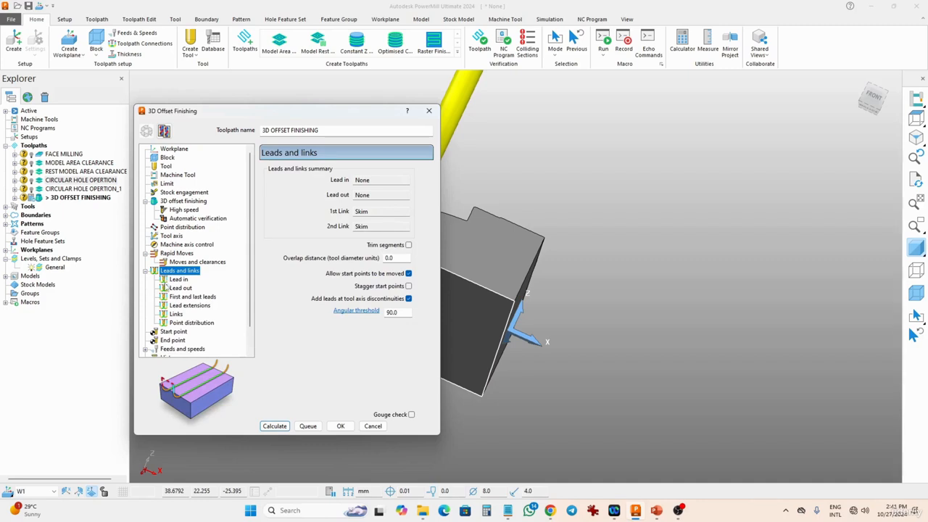
pyautogui.click(176, 314)
pyautogui.click(364, 182)
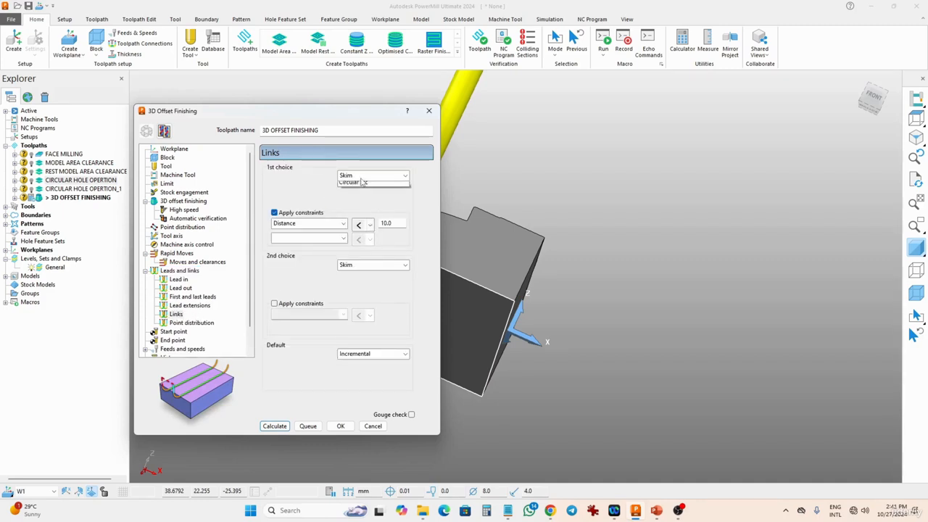
pyautogui.click(353, 227)
pyautogui.click(350, 265)
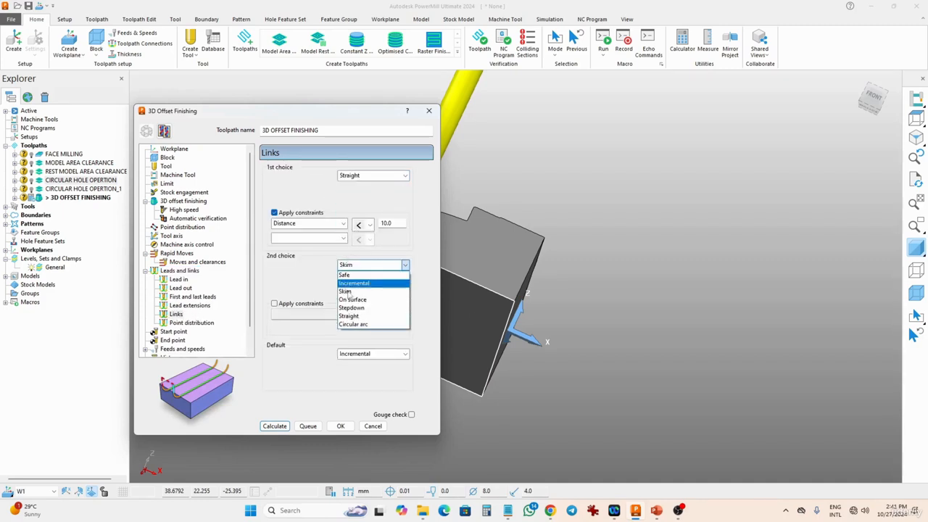
pyautogui.click(348, 316)
pyautogui.click(353, 354)
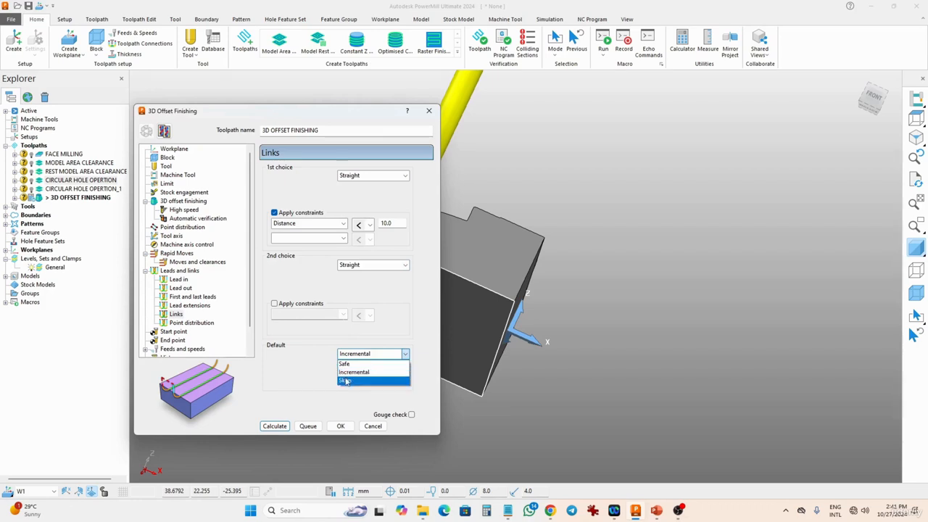
pyautogui.click(345, 381)
# Set spindle speed to 15000 rpm, cutting feed to 1500 mm/min, plunging feed to 500 mm/min, and coolant to Flood
pyautogui.click(182, 356)
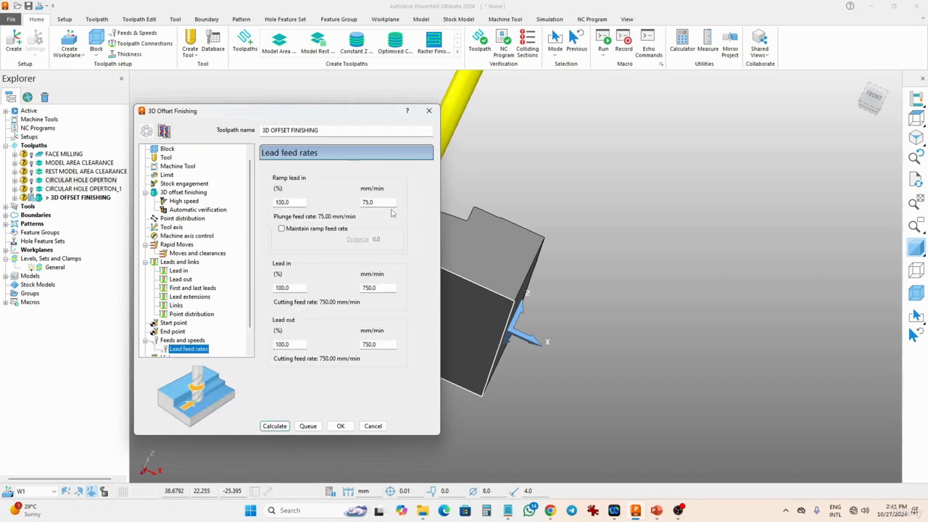
pyautogui.click(182, 341)
pyautogui.doubleClick(294, 203)
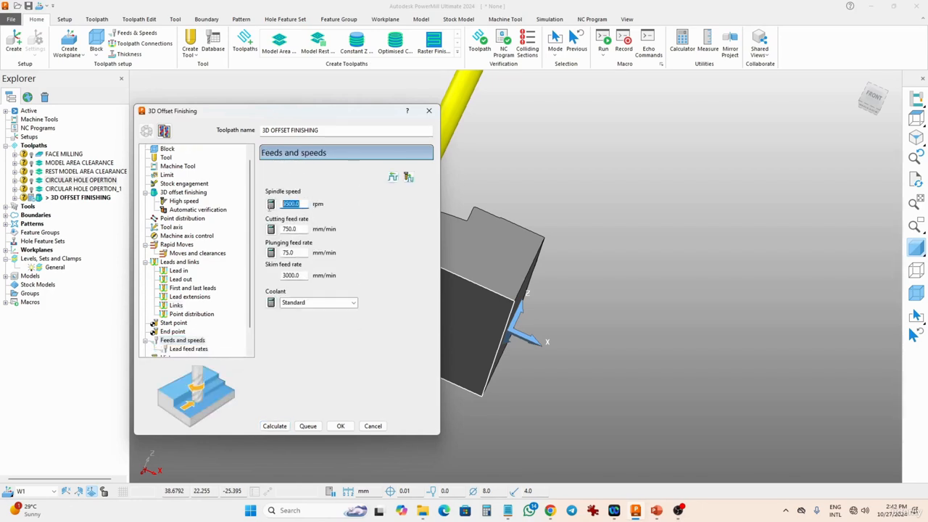
pyautogui.write('1')
pyautogui.press('Tab')
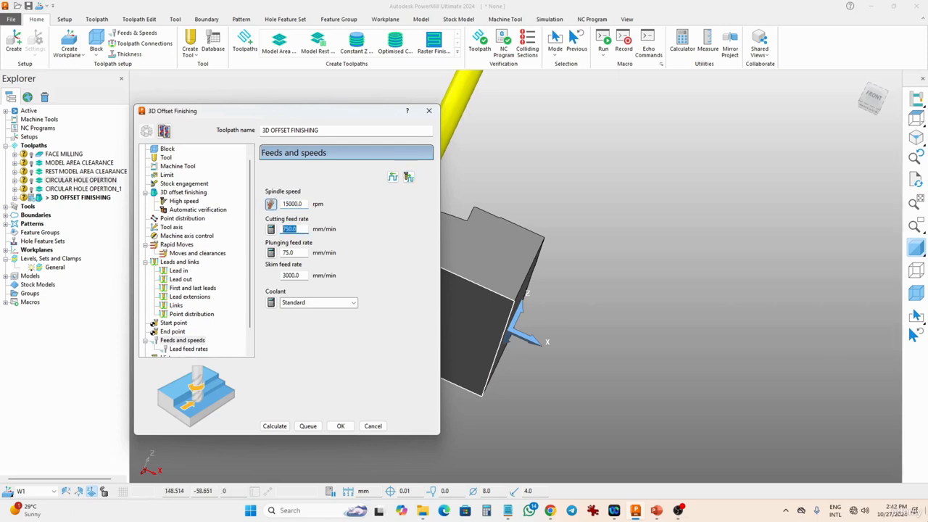
pyautogui.write('1500')
pyautogui.press('Tab')
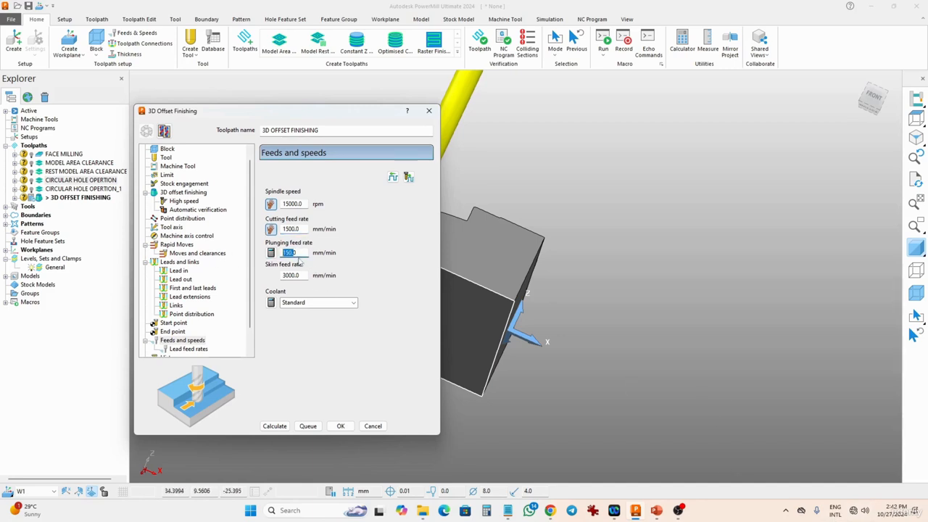
pyautogui.write('500')
pyautogui.click(314, 303)
pyautogui.click(298, 330)
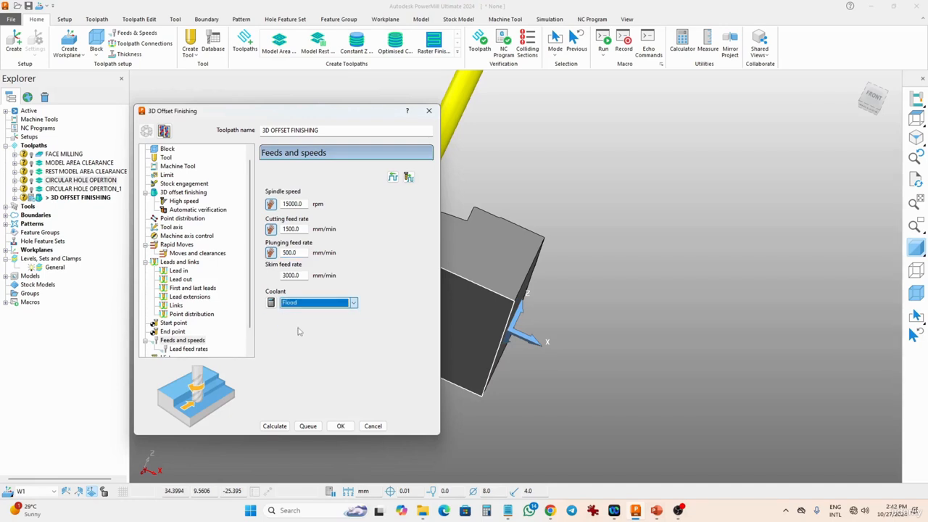
# Calculate the 3D offset finishing toolpath and bring the whole part into view
pyautogui.click(277, 427)
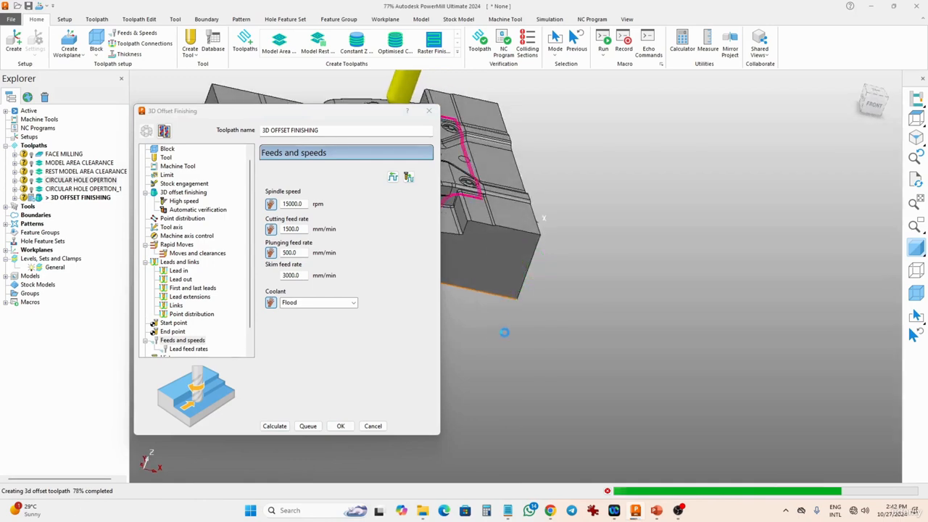
pyautogui.keyDown('shift'); pyautogui.moveTo(486, 234); pyautogui.dragTo(740, 312, button='middle'); pyautogui.keyUp('shift')
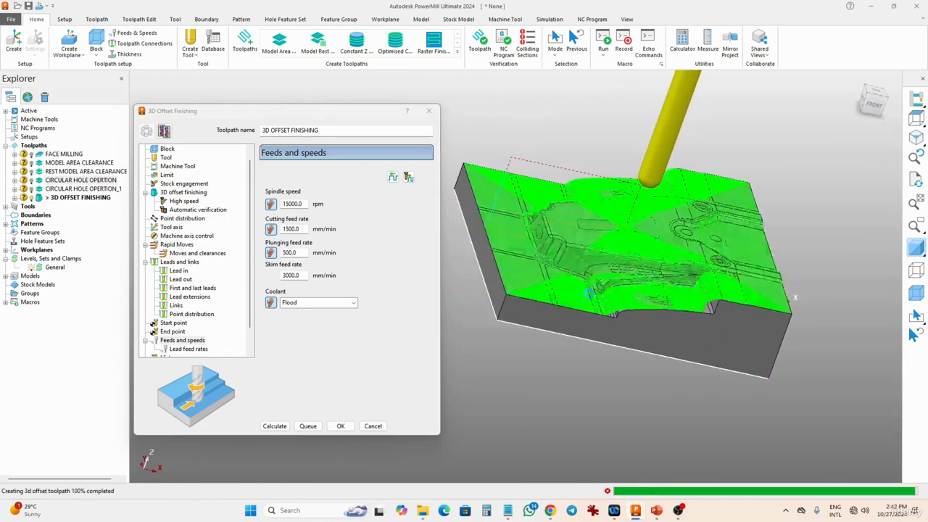
# Examine the calculated 3D offset finishing passes and the stepover settings, closing the toolpath's dialog
pyautogui.moveTo(594, 292); pyautogui.dragTo(508, 277, button='middle')
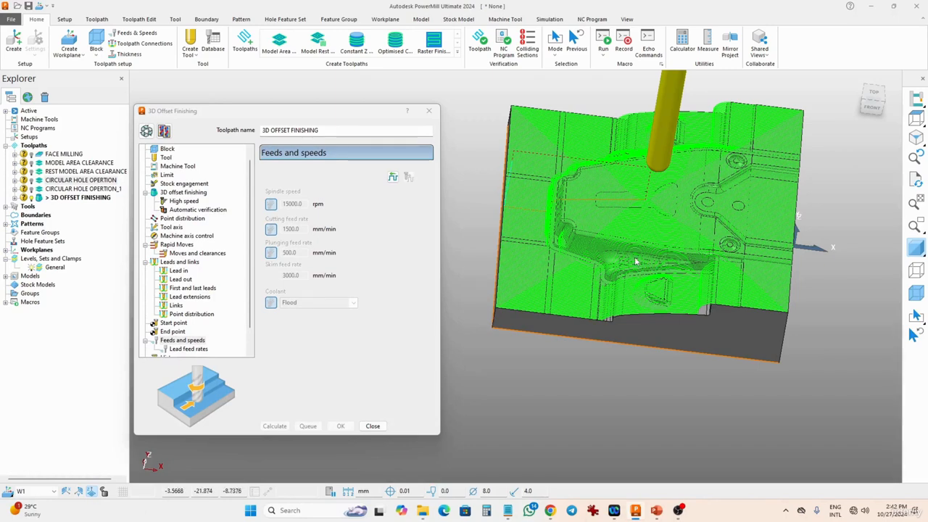
pyautogui.scroll(3, 635, 261)
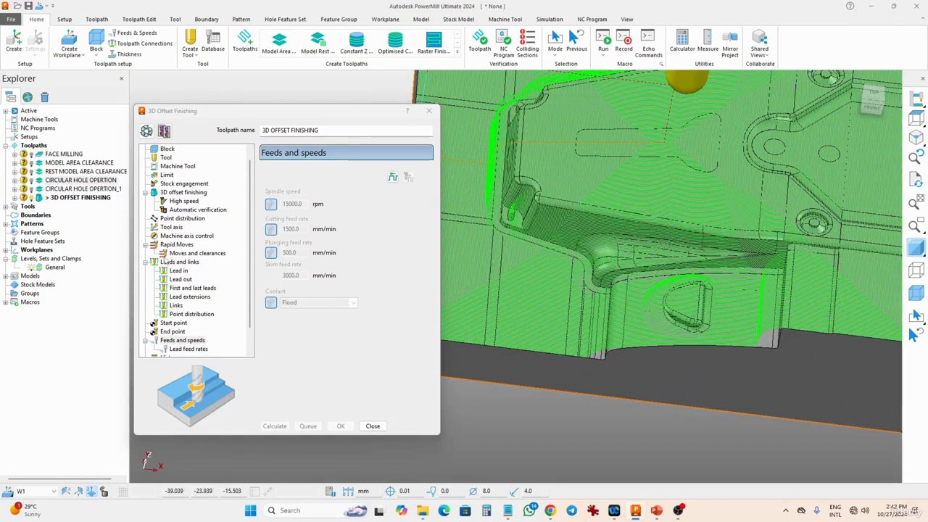
pyautogui.click(174, 195)
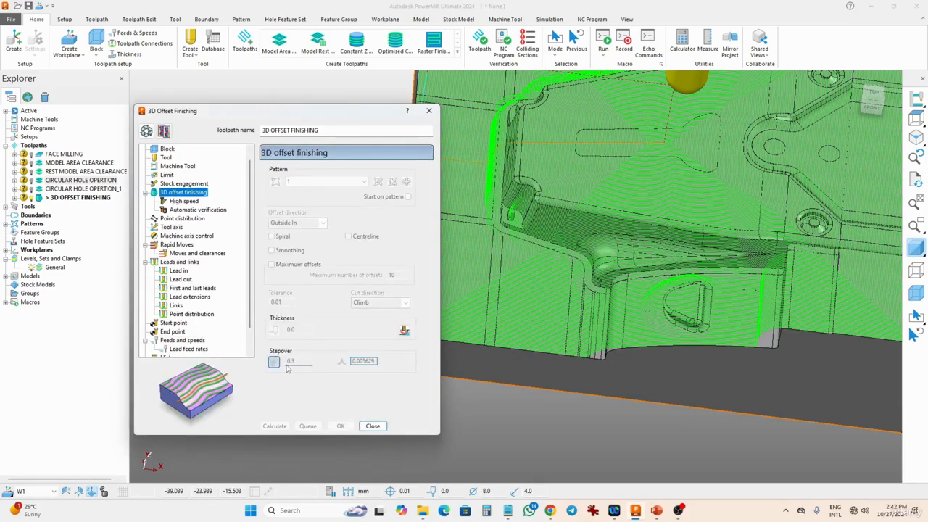
pyautogui.click(372, 425)
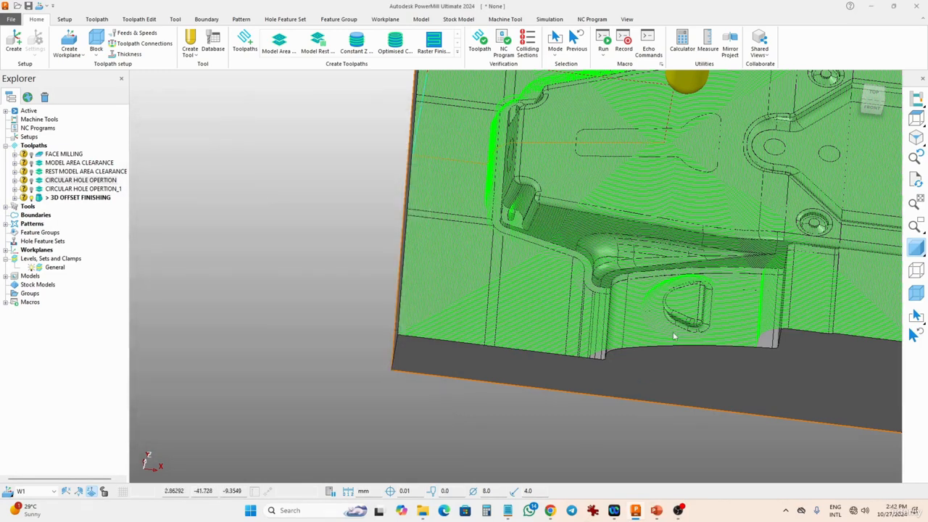
pyautogui.scroll(-6, 809, 274)
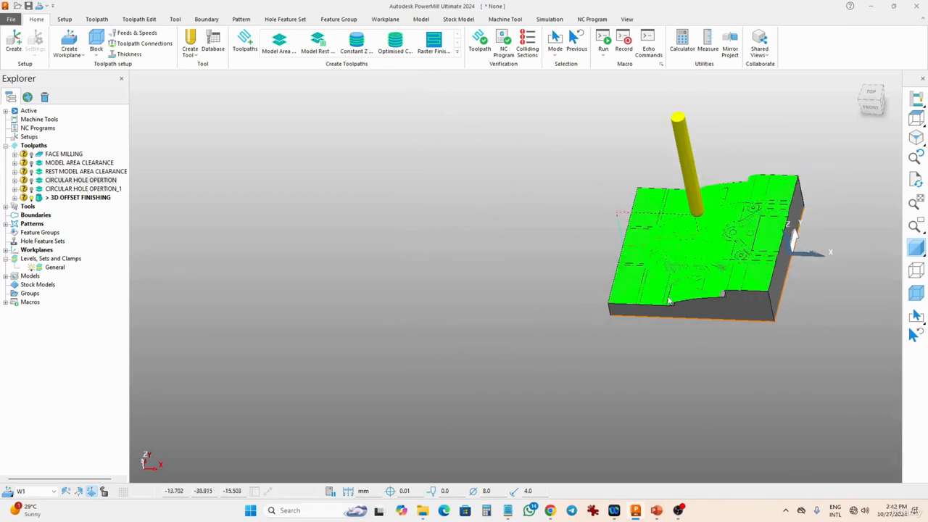
pyautogui.moveTo(723, 233); pyautogui.dragTo(809, 234, button='middle')
pyautogui.scroll(5, 641, 260)
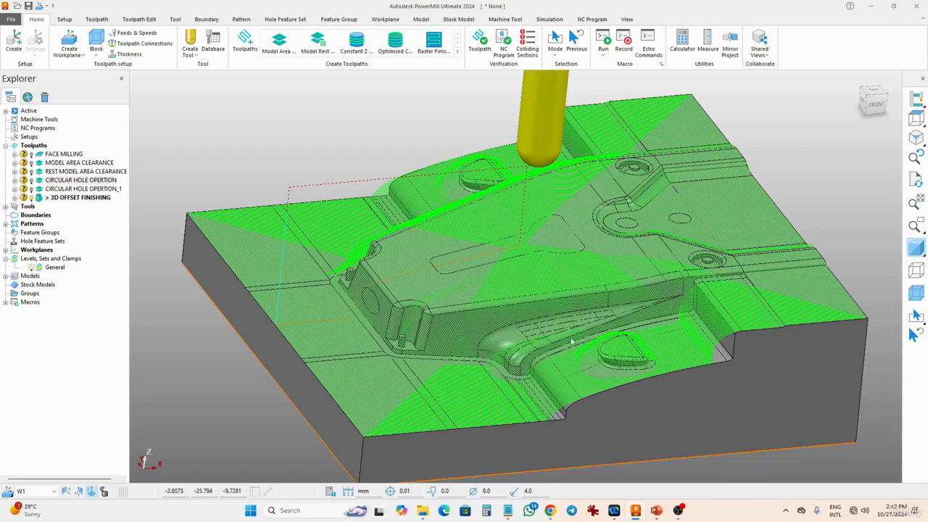
pyautogui.moveTo(354, 293); pyautogui.dragTo(624, 323, button='middle')
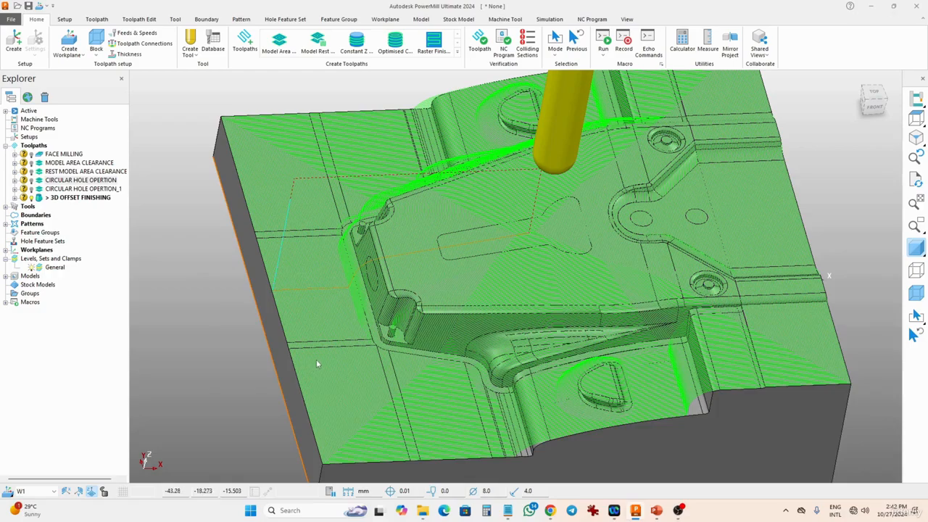
pyautogui.scroll(8, 312, 363)
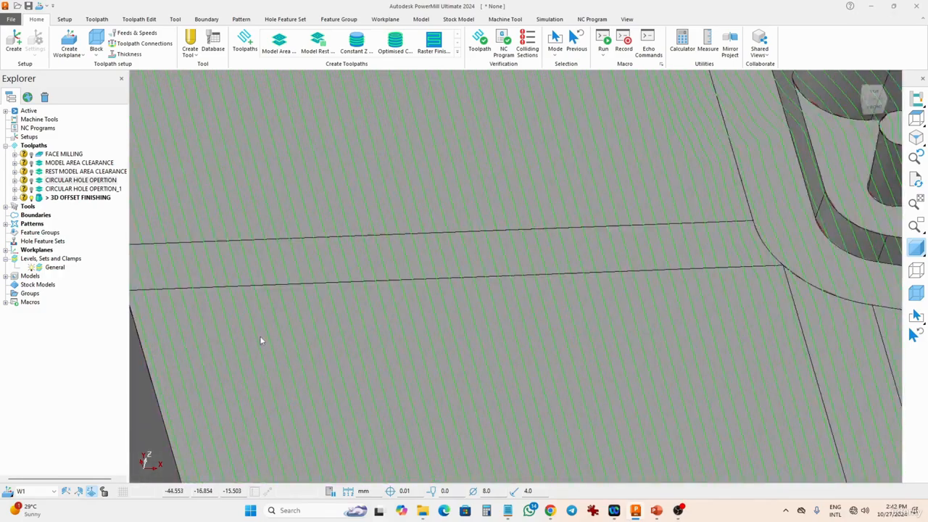
pyautogui.scroll(-8, 260, 338)
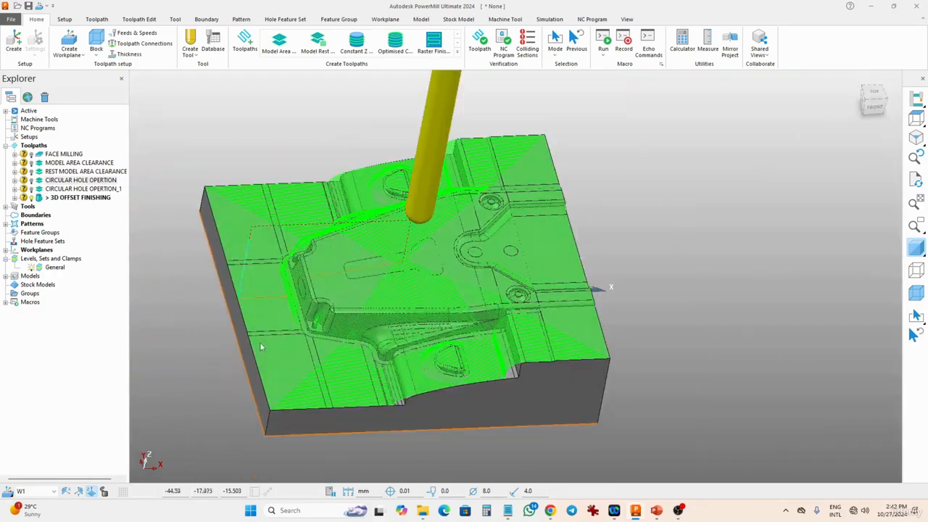
pyautogui.moveTo(729, 276); pyautogui.dragTo(657, 253, button='middle')
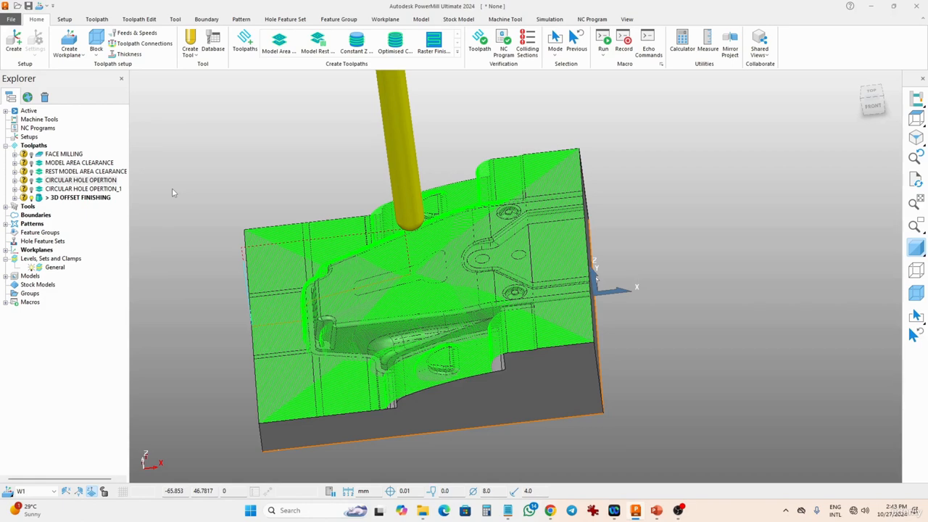
# Create a Raster Finishing toolpath from the finishing strategies and name it RASTER FININSHING
pyautogui.click(244, 40)
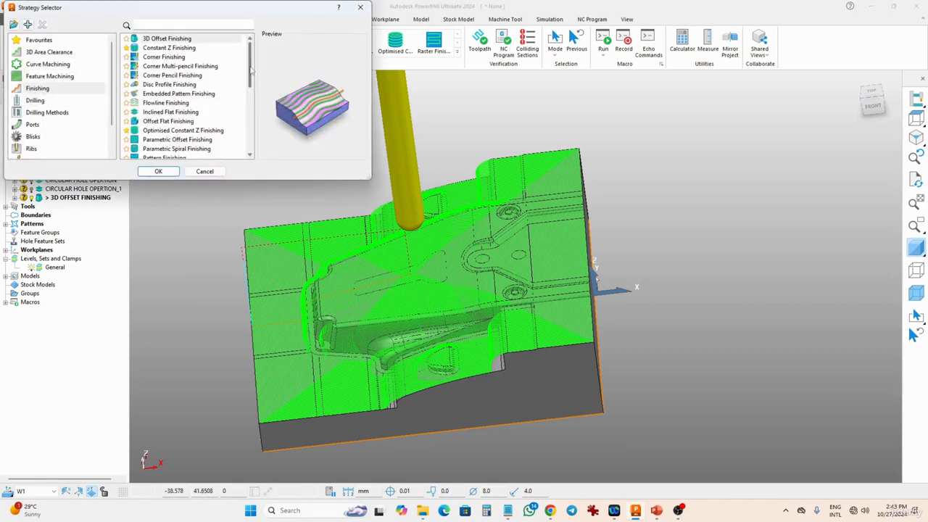
pyautogui.scroll(-1, 250, 83)
pyautogui.scroll(-3, 248, 94)
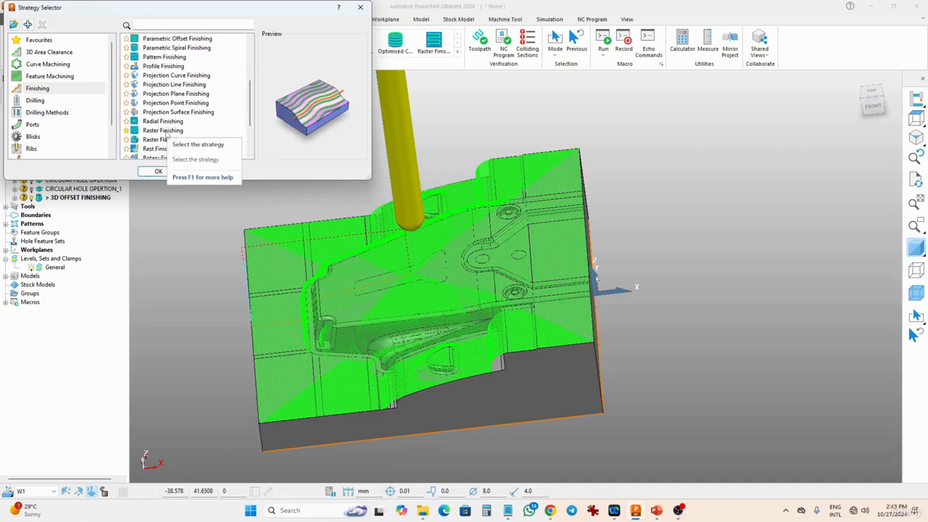
pyautogui.click(164, 132)
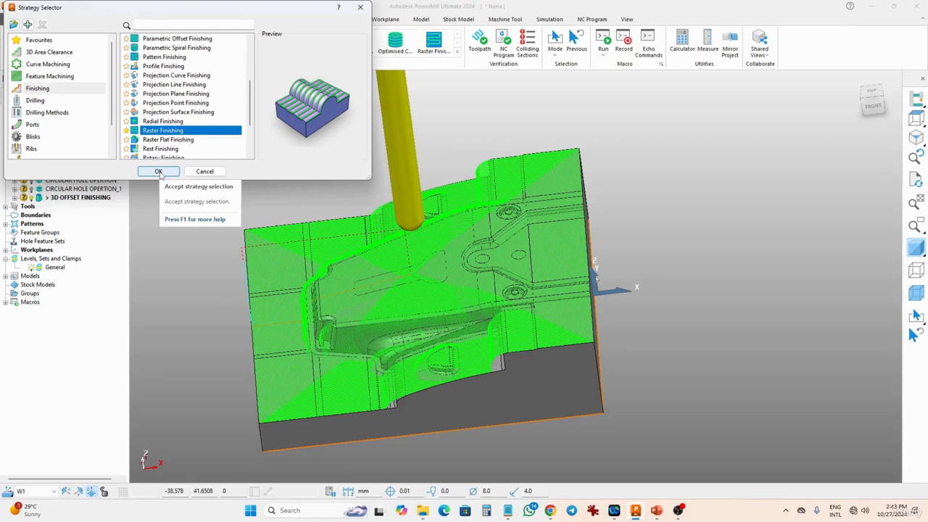
pyautogui.click(159, 172)
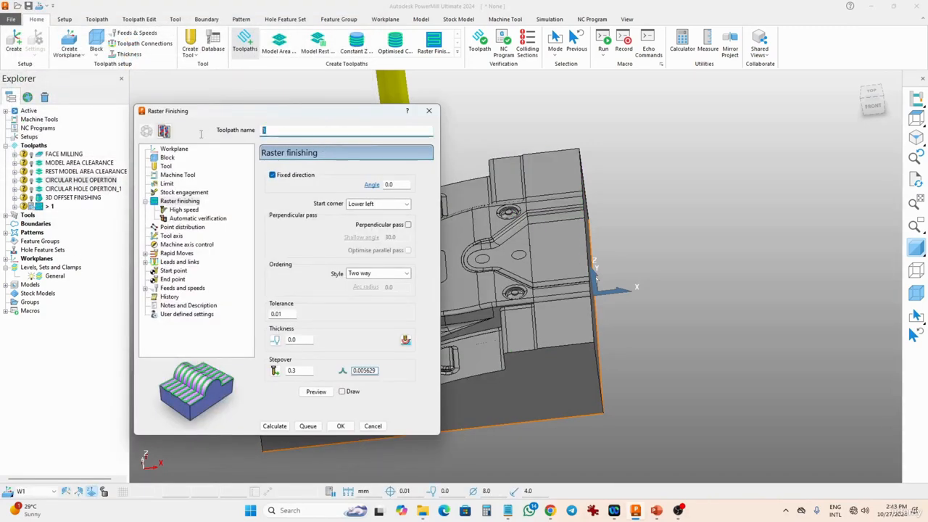
pyautogui.write('RASTER FINING')
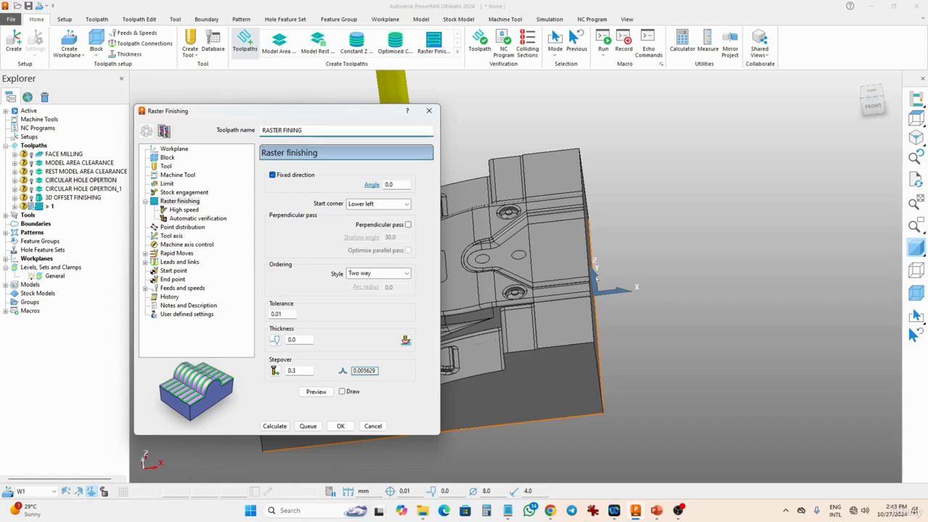
pyautogui.press('BackSpace')
pyautogui.press('BackSpace')
pyautogui.write('SHING')
pyautogui.click(166, 183)
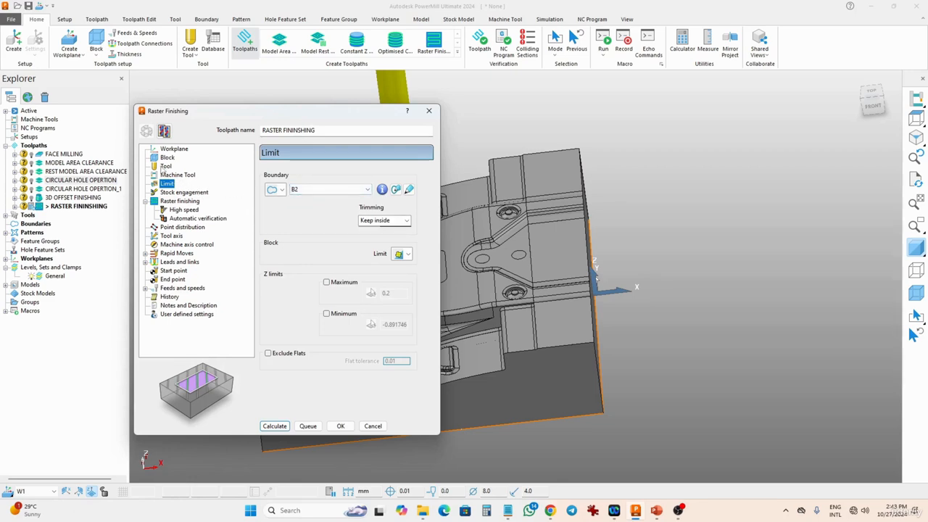
# Create a ball nosed tool named 5MM BN with a 5 mm diameter for the raster finishing toolpath
pyautogui.click(166, 167)
pyautogui.click(302, 172)
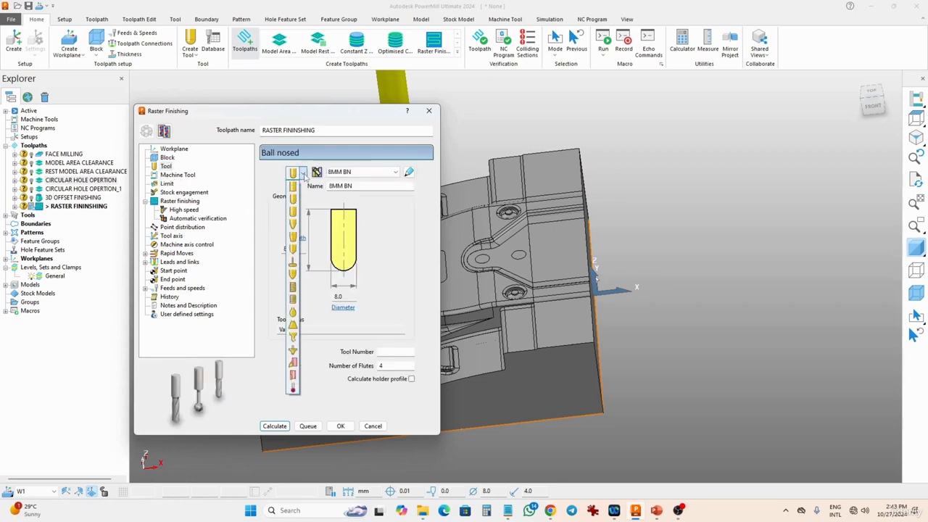
pyautogui.click(317, 203)
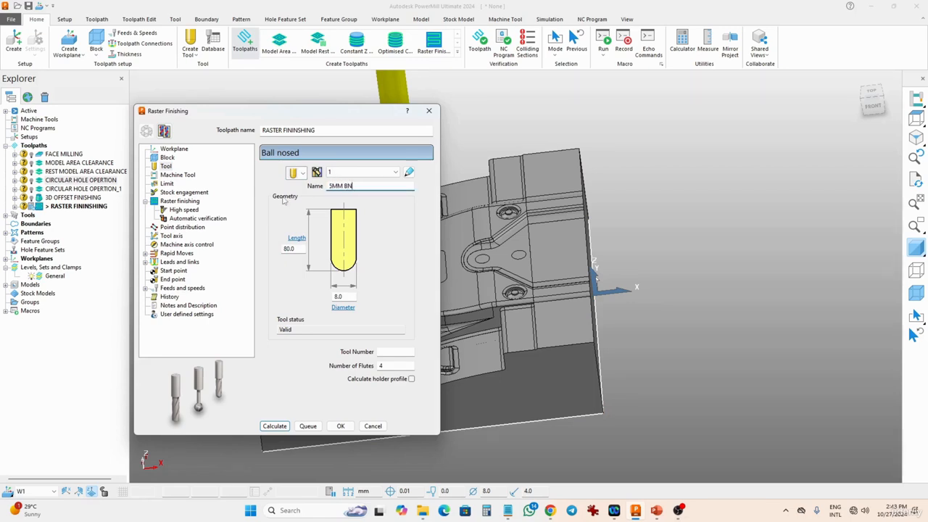
pyautogui.doubleClick(338, 296)
pyautogui.write('5')
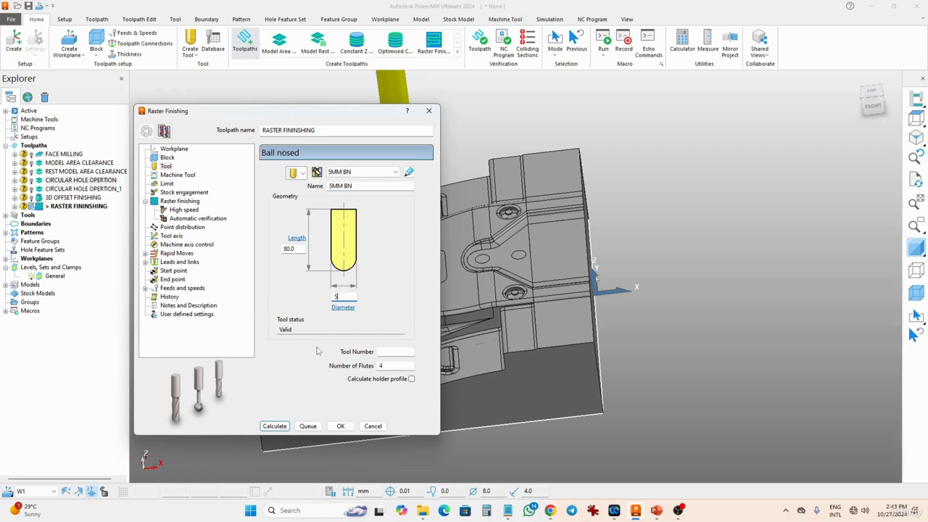
pyautogui.click(390, 366)
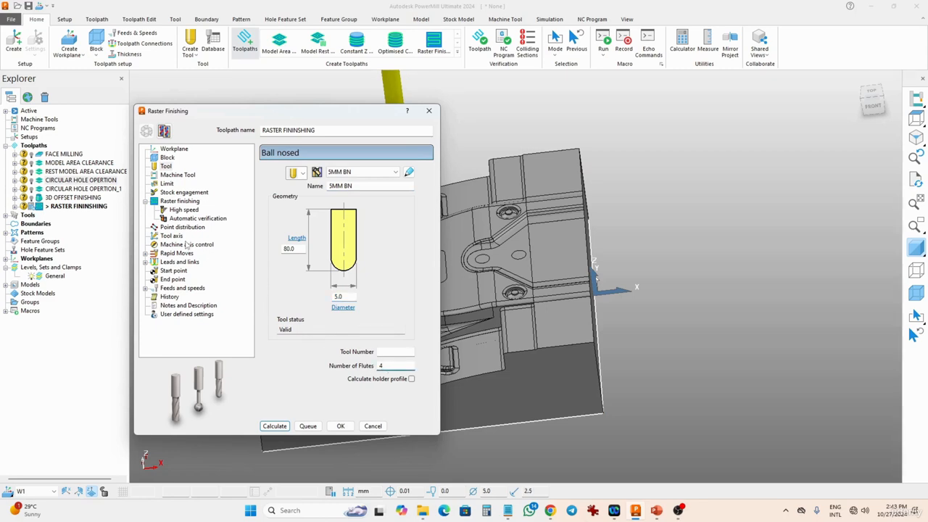
# Set the raster finishing stepover to 0.15 and keep the ordering style as Two way
pyautogui.click(180, 202)
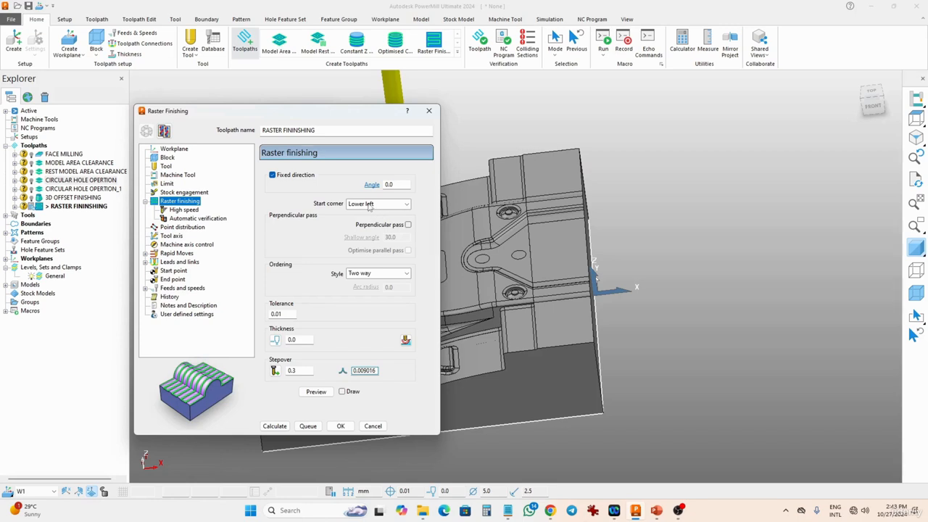
pyautogui.doubleClick(299, 371)
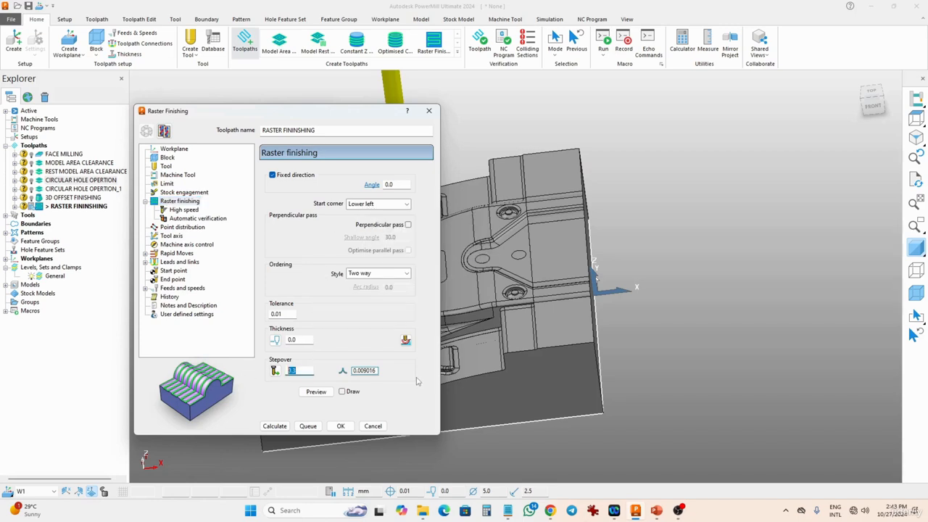
pyautogui.write('0')
pyautogui.click(368, 274)
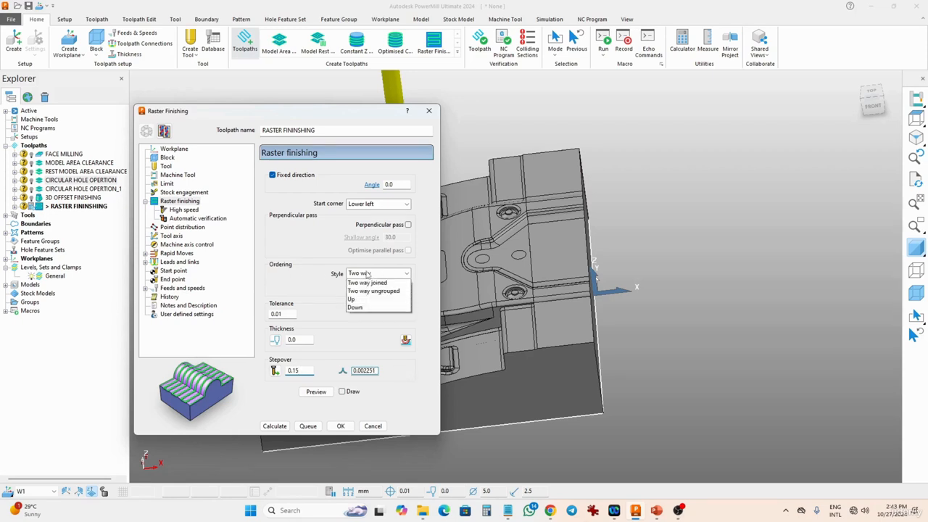
pyautogui.click(368, 274)
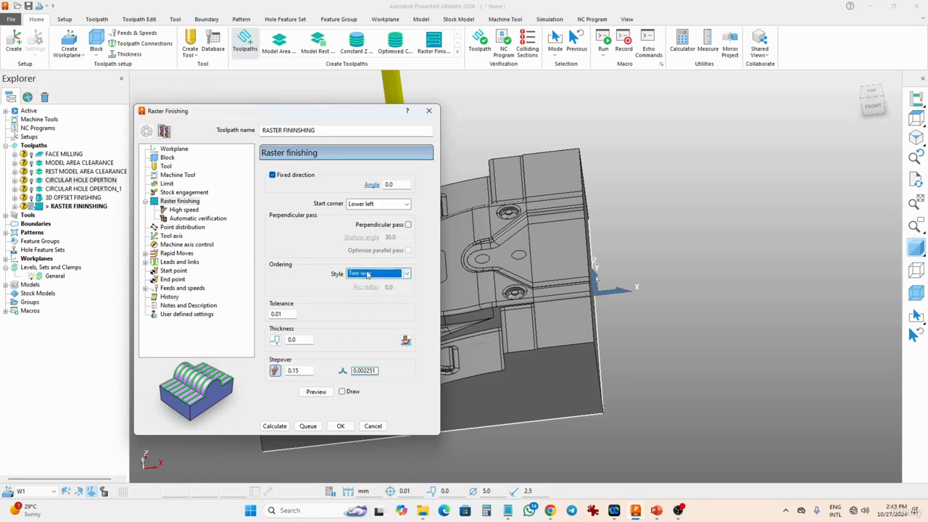
# Review the rapid move and link settings, calculate the raster finishing toolpath, and close its dialog
pyautogui.click(177, 254)
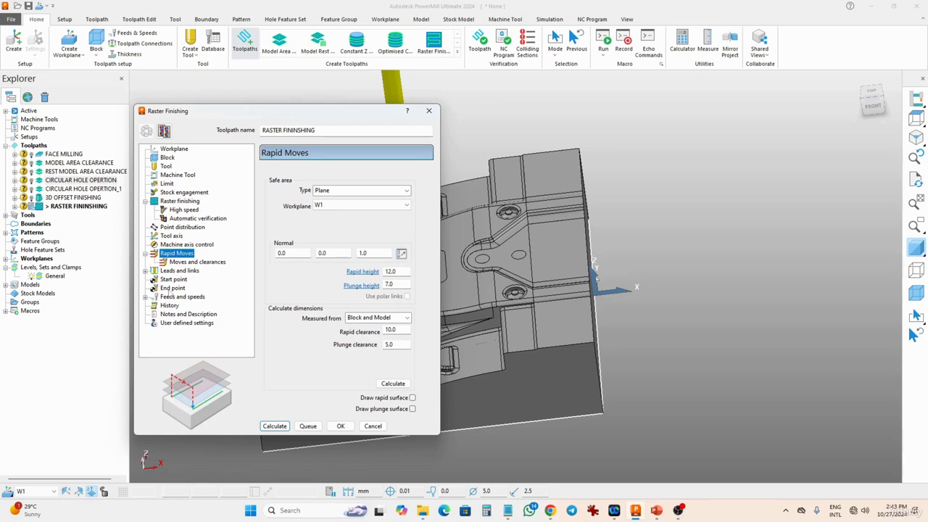
pyautogui.click(173, 273)
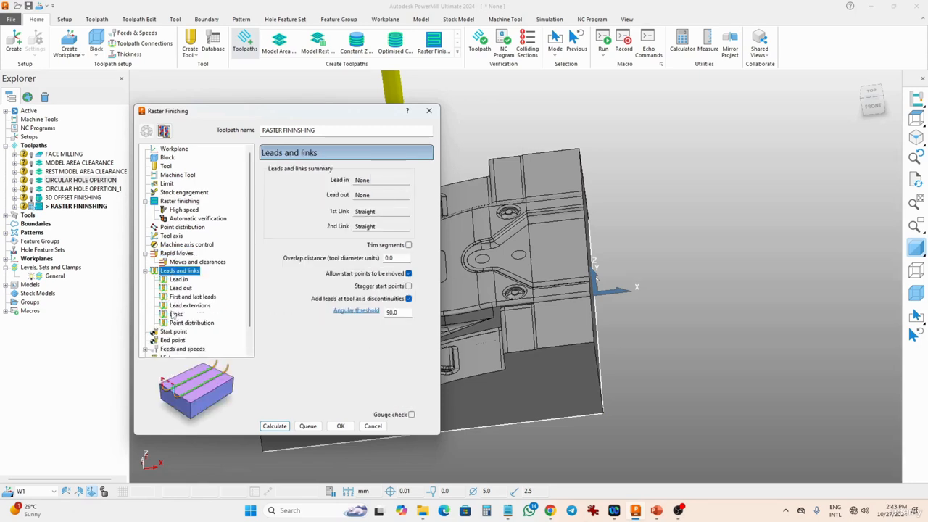
pyautogui.click(176, 314)
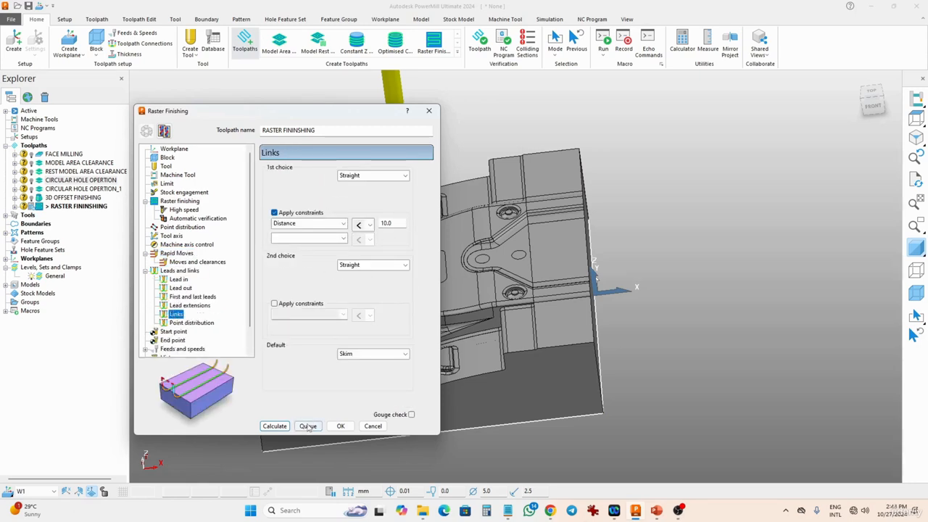
pyautogui.click(275, 426)
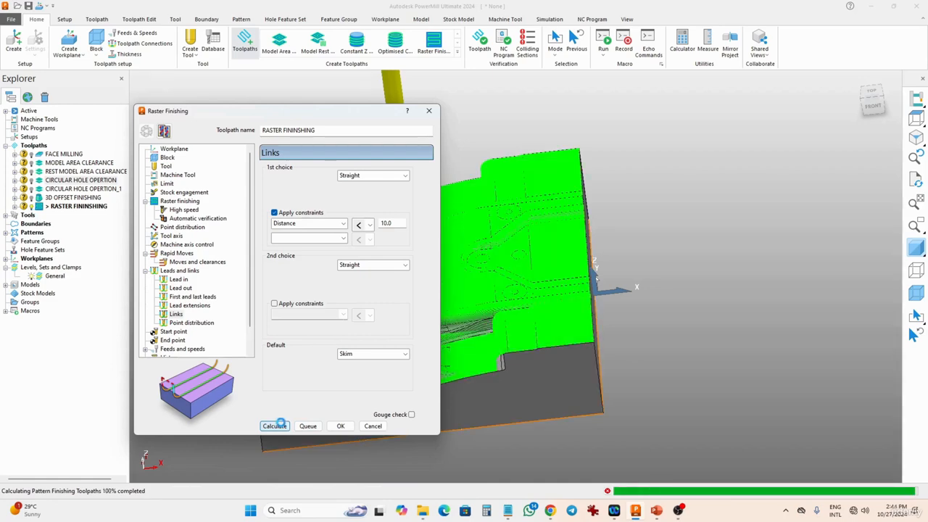
pyautogui.moveTo(504, 306); pyautogui.dragTo(574, 358, button='middle')
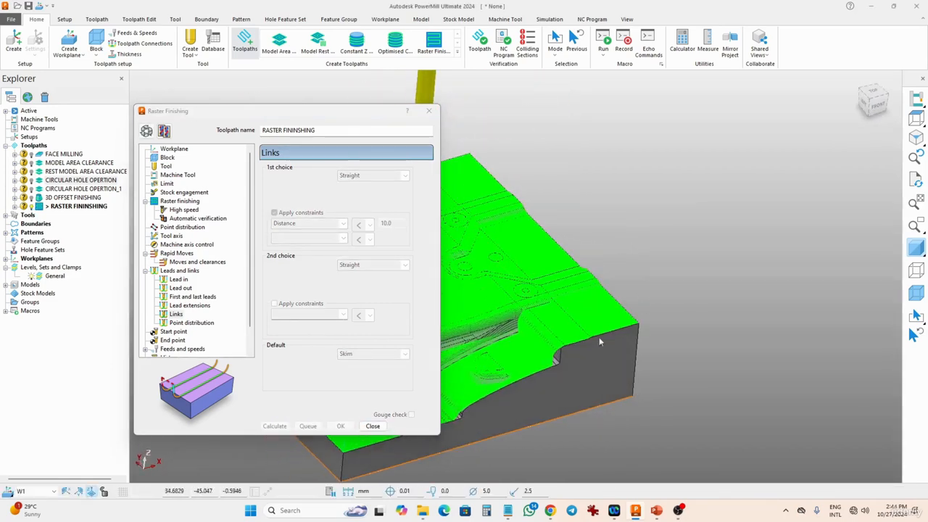
pyautogui.click(372, 426)
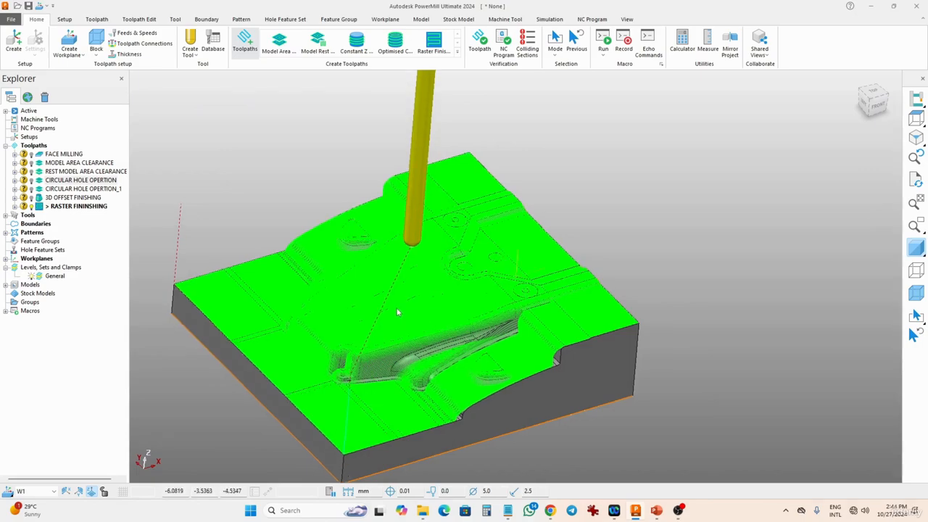
# Examine the raster passes around the circular recess and hide the RASTER FININSHING toolpath from the model view
pyautogui.moveTo(395, 337); pyautogui.dragTo(388, 260, button='middle')
pyautogui.scroll(5, 511, 308)
pyautogui.scroll(5, 508, 306)
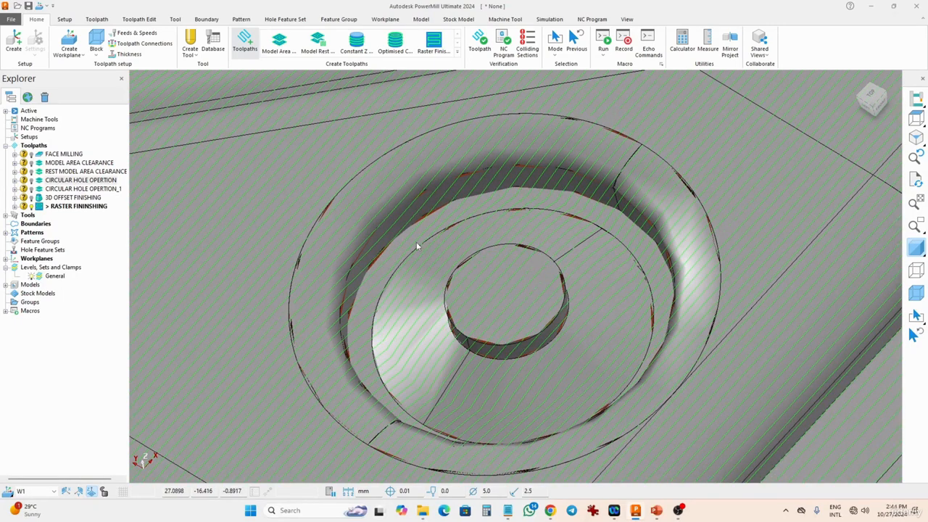
pyautogui.click(38, 207)
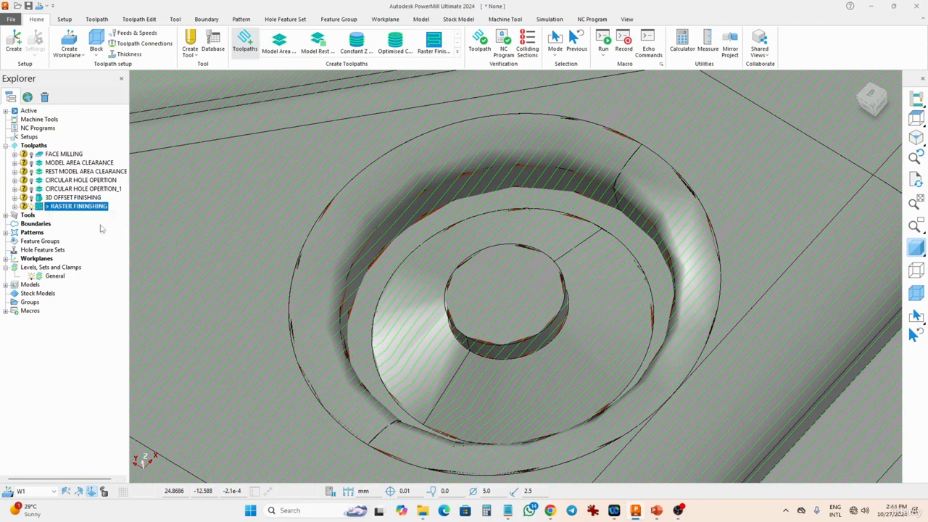
pyautogui.click(30, 207)
pyautogui.scroll(-5, 452, 290)
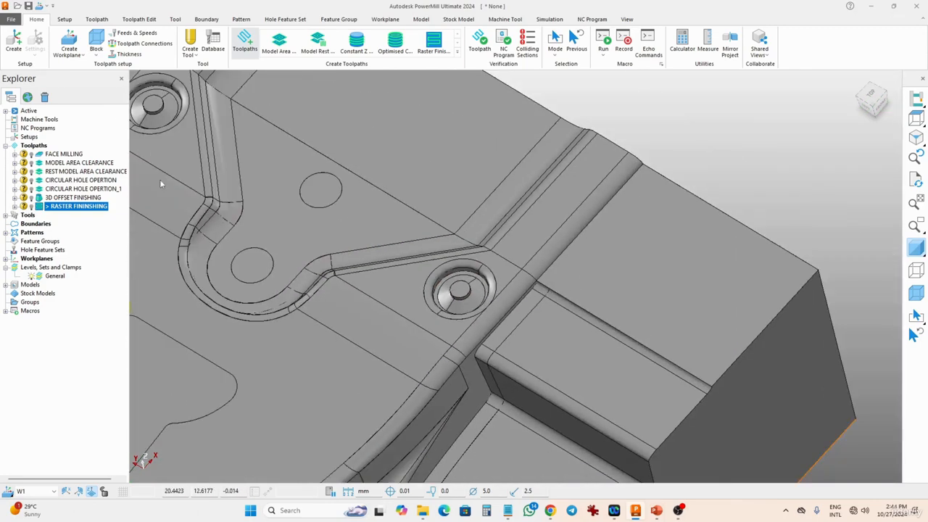
pyautogui.scroll(-2, 161, 138)
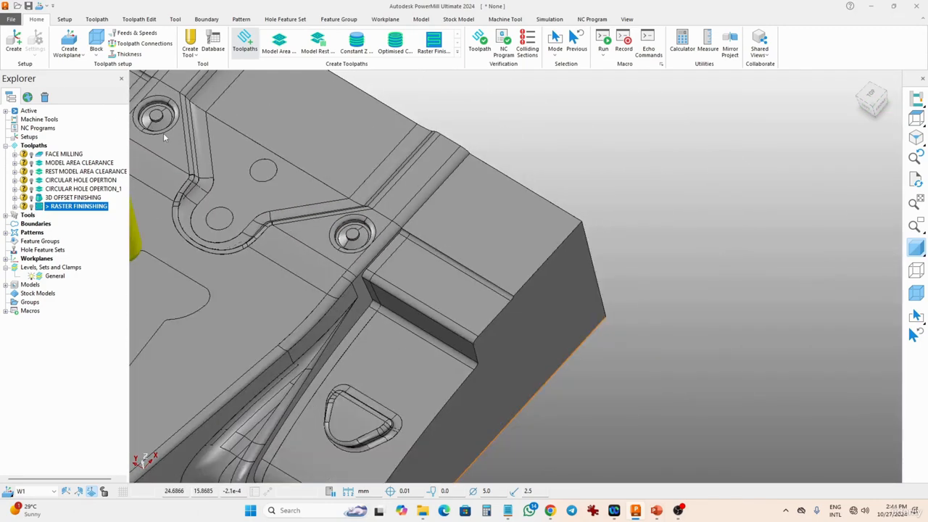
pyautogui.keyDown('shift'); pyautogui.moveTo(163, 133); pyautogui.dragTo(354, 169, button='middle'); pyautogui.keyUp('shift')
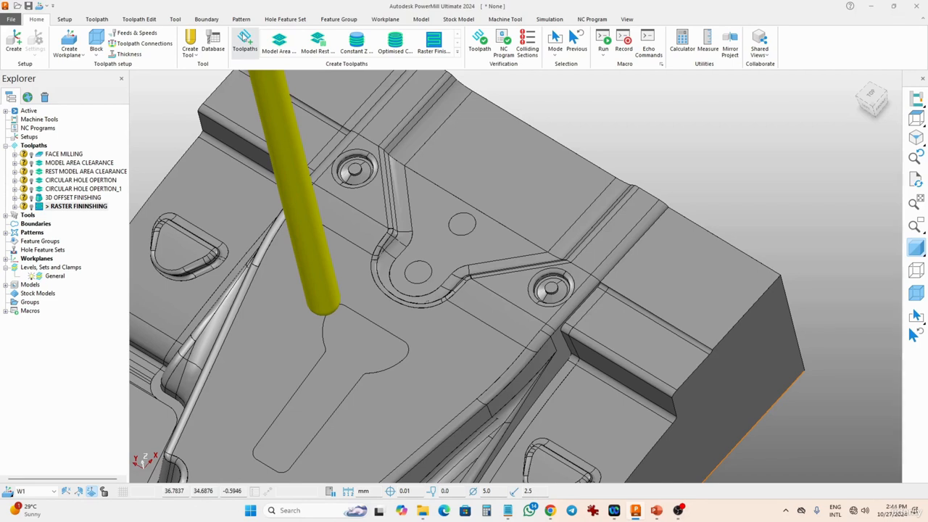
# Start a Constant Z Finishing toolpath for the circular recess near the block's central profile
pyautogui.click(245, 36)
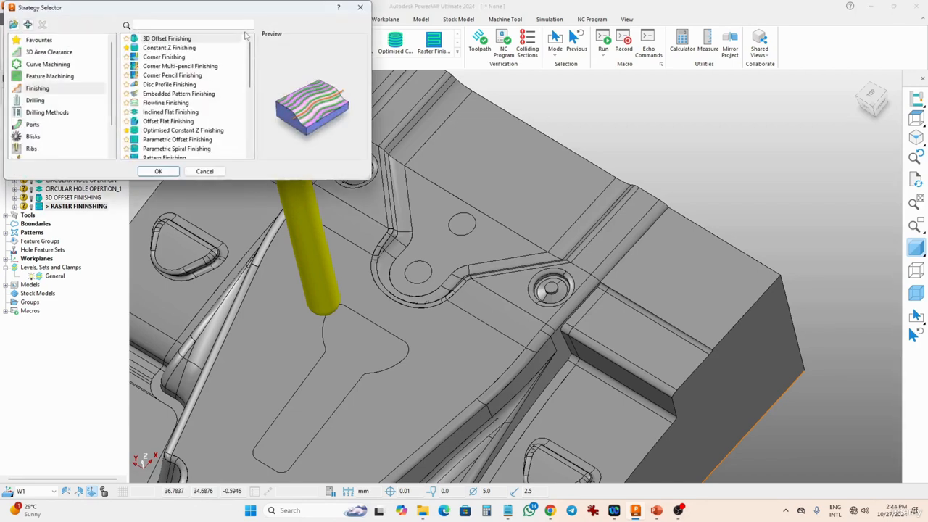
pyautogui.click(171, 48)
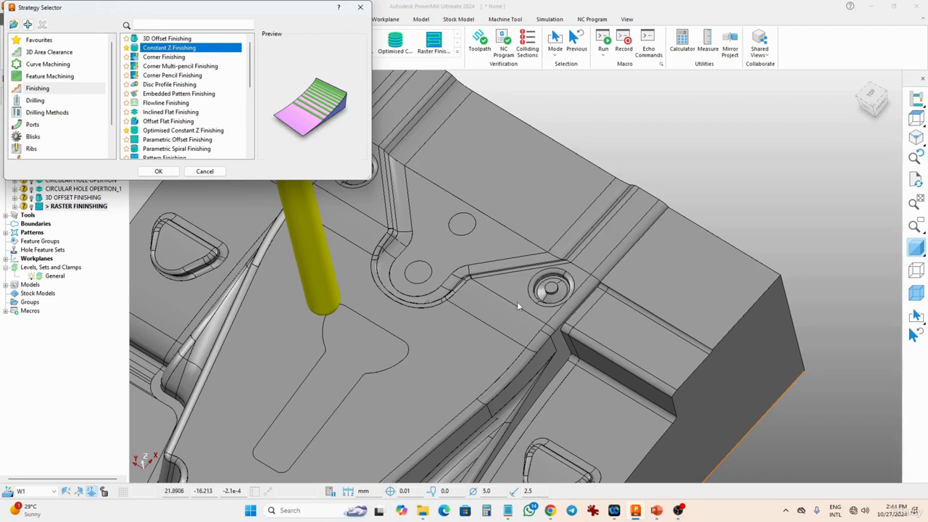
pyautogui.scroll(10, 551, 295)
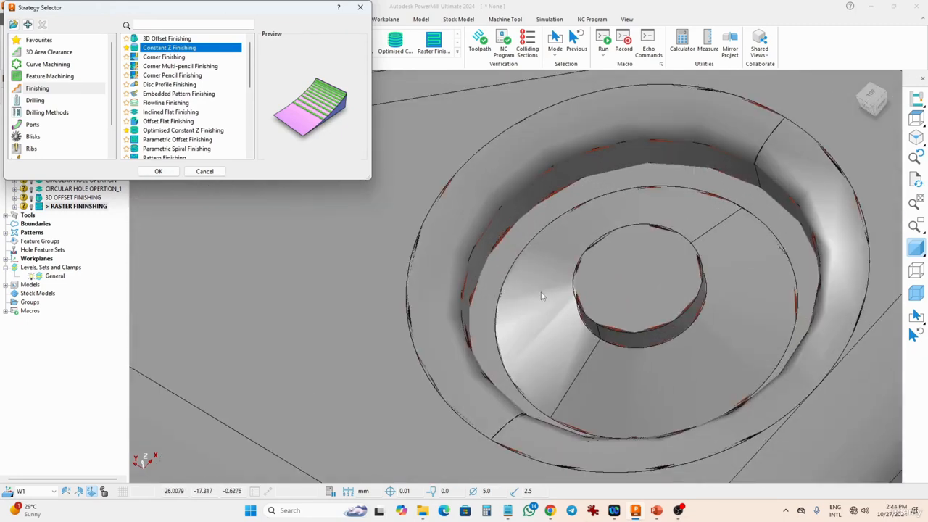
pyautogui.scroll(3, 543, 296)
pyautogui.scroll(-3, 511, 311)
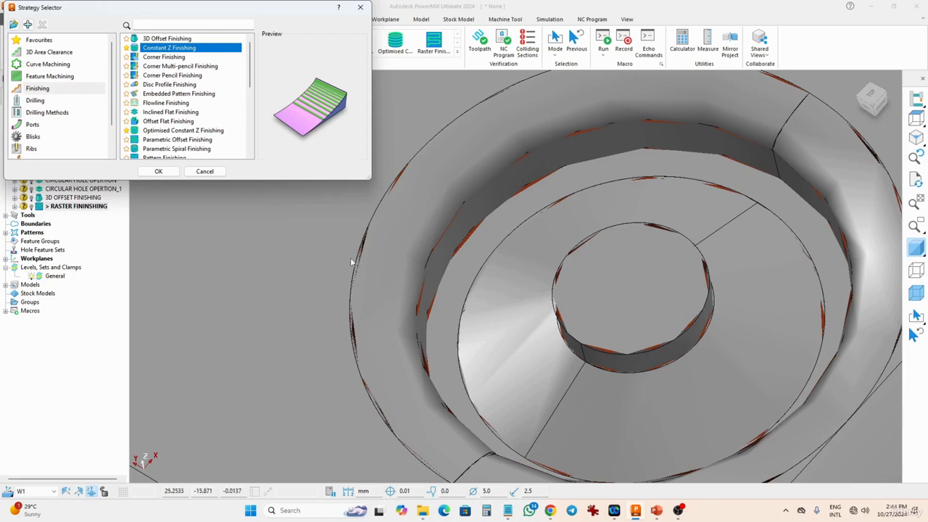
pyautogui.click(159, 171)
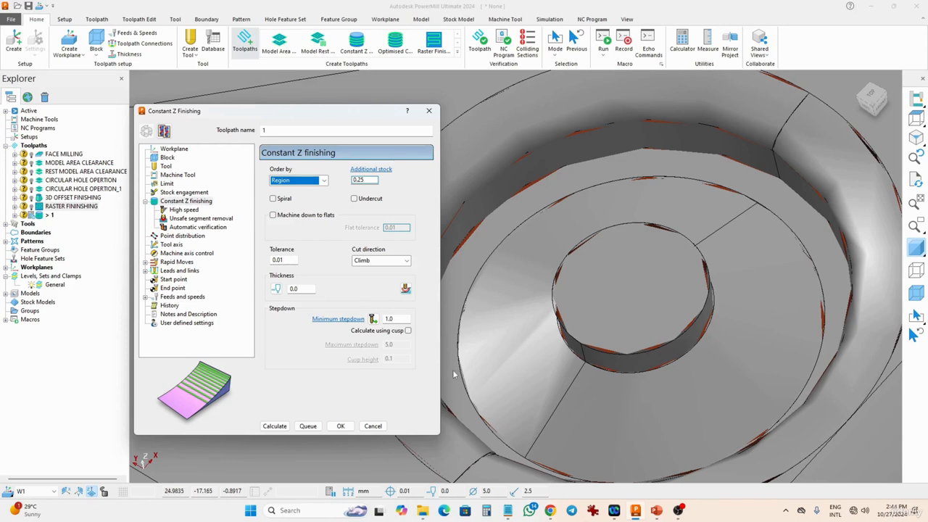
# Create a ball nosed tool named 0.8MM BN with a 0.8 mm diameter and 50 mm length for the Constant Z toolpath
pyautogui.click(166, 167)
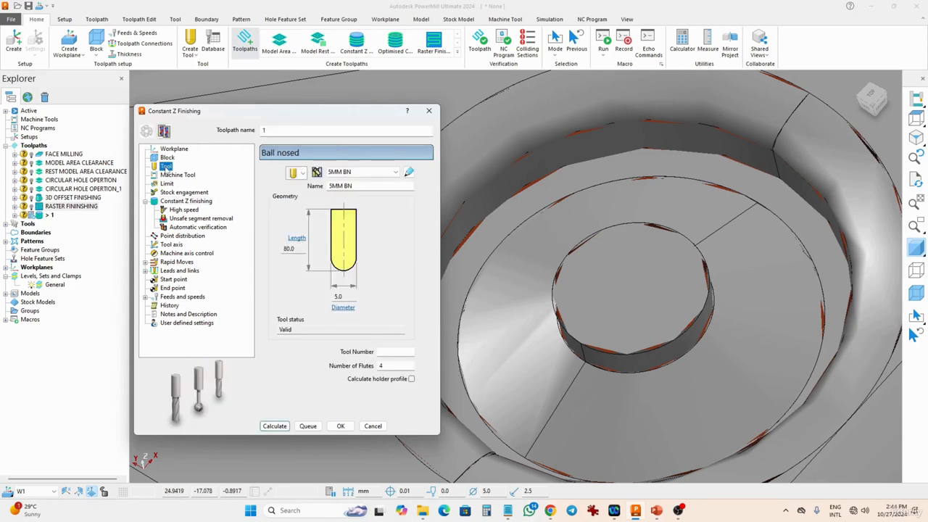
pyautogui.click(303, 174)
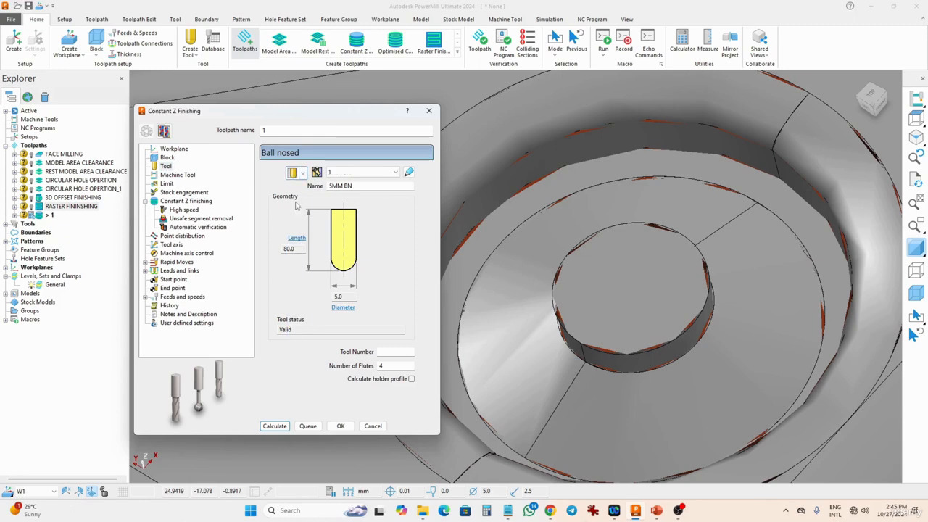
pyautogui.click(293, 199)
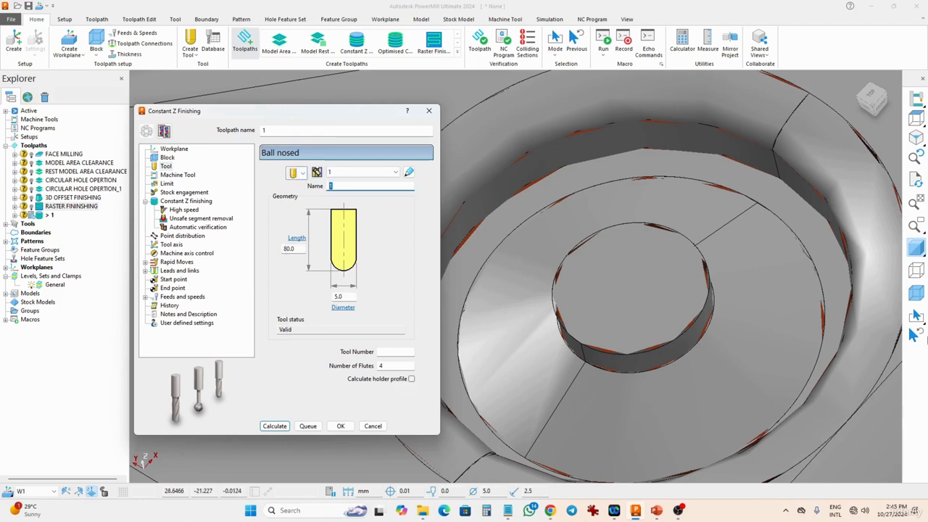
pyautogui.write('0.')
pyautogui.press('BackSpace')
pyautogui.press('BackSpace')
pyautogui.press('BackSpace')
pyautogui.doubleClick(339, 297)
pyautogui.write('0')
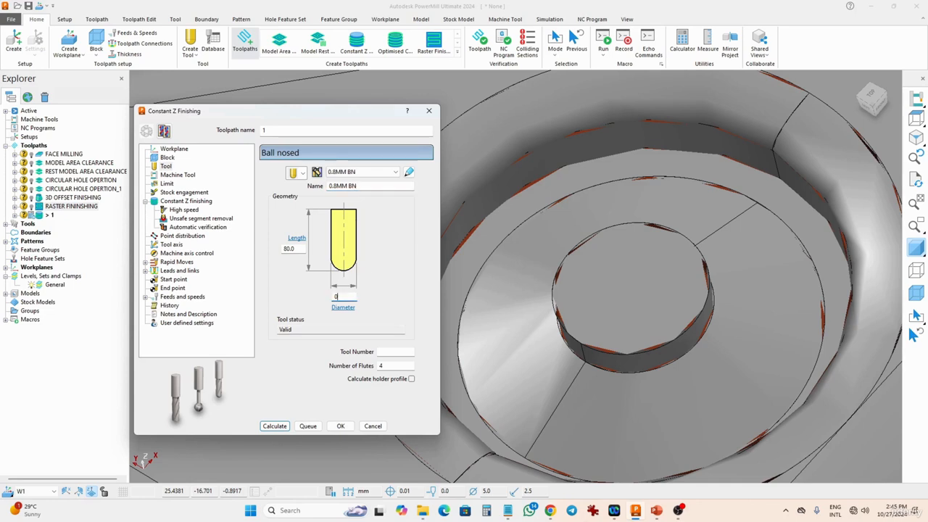
pyautogui.write('.8')
pyautogui.doubleClick(300, 248)
pyautogui.write('50')
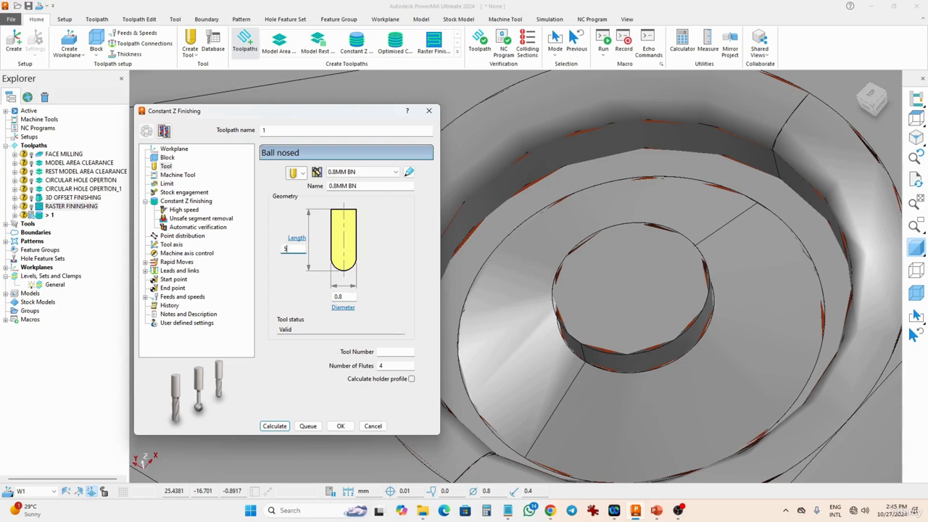
# Try to limit the Constant Z toolpath to boundary B1
pyautogui.click(167, 183)
pyautogui.click(328, 190)
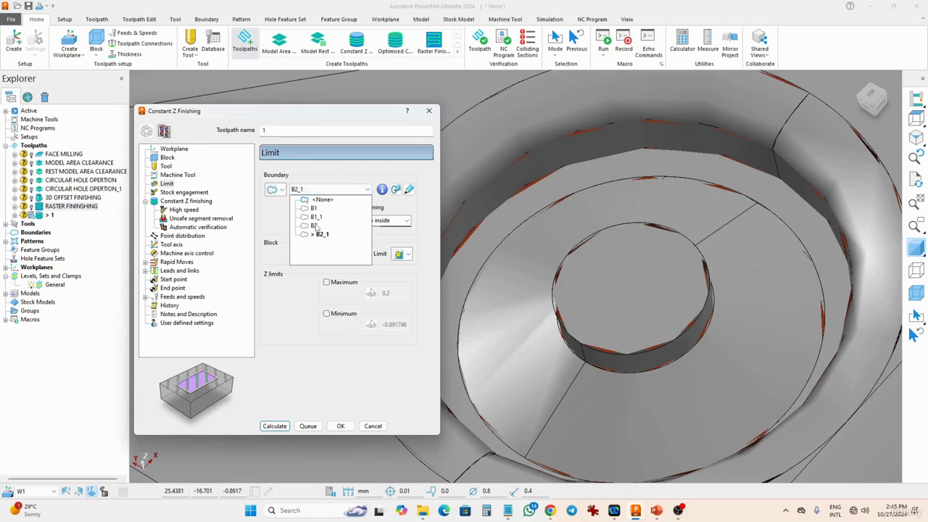
pyautogui.click(313, 209)
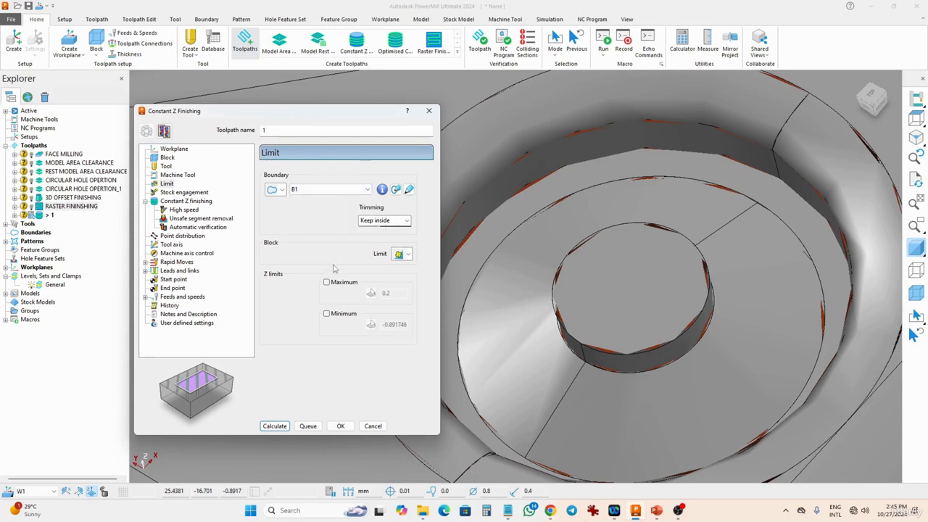
pyautogui.click(283, 428)
# Set the Constant Z minimum stepdown to 0.1 and calculate the toolpath
pyautogui.click(193, 203)
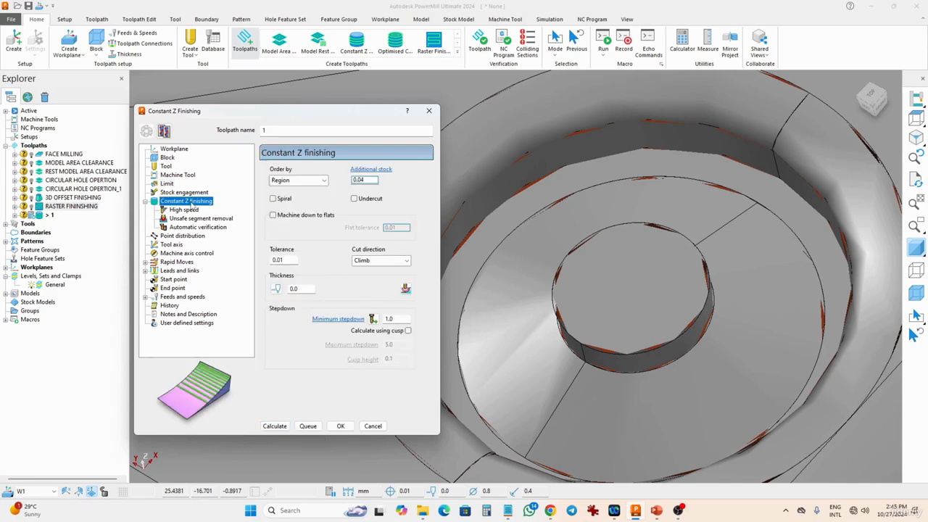
pyautogui.doubleClick(391, 319)
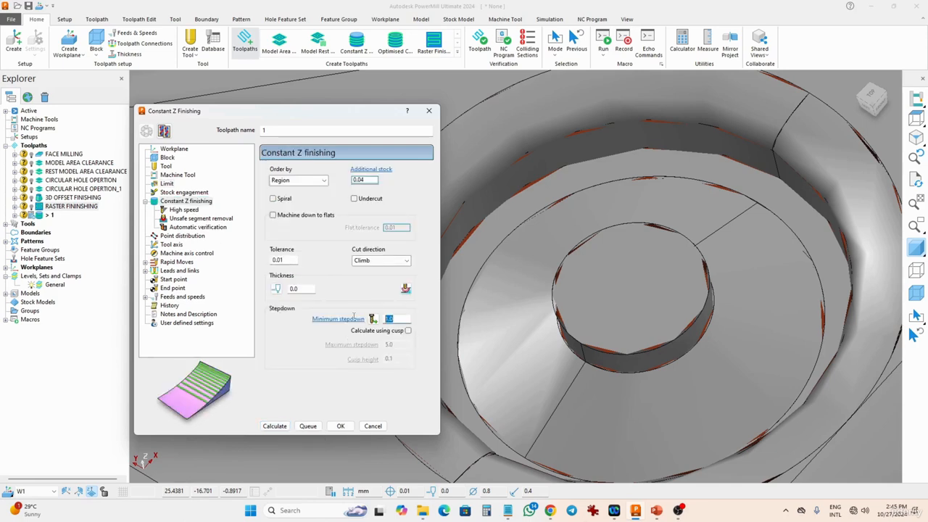
pyautogui.write('0.1')
pyautogui.click(275, 425)
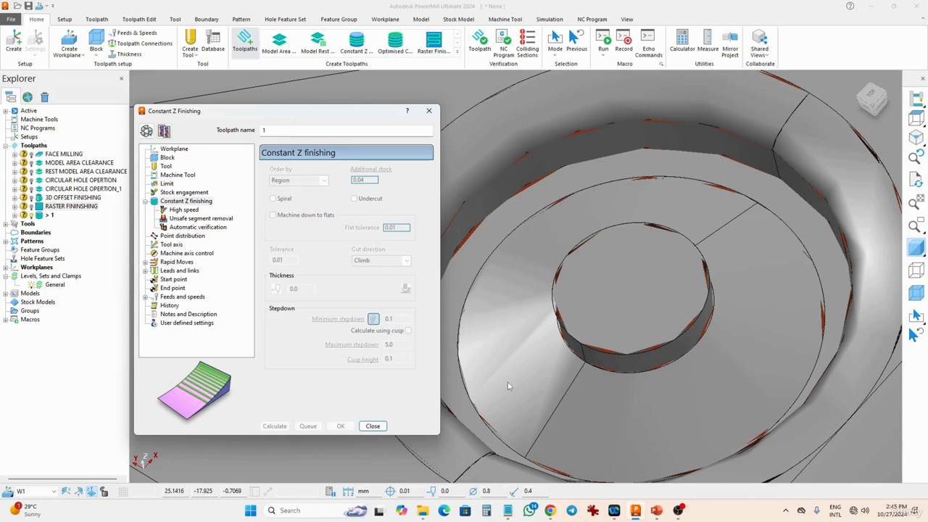
# Rename the Constant Z toolpath as CONSTANT Z FININSHING
pyautogui.doubleClick(284, 131)
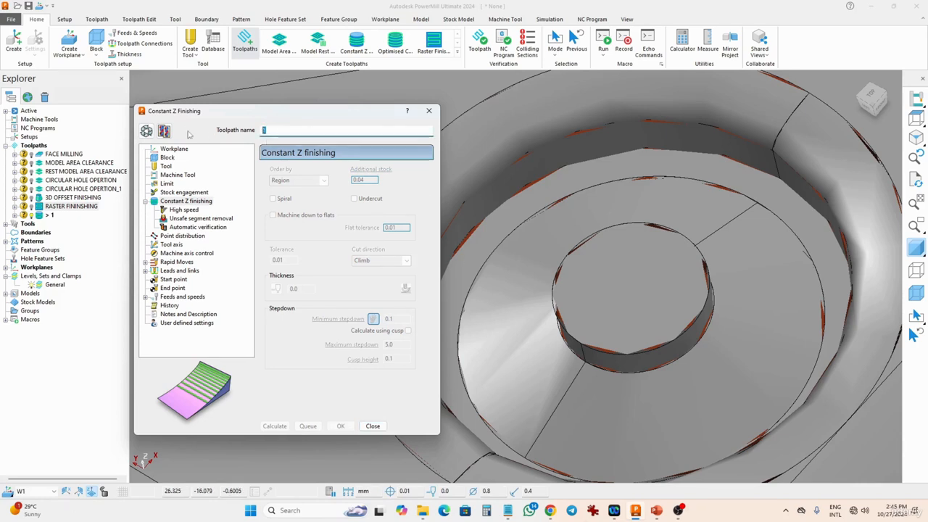
pyautogui.write('CONSTANT Z')
pyautogui.write('FINIS')
pyautogui.press('Delete')
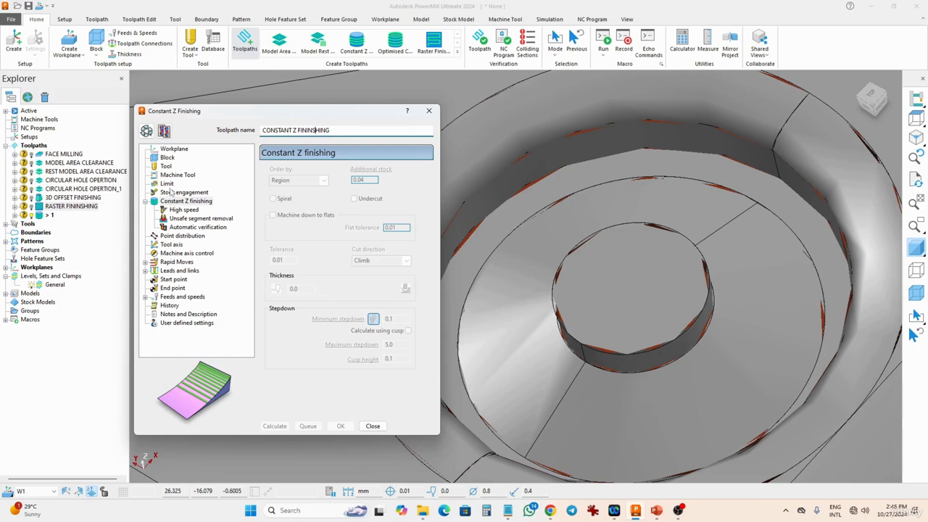
# Make the CONSTANT Z FININSHING settings editable and create a user defined boundary named B3 for its limit
pyautogui.click(147, 130)
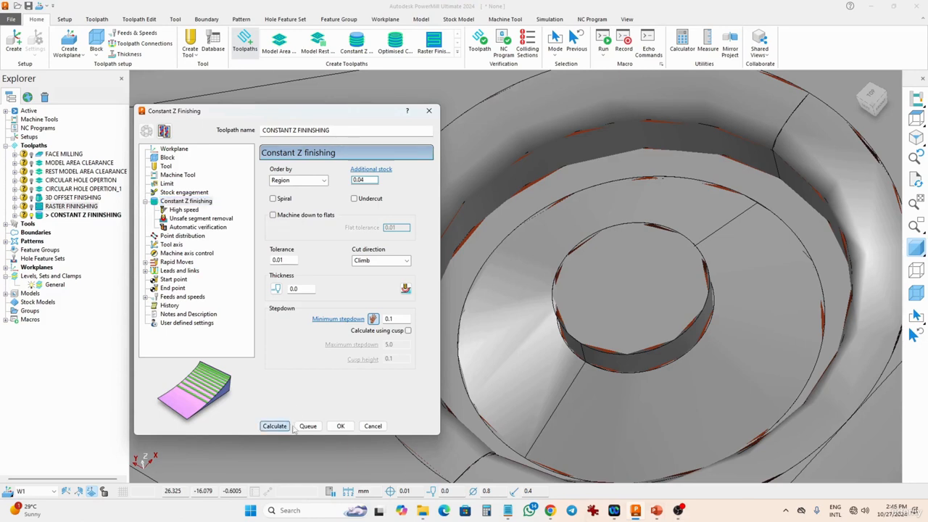
pyautogui.click(169, 184)
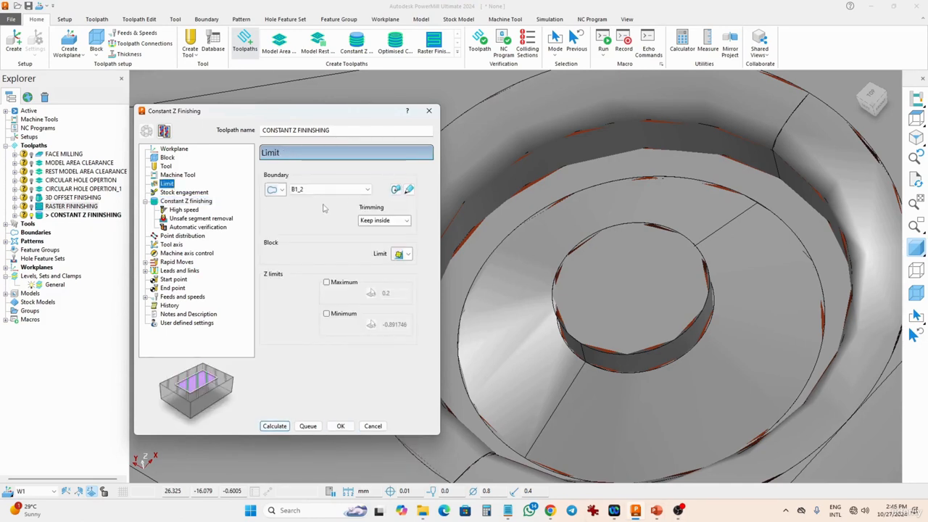
pyautogui.click(320, 192)
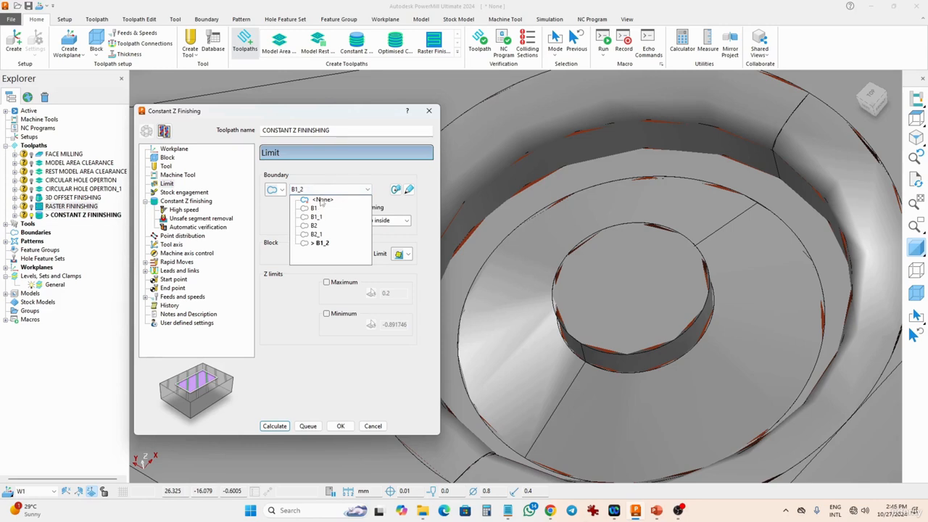
pyautogui.click(321, 191)
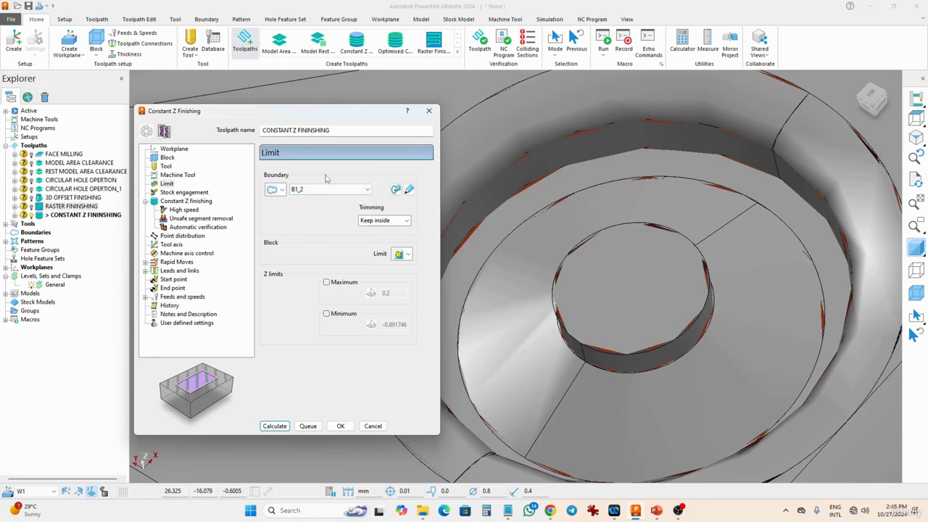
pyautogui.click(322, 189)
pyautogui.click(322, 175)
pyautogui.click(273, 190)
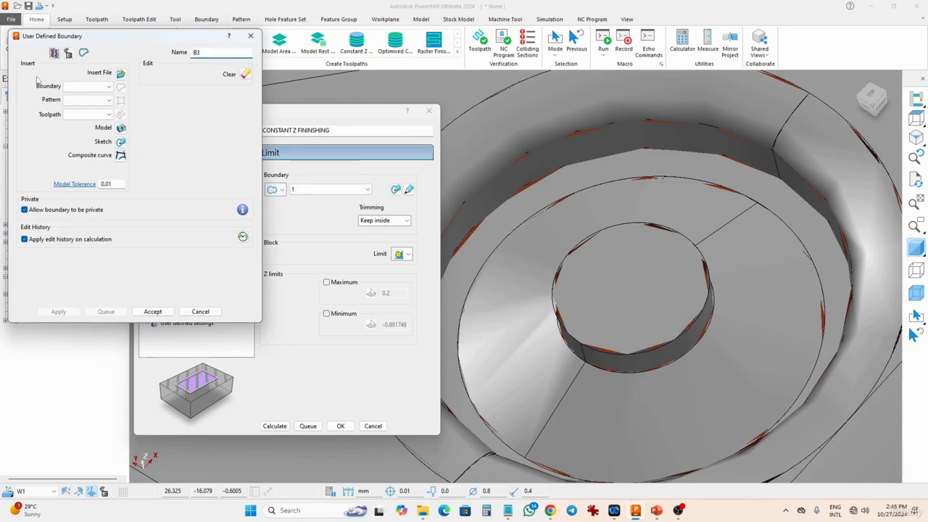
# Build boundary B3 from a closed composite curve along the circular recess's outer edge and accept it
pyautogui.click(120, 156)
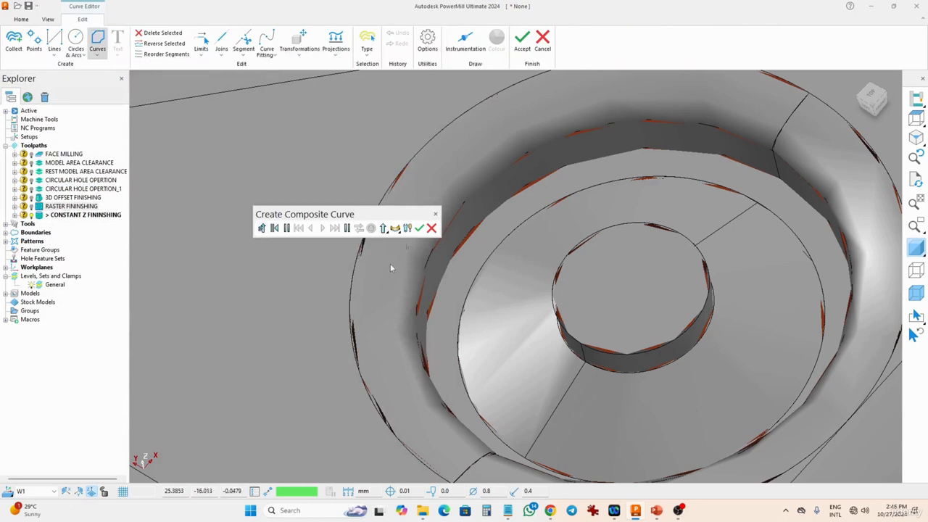
pyautogui.click(354, 284)
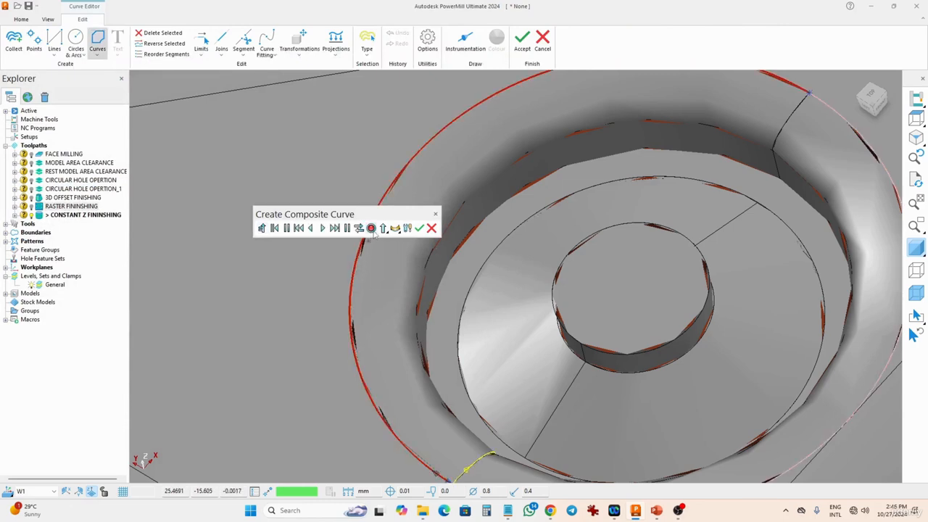
pyautogui.click(335, 228)
pyautogui.click(372, 230)
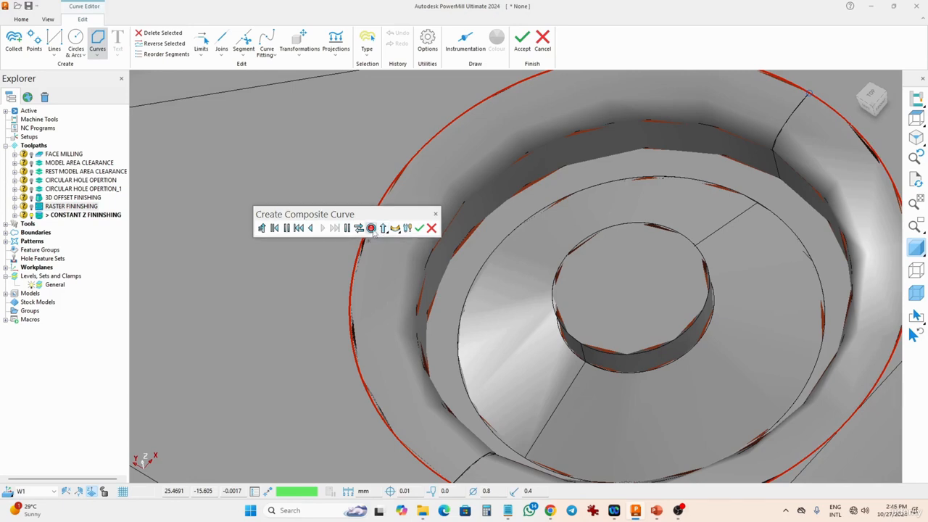
pyautogui.click(420, 231)
pyautogui.click(522, 40)
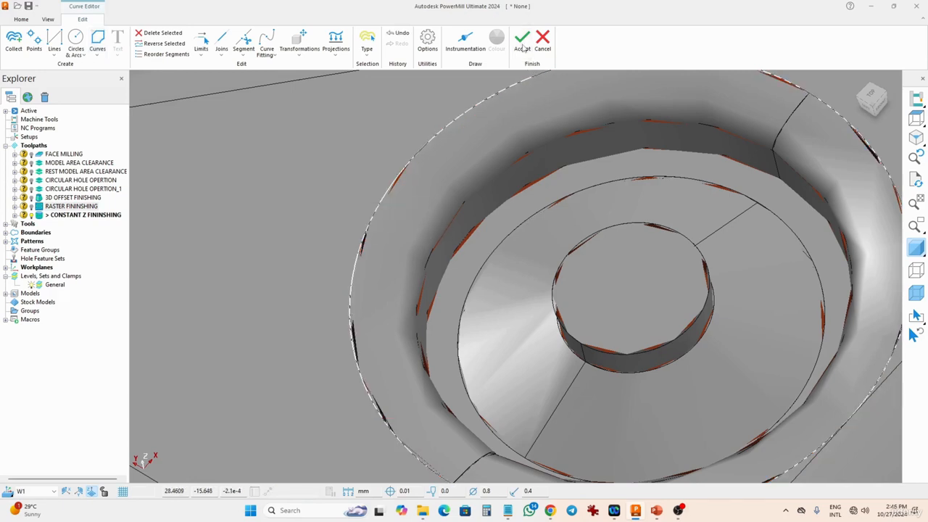
pyautogui.click(152, 312)
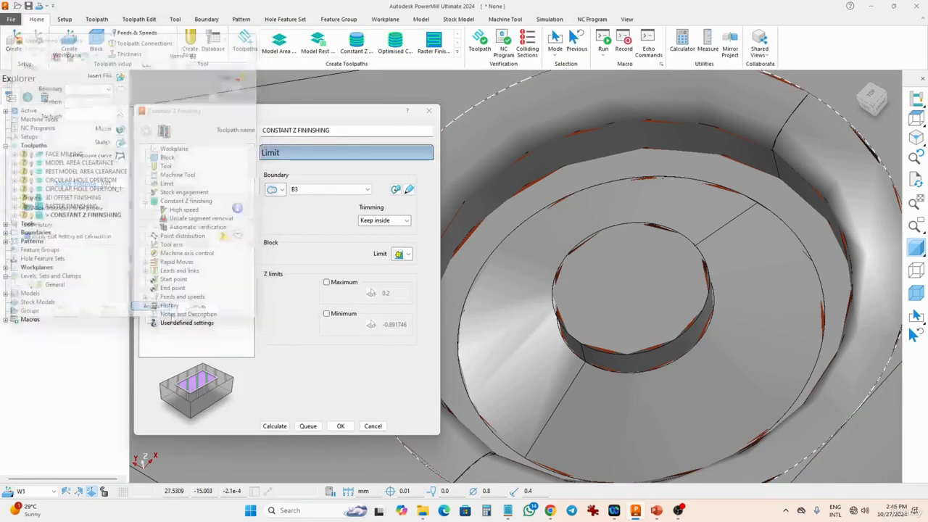
# Calculate the Constant Z toolpath within boundary B3 and inspect the spacing of its passes in the recess
pyautogui.click(273, 427)
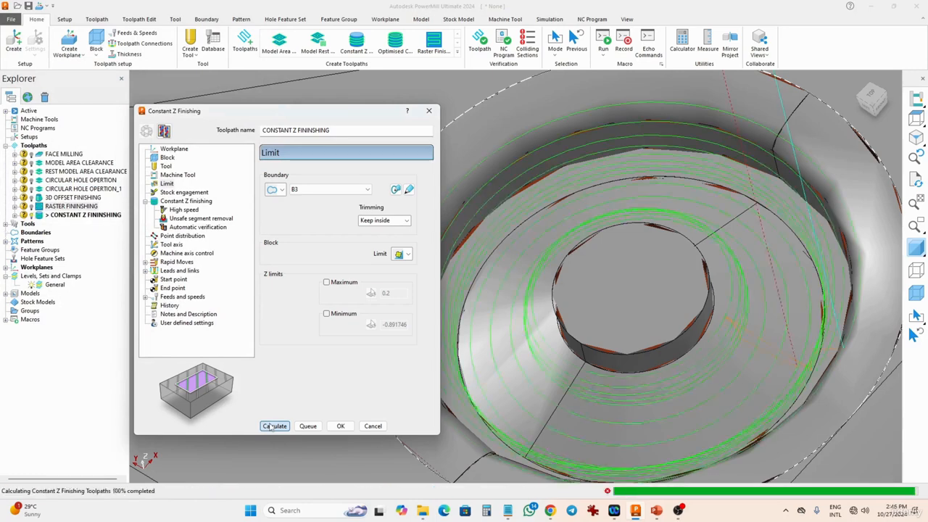
pyautogui.scroll(-5, 517, 369)
pyautogui.scroll(-2, 516, 368)
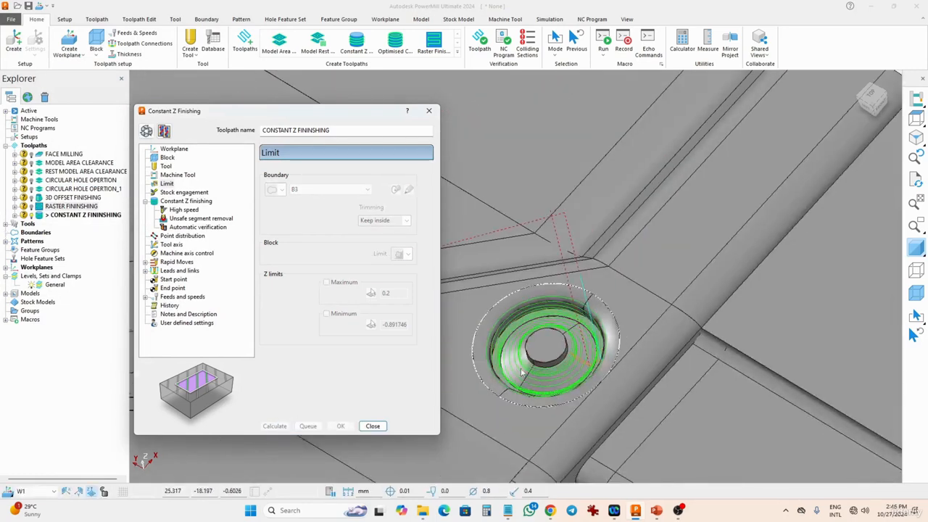
pyautogui.moveTo(517, 369); pyautogui.dragTo(522, 330, button='middle')
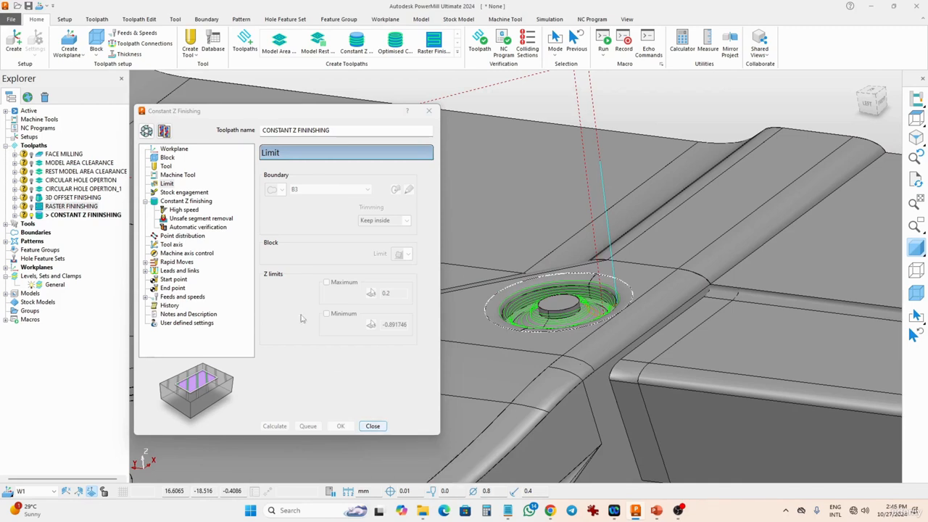
# Set the Constant Z minimum stepdown to 0.05, recalculate the toolpath, and inspect its passes in the recess
pyautogui.click(146, 130)
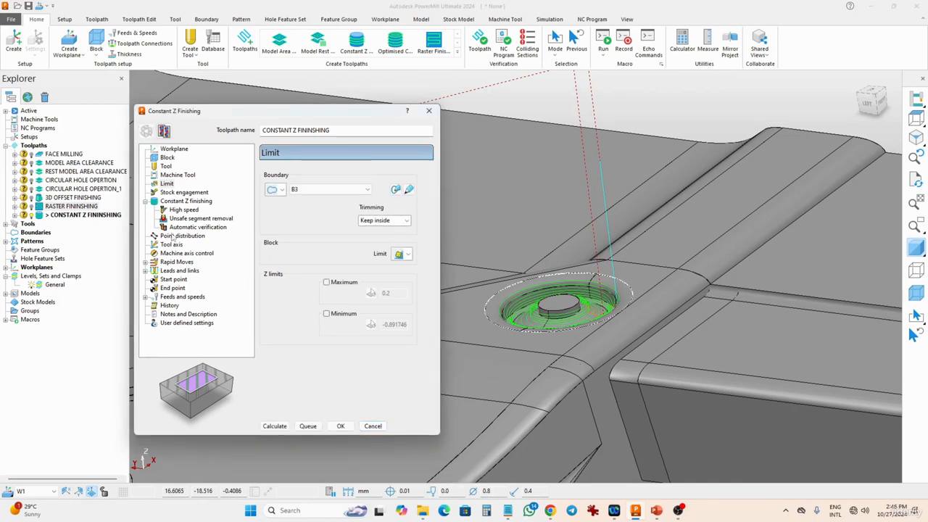
pyautogui.click(170, 204)
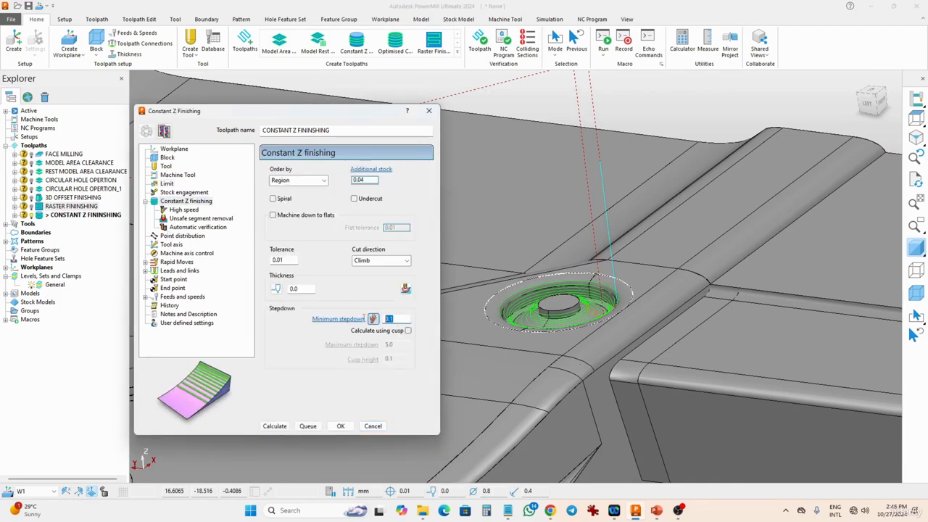
pyautogui.write('0.05')
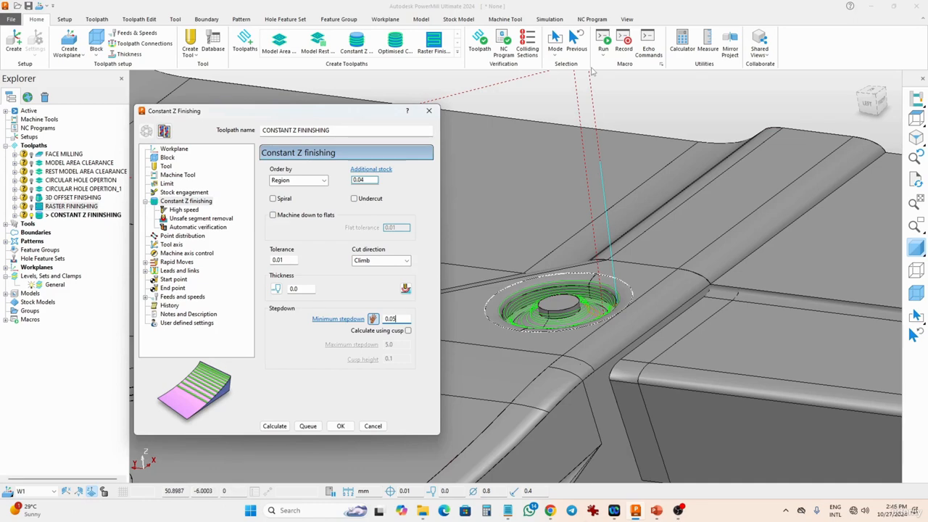
pyautogui.click(274, 426)
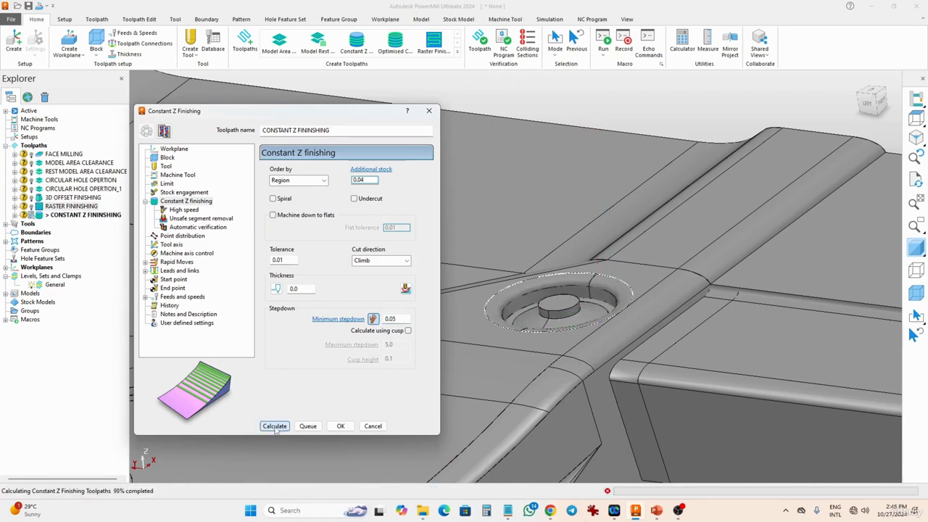
pyautogui.moveTo(516, 275); pyautogui.dragTo(575, 356, button='middle')
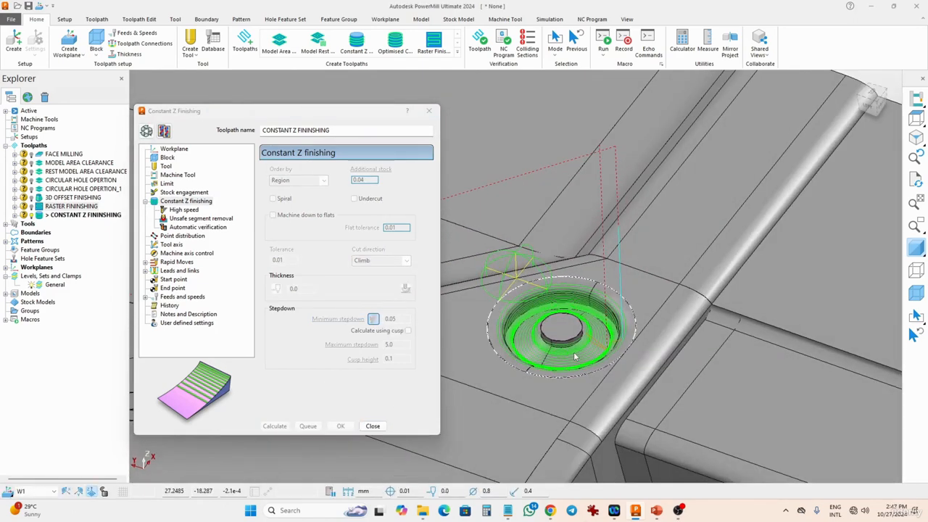
# Close the Constant Z settings and mirror a copy of the CONSTANT Z FININSHING toolpath onto the matching circular recess across the block
pyautogui.click(373, 426)
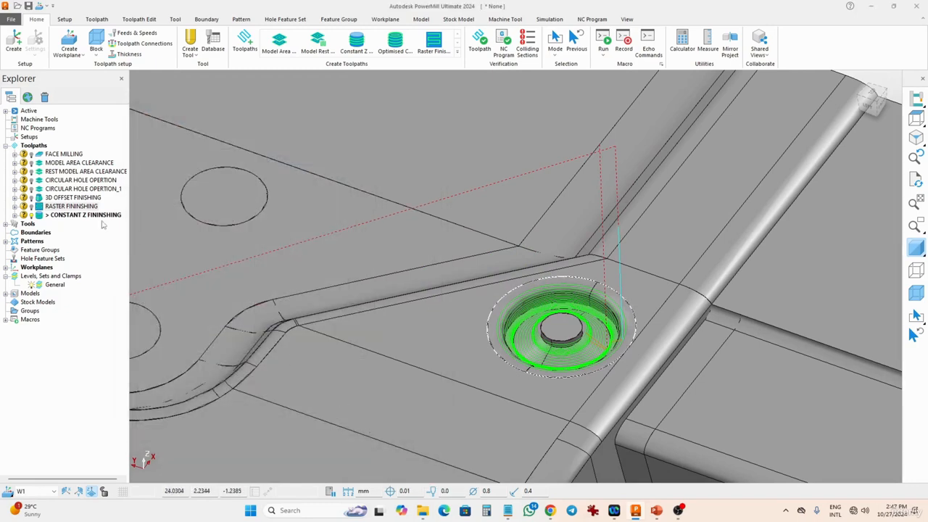
pyautogui.click(89, 216)
pyautogui.scroll(-5, 374, 326)
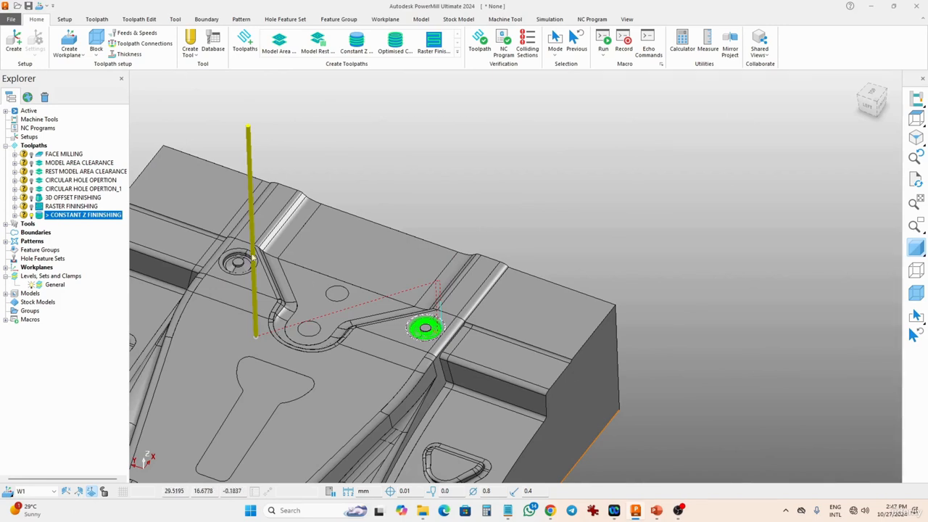
pyautogui.rightClick(102, 217)
pyautogui.moveTo(123, 440)
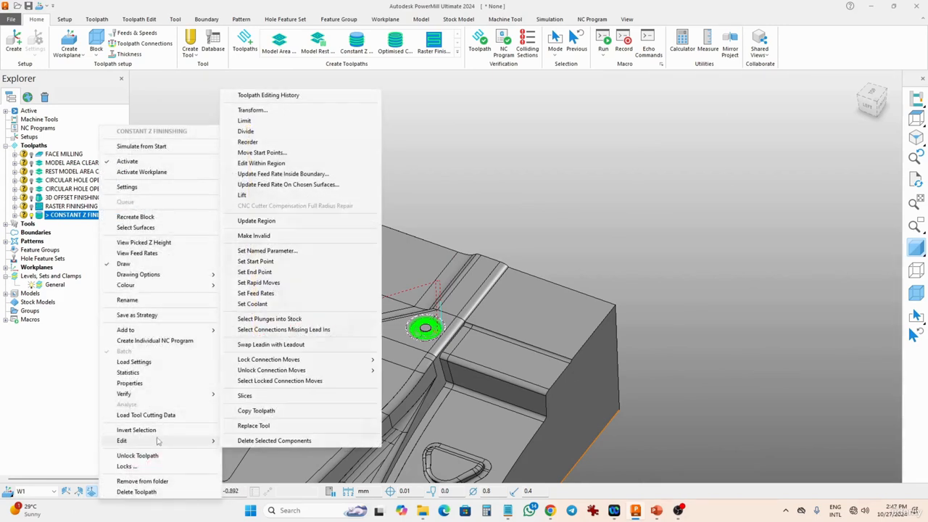
pyautogui.click(258, 109)
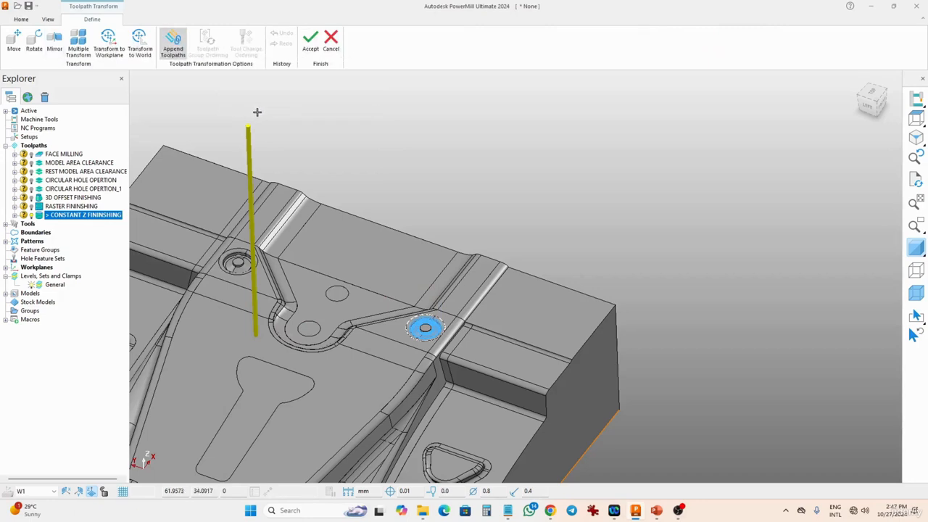
pyautogui.click(54, 43)
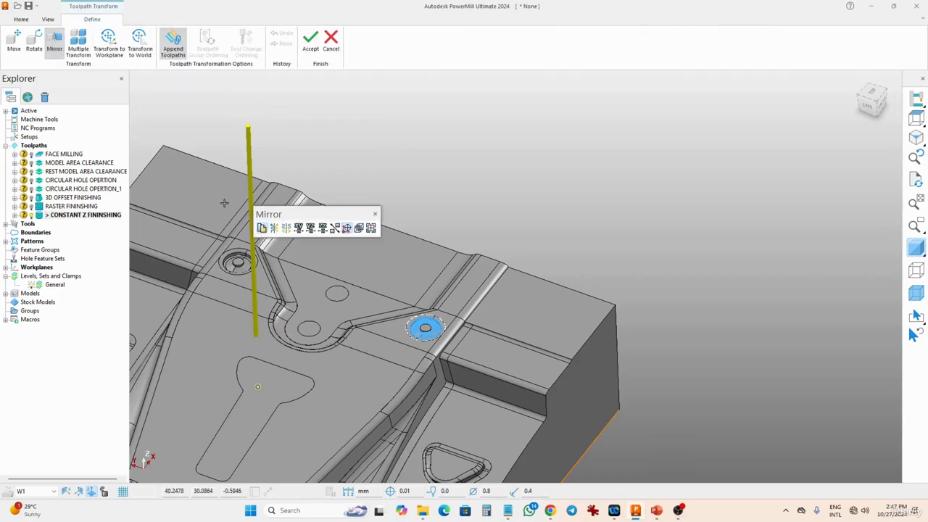
pyautogui.click(324, 229)
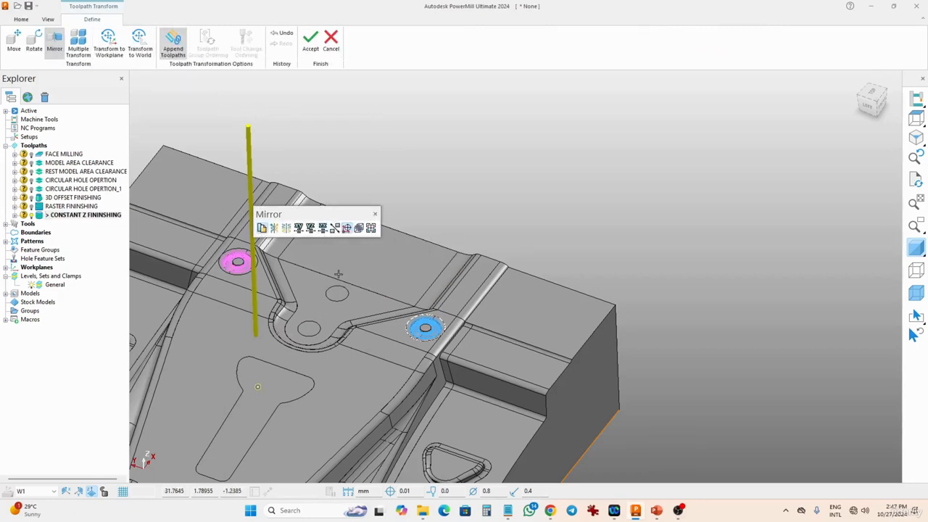
pyautogui.click(311, 41)
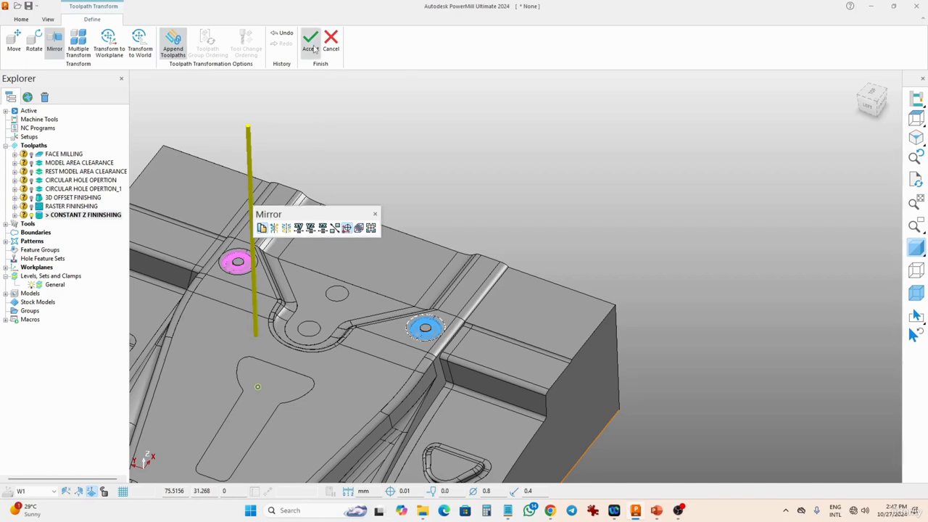
pyautogui.click(376, 66)
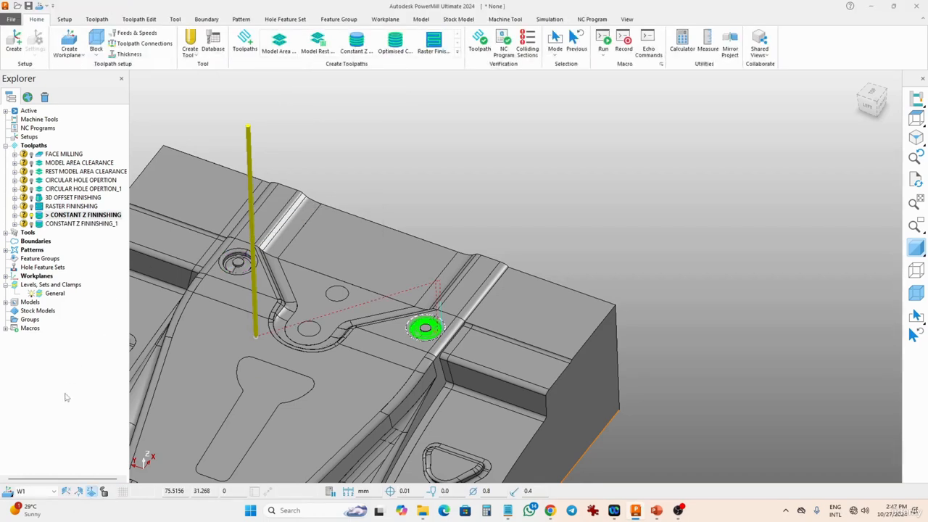
# Hide the original CONSTANT Z FININSHING toolpath so that the mould block is shown without its passes
pyautogui.scroll(-3, 290, 383)
pyautogui.moveTo(292, 382); pyautogui.dragTo(248, 383, button='middle')
pyautogui.keyDown('shift'); pyautogui.moveTo(412, 327); pyautogui.dragTo(599, 331, button='middle'); pyautogui.keyUp('shift')
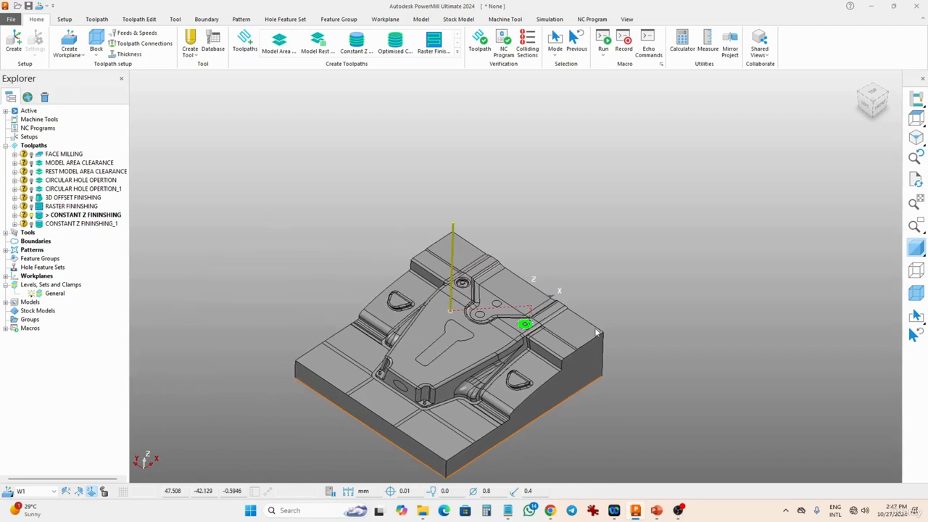
pyautogui.moveTo(601, 383); pyautogui.dragTo(527, 368, button='middle')
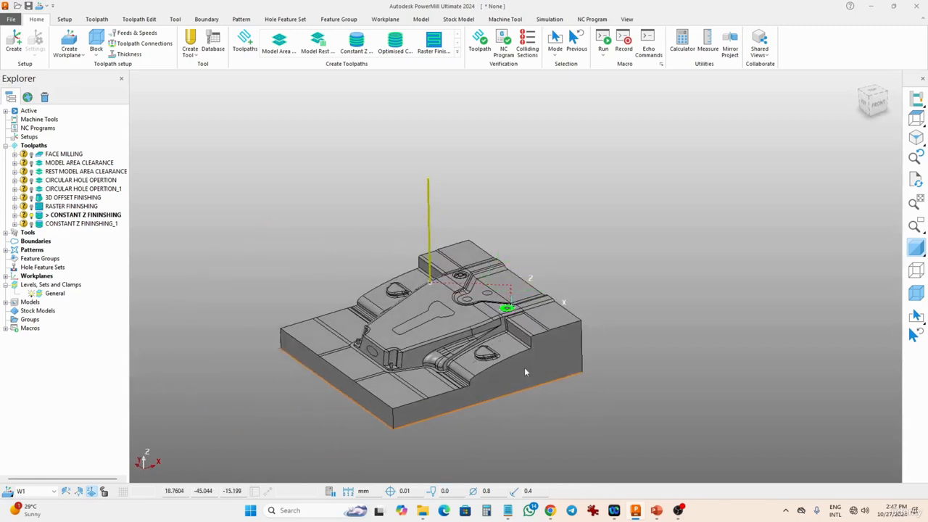
pyautogui.moveTo(526, 369); pyautogui.dragTo(528, 339, button='middle')
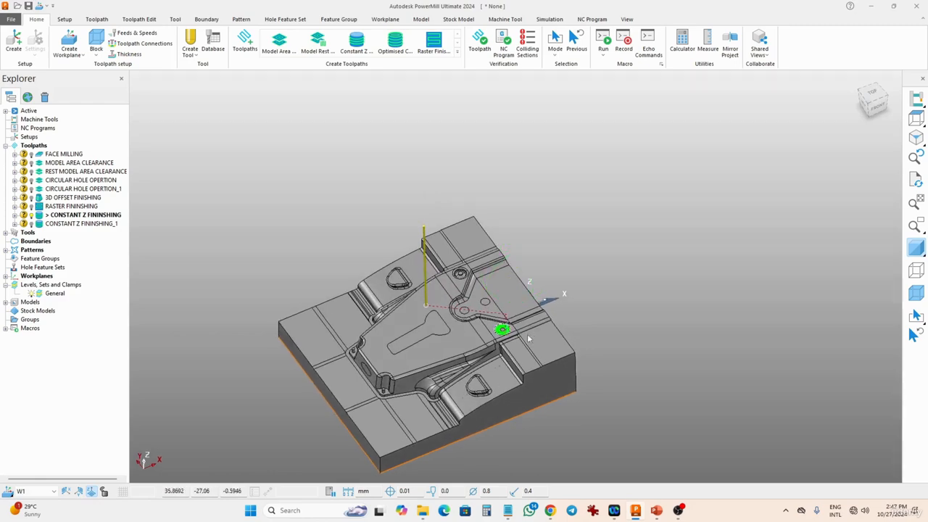
pyautogui.click(36, 216)
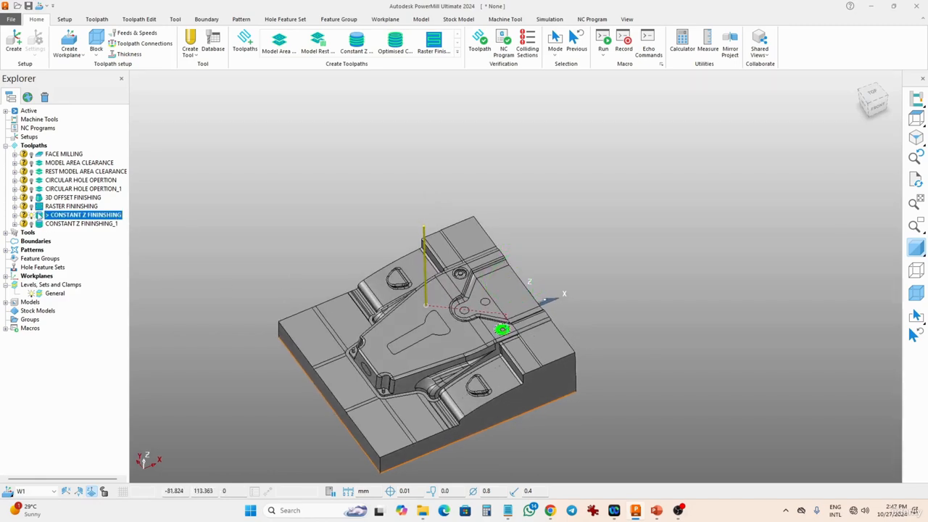
# Examine the raised D-shaped boss on the side step, including its drafted walls, top rounding and base fillet
pyautogui.scroll(8, 435, 392)
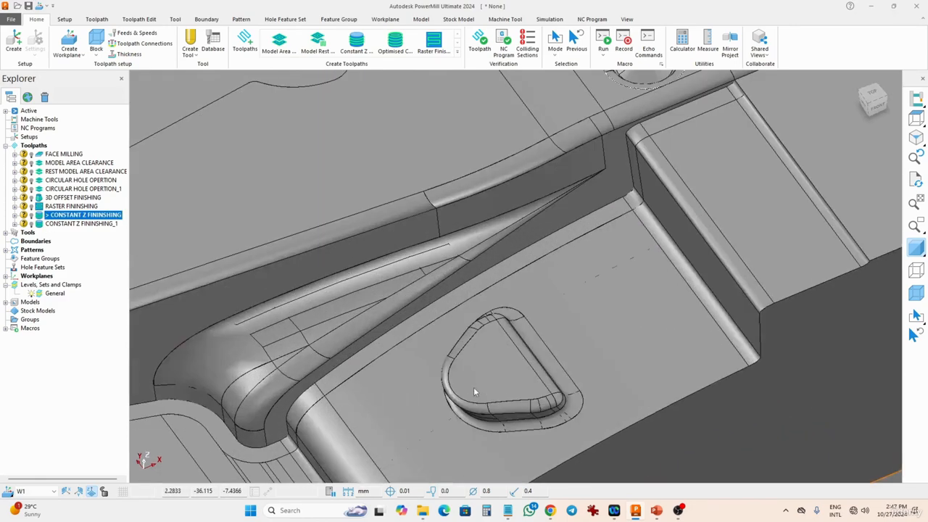
pyautogui.moveTo(474, 387); pyautogui.dragTo(511, 351, button='middle')
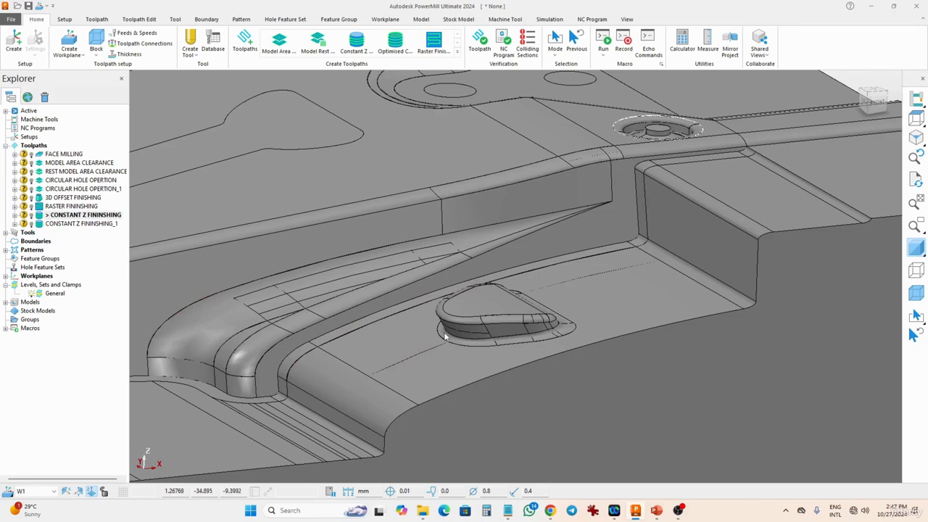
pyautogui.moveTo(446, 332); pyautogui.dragTo(427, 295, button='middle')
pyautogui.scroll(5, 425, 294)
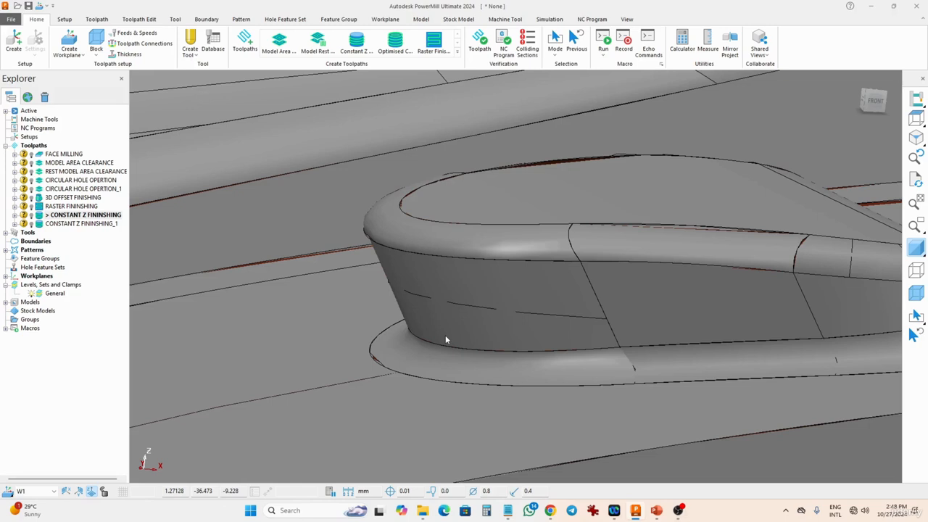
pyautogui.scroll(-1, 446, 339)
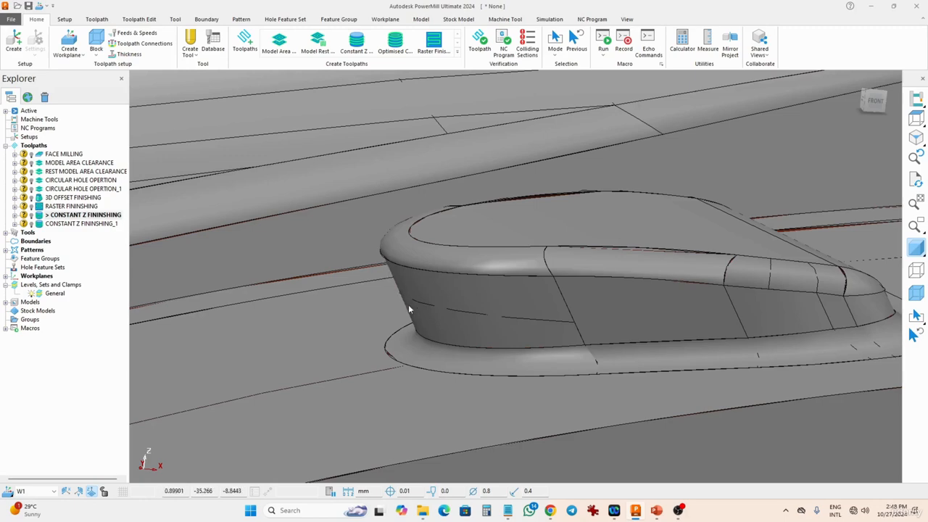
pyautogui.scroll(-1, 466, 362)
pyautogui.moveTo(466, 362); pyautogui.dragTo(661, 342, button='middle')
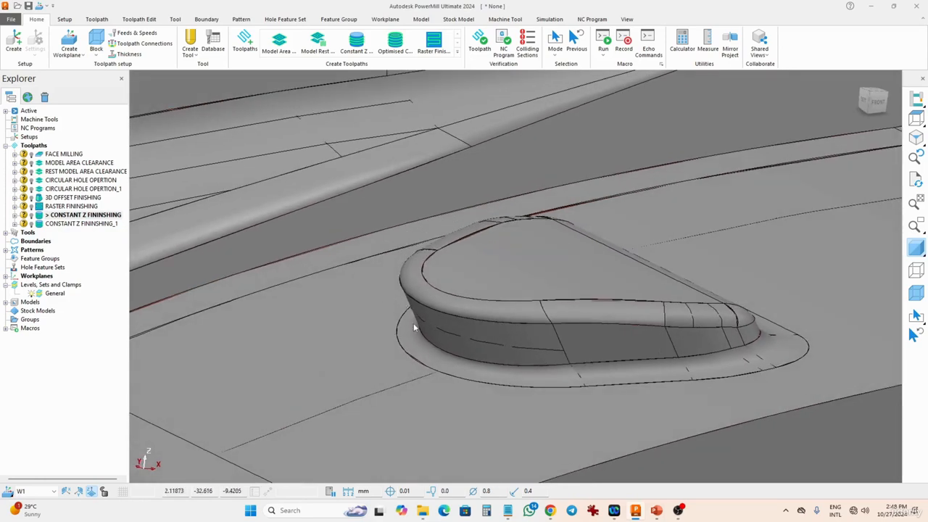
pyautogui.moveTo(414, 328); pyautogui.dragTo(485, 349, button='middle')
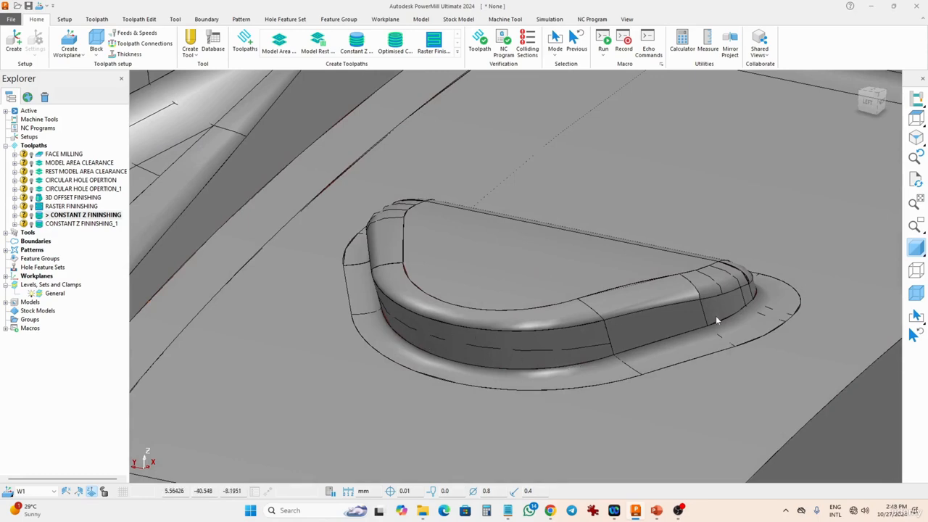
pyautogui.moveTo(716, 320); pyautogui.dragTo(513, 286, button='middle')
pyautogui.scroll(-5, 616, 351)
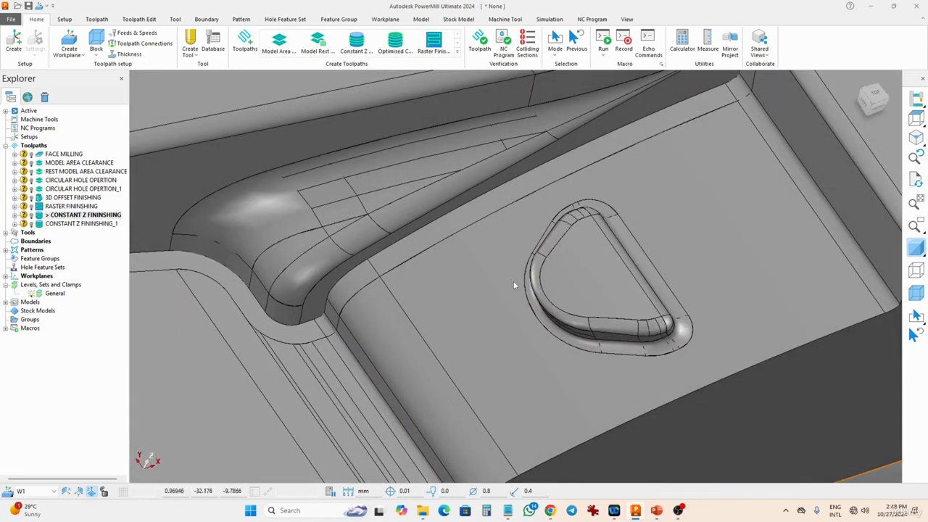
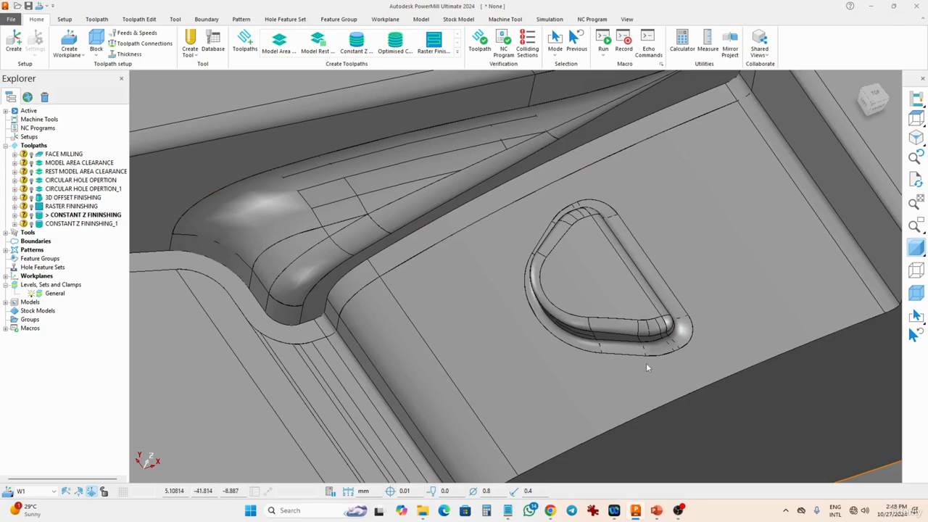
pyautogui.scroll(-4, 647, 361)
pyautogui.moveTo(647, 359)
pyautogui.mouseDown(button='middle')
pyautogui.moveTo(558, 330)
pyautogui.moveTo(481, 325)
pyautogui.moveTo(484, 292)
pyautogui.moveTo(532, 306)
pyautogui.moveTo(585, 351)
pyautogui.mouseUp(button='middle')
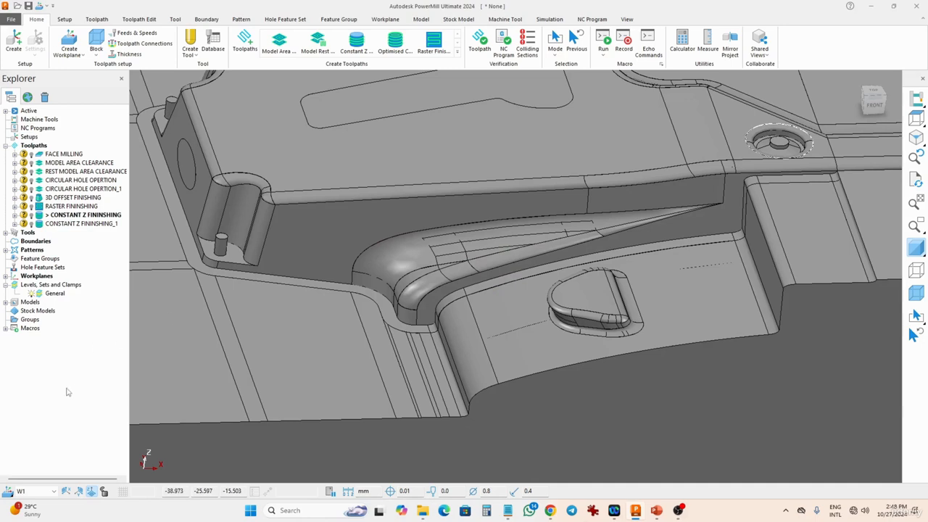
# Create a second pattern and open it in the Curve Editor
pyautogui.click(6, 251)
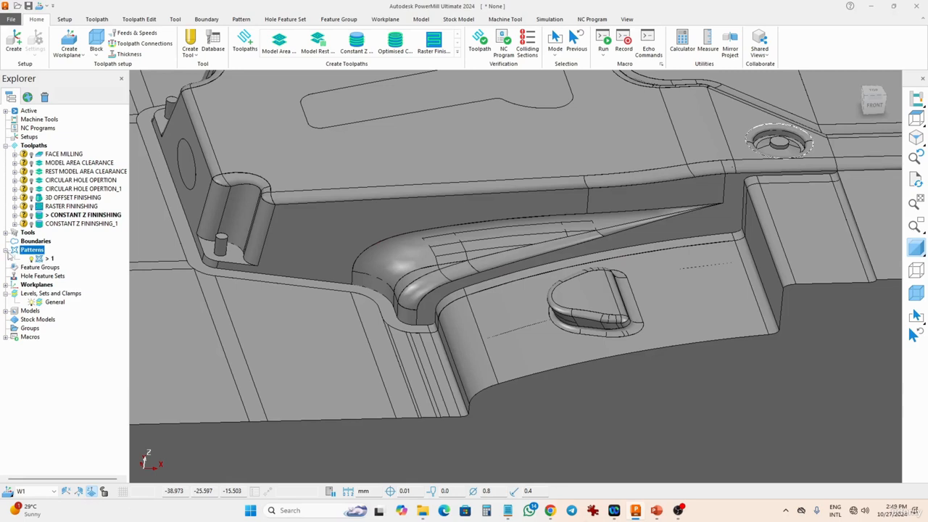
pyautogui.rightClick(31, 250)
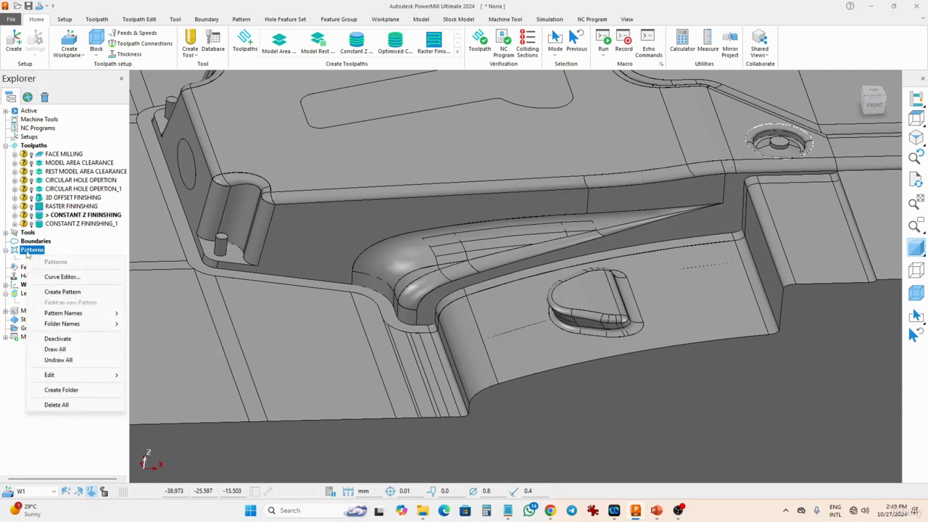
pyautogui.click(58, 291)
pyautogui.click(44, 260)
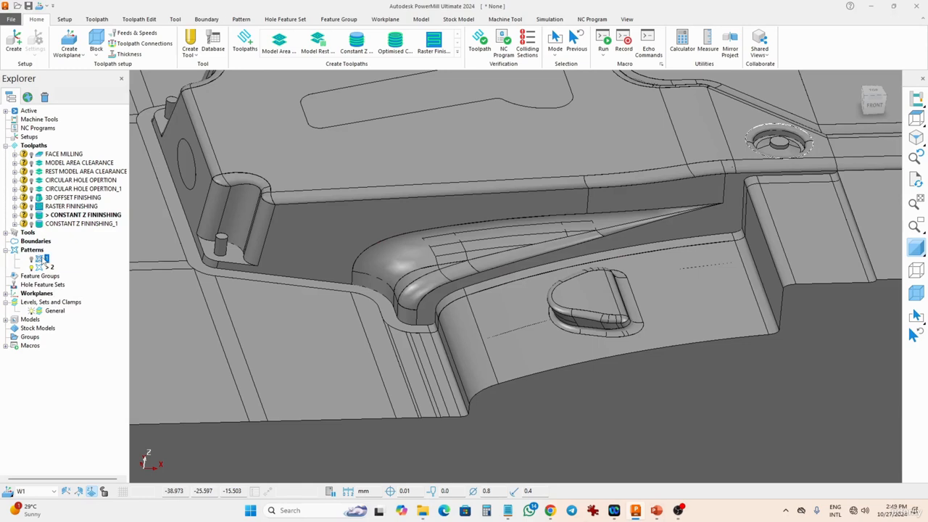
pyautogui.rightClick(47, 267)
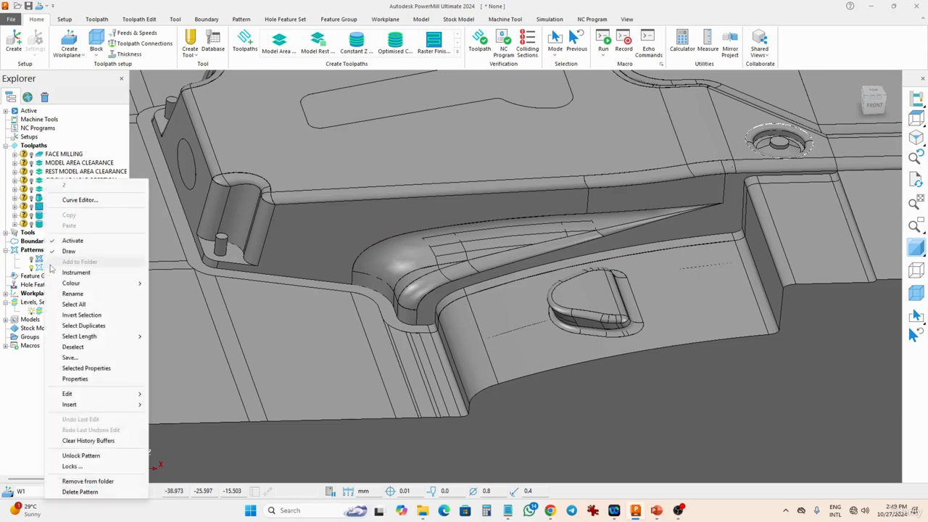
pyautogui.click(79, 200)
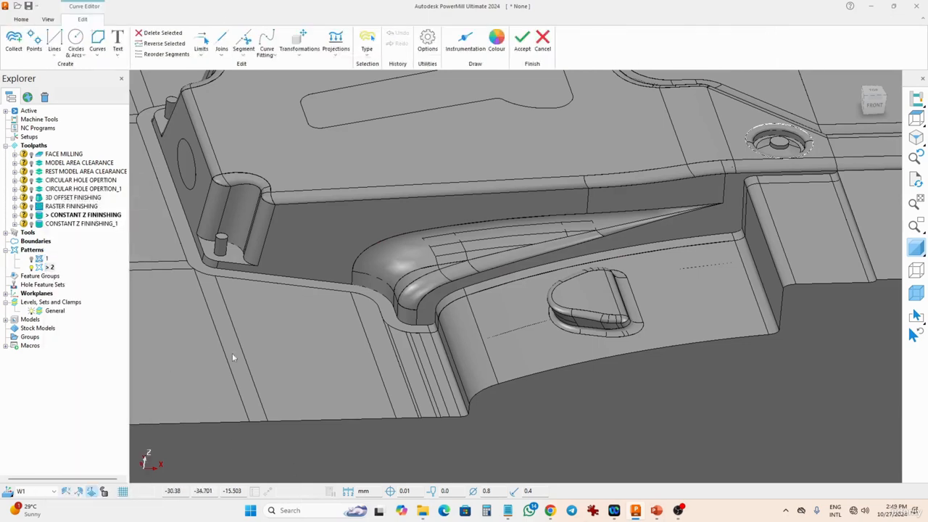
# Create a closed composite curve along the outer edge of the D-shaped boss's base fillet and accept the pattern changes
pyautogui.click(99, 44)
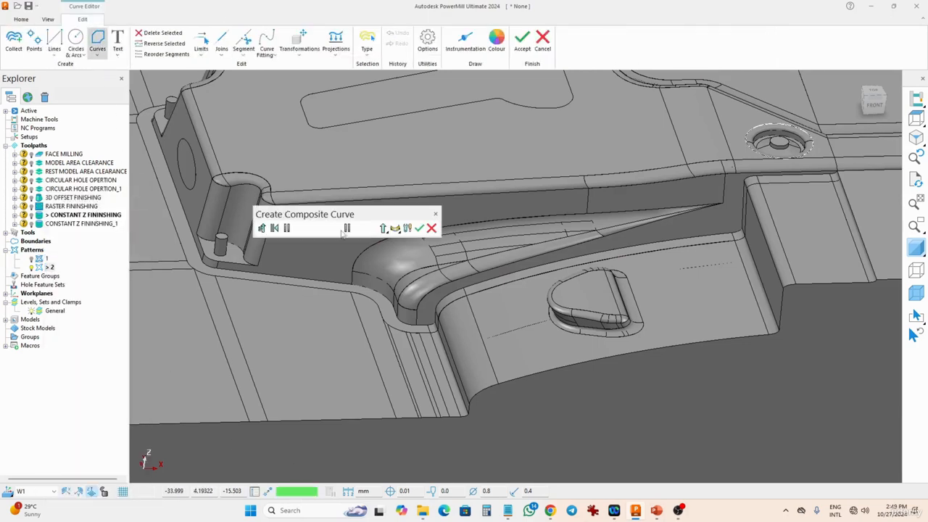
pyautogui.click(573, 335)
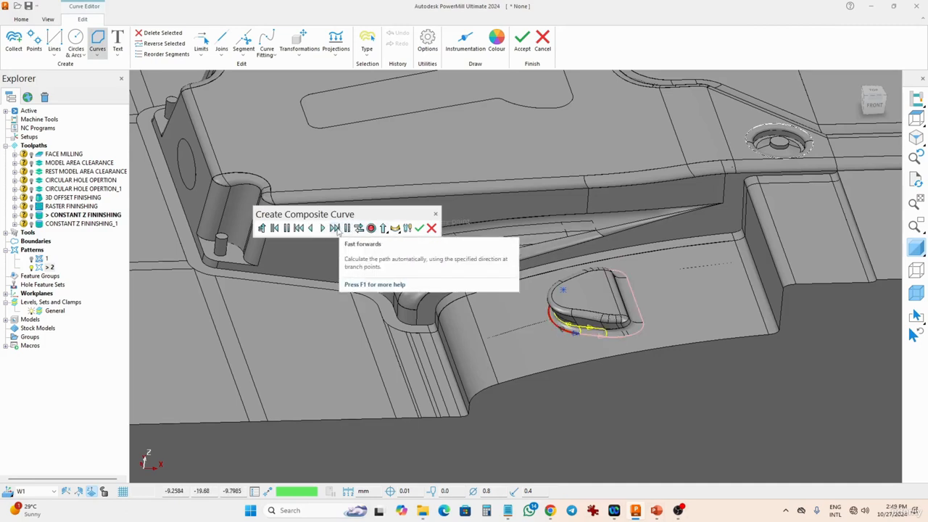
pyautogui.click(346, 229)
pyautogui.click(419, 228)
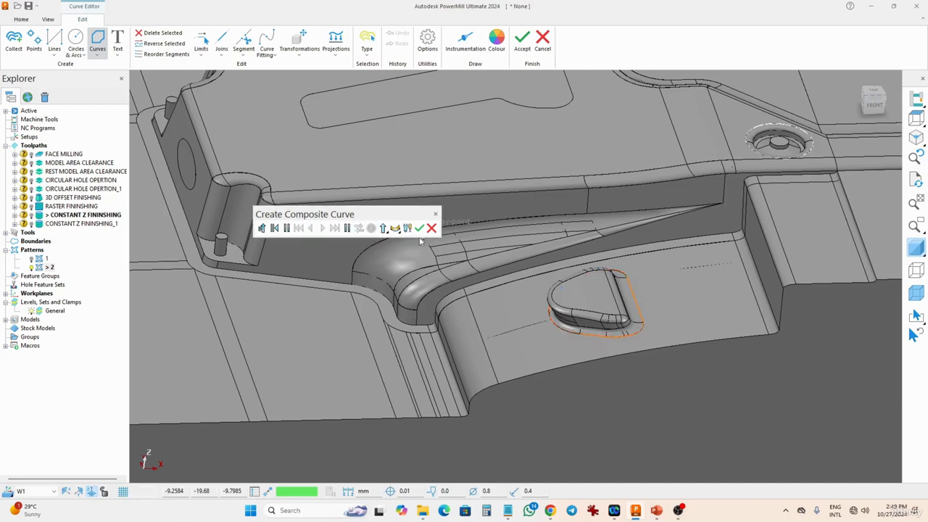
pyautogui.click(431, 228)
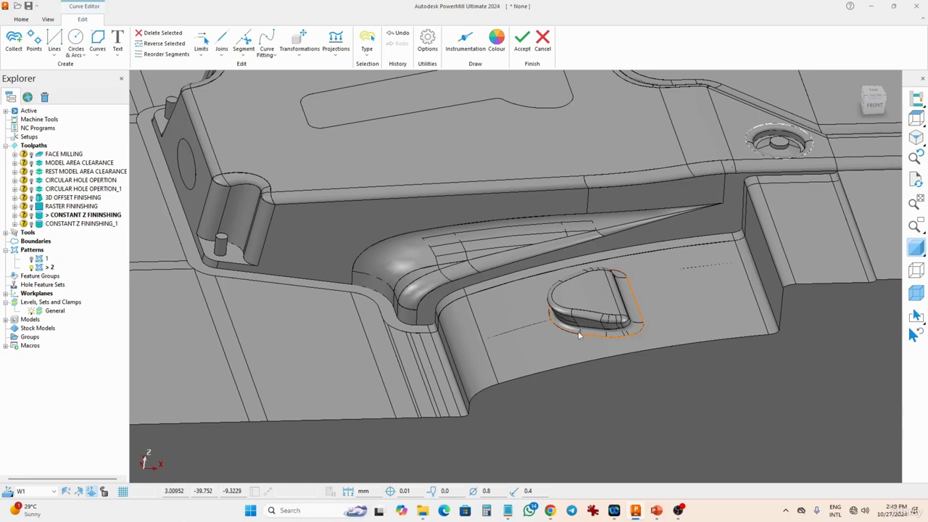
pyautogui.rightClick(38, 242)
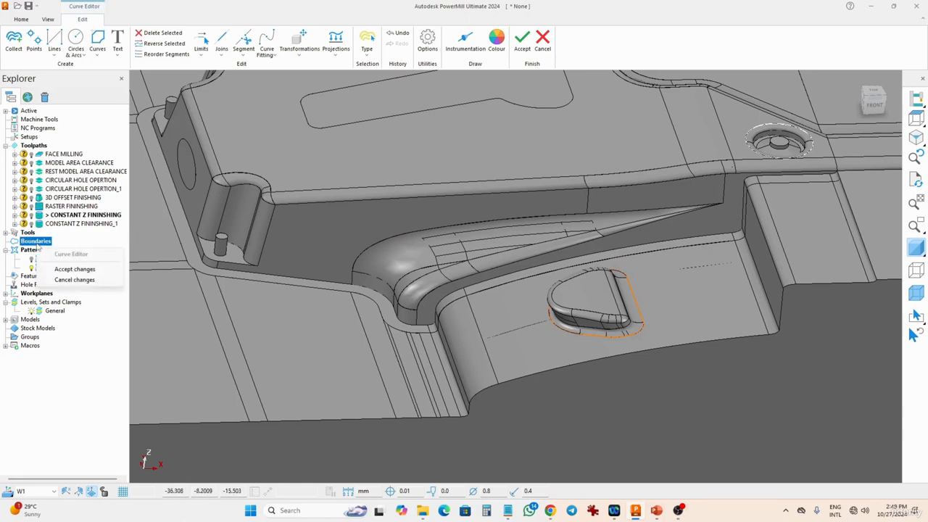
pyautogui.click(75, 269)
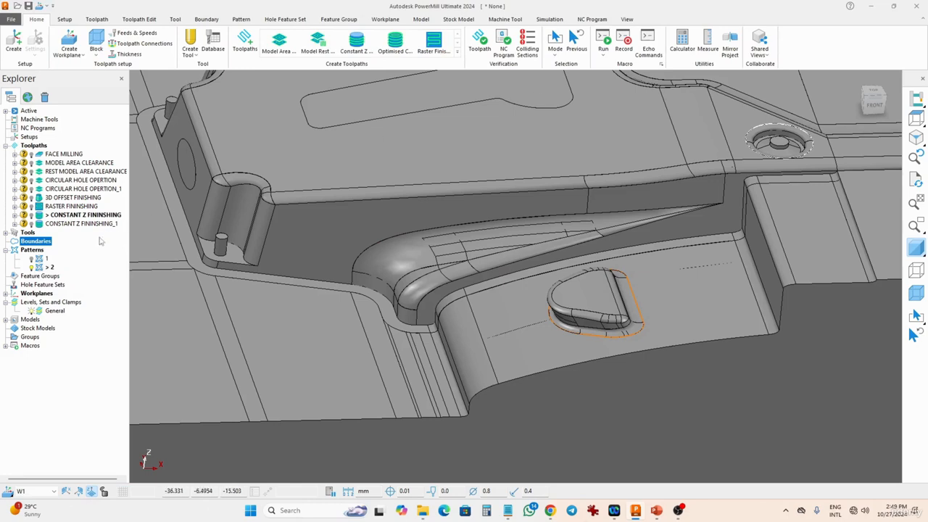
# Create a user defined boundary and name it B4
pyautogui.rightClick(38, 243)
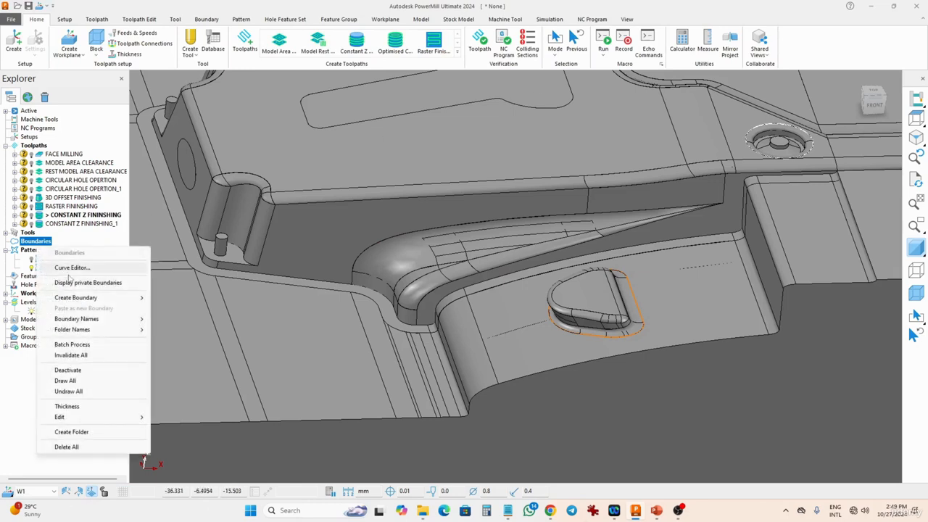
pyautogui.moveTo(75, 300)
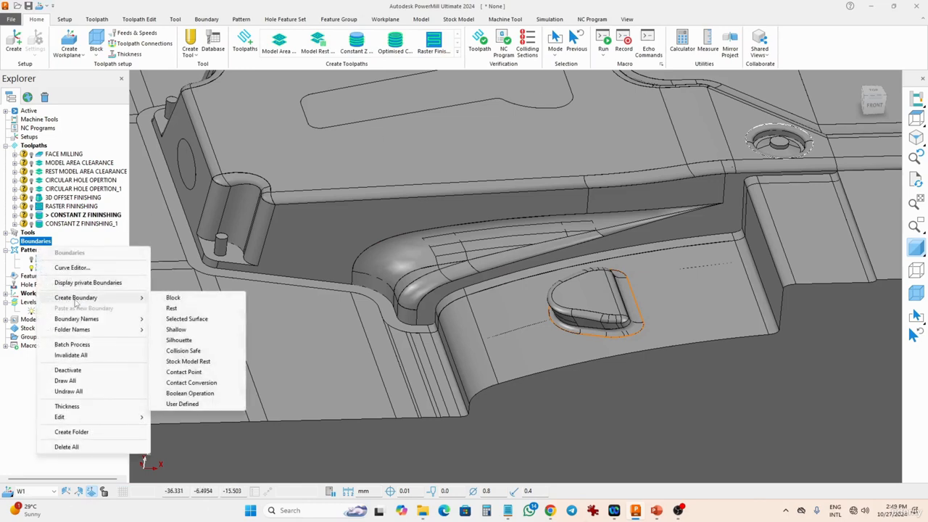
pyautogui.click(182, 404)
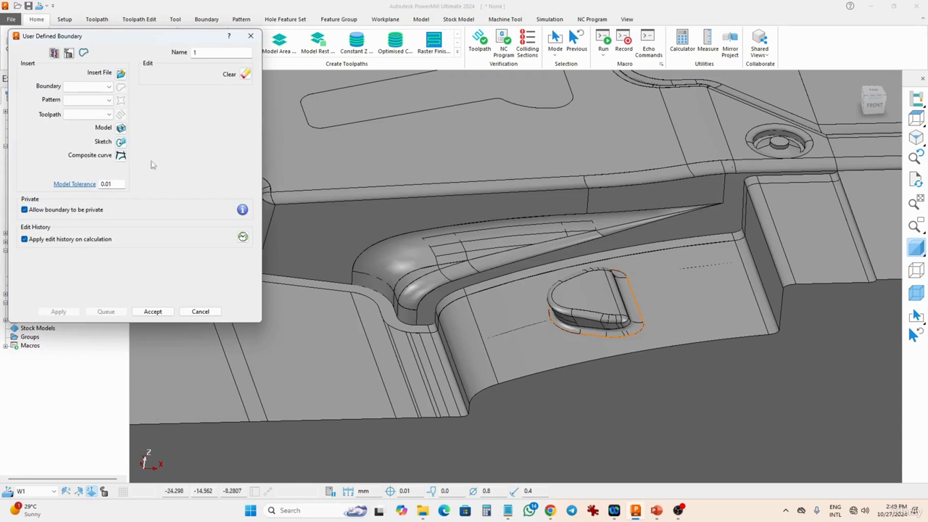
pyautogui.moveTo(208, 55); pyautogui.dragTo(139, 63)
pyautogui.write('B4')
# Trace a composite curve for the boundary along the outer edge of the D-shaped boss's base fillet
pyautogui.click(120, 155)
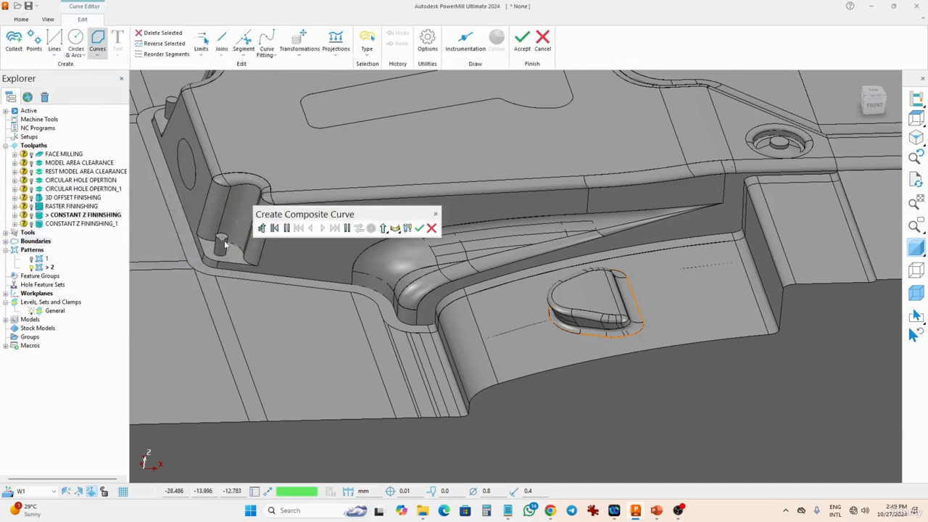
pyautogui.click(568, 331)
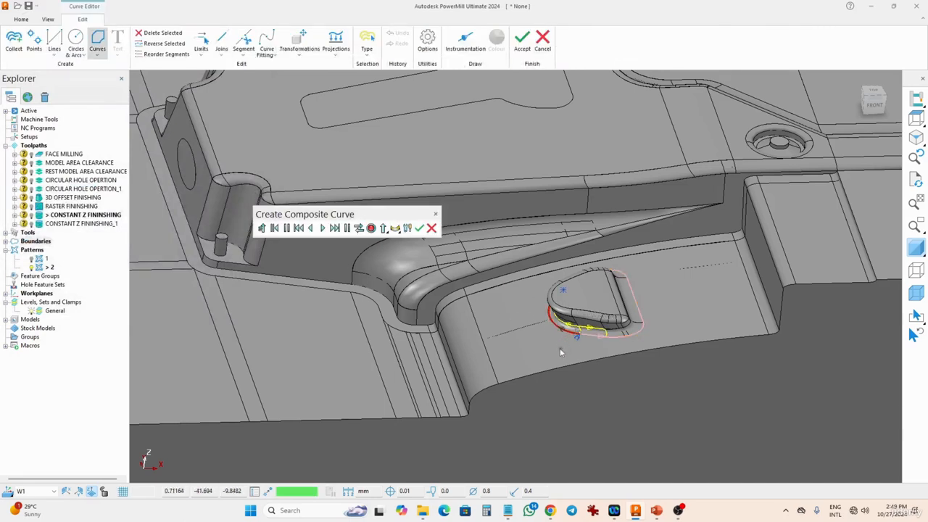
pyautogui.click(334, 228)
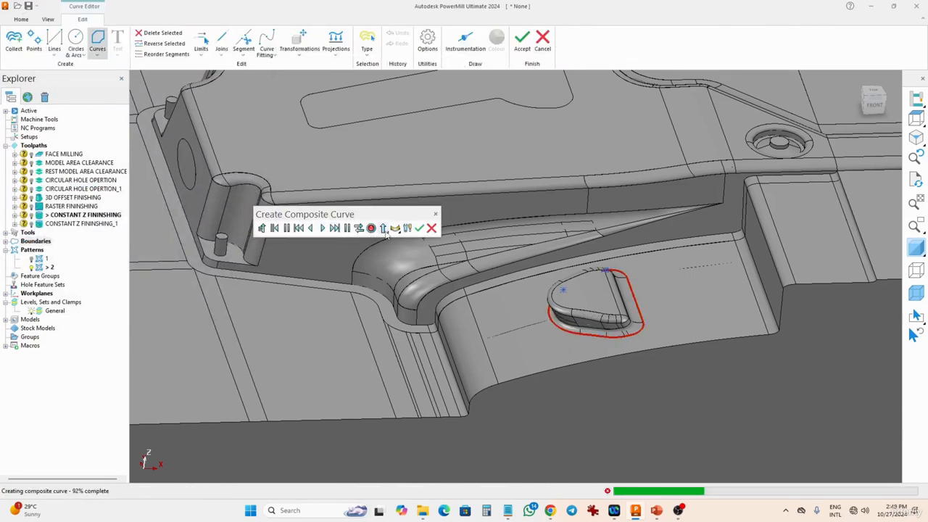
pyautogui.click(371, 229)
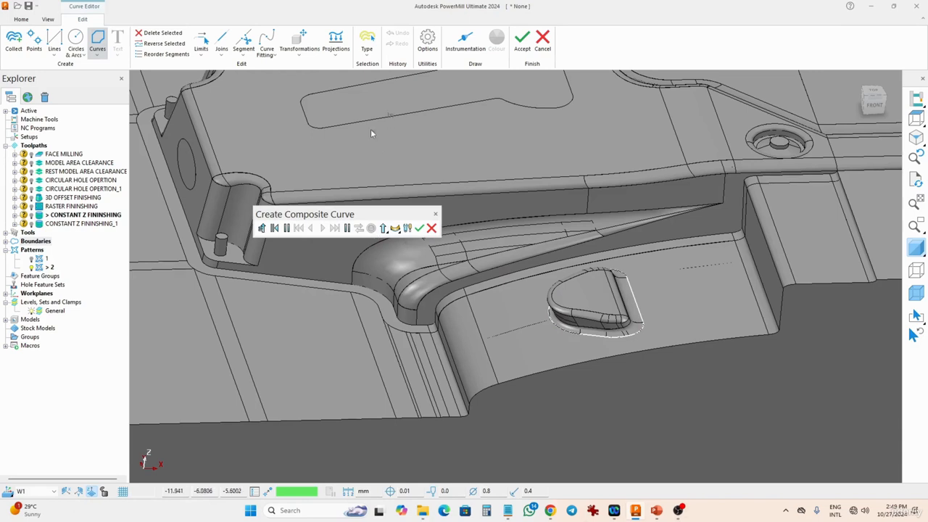
# Try to offset the traced boss outline curve by 0.5 mm
pyautogui.click(301, 55)
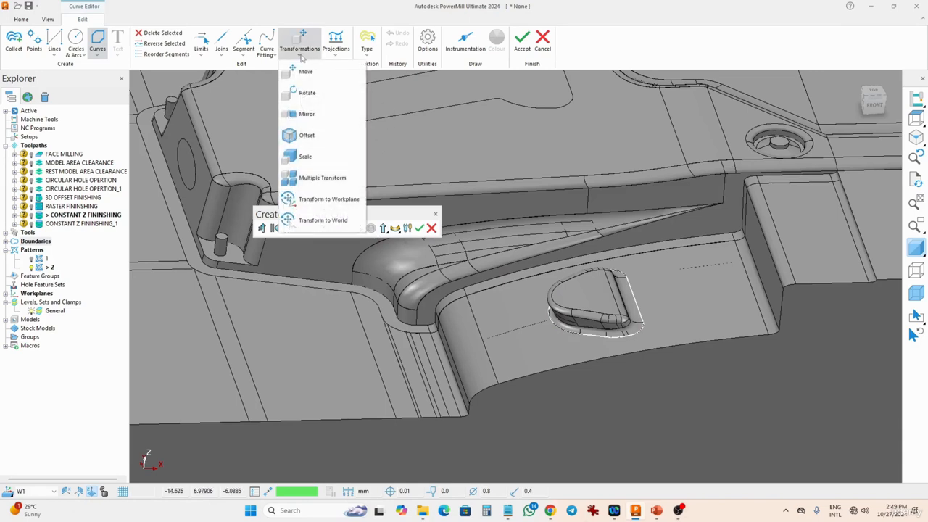
pyautogui.click(306, 134)
pyautogui.click(392, 229)
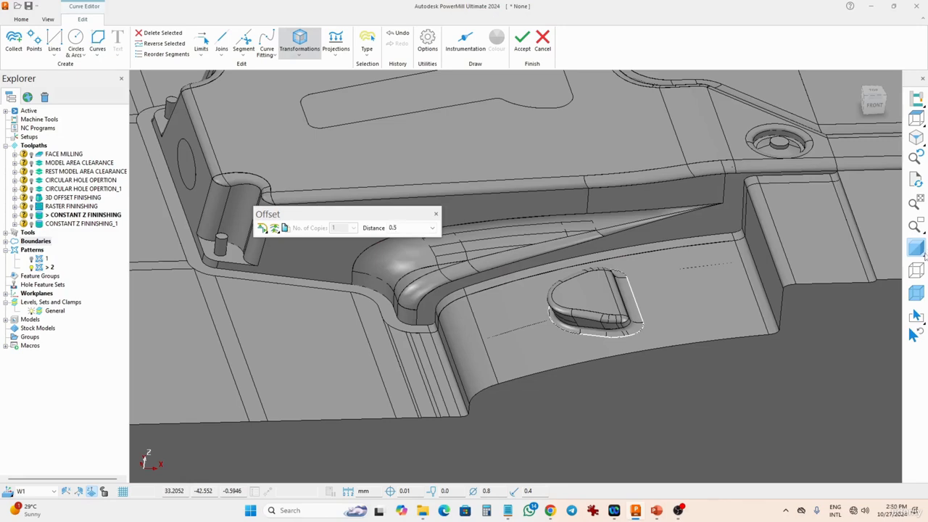
pyautogui.scroll(-4, 785, 383)
pyautogui.press('Return')
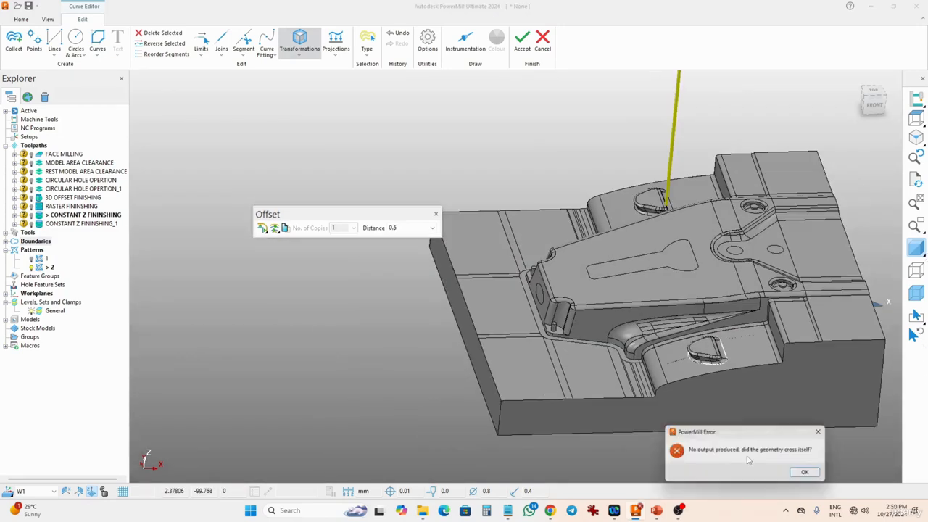
pyautogui.click(810, 476)
pyautogui.moveTo(718, 367); pyautogui.dragTo(732, 421, button='middle')
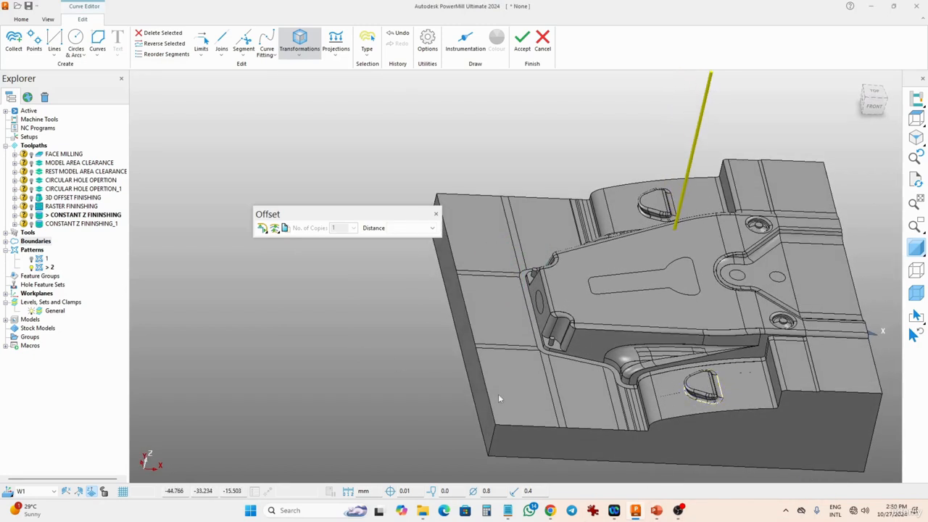
# Try tracing another composite curve around the boss for offsetting, and discard the curve edits made for boundary B4
pyautogui.click(96, 45)
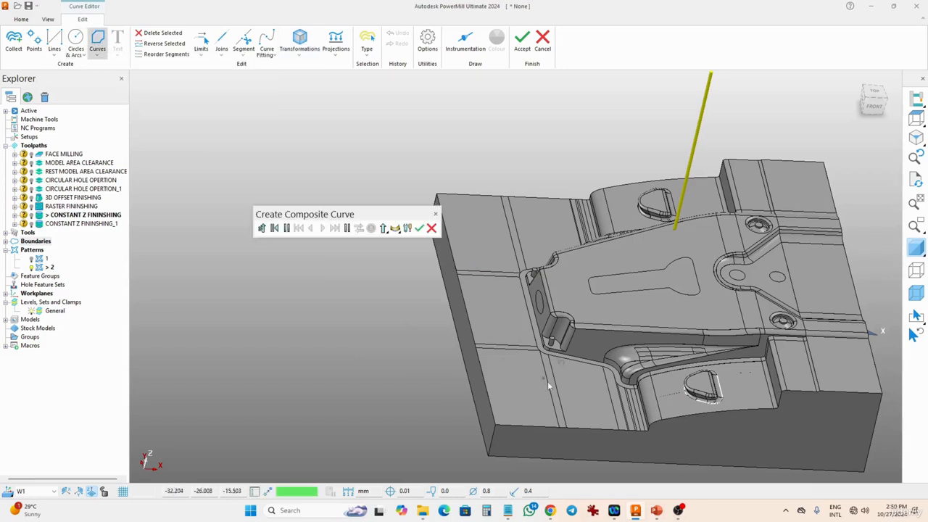
pyautogui.click(703, 404)
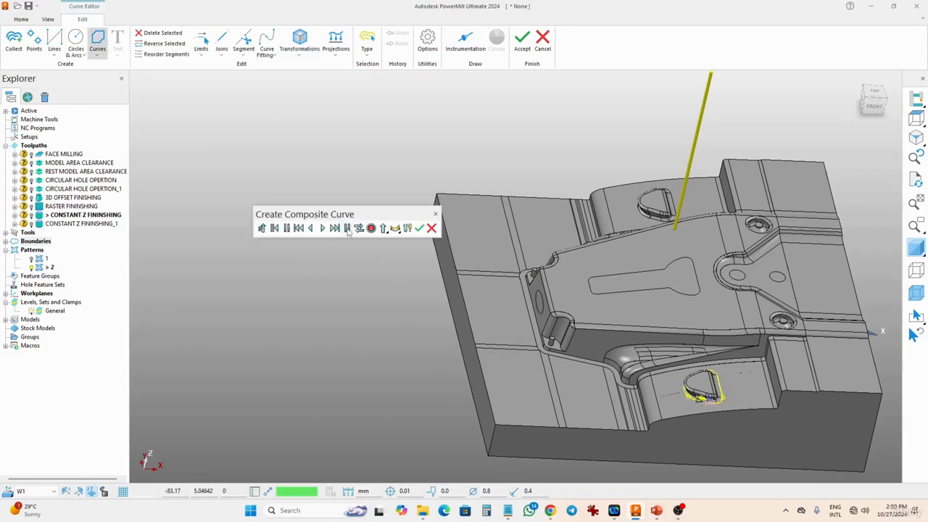
pyautogui.click(336, 229)
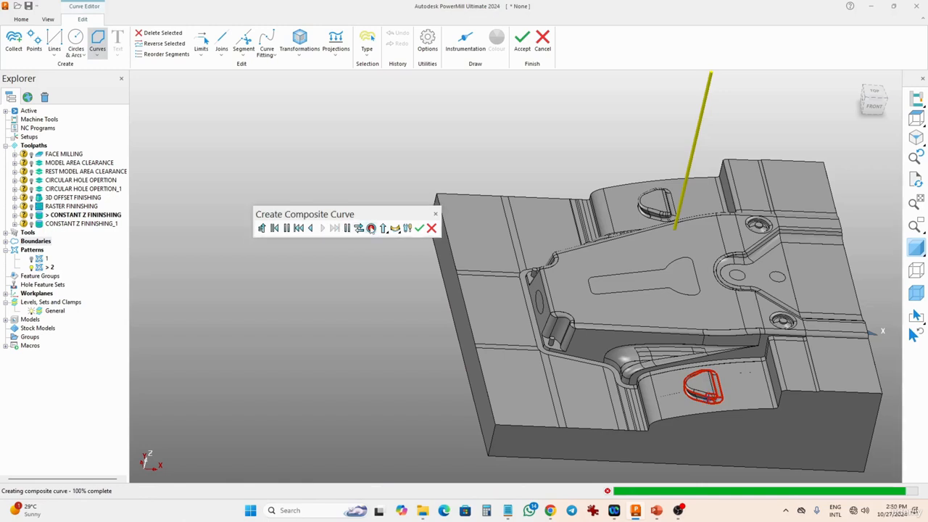
pyautogui.click(420, 230)
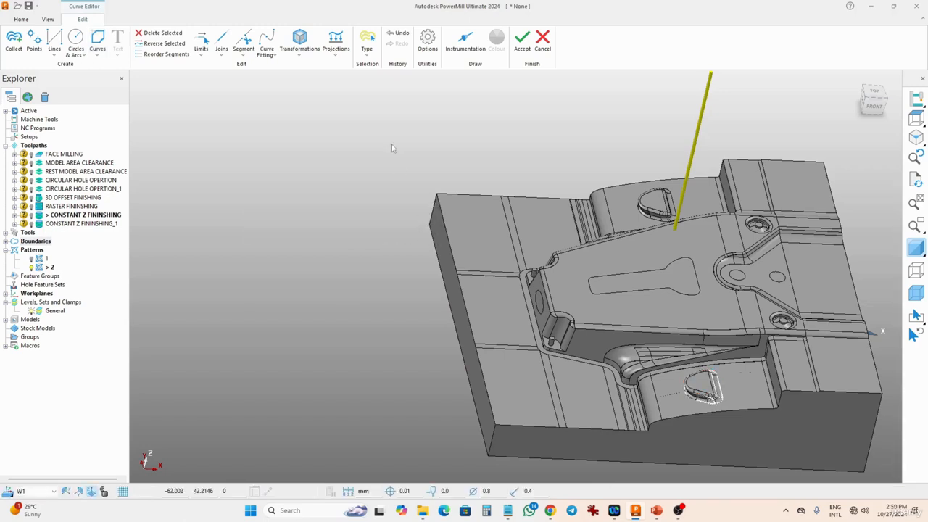
pyautogui.click(299, 42)
pyautogui.click(319, 146)
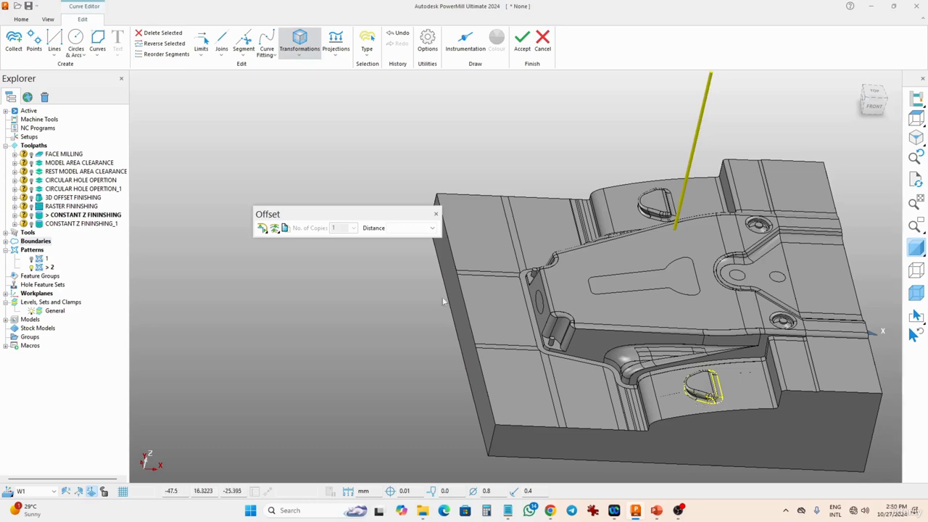
pyautogui.scroll(8, 696, 396)
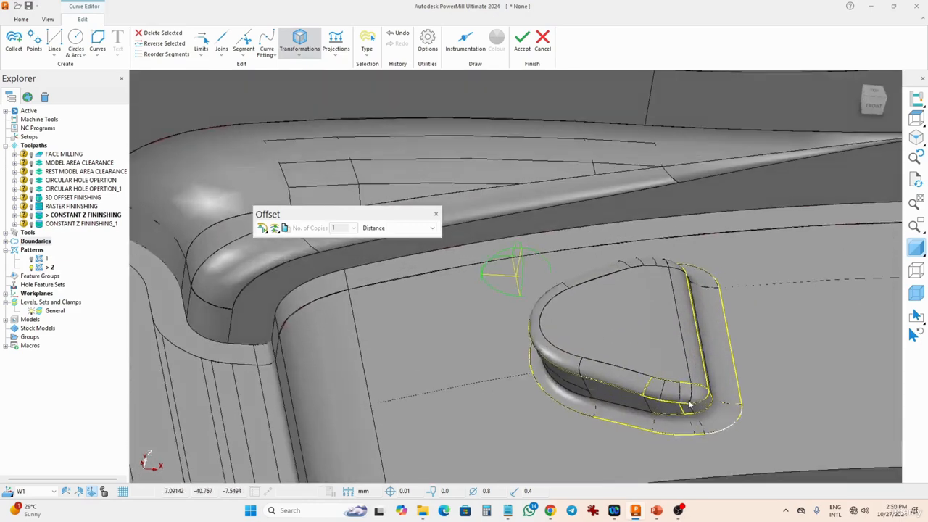
pyautogui.scroll(-1, 691, 406)
pyautogui.click(436, 213)
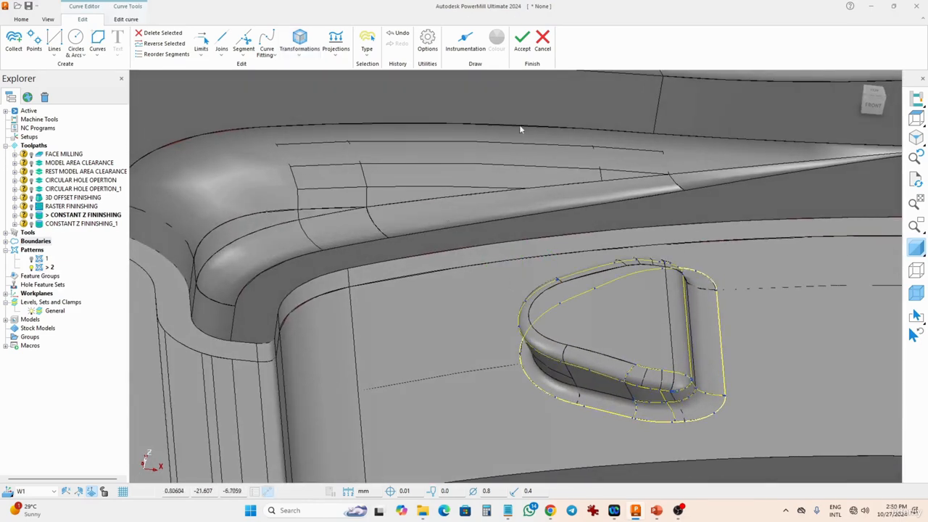
pyautogui.click(543, 44)
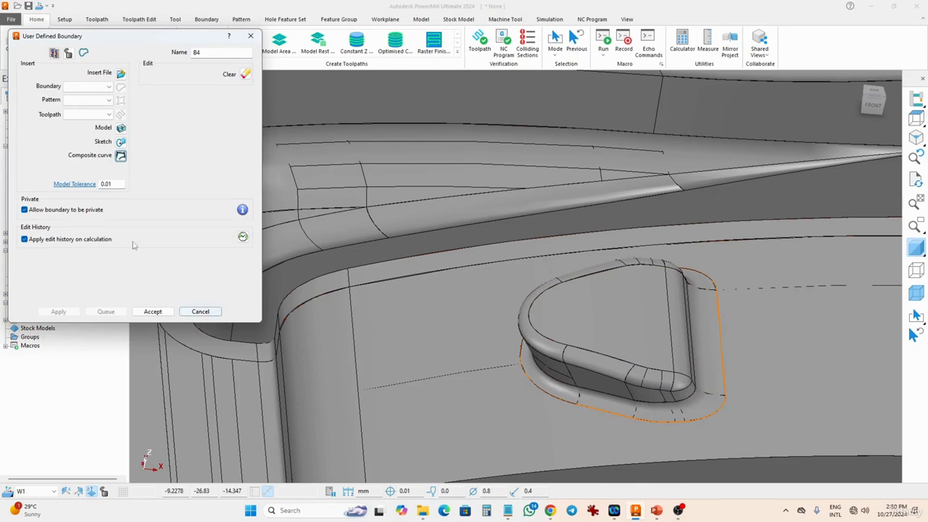
# Create a closed composite curve for boundary B4 along the outer edge of the boss's base fillet
pyautogui.click(121, 156)
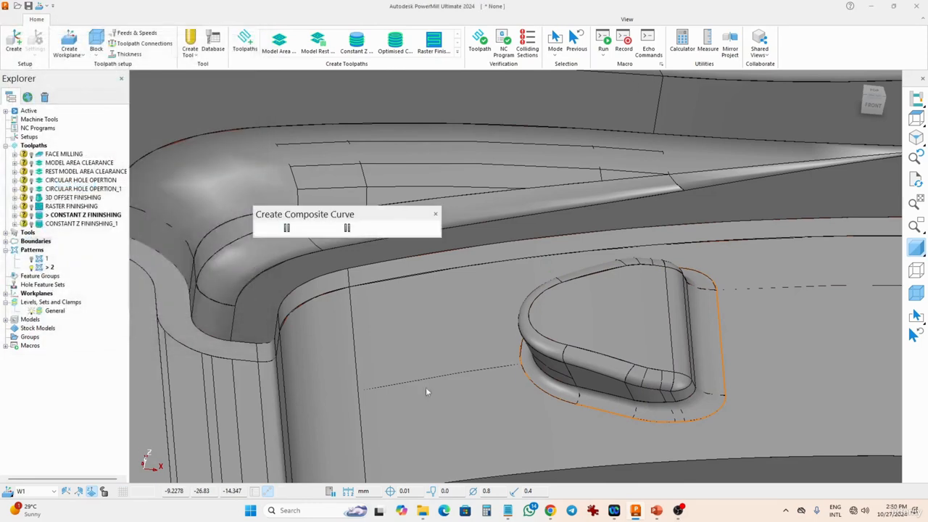
pyautogui.click(597, 413)
pyautogui.click(347, 229)
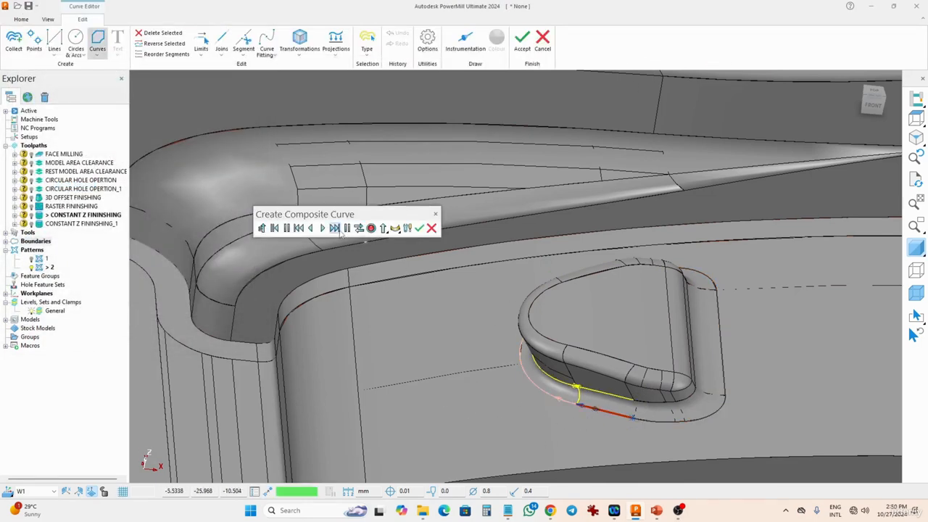
pyautogui.click(419, 228)
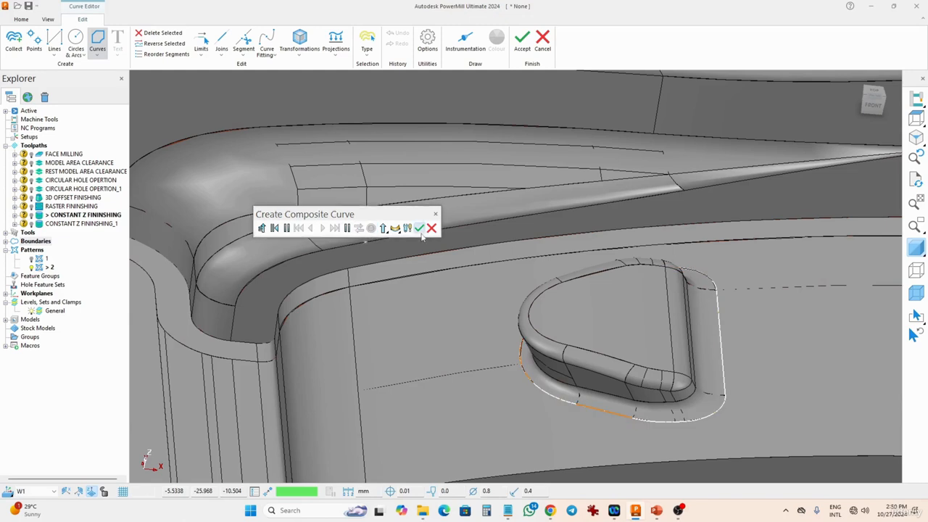
# Offset the B4 curve outward by 0.5 mm twice, and accept the curve edits and the boundary
pyautogui.click(307, 57)
pyautogui.click(307, 135)
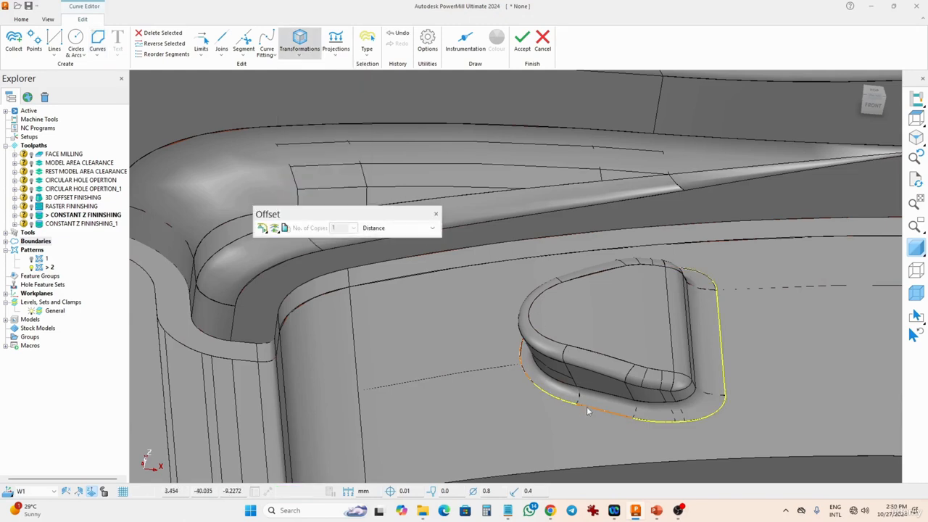
pyautogui.click(397, 229)
pyautogui.press('Return')
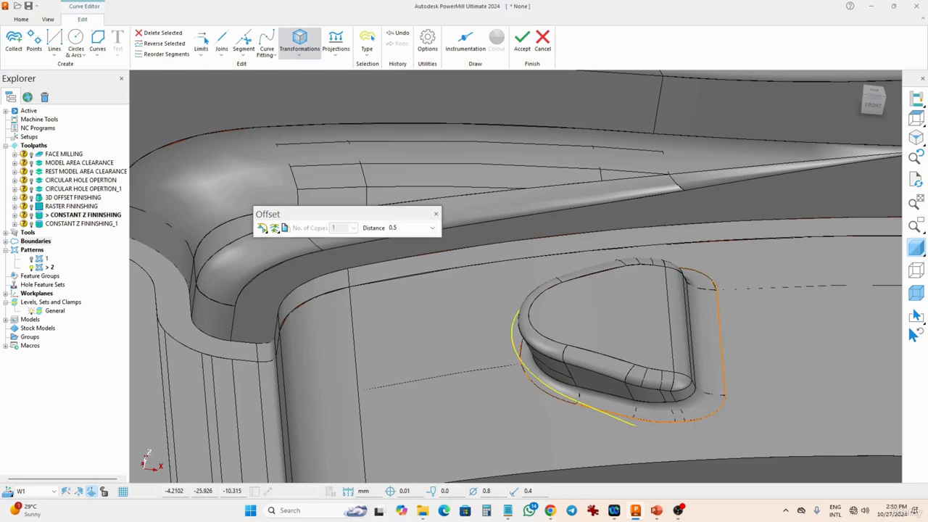
pyautogui.moveTo(466, 380)
pyautogui.mouseDown(button='middle')
pyautogui.moveTo(562, 410)
pyautogui.moveTo(500, 447)
pyautogui.moveTo(575, 407)
pyautogui.mouseUp(button='middle')
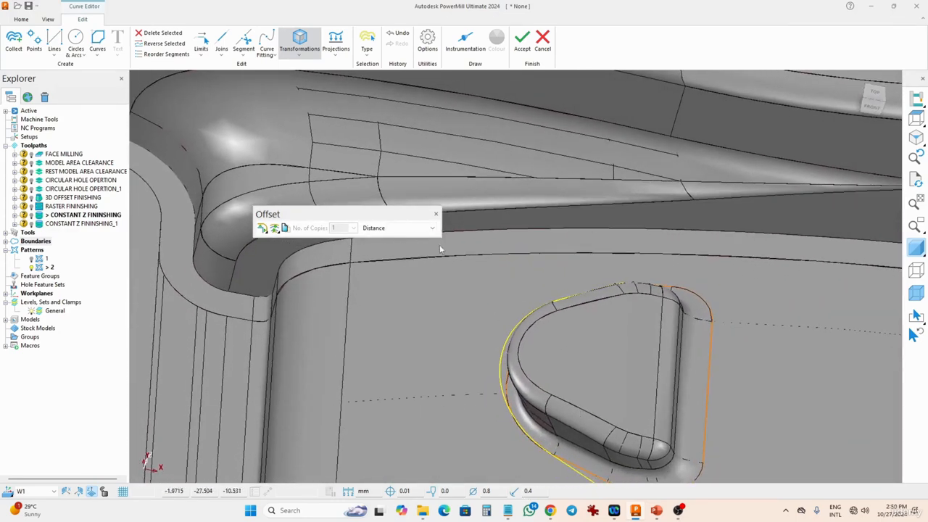
pyautogui.click(417, 229)
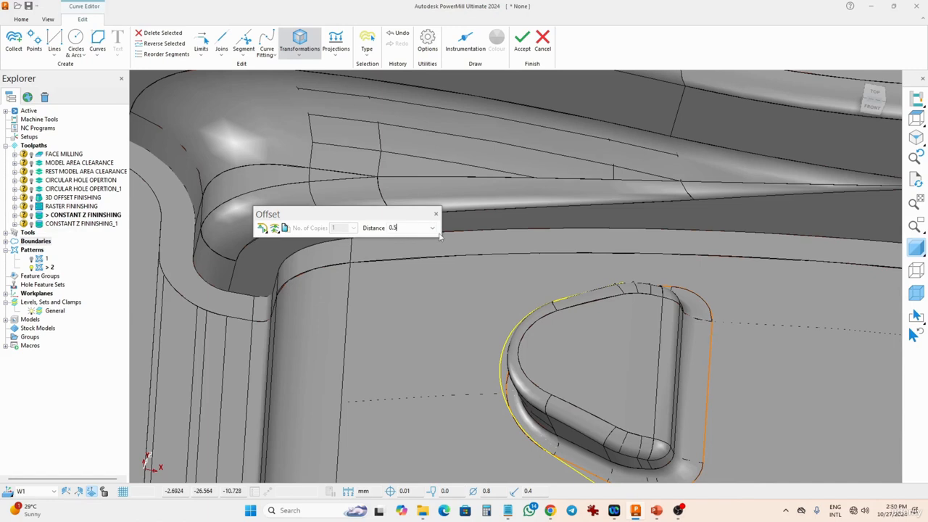
pyautogui.press('Return')
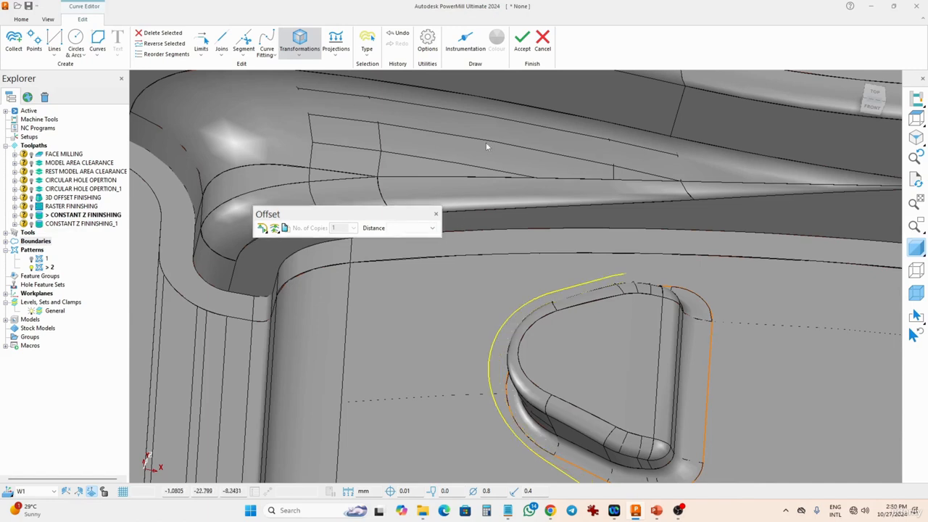
pyautogui.click(522, 40)
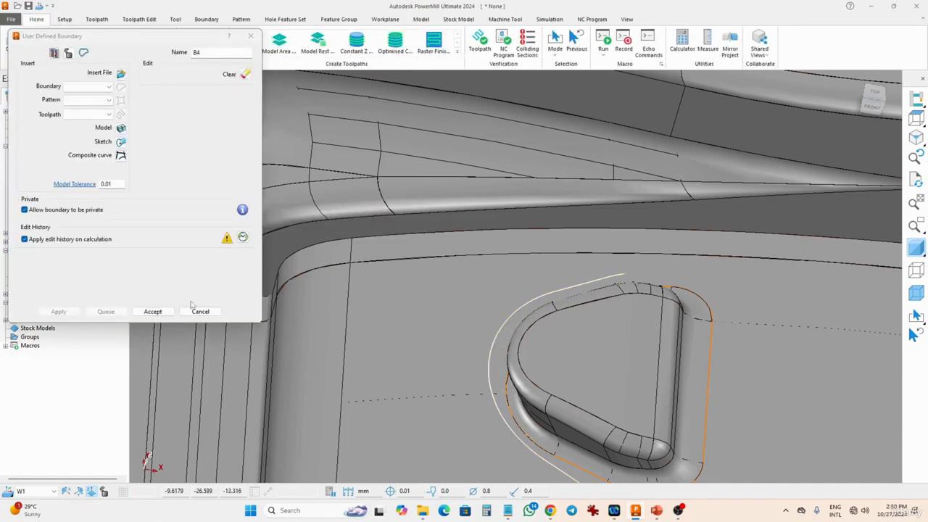
pyautogui.click(152, 311)
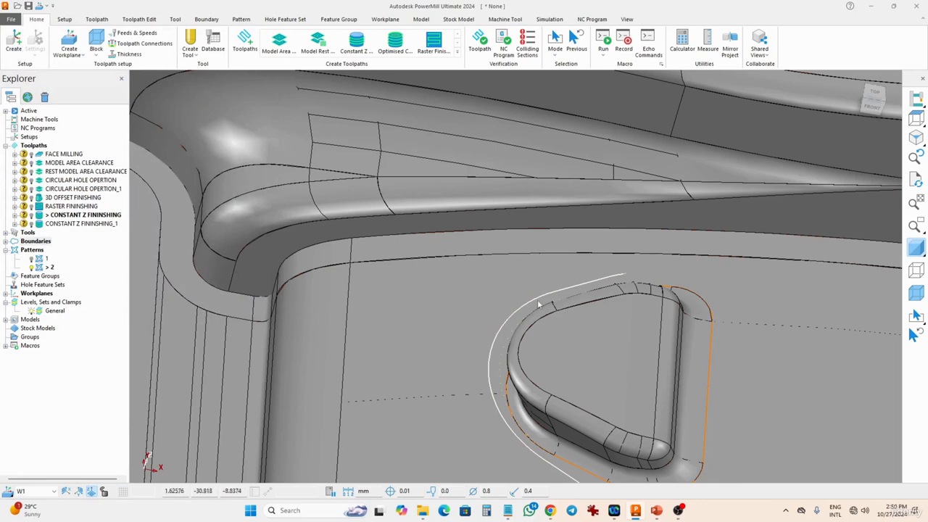
# Flatten the B4 boundary curve around the boss in the curve editor and accept the edit
pyautogui.moveTo(539, 296)
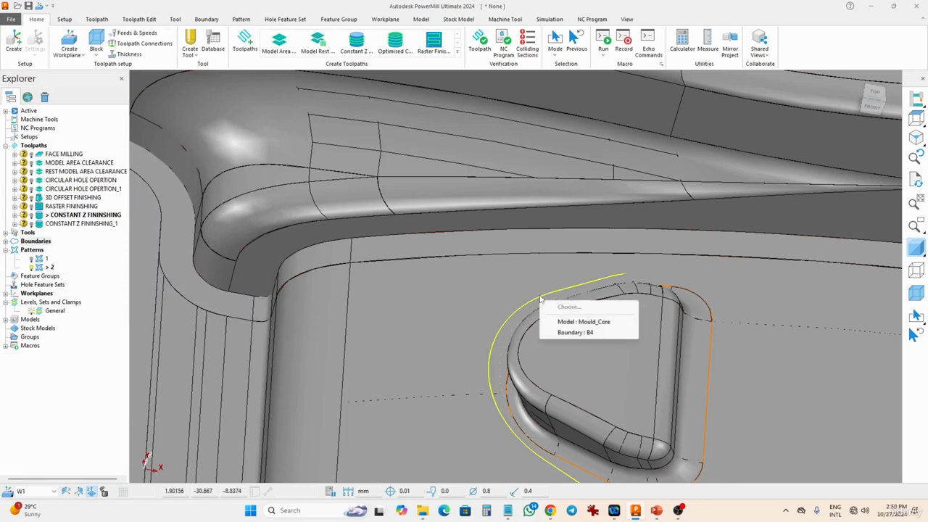
pyautogui.click(567, 333)
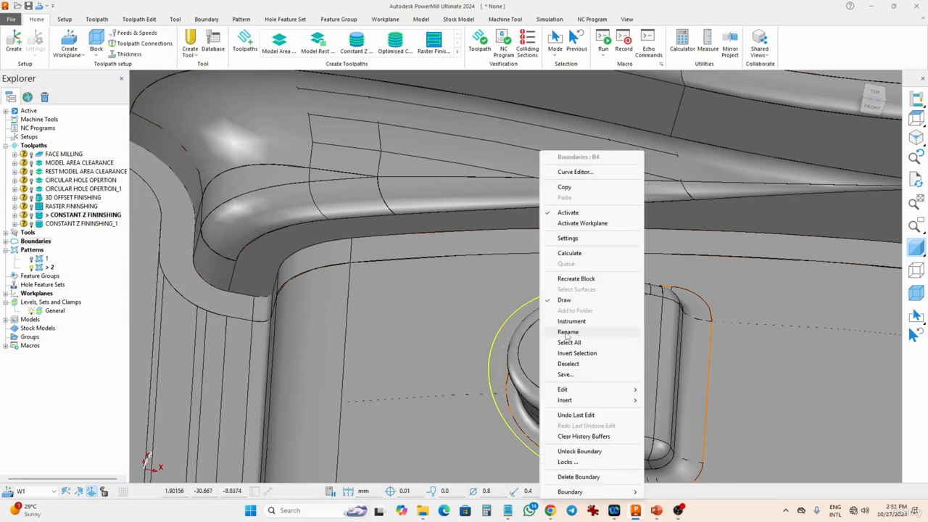
pyautogui.click(575, 172)
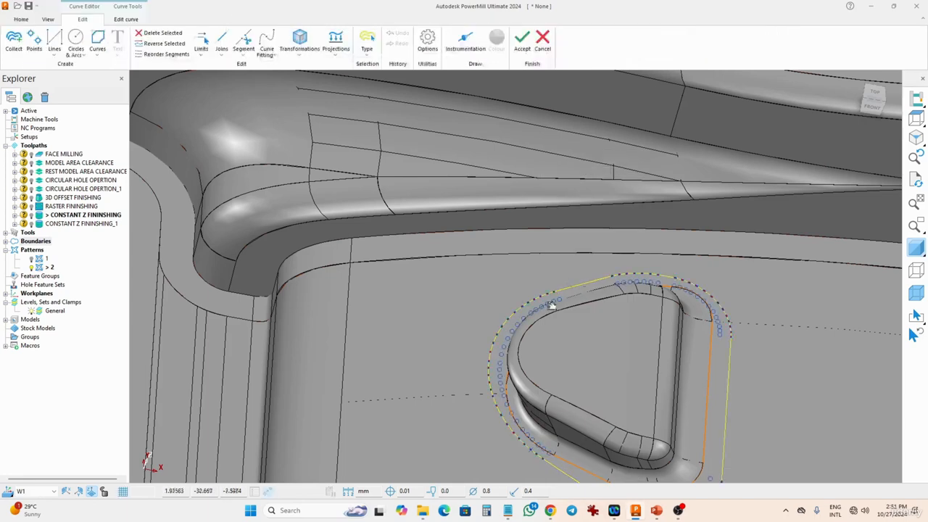
pyautogui.click(343, 62)
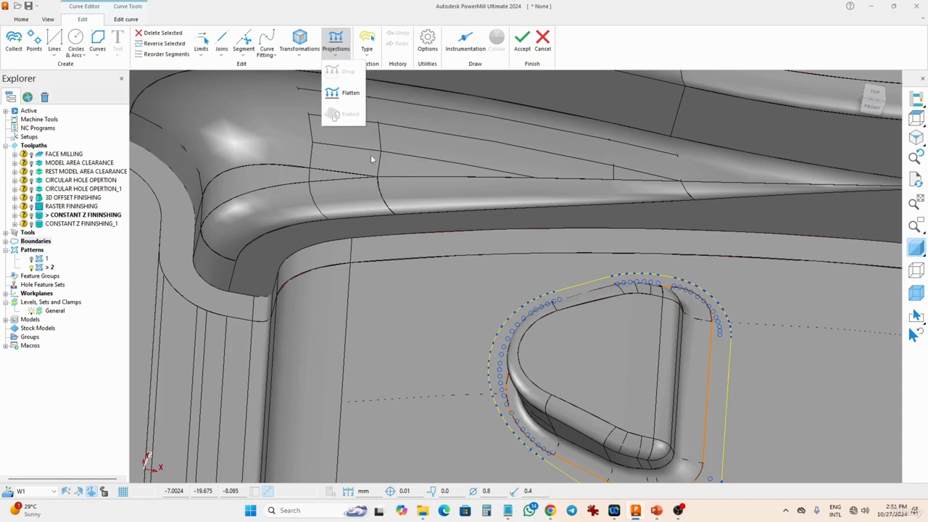
pyautogui.click(462, 317)
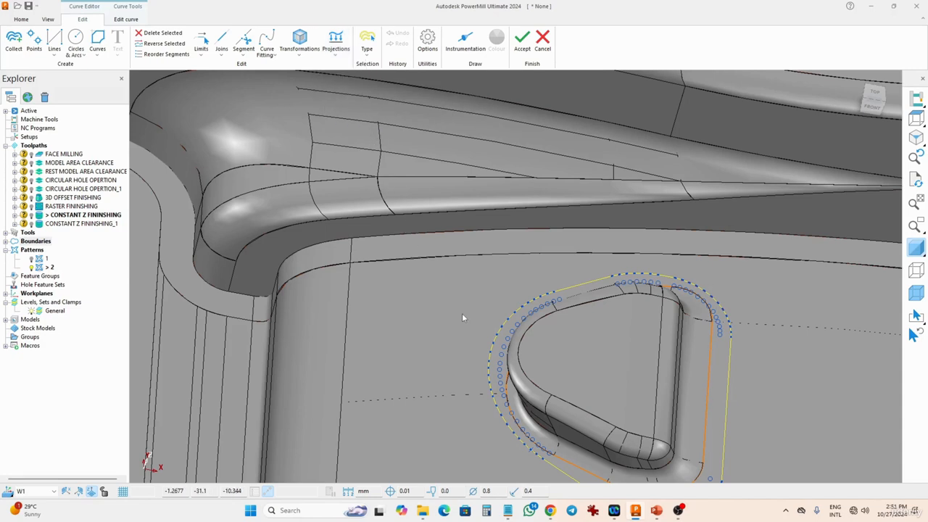
pyautogui.click(462, 317)
pyautogui.click(498, 317)
pyautogui.click(333, 58)
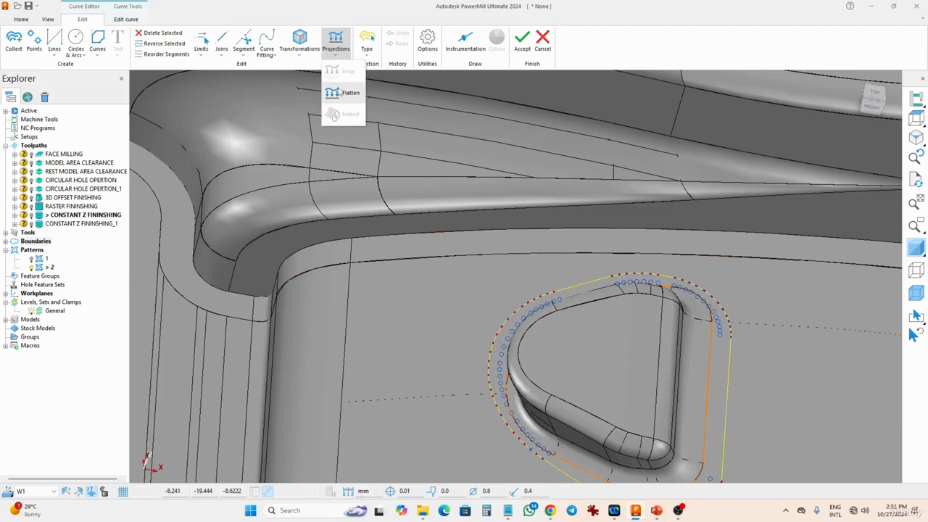
pyautogui.click(340, 92)
pyautogui.scroll(-3, 602, 349)
pyautogui.moveTo(602, 349); pyautogui.dragTo(573, 220, button='middle')
pyautogui.click(428, 446)
pyautogui.moveTo(428, 447); pyautogui.dragTo(488, 362, button='middle')
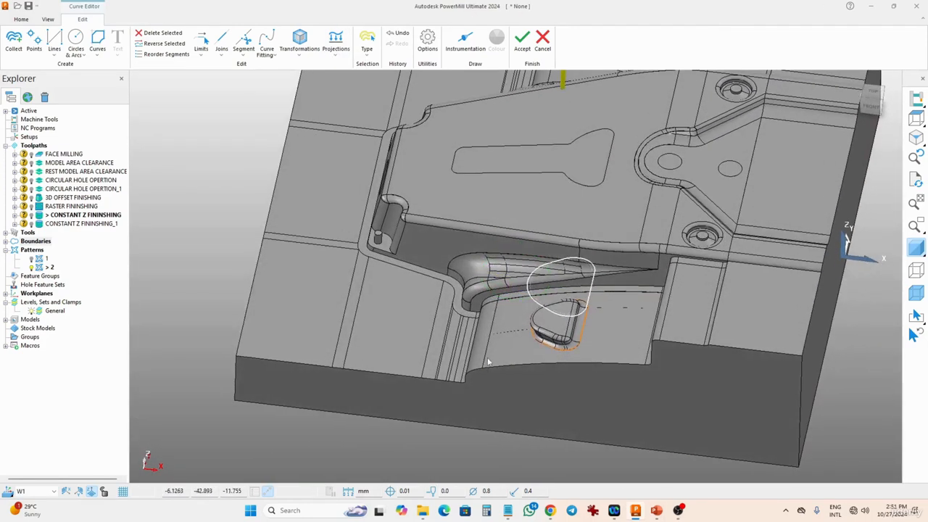
pyautogui.click(522, 40)
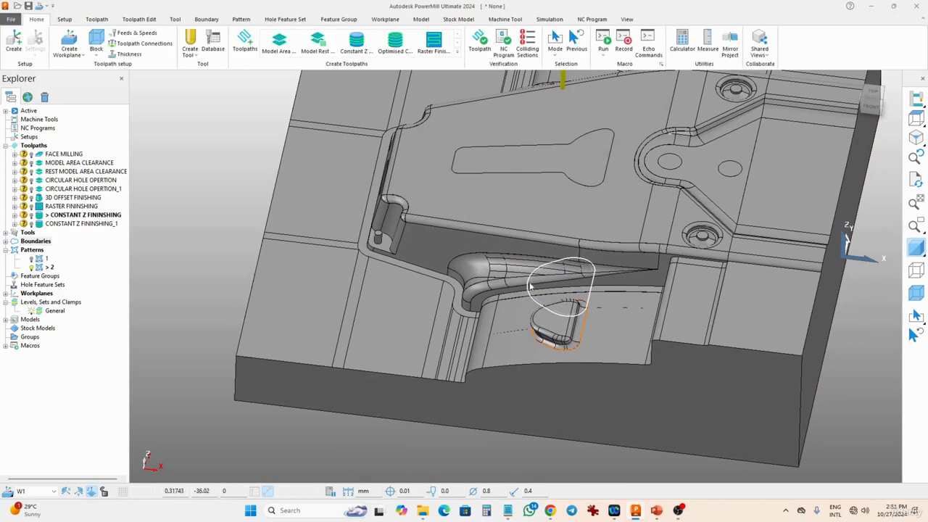
# Examine the flattened B4 boundary around the boss from angled views and from the top view
pyautogui.scroll(3, 534, 284)
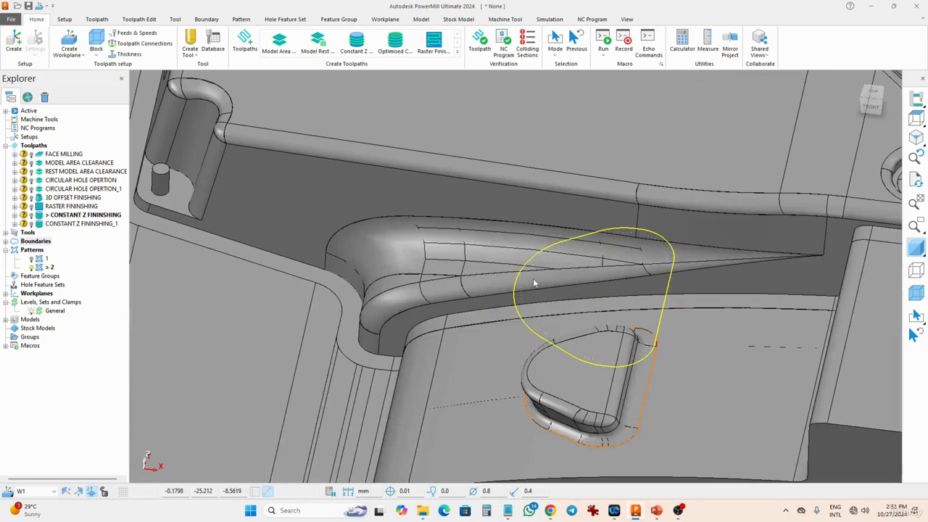
pyautogui.scroll(-5, 533, 278)
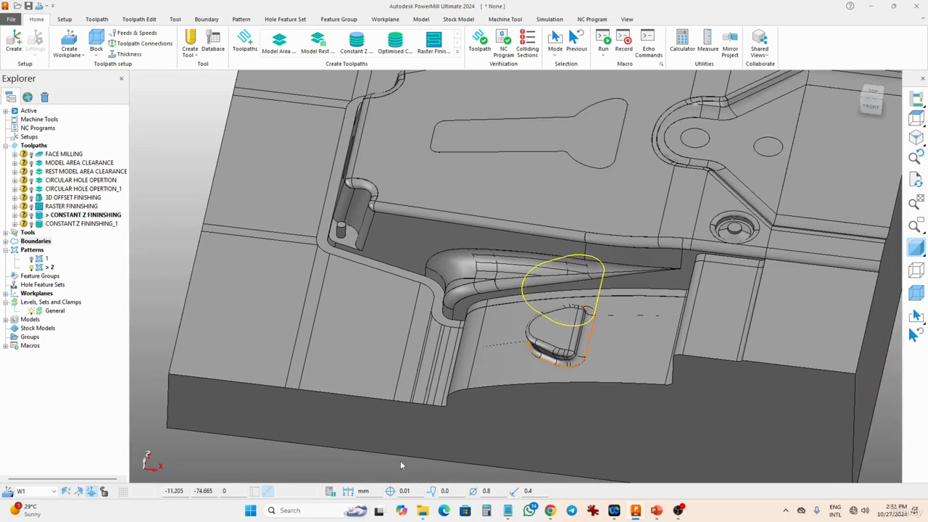
pyautogui.moveTo(399, 461); pyautogui.dragTo(477, 418, button='middle')
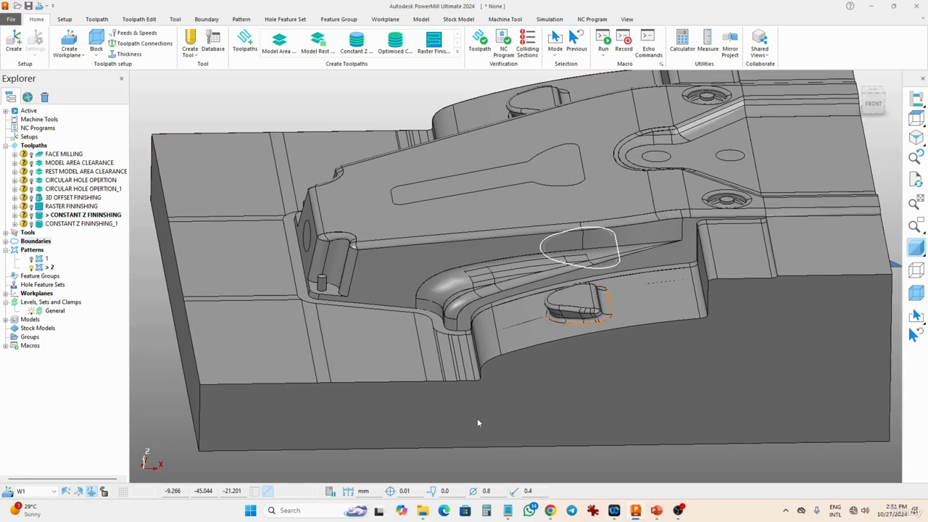
pyautogui.moveTo(477, 418)
pyautogui.mouseDown(button='middle')
pyautogui.moveTo(549, 358)
pyautogui.moveTo(528, 482)
pyautogui.mouseUp(button='middle')
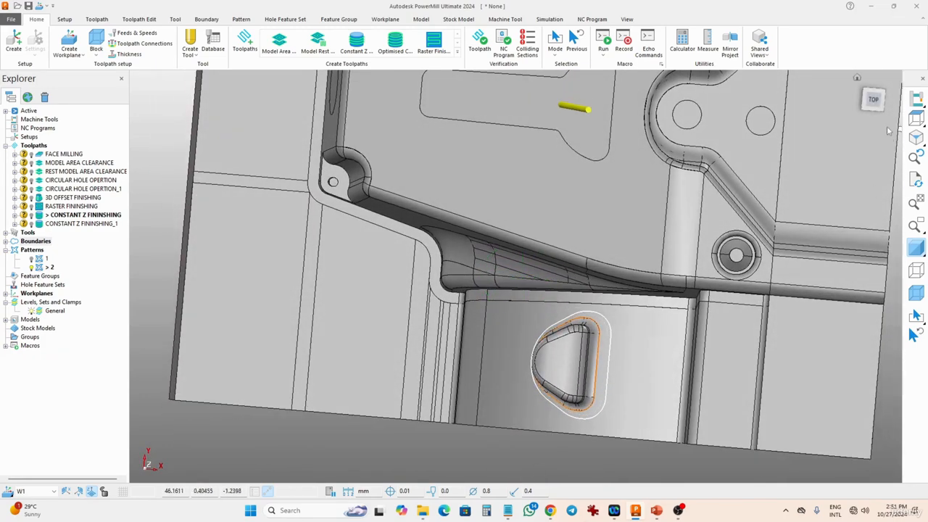
pyautogui.click(874, 99)
pyautogui.scroll(5, 526, 422)
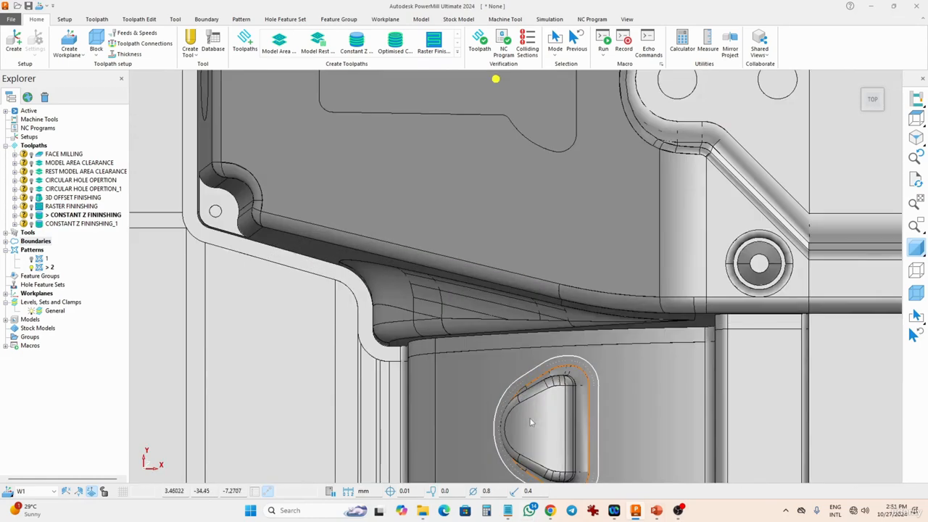
pyautogui.scroll(-3, 527, 422)
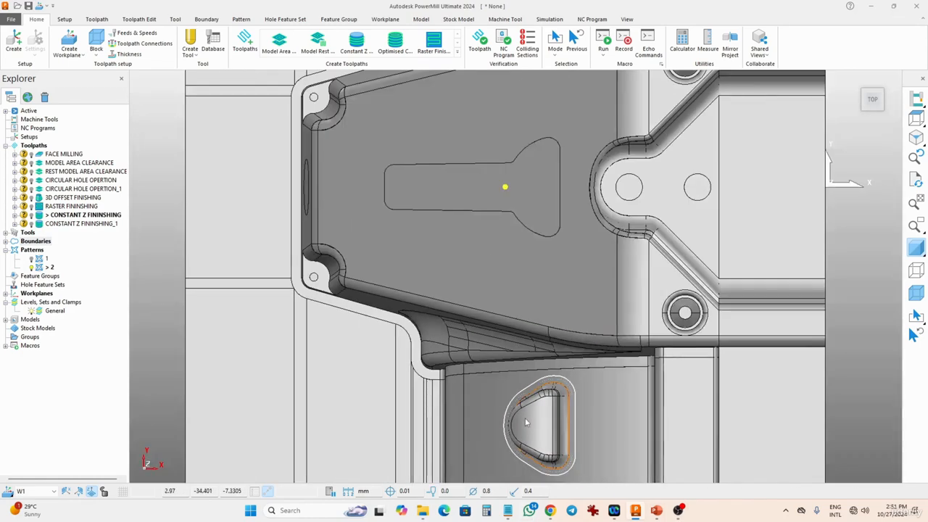
pyautogui.scroll(-2, 525, 418)
pyautogui.scroll(4, 524, 423)
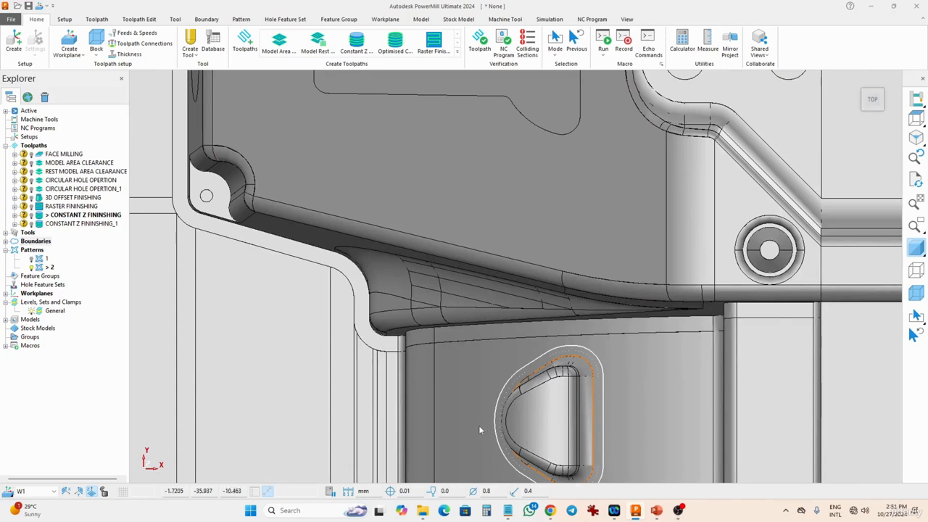
# Create a Constant Z Finishing toolpath and name it MULTI AXIS
pyautogui.click(245, 43)
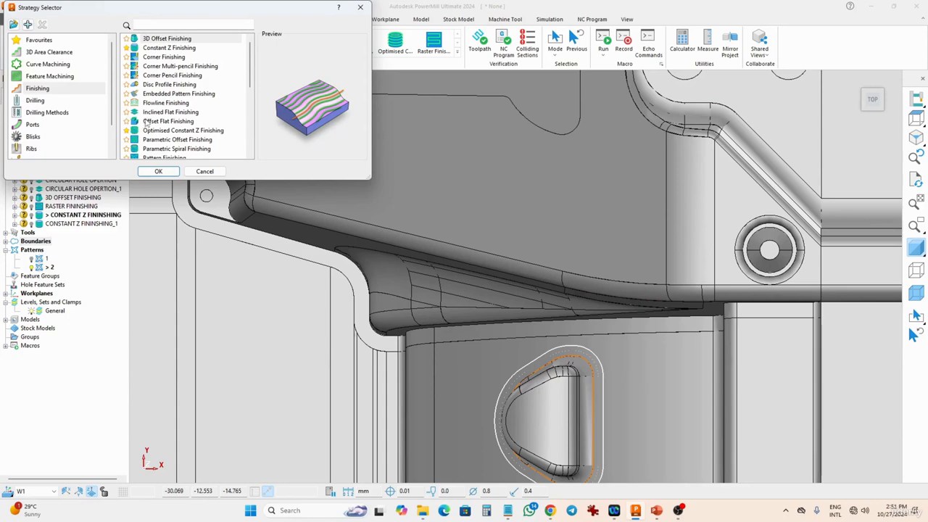
pyautogui.click(156, 49)
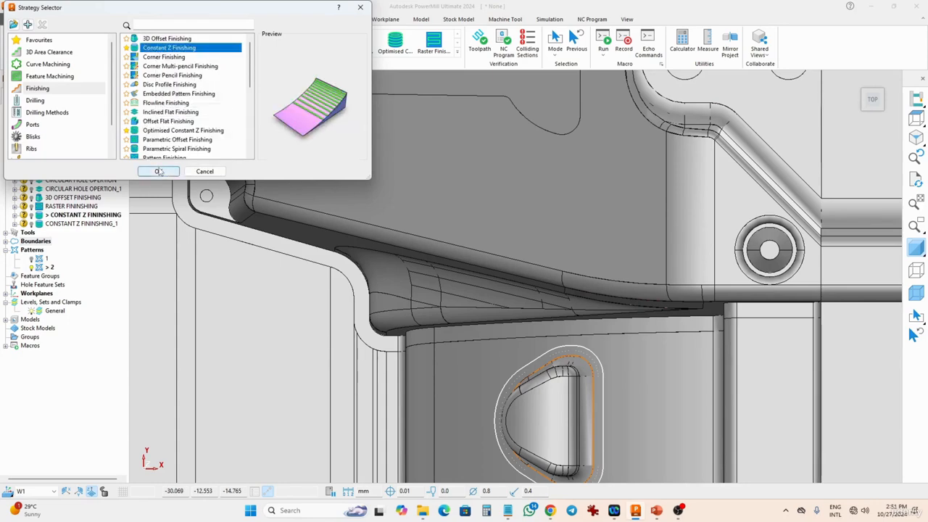
pyautogui.click(158, 171)
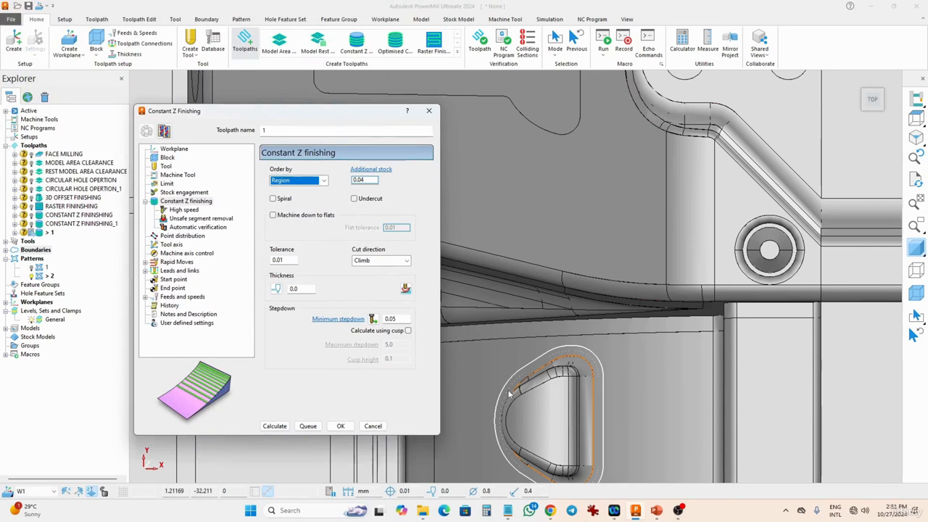
pyautogui.doubleClick(287, 131)
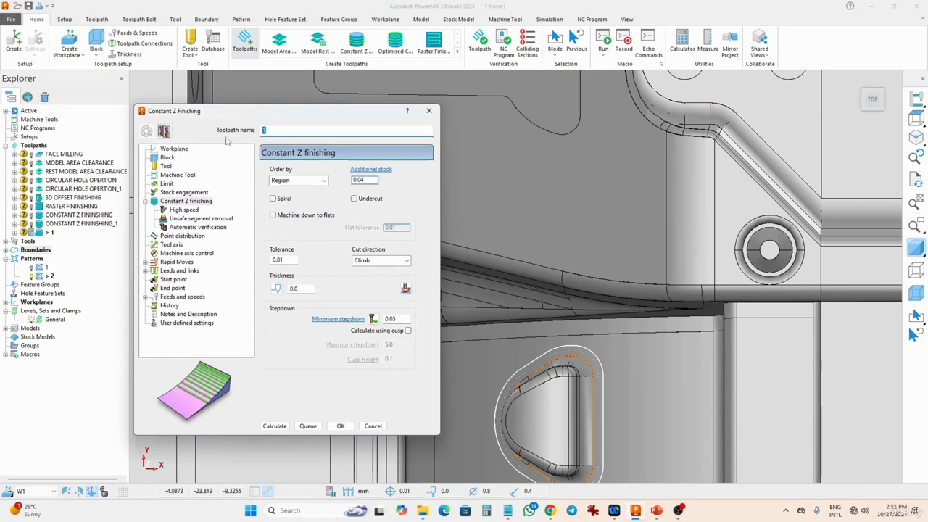
pyautogui.write('MULTI')
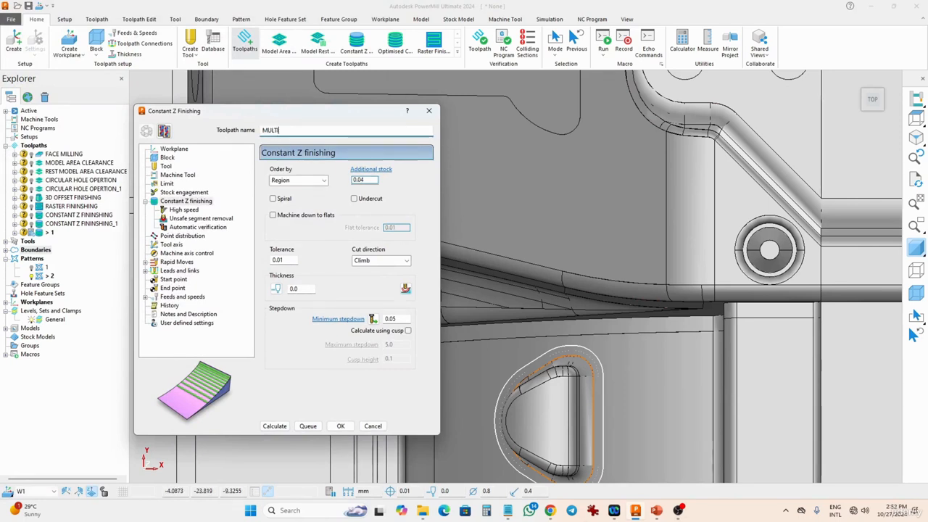
pyautogui.write(' AXIS')
# Use boundary B4 as the toolpath's limit, and review its ball-nosed tool and Constant Z finishing settings
pyautogui.click(166, 184)
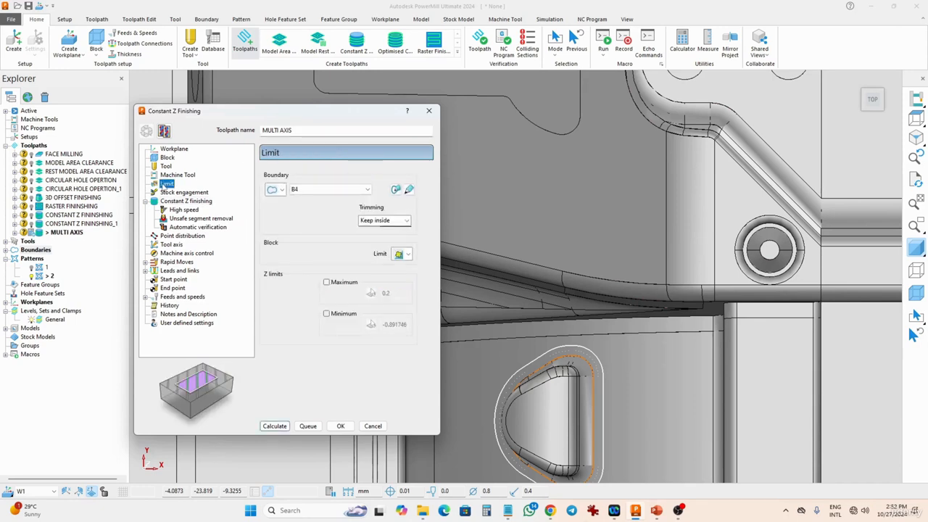
pyautogui.click(309, 190)
pyautogui.click(309, 192)
pyautogui.click(165, 167)
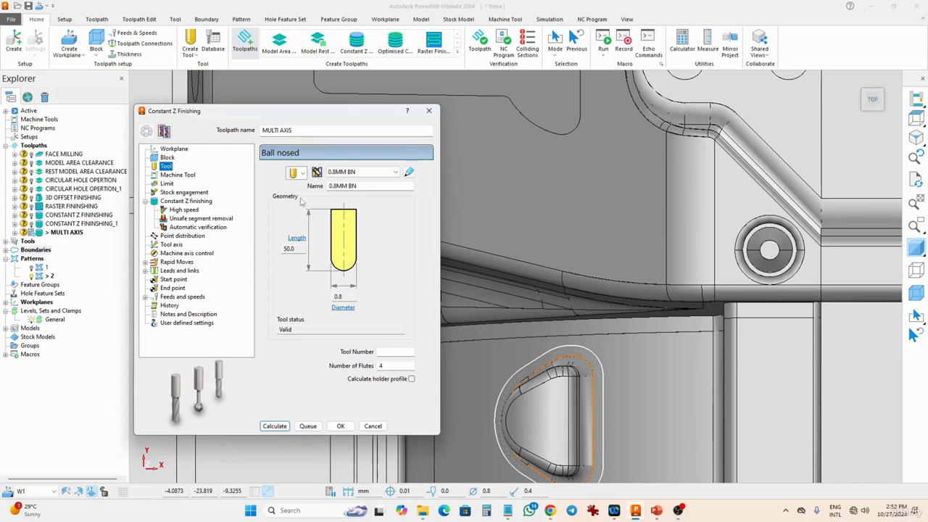
pyautogui.click(172, 203)
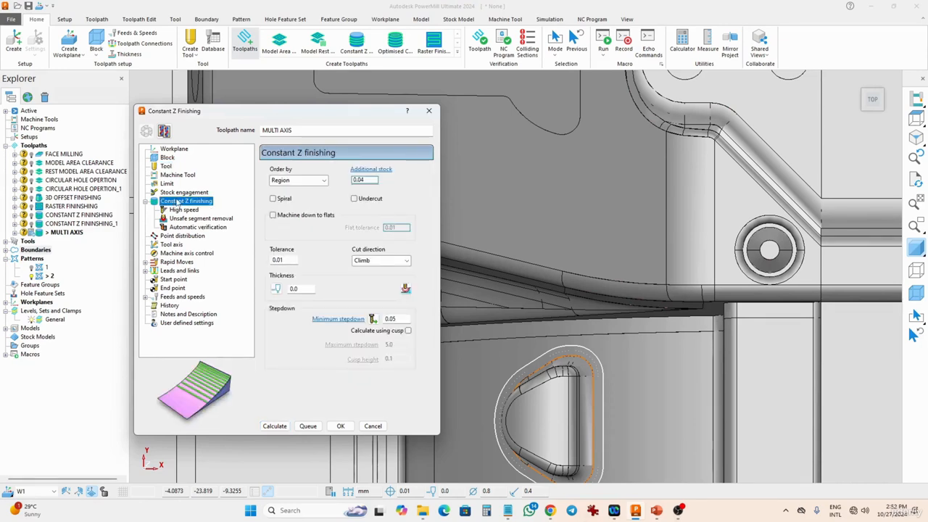
# Set the tool axis to Lead/Lean, enable tool axis limits, and calculate the MULTI AXIS toolpath
pyautogui.click(172, 245)
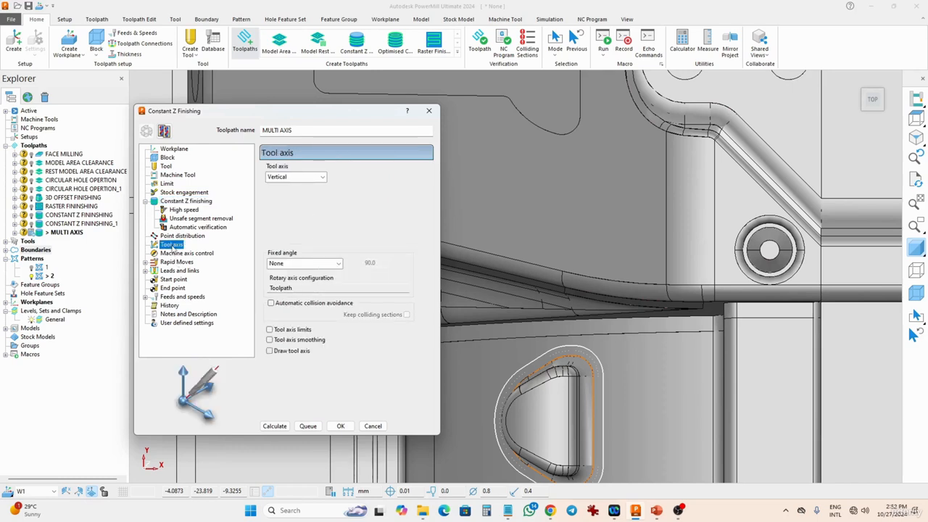
pyautogui.click(294, 177)
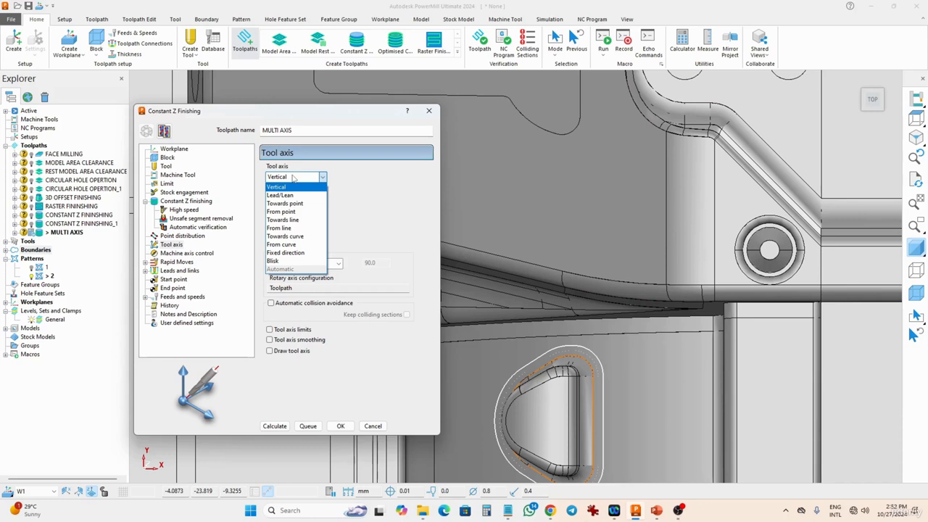
pyautogui.click(288, 195)
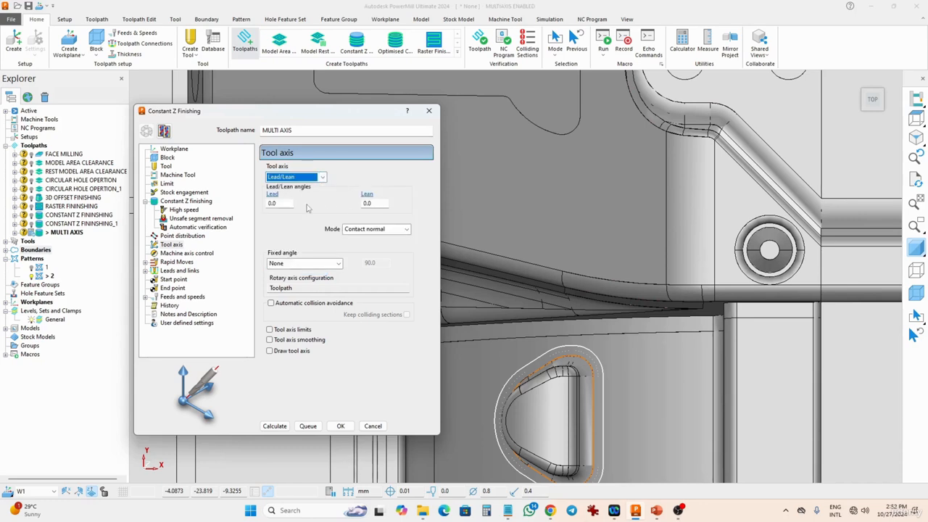
pyautogui.click(270, 329)
pyautogui.click(275, 426)
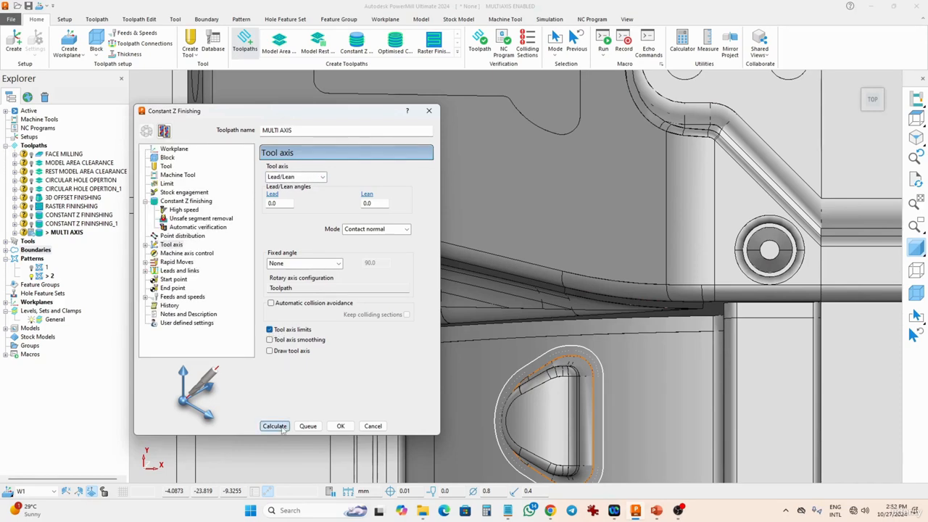
# Examine the calculated MULTI AXIS toolpath on the boss's undercut walls from several angles, and close its settings
pyautogui.moveTo(561, 436); pyautogui.dragTo(589, 241, button='middle')
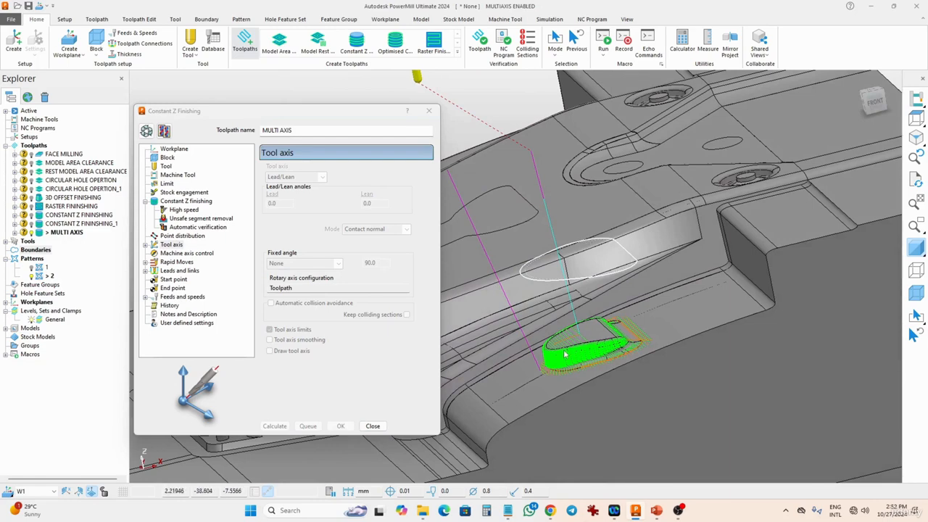
pyautogui.scroll(-2, 564, 354)
pyautogui.moveTo(552, 337); pyautogui.dragTo(478, 334, button='middle')
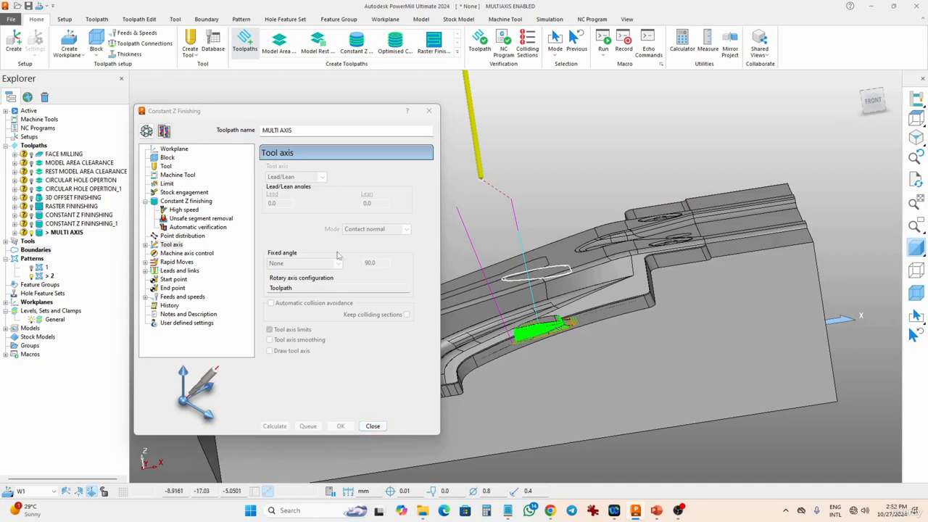
pyautogui.scroll(3, 475, 240)
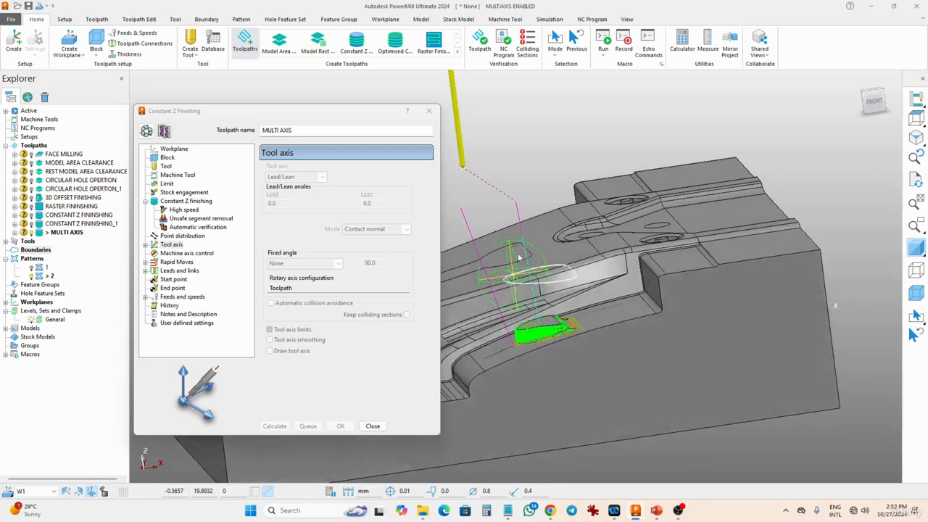
pyautogui.scroll(3, 525, 342)
pyautogui.scroll(3, 525, 342)
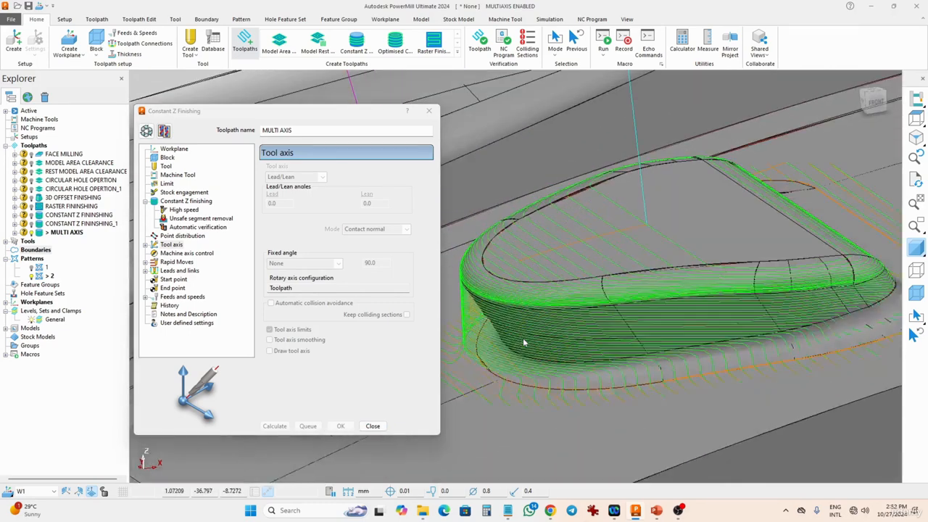
pyautogui.moveTo(511, 341); pyautogui.dragTo(417, 315, button='middle')
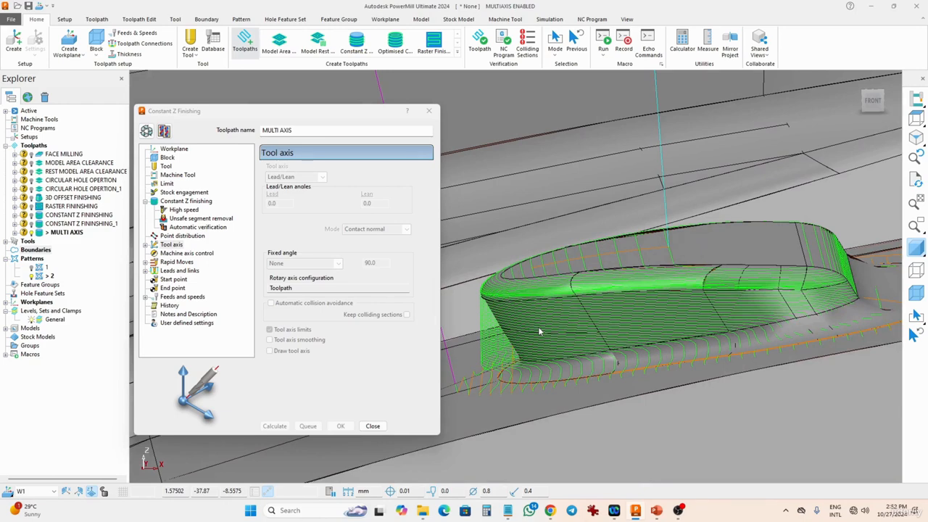
pyautogui.scroll(2, 518, 335)
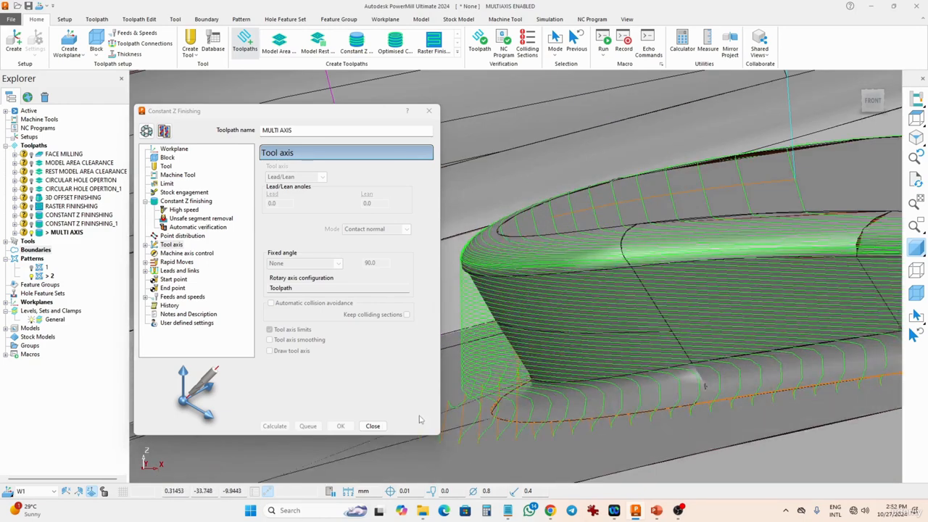
pyautogui.click(373, 427)
# Play the simulation of the MULTI AXIS toolpath and slow it down to 0.5 x feed rate
pyautogui.scroll(-3, 470, 328)
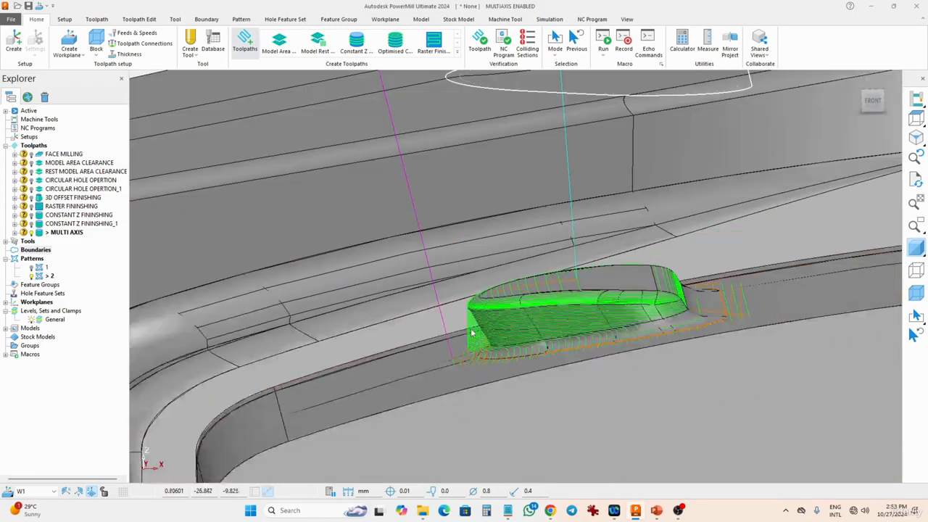
pyautogui.click(545, 19)
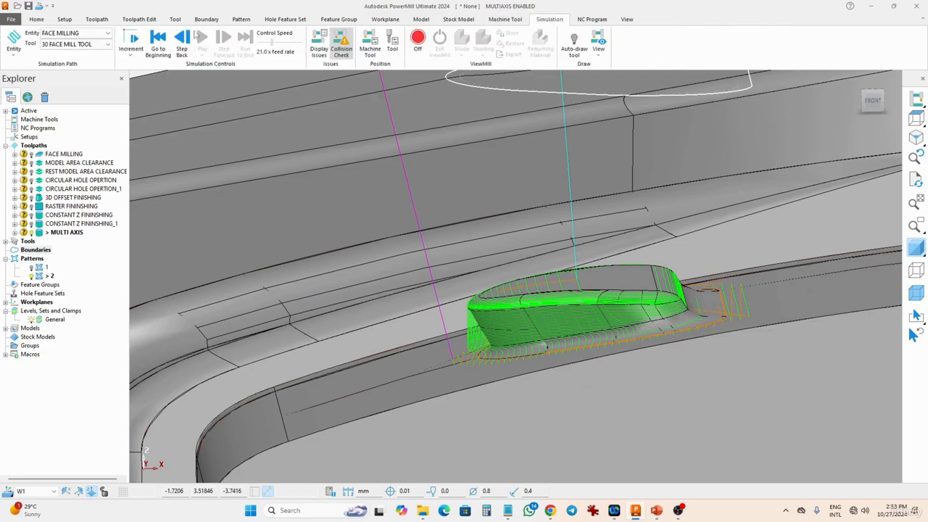
pyautogui.click(72, 33)
pyautogui.click(85, 148)
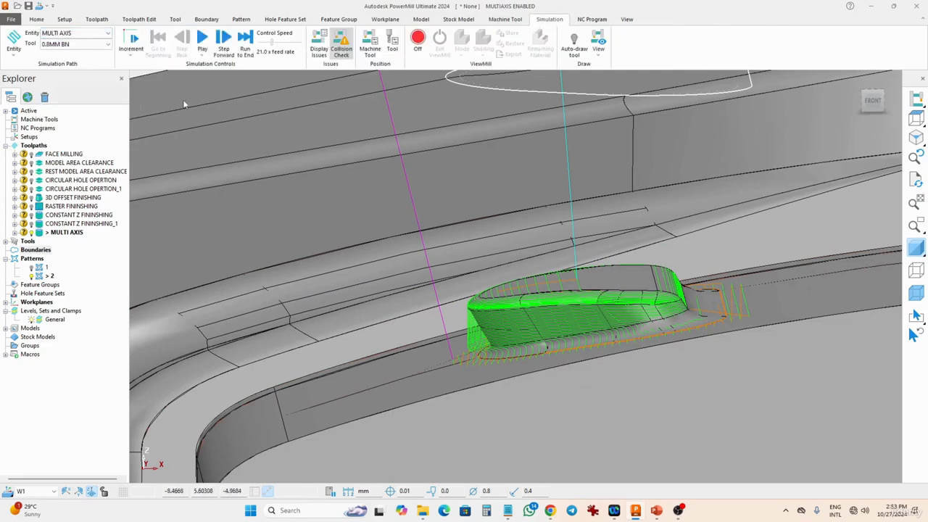
pyautogui.click(202, 40)
pyautogui.moveTo(271, 44); pyautogui.dragTo(258, 43)
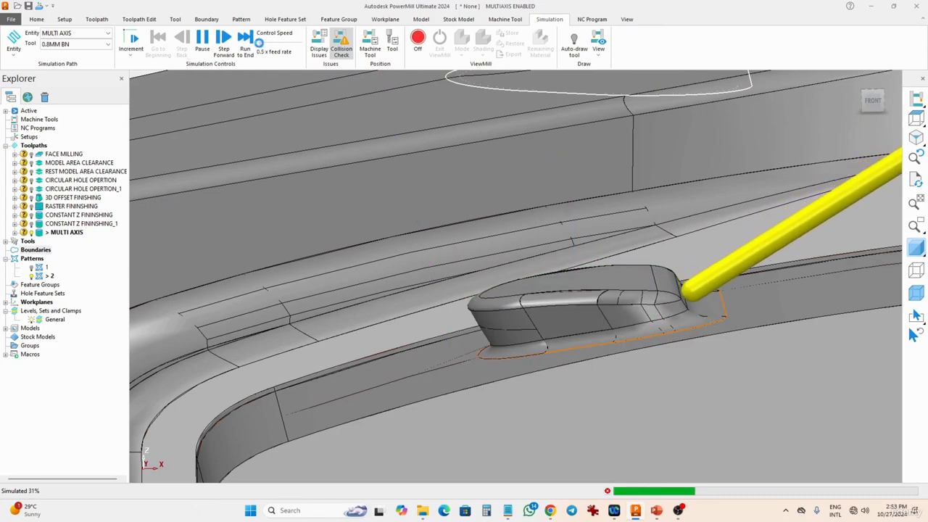
# Examine how the tool tilts around the D-shaped boss during the simulation, from several angles and distances
pyautogui.scroll(-8, 417, 210)
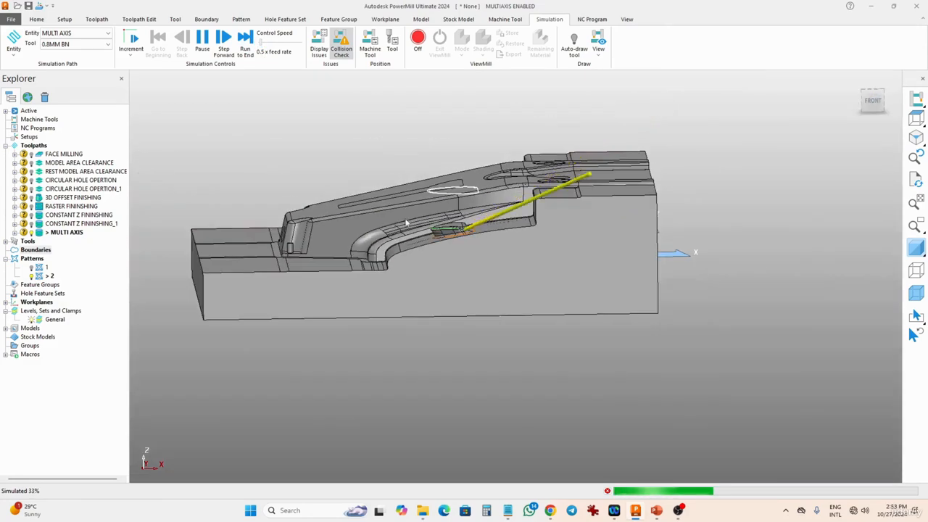
pyautogui.moveTo(406, 222); pyautogui.dragTo(514, 290, button='middle')
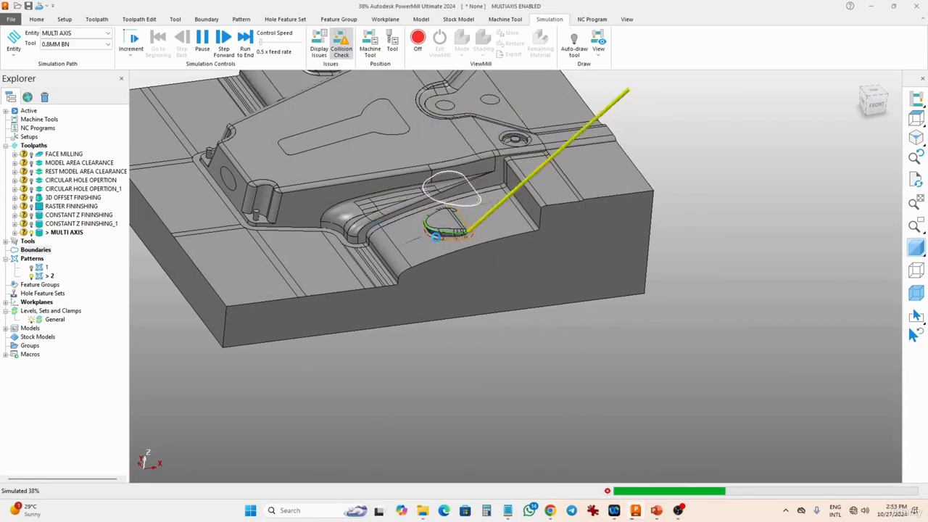
pyautogui.scroll(3, 464, 246)
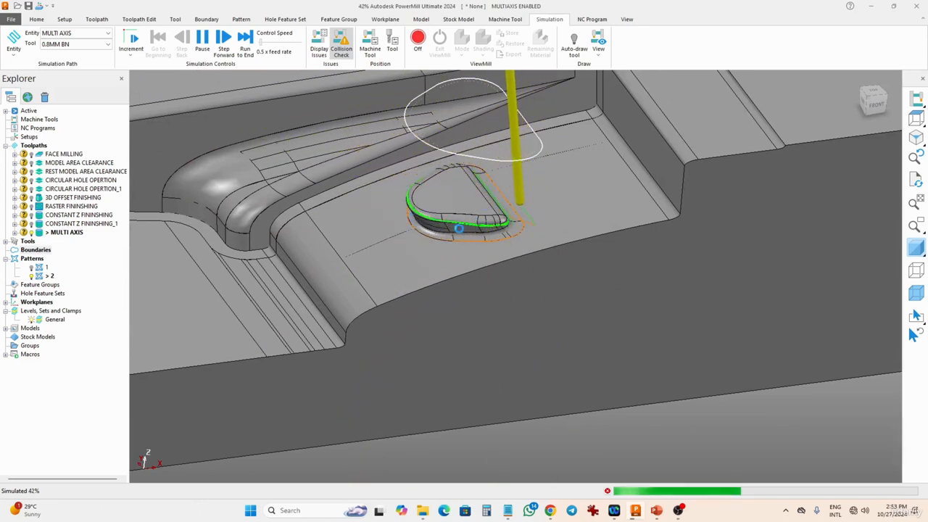
pyautogui.scroll(3, 431, 229)
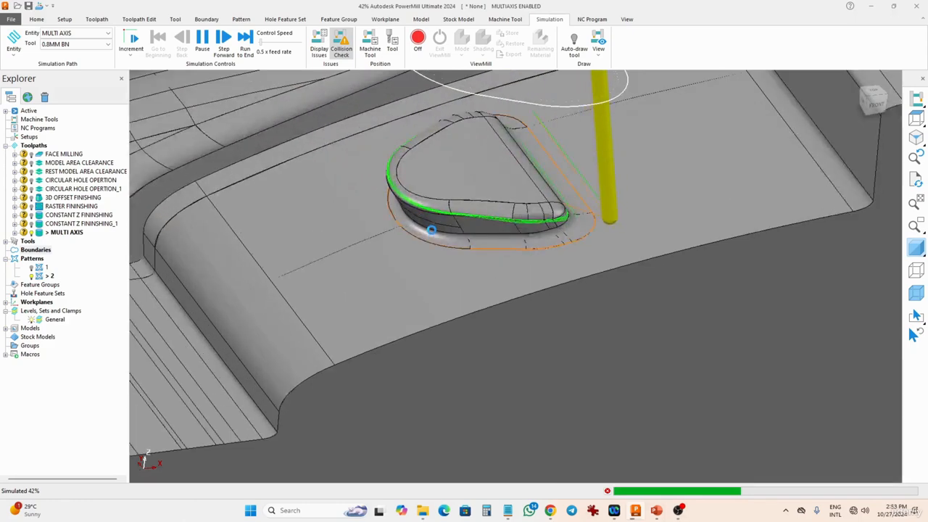
pyautogui.moveTo(432, 229); pyautogui.dragTo(424, 171, button='middle')
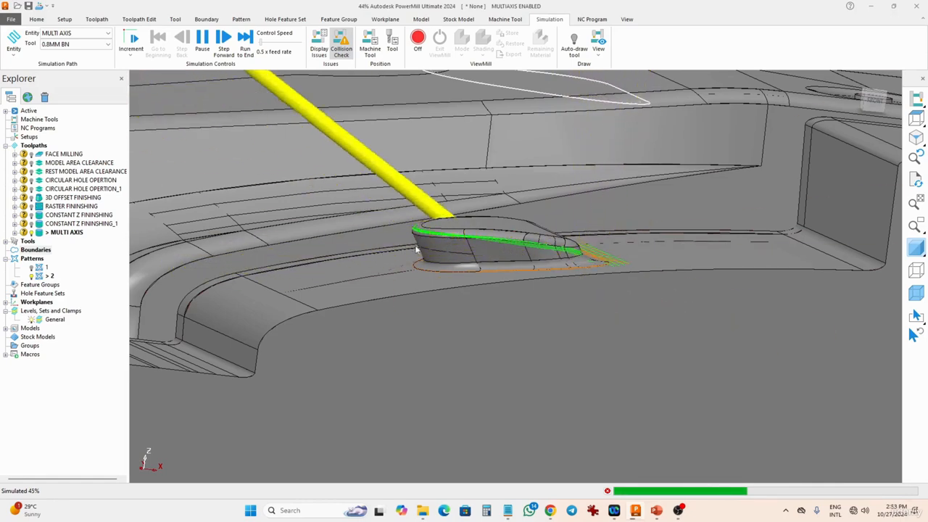
pyautogui.moveTo(601, 200)
pyautogui.mouseDown(button='middle')
pyautogui.moveTo(584, 261)
pyautogui.moveTo(529, 250)
pyautogui.moveTo(595, 251)
pyautogui.moveTo(575, 229)
pyautogui.mouseUp(button='middle')
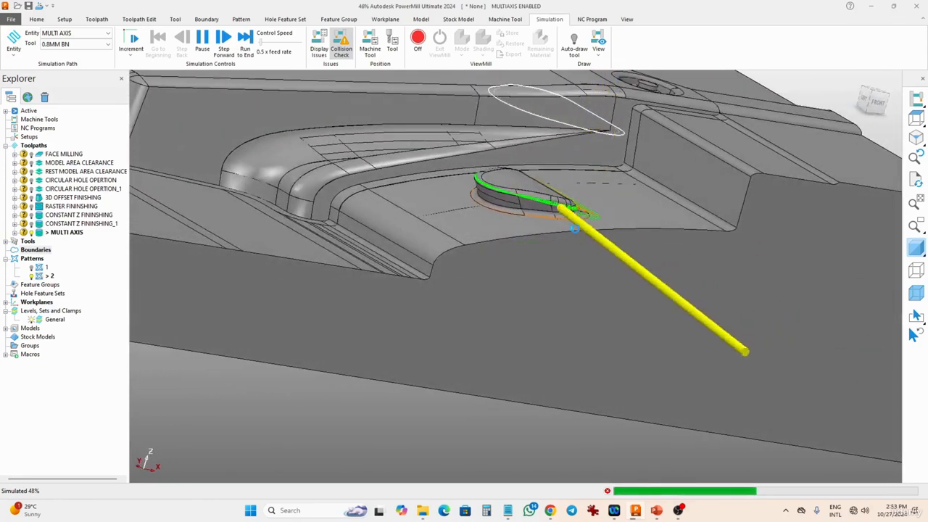
pyautogui.moveTo(326, 124); pyautogui.dragTo(459, 169, button='middle')
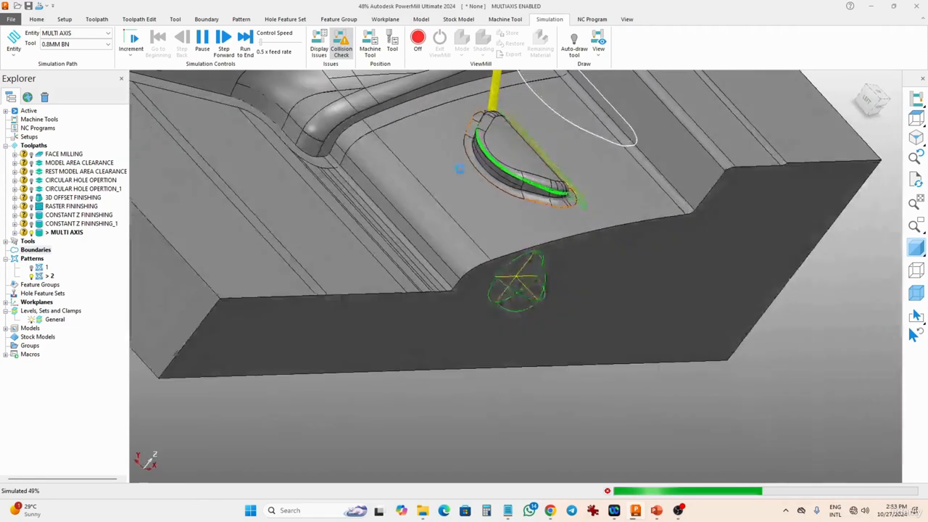
pyautogui.scroll(-4, 471, 146)
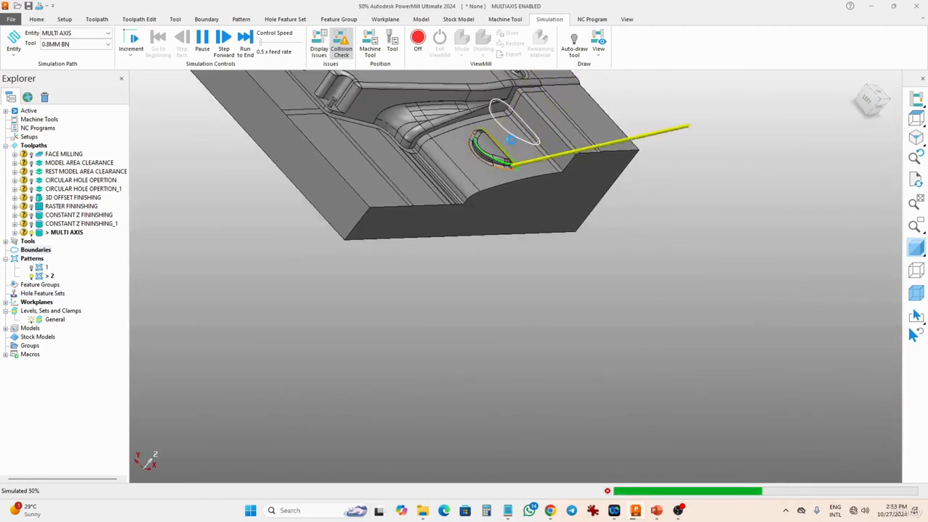
pyautogui.keyDown('shift'); pyautogui.moveTo(477, 137); pyautogui.dragTo(604, 284, button='middle'); pyautogui.keyUp('shift')
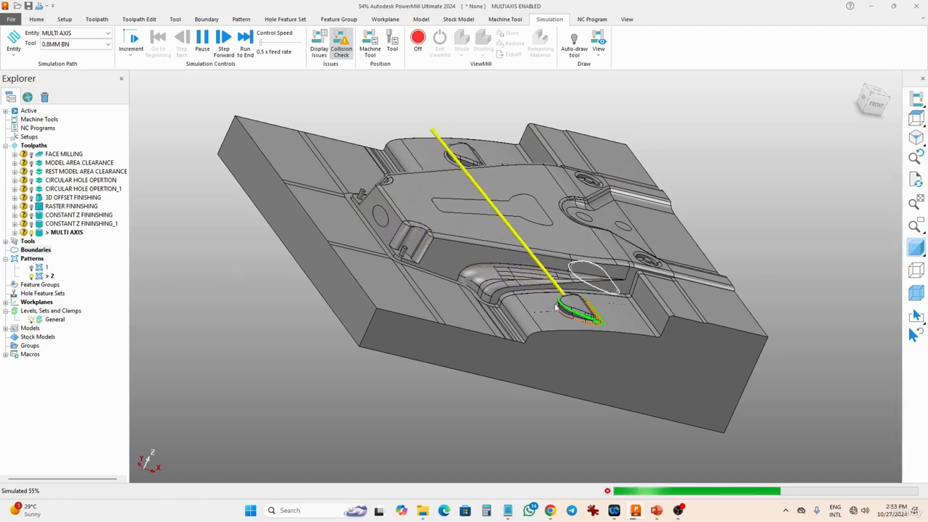
pyautogui.scroll(3, 543, 312)
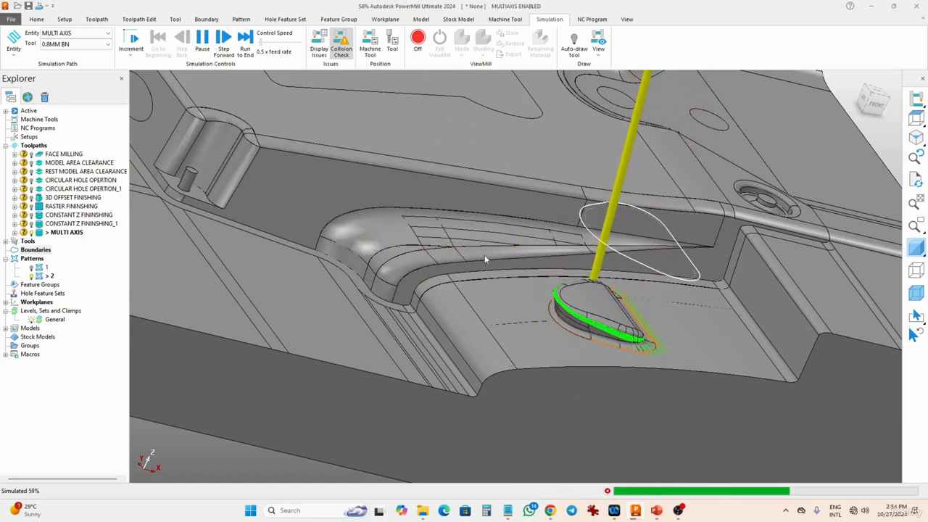
pyautogui.moveTo(456, 191); pyautogui.dragTo(415, 201, button='middle')
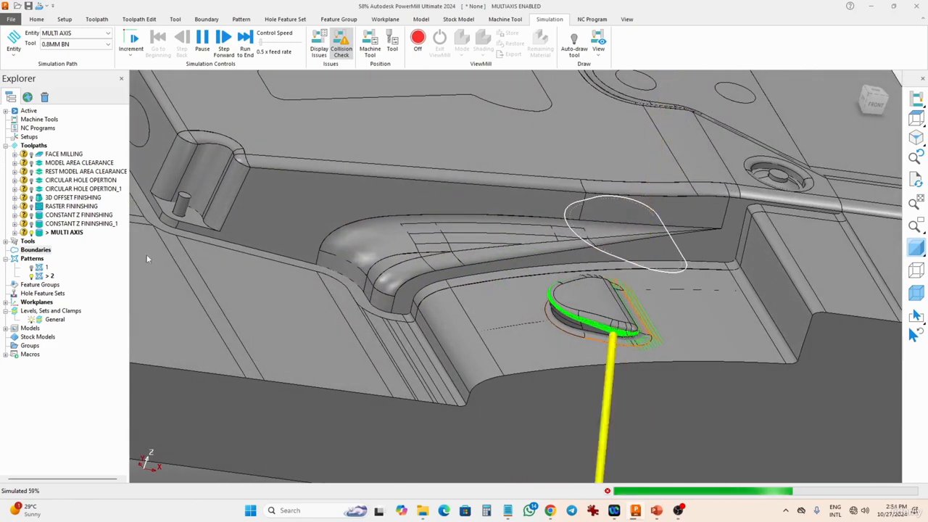
# Reopen the MULTI AXIS toolpath for editing, set the tool axis lead angle to 45, and recalculate it
pyautogui.click(52, 233)
pyautogui.rightClick(50, 233)
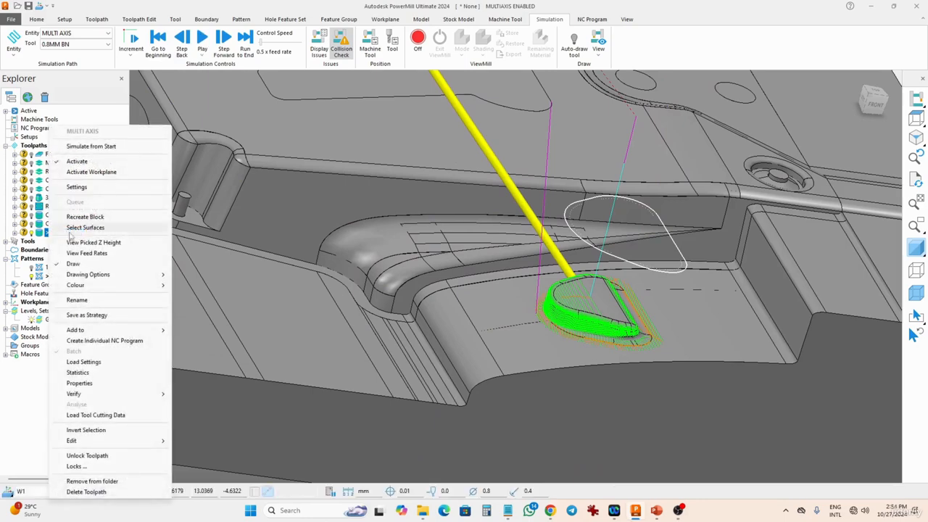
pyautogui.click(82, 187)
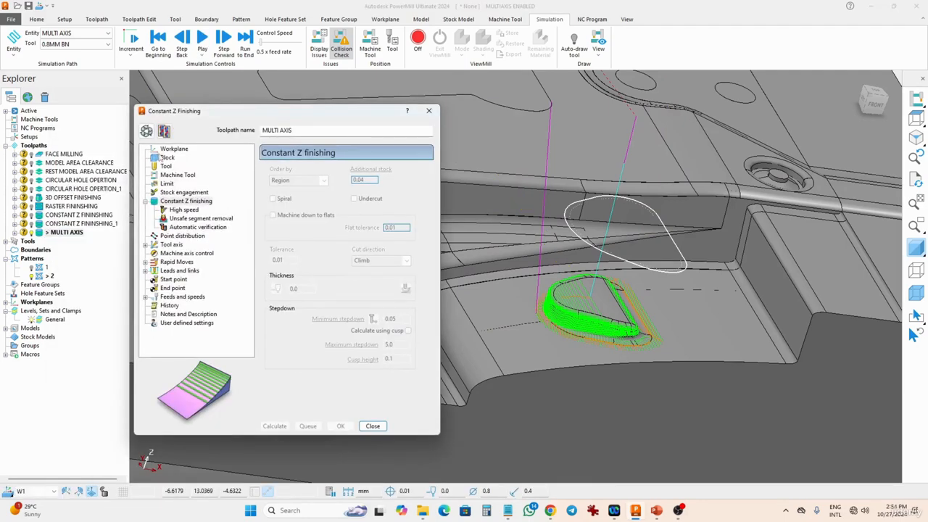
pyautogui.click(146, 131)
pyautogui.click(171, 245)
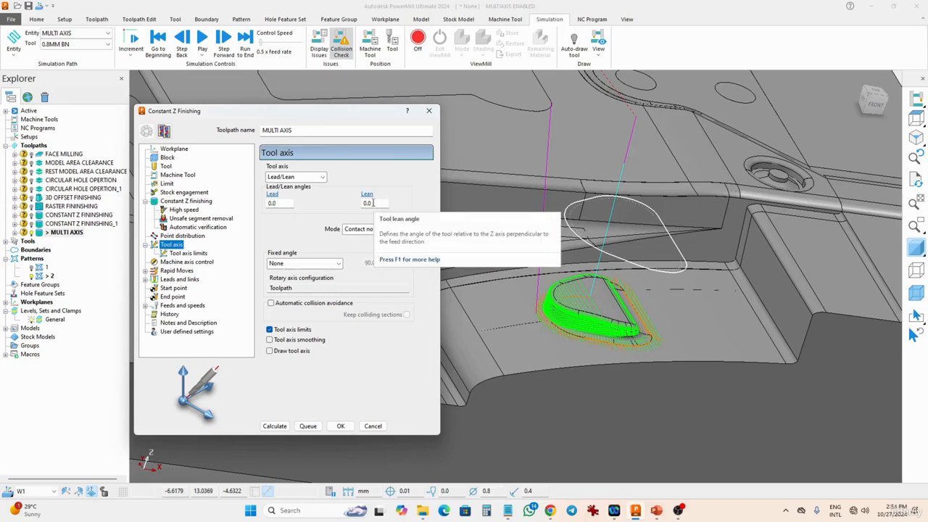
pyautogui.moveTo(278, 205); pyautogui.dragTo(249, 205)
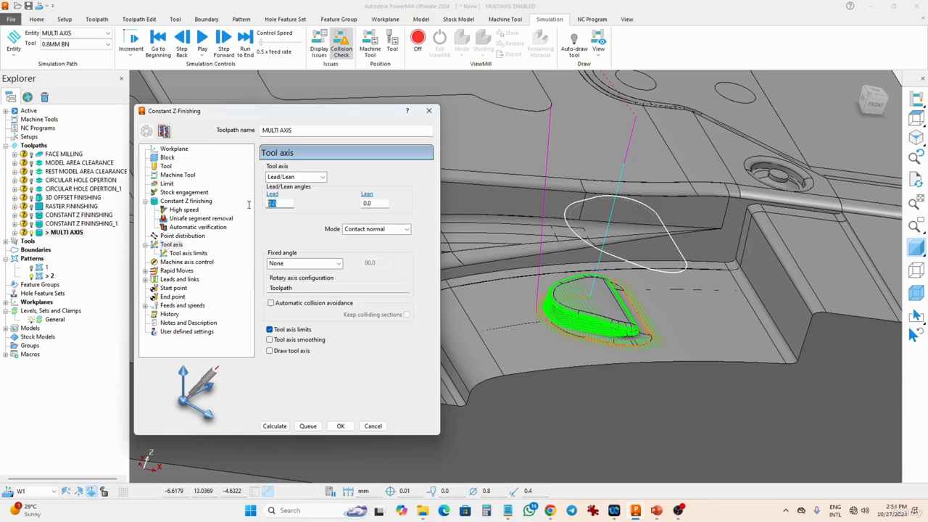
pyautogui.click(923, 245)
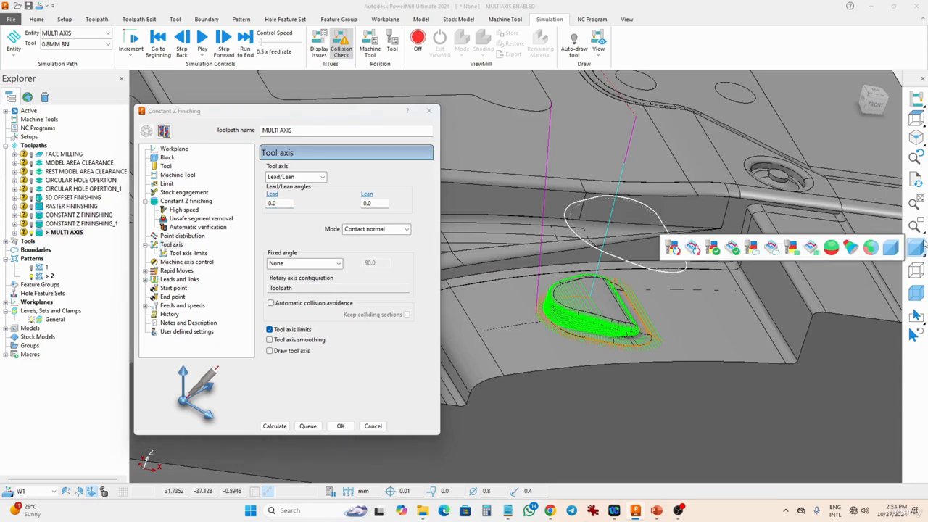
pyautogui.click(290, 212)
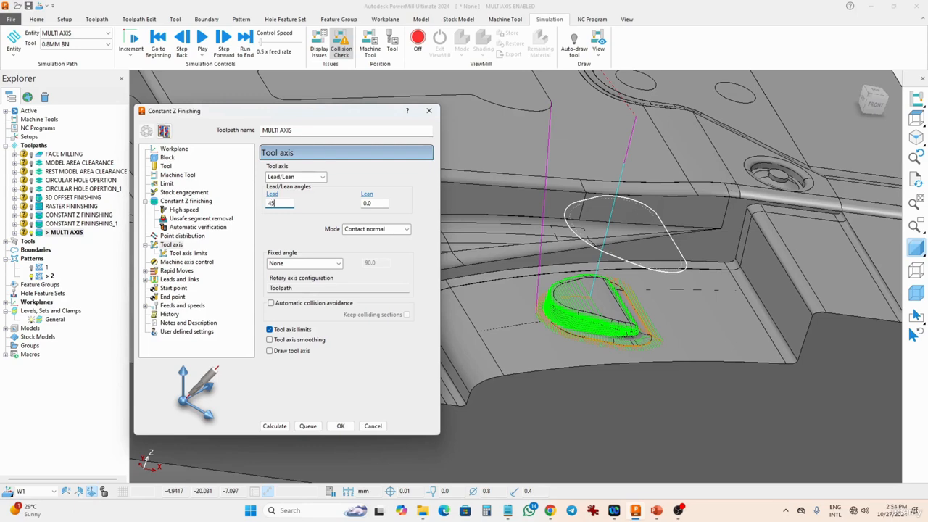
pyautogui.click(274, 426)
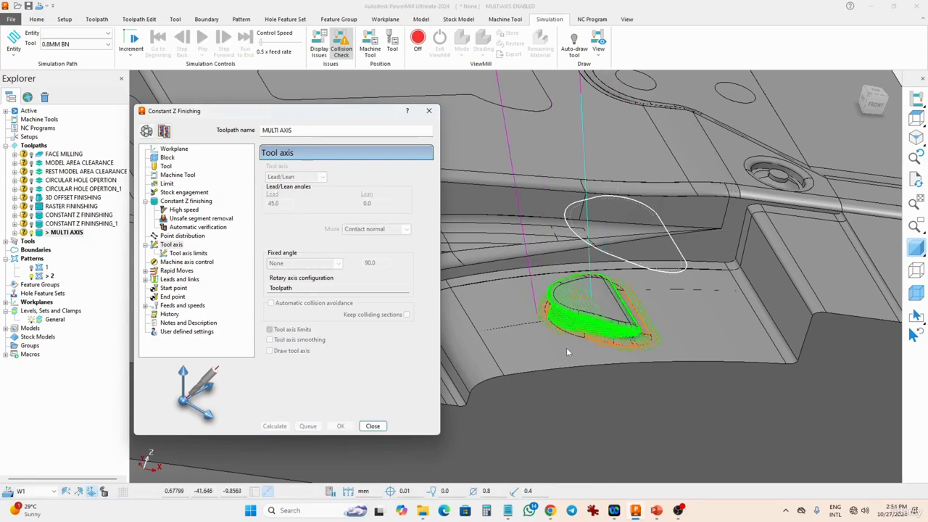
# Inspect the toolpath's coverage of the boss walls, set the Lead/Lean mode to Vertical, and recalculate
pyautogui.scroll(-5, 565, 303)
pyautogui.moveTo(564, 303); pyautogui.dragTo(655, 276, button='middle')
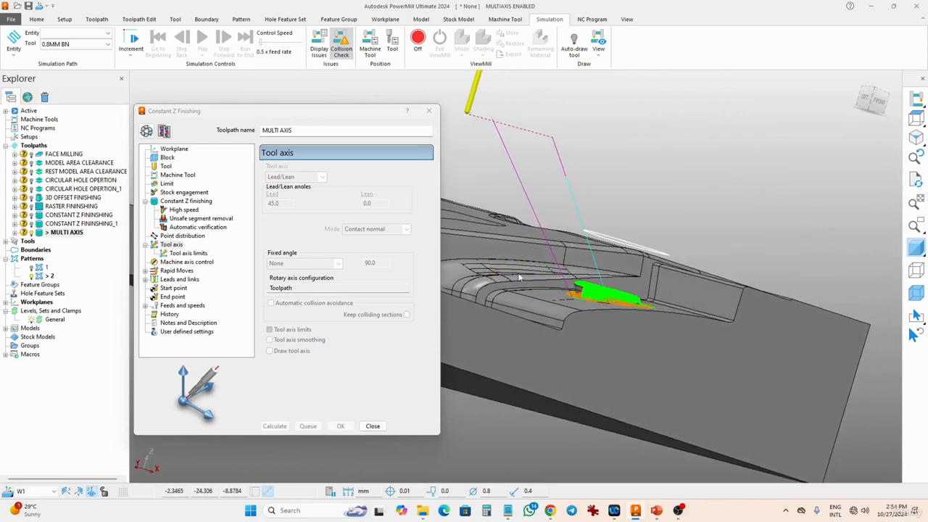
pyautogui.moveTo(519, 277); pyautogui.dragTo(699, 320, button='middle')
pyautogui.scroll(3, 588, 296)
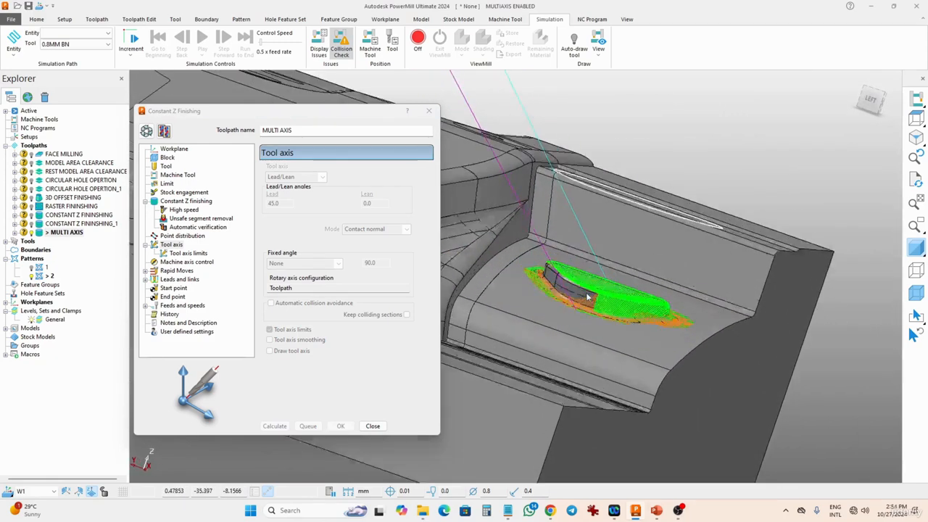
pyautogui.scroll(3, 588, 296)
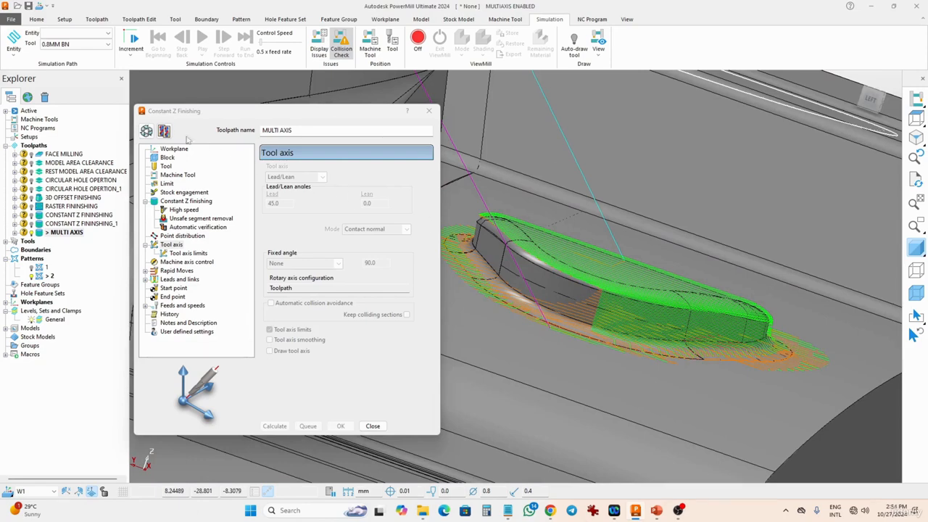
pyautogui.click(146, 131)
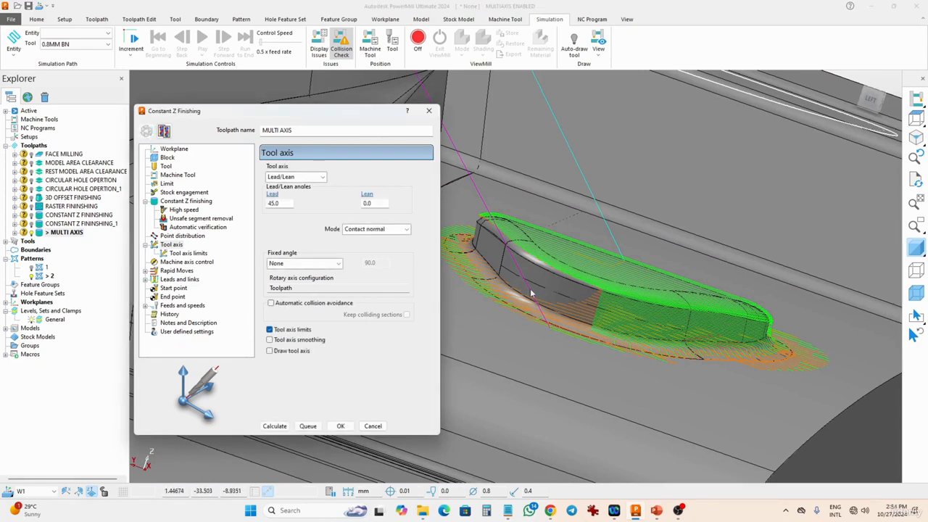
pyautogui.moveTo(531, 293); pyautogui.dragTo(497, 326, button='middle')
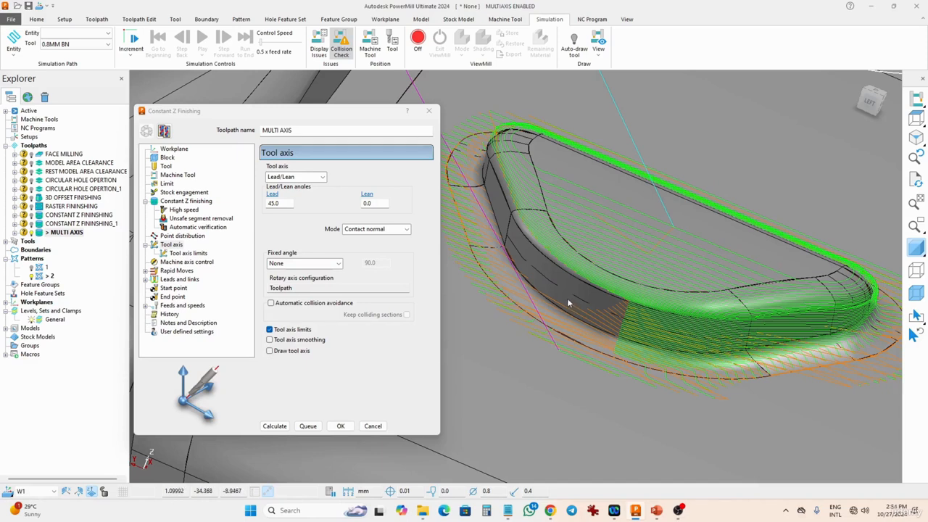
pyautogui.click(357, 229)
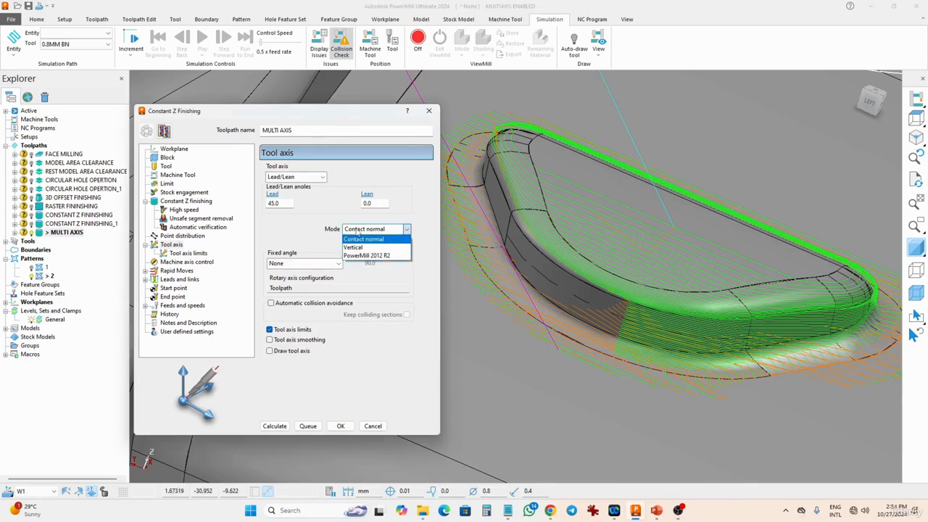
pyautogui.click(357, 247)
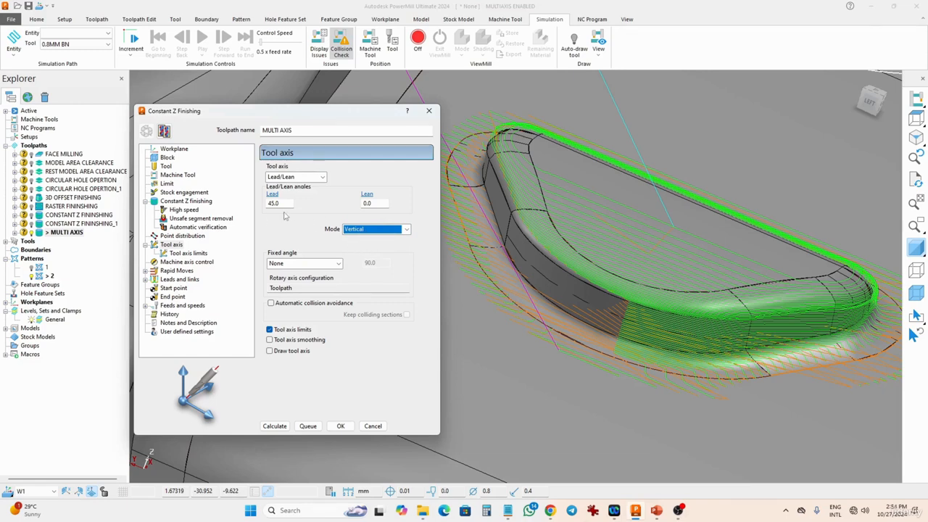
pyautogui.click(275, 426)
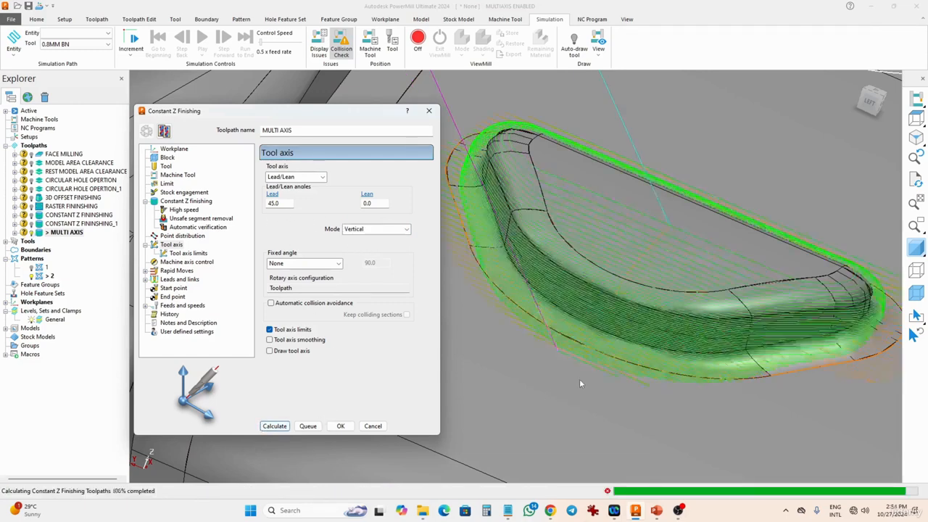
# Review the recalculated toolpath, close its settings, and play the MULTI AXIS simulation again
pyautogui.scroll(-3, 582, 375)
pyautogui.moveTo(628, 365); pyautogui.dragTo(531, 324, button='middle')
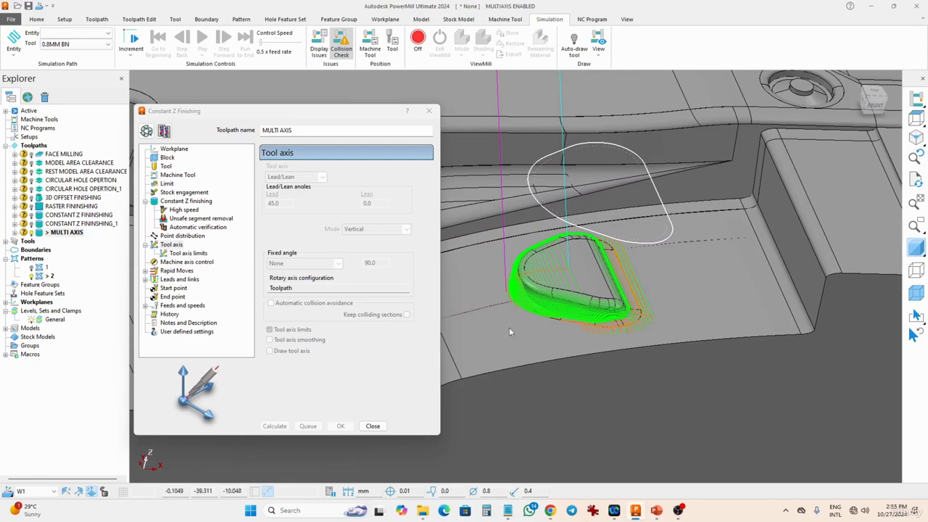
pyautogui.click(373, 426)
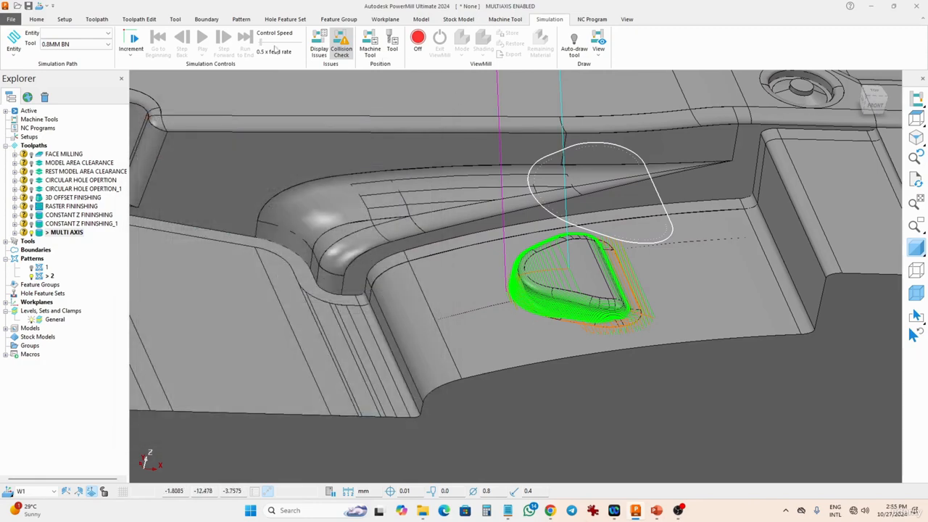
pyautogui.click(80, 33)
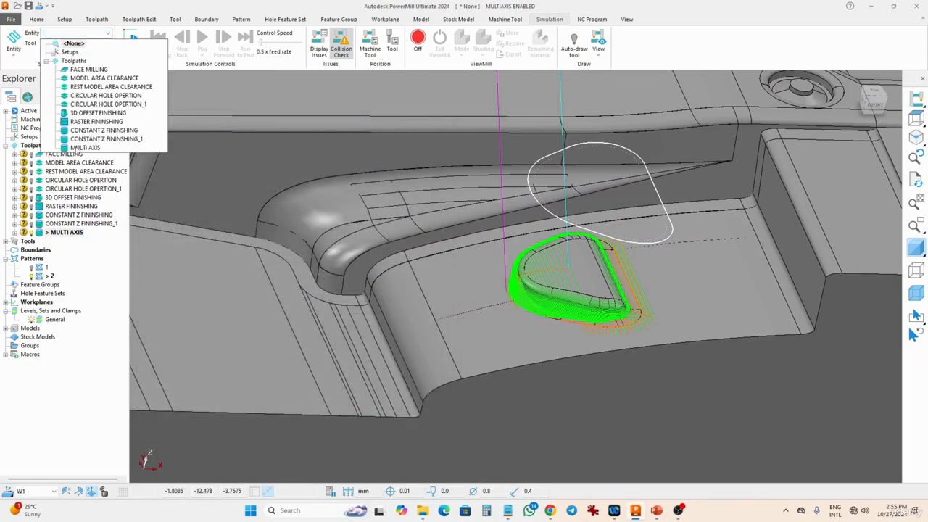
pyautogui.click(85, 148)
pyautogui.click(202, 39)
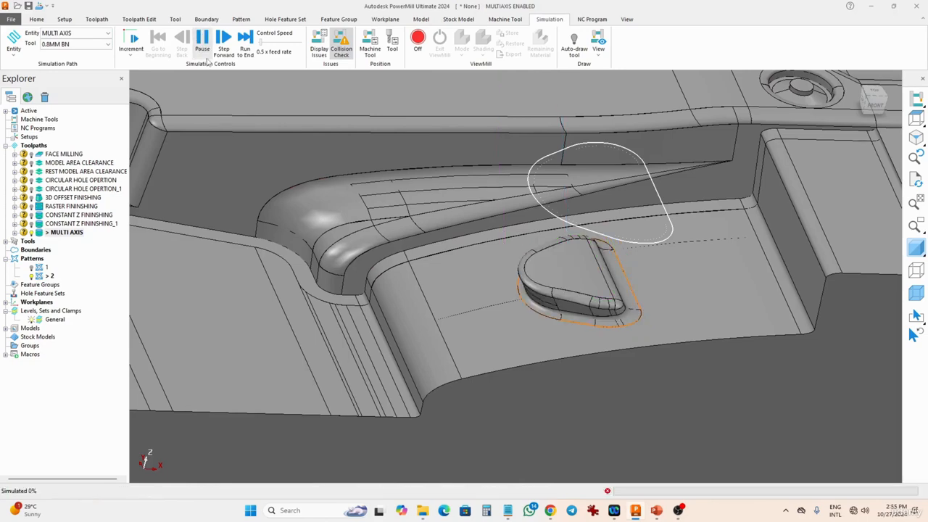
pyautogui.scroll(-4, 590, 306)
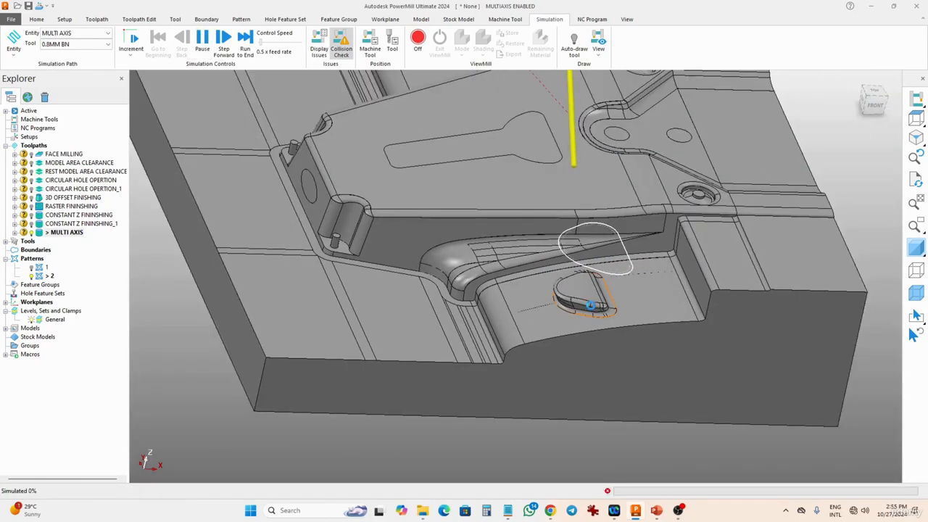
# Examine the tool's tilt along the boss walls from several angles while adjusting the simulation speed, and pause the playback
pyautogui.moveTo(590, 306); pyautogui.dragTo(784, 225, button='middle')
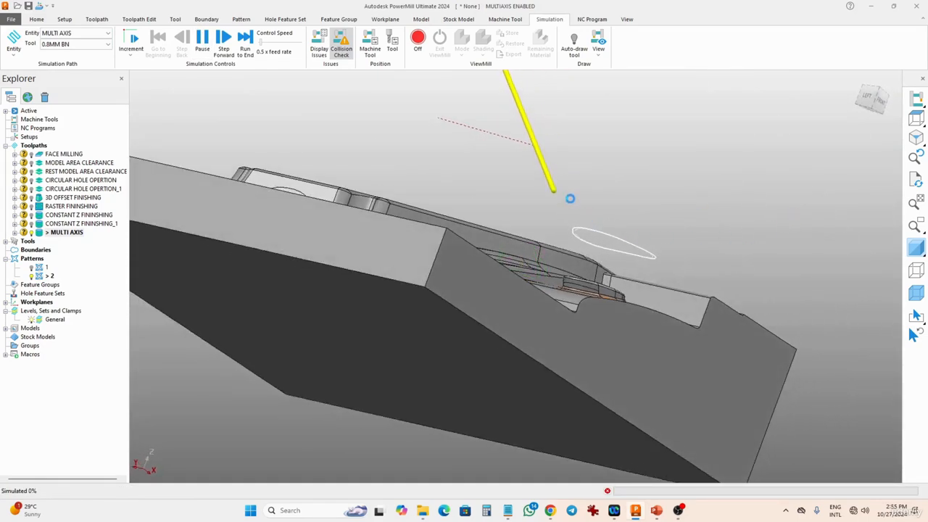
pyautogui.moveTo(570, 198); pyautogui.dragTo(552, 264, button='middle')
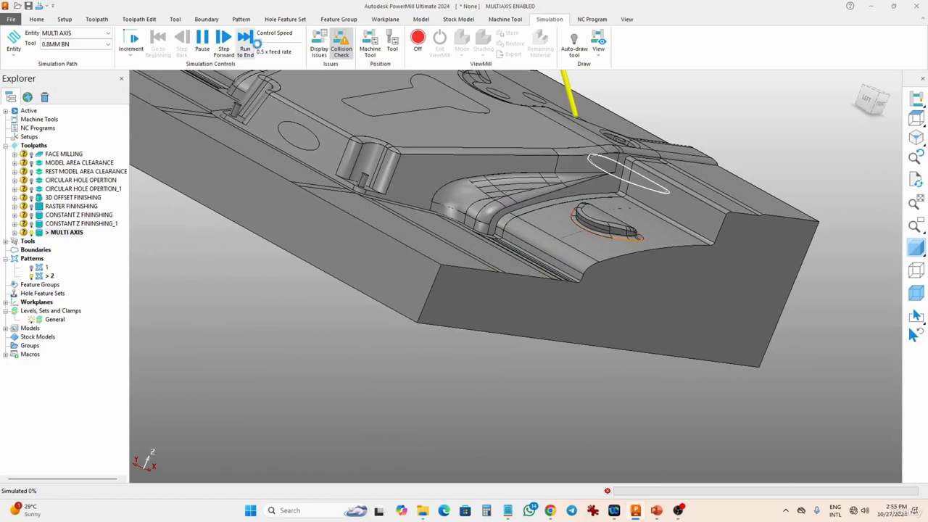
pyautogui.moveTo(261, 42); pyautogui.dragTo(264, 44)
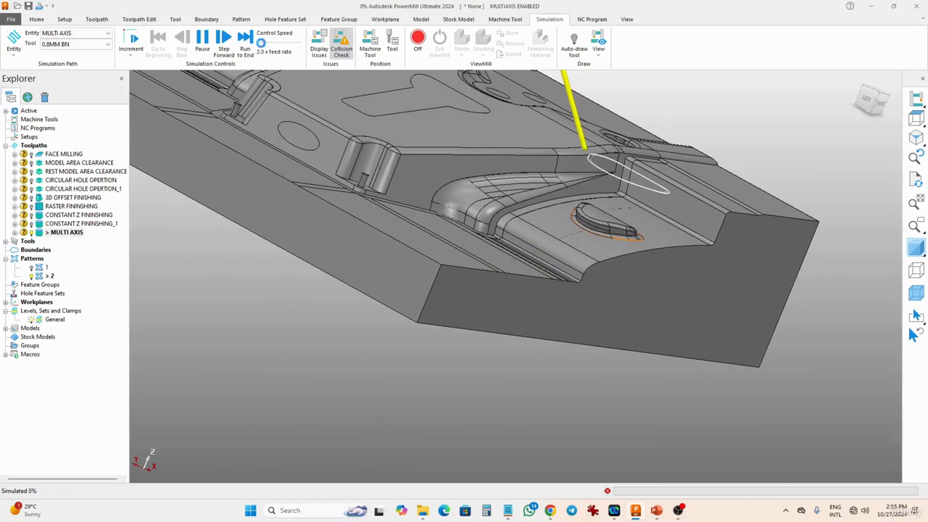
pyautogui.scroll(4, 598, 202)
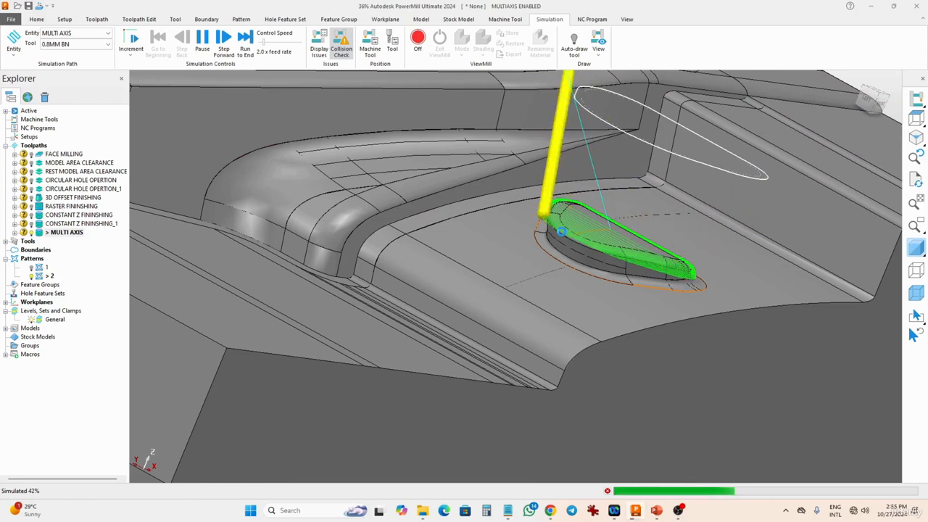
pyautogui.scroll(3, 584, 251)
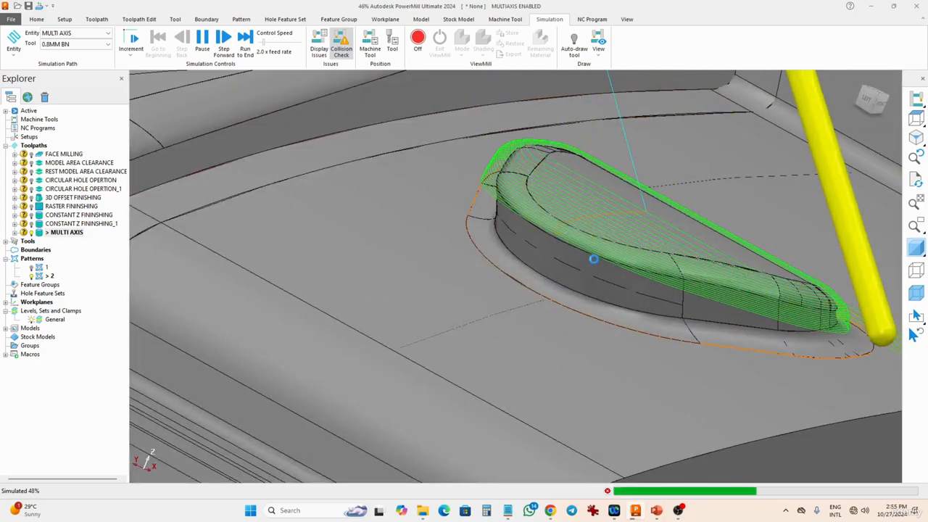
pyautogui.moveTo(594, 259); pyautogui.dragTo(514, 210, button='middle')
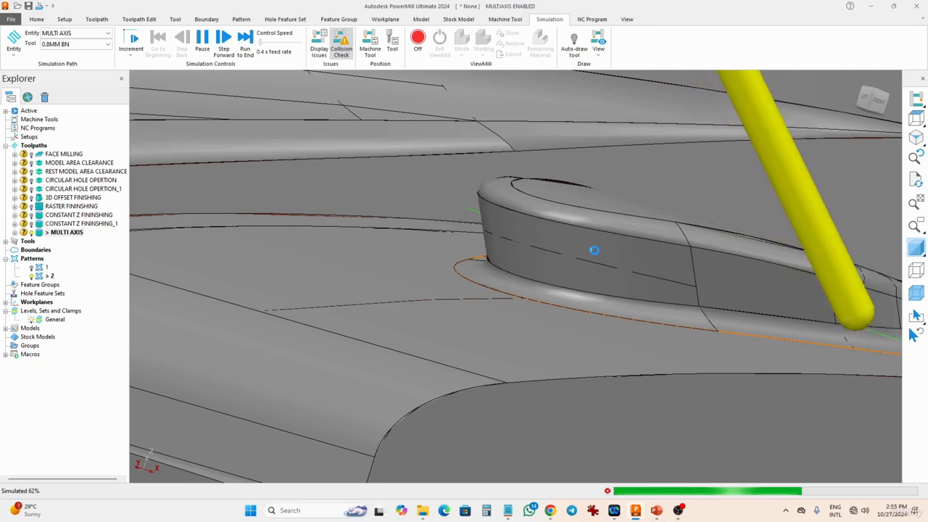
pyautogui.moveTo(594, 251); pyautogui.dragTo(513, 252, button='middle')
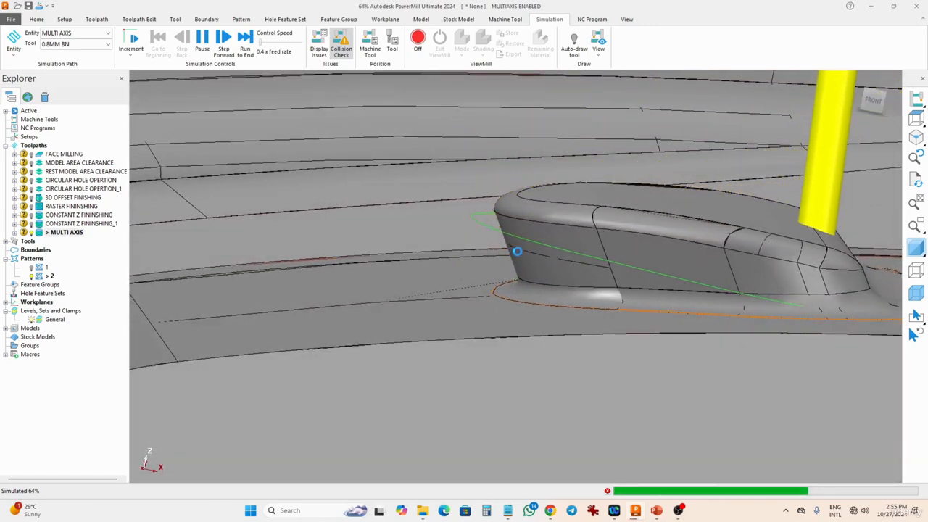
pyautogui.moveTo(815, 268); pyautogui.dragTo(802, 321, button='middle')
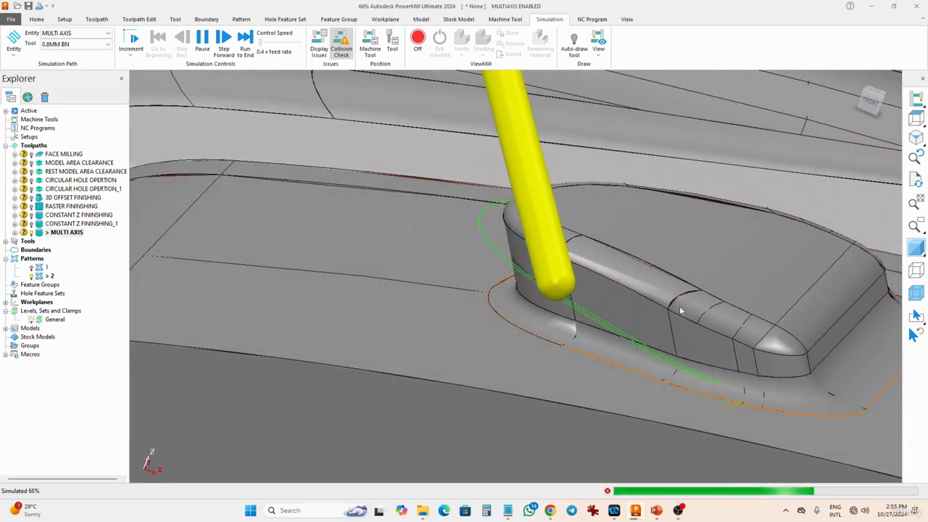
pyautogui.click(204, 42)
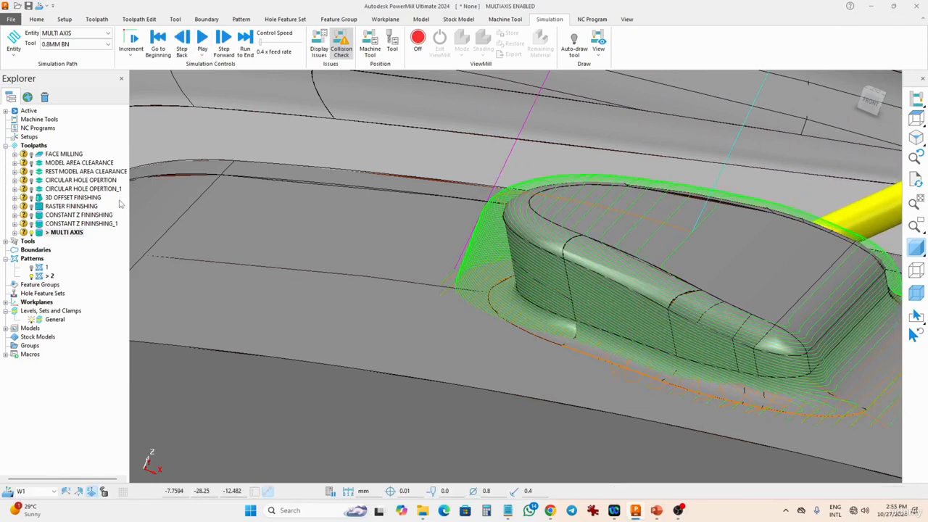
# Reopen the MULTI AXIS toolpath for editing, set the Lead/Lean tool axis mode to PowerMill 2012 R2, and recalculate it
pyautogui.rightClick(72, 233)
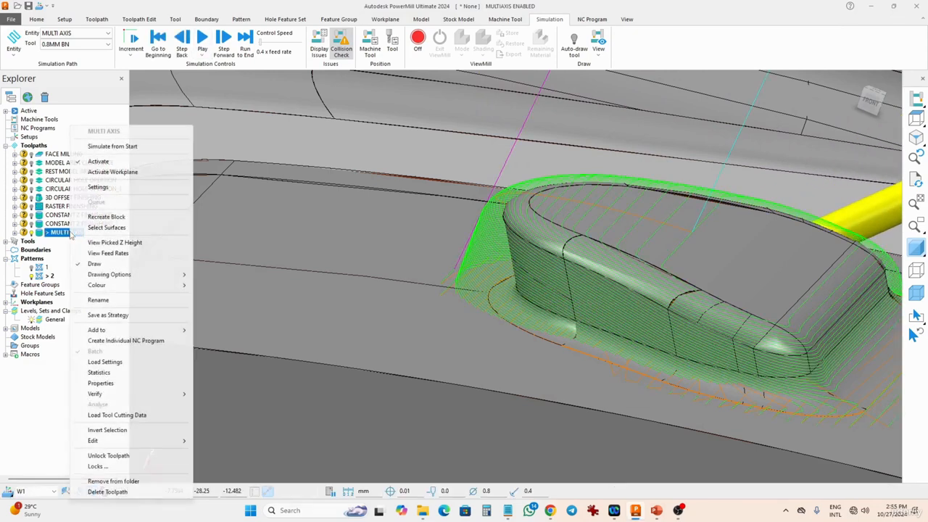
pyautogui.click(94, 187)
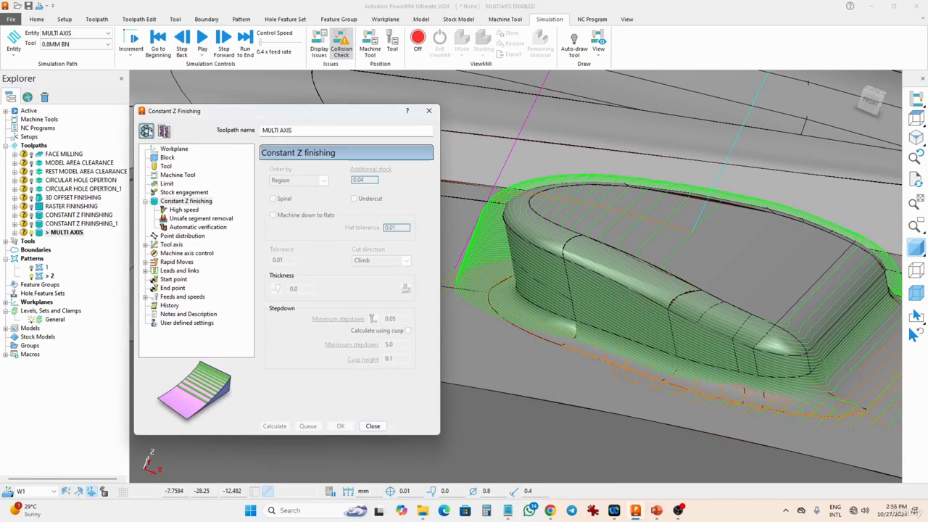
pyautogui.click(147, 130)
pyautogui.click(374, 262)
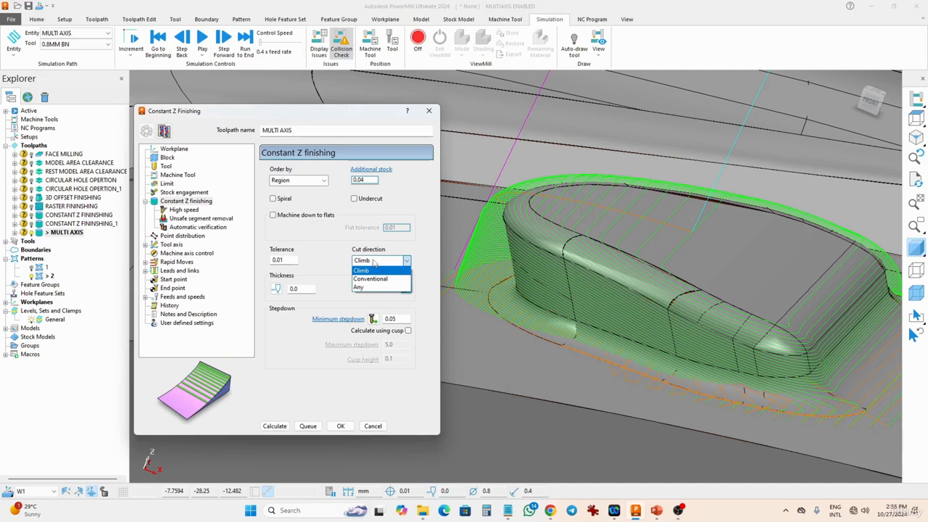
pyautogui.click(374, 262)
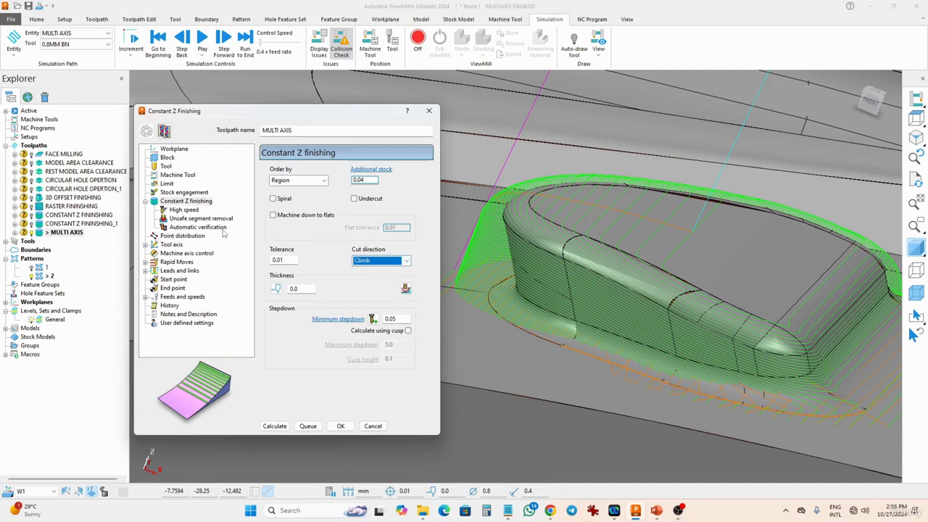
pyautogui.click(172, 245)
pyautogui.click(370, 230)
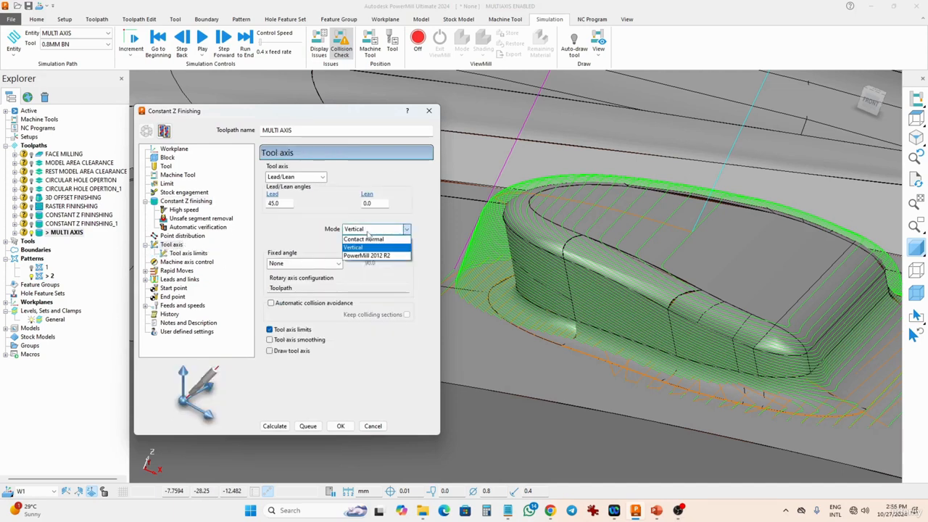
pyautogui.click(368, 255)
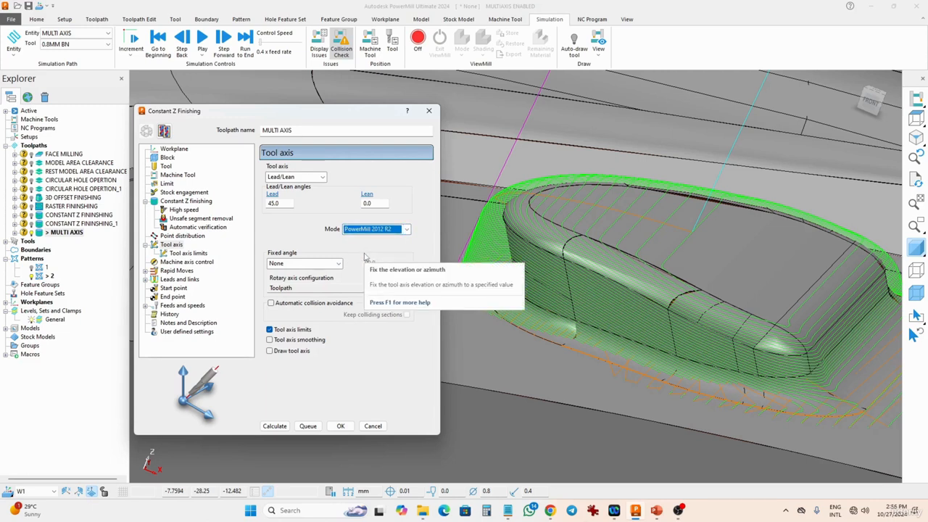
pyautogui.click(276, 427)
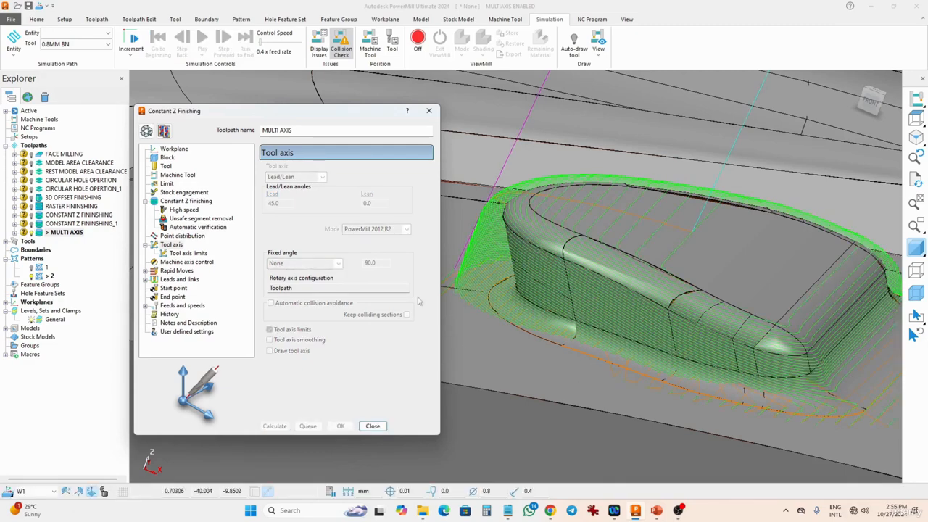
# Set the tool axis lead angle to 0 and the lean angle to 45, recalculate, and inspect the toolpath around the boss
pyautogui.click(148, 132)
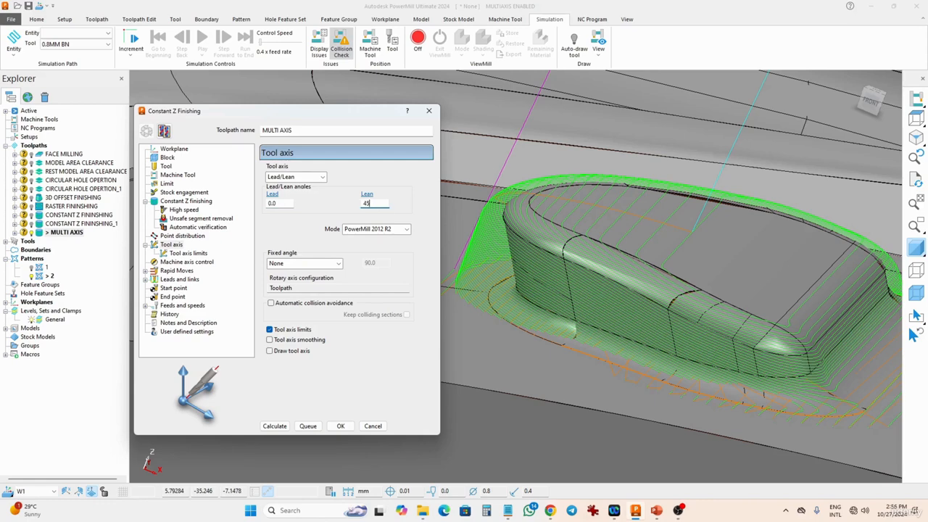
pyautogui.click(283, 428)
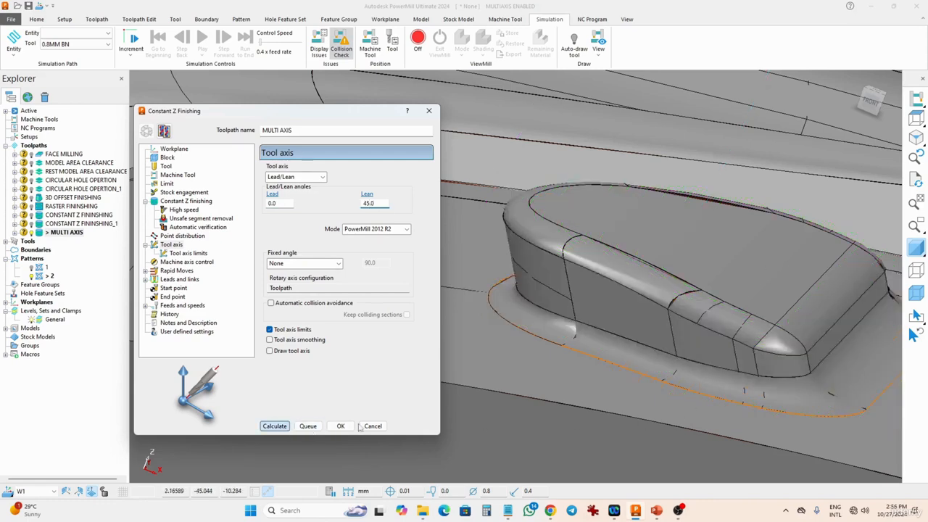
pyautogui.moveTo(548, 373); pyautogui.dragTo(638, 373, button='middle')
pyautogui.scroll(-3, 609, 361)
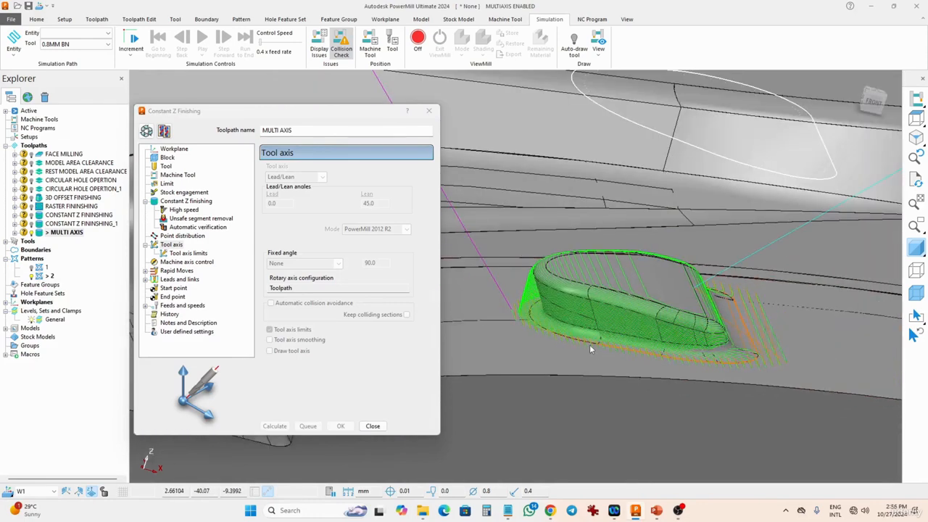
pyautogui.scroll(2, 567, 324)
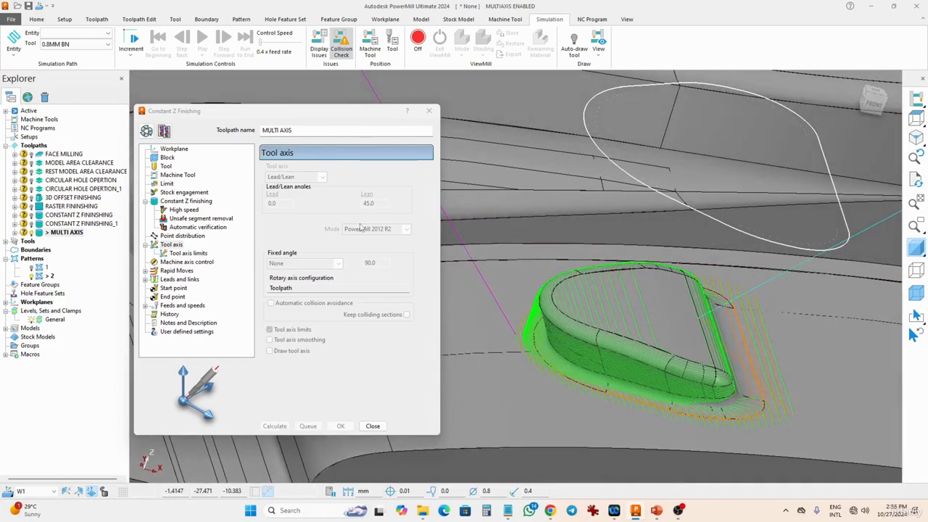
# Make the toolpath editable, try a From curve tool axis using pattern 2, and calculate it
pyautogui.click(303, 178)
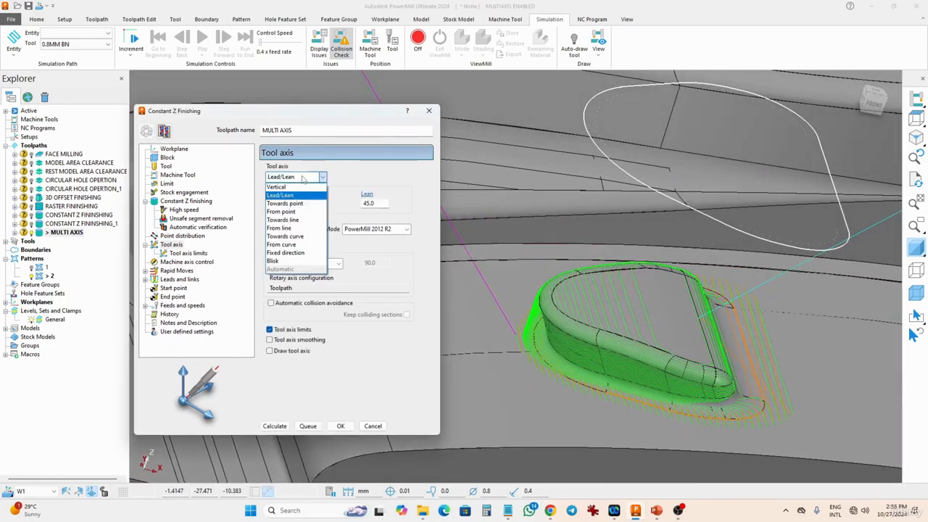
pyautogui.click(295, 245)
pyautogui.click(313, 197)
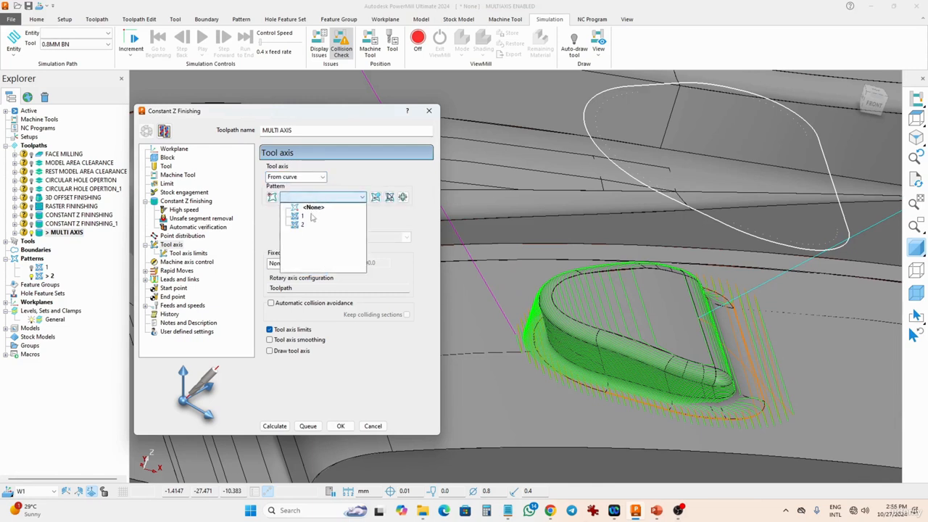
pyautogui.click(298, 225)
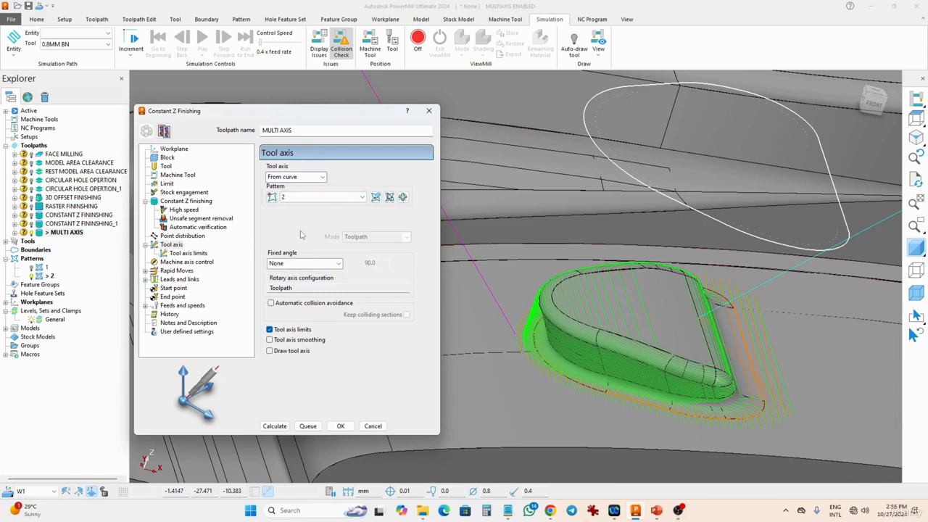
pyautogui.click(287, 426)
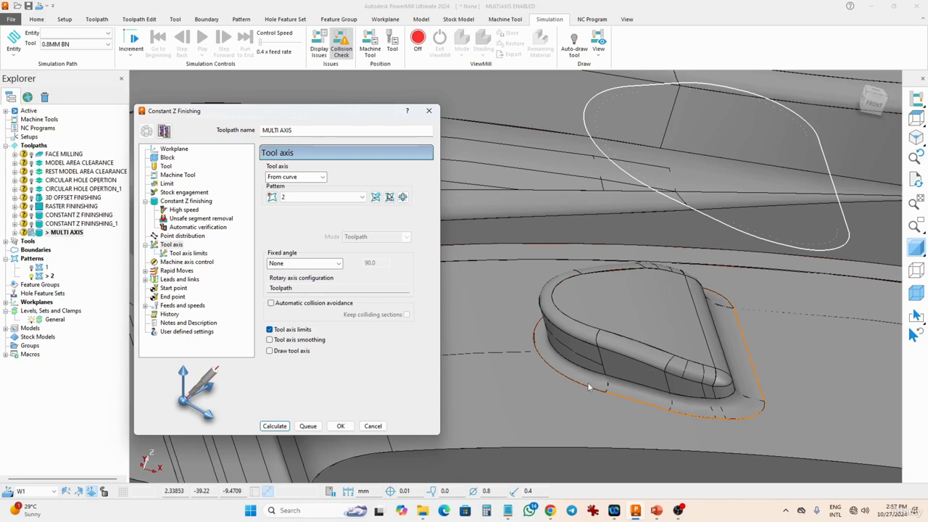
# Change the tool axis to Towards curve with pattern 2, recalculate the toolpath, and close its settings
pyautogui.moveTo(589, 386); pyautogui.dragTo(710, 331, button='middle')
pyautogui.click(336, 197)
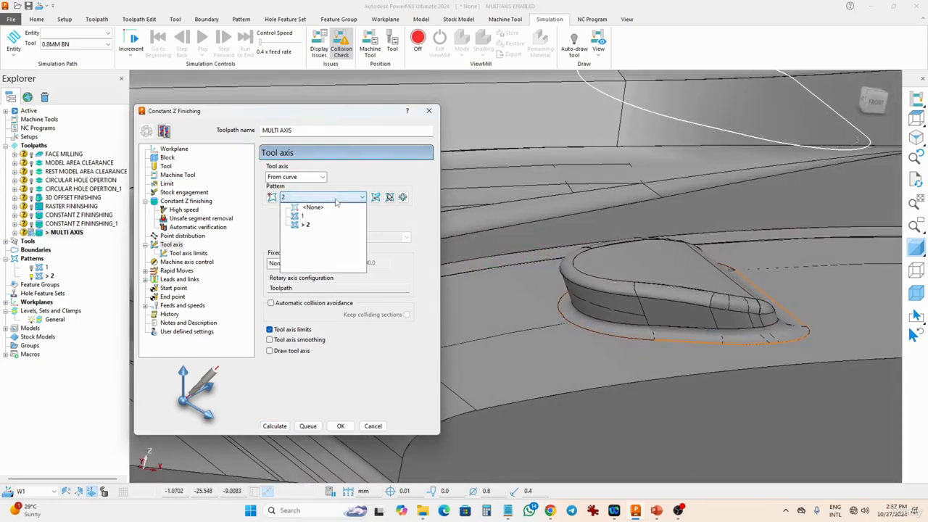
pyautogui.click(335, 197)
pyautogui.click(314, 179)
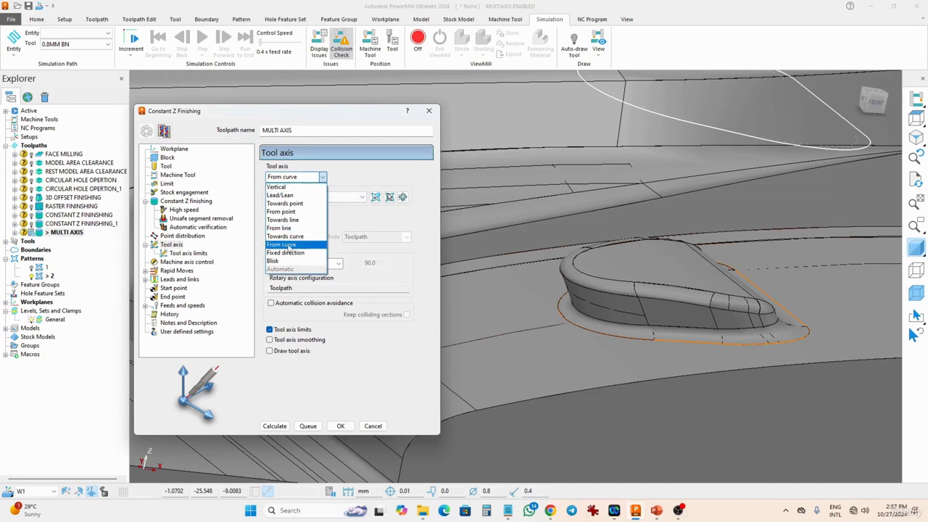
pyautogui.click(290, 241)
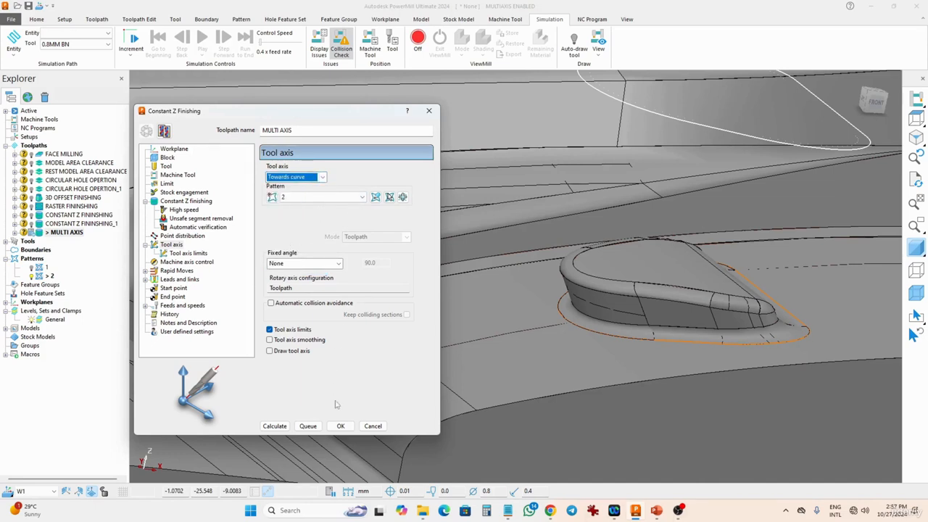
pyautogui.click(275, 427)
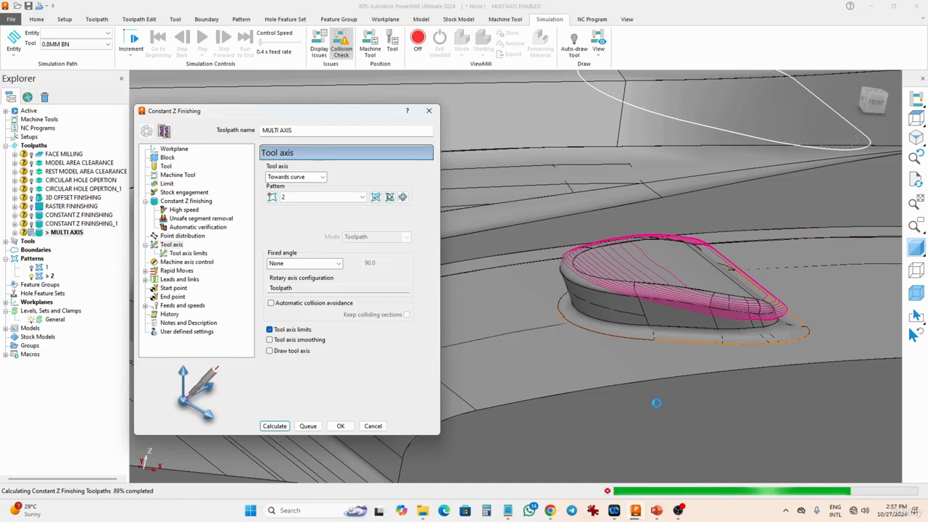
pyautogui.moveTo(603, 312); pyautogui.dragTo(519, 296, button='middle')
pyautogui.scroll(-2, 616, 313)
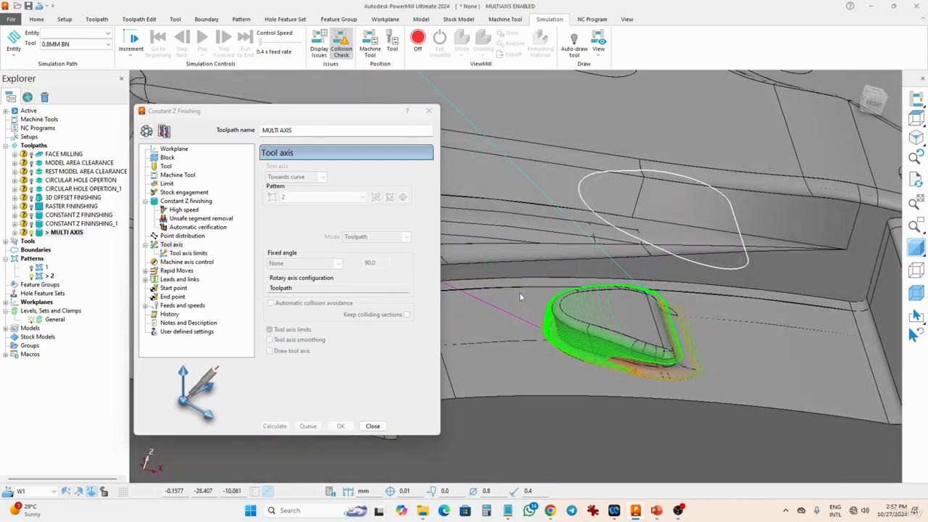
pyautogui.click(375, 427)
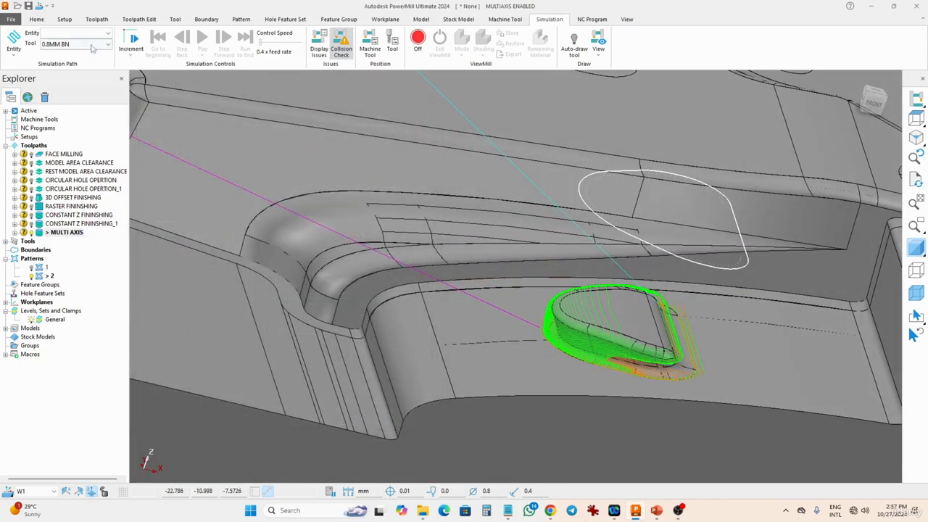
# Simulate the MULTI AXIS toolpath at 3.0 x feed rate and examine the tool's tilt around the boss relative to the pattern curve
pyautogui.click(80, 32)
pyautogui.click(85, 147)
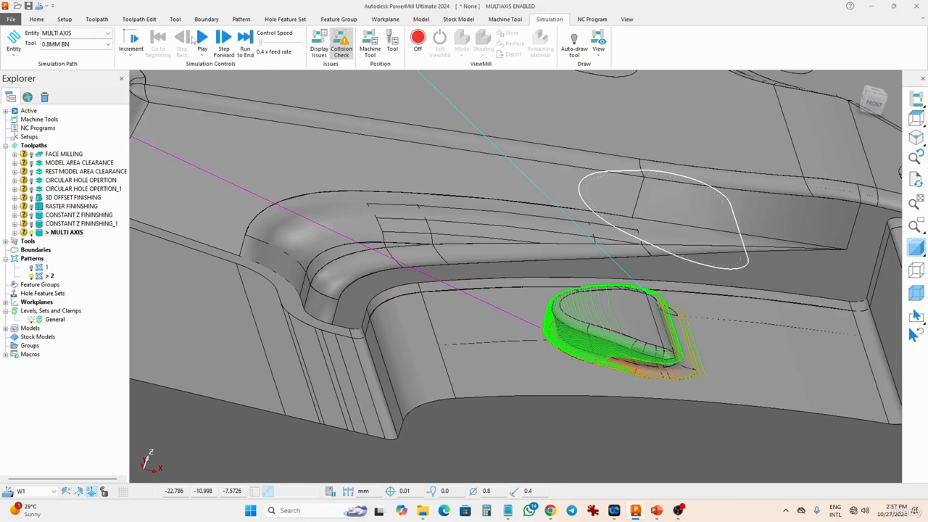
pyautogui.click(201, 37)
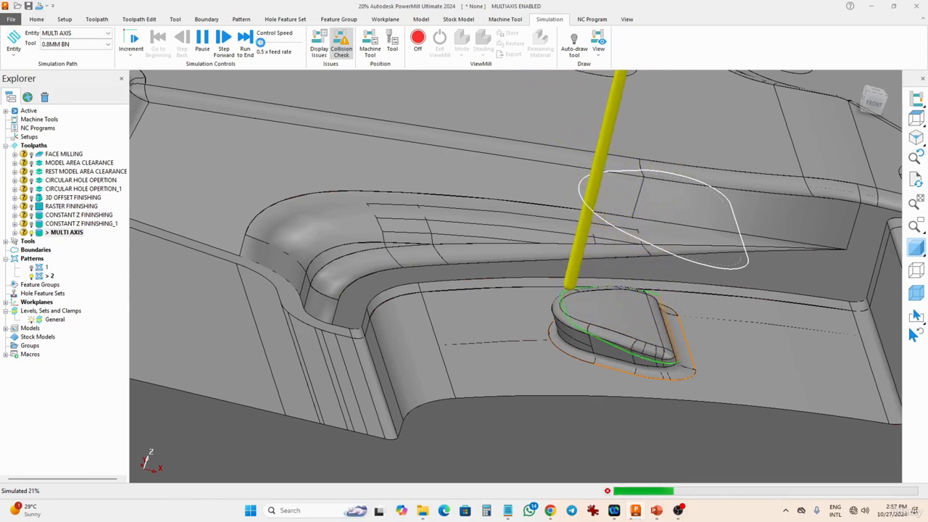
pyautogui.moveTo(260, 42); pyautogui.dragTo(268, 41)
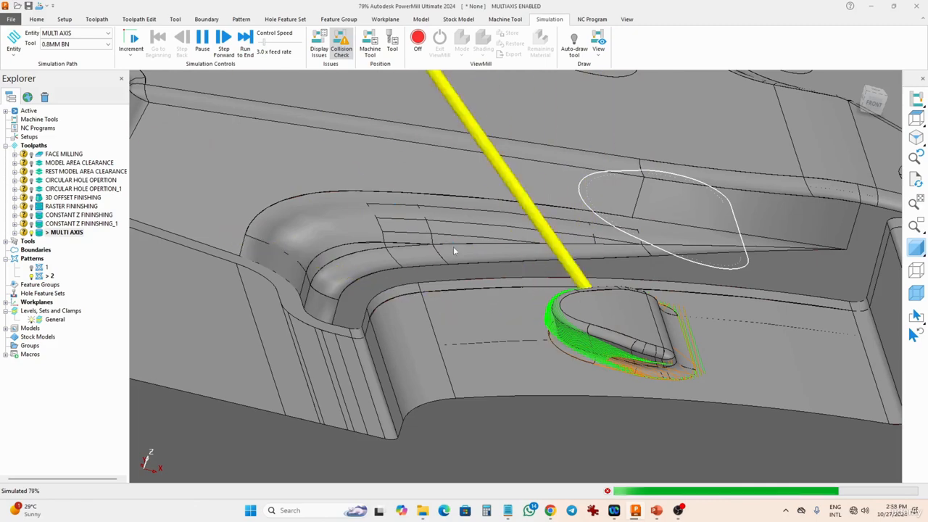
pyautogui.moveTo(453, 246); pyautogui.dragTo(567, 246, button='middle')
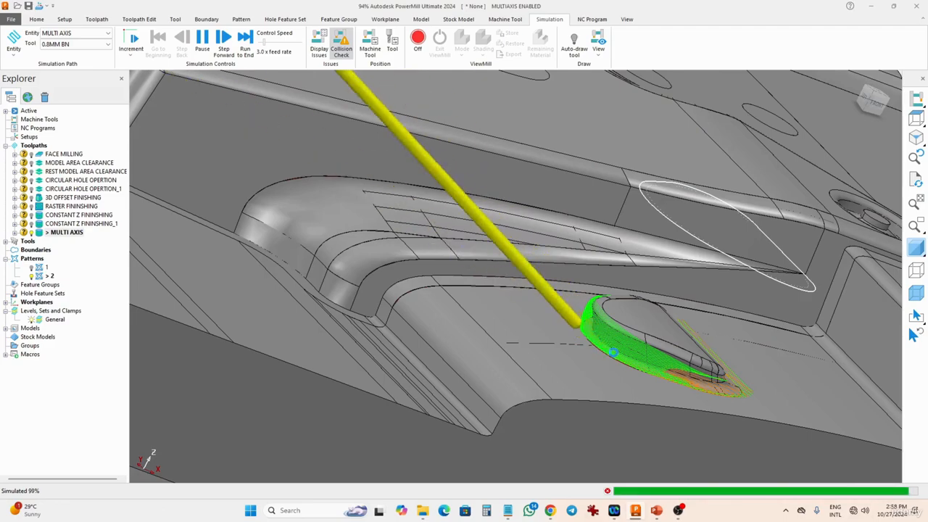
pyautogui.scroll(-2, 581, 337)
pyautogui.moveTo(581, 338); pyautogui.dragTo(444, 263, button='middle')
pyautogui.scroll(-2, 445, 263)
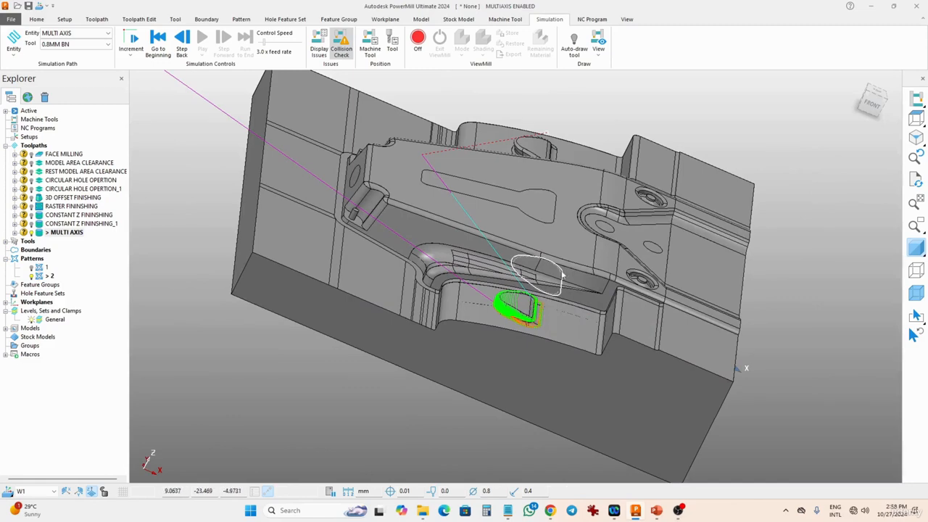
# Mirror the MULTI AXIS toolpath across the block's centreline onto the matching boss on the opposite side and accept the transform
pyautogui.moveTo(561, 239); pyautogui.dragTo(503, 321, button='middle')
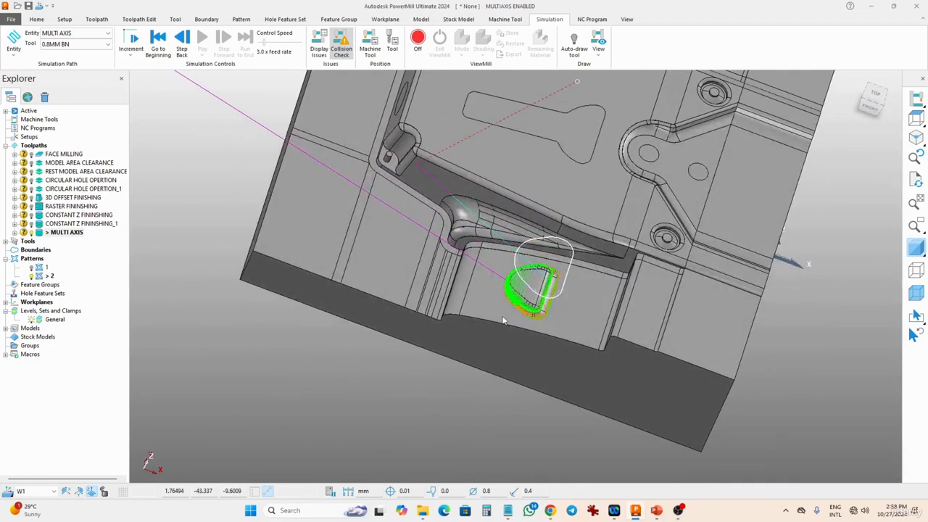
pyautogui.scroll(2, 541, 307)
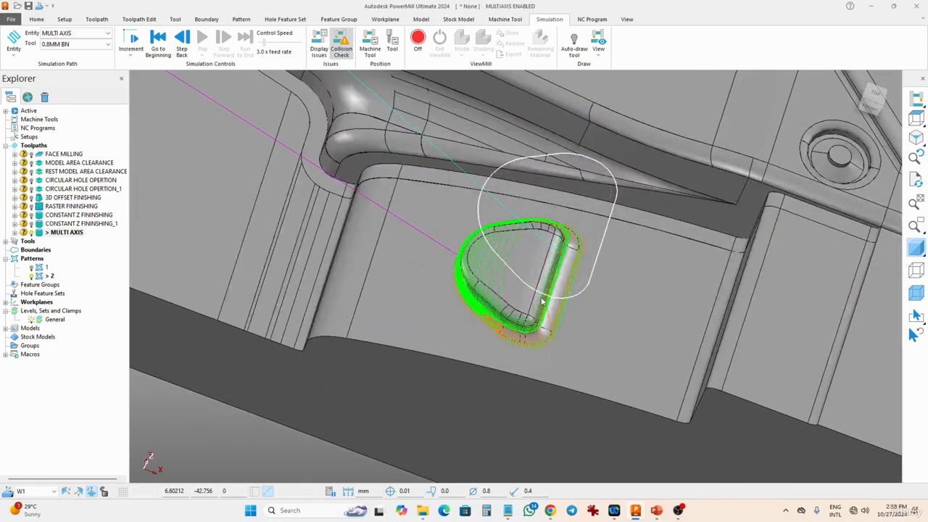
pyautogui.scroll(2, 531, 303)
pyautogui.scroll(-4, 530, 303)
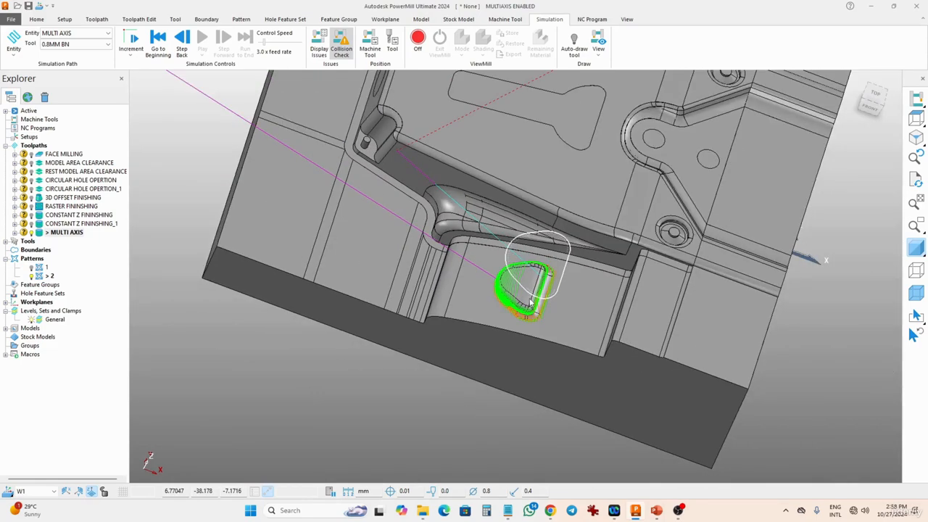
pyautogui.moveTo(717, 319); pyautogui.dragTo(745, 212, button='middle')
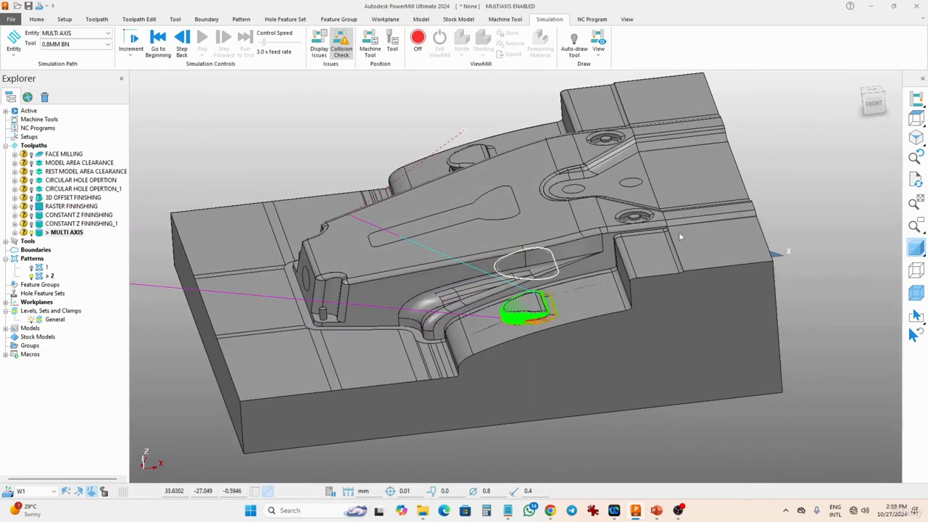
pyautogui.scroll(-3, 680, 236)
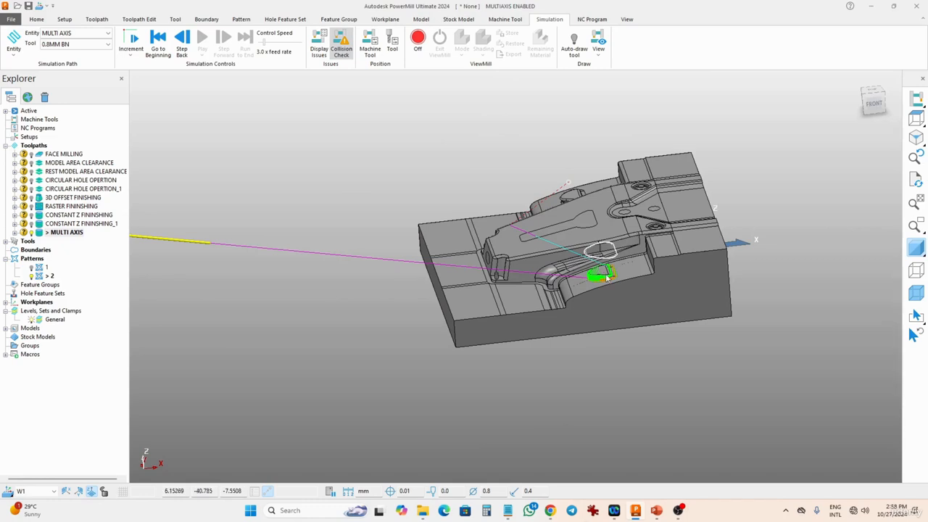
pyautogui.rightClick(74, 233)
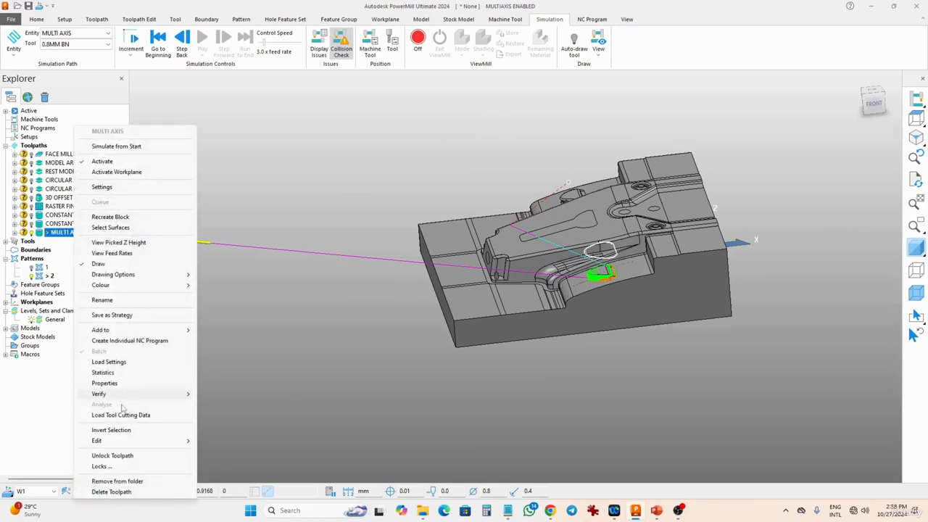
pyautogui.moveTo(172, 446)
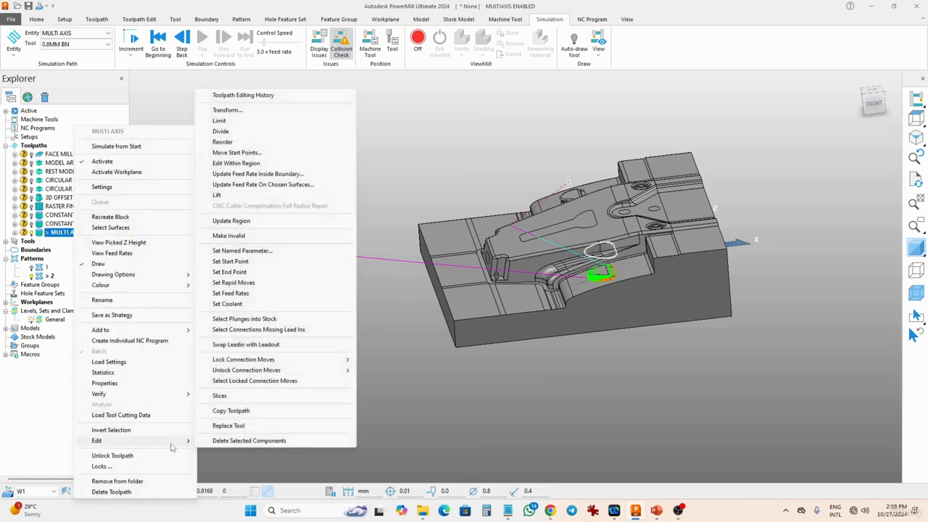
pyautogui.click(240, 109)
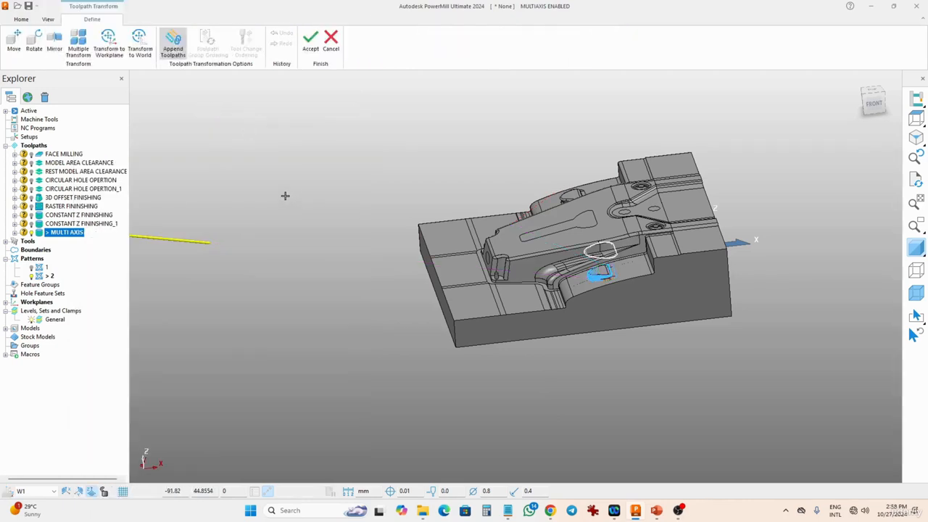
pyautogui.click(56, 43)
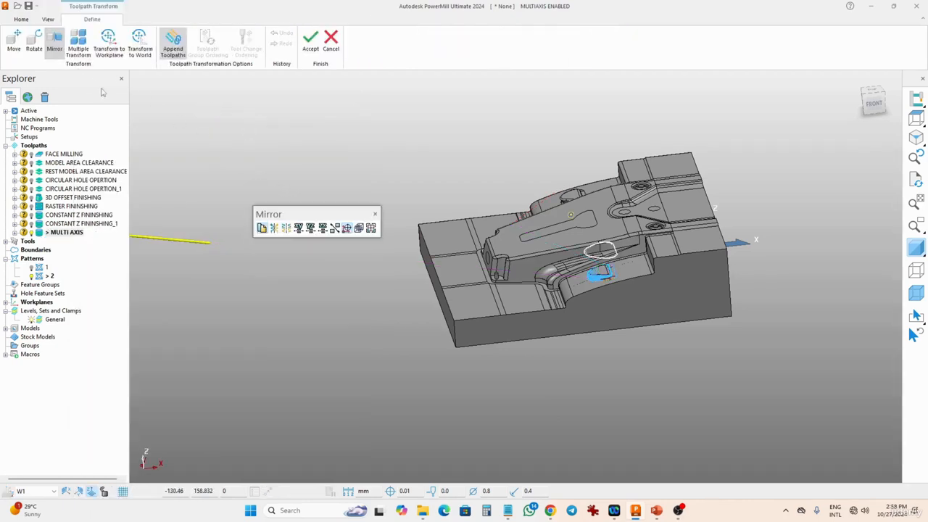
pyautogui.click(323, 228)
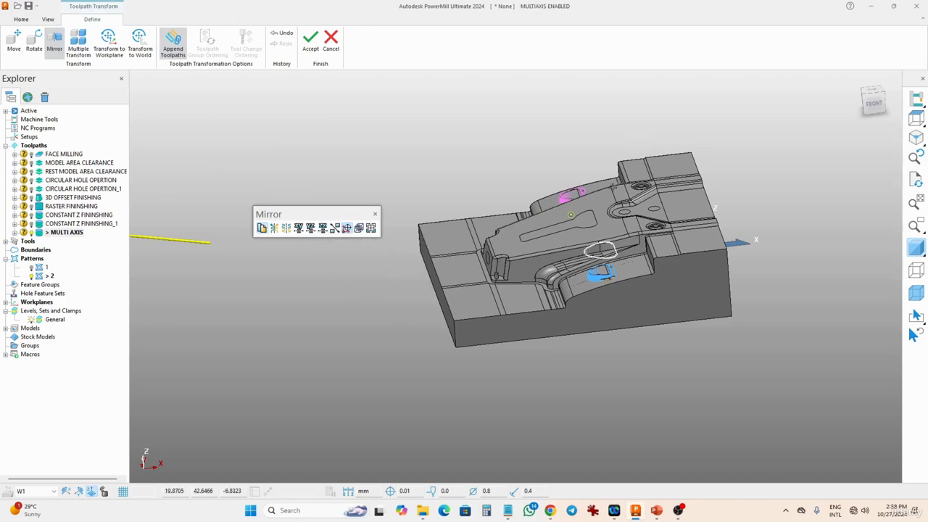
pyautogui.moveTo(614, 187); pyautogui.dragTo(596, 233, button='middle')
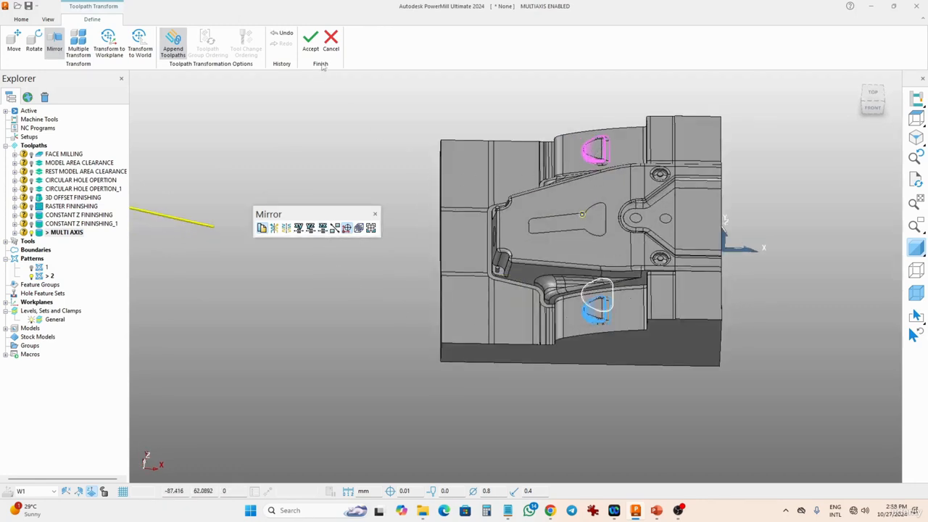
pyautogui.click(311, 42)
pyautogui.click(370, 65)
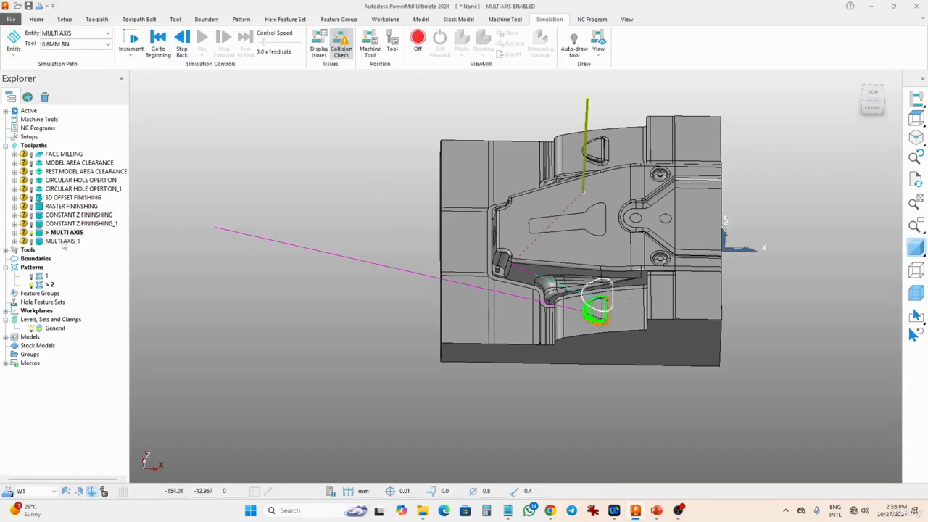
# Display the mirrored MULTI AXIS_1 toolpath and simulate it from the start, raising the speed to 14.0 x feed rate
pyautogui.click(36, 245)
pyautogui.moveTo(286, 287); pyautogui.dragTo(279, 250, button='middle')
pyautogui.click(36, 247)
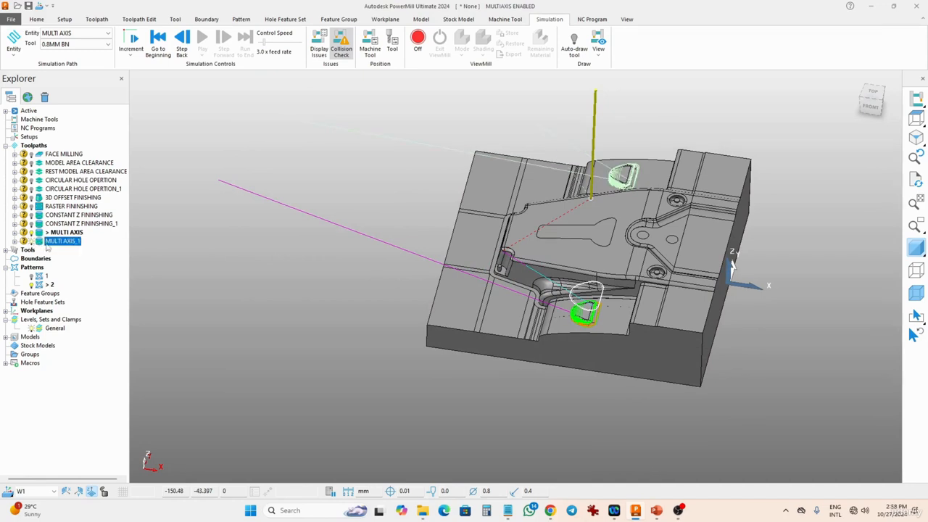
pyautogui.rightClick(64, 245)
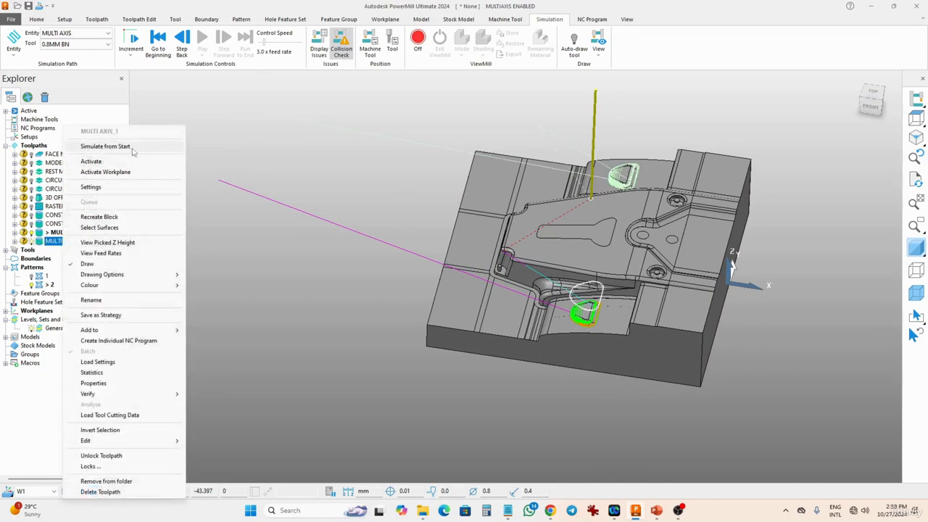
pyautogui.click(106, 147)
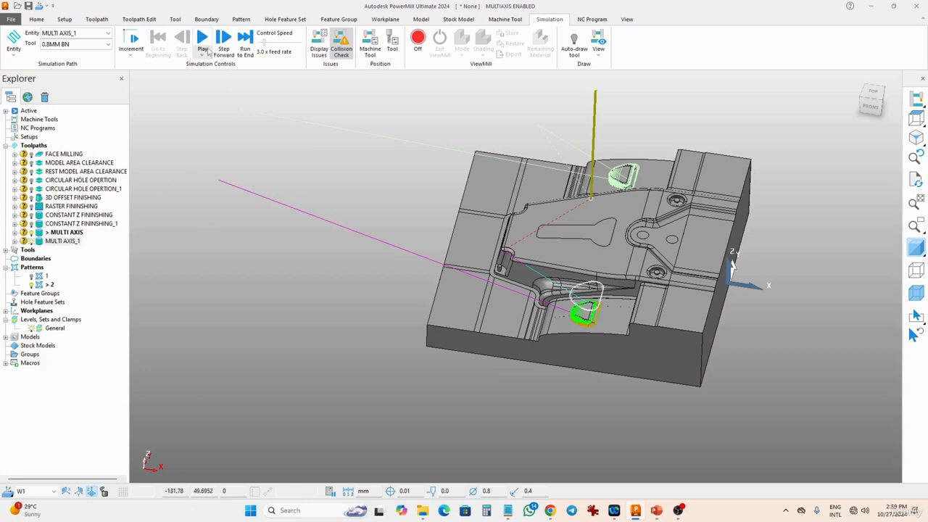
pyautogui.click(203, 40)
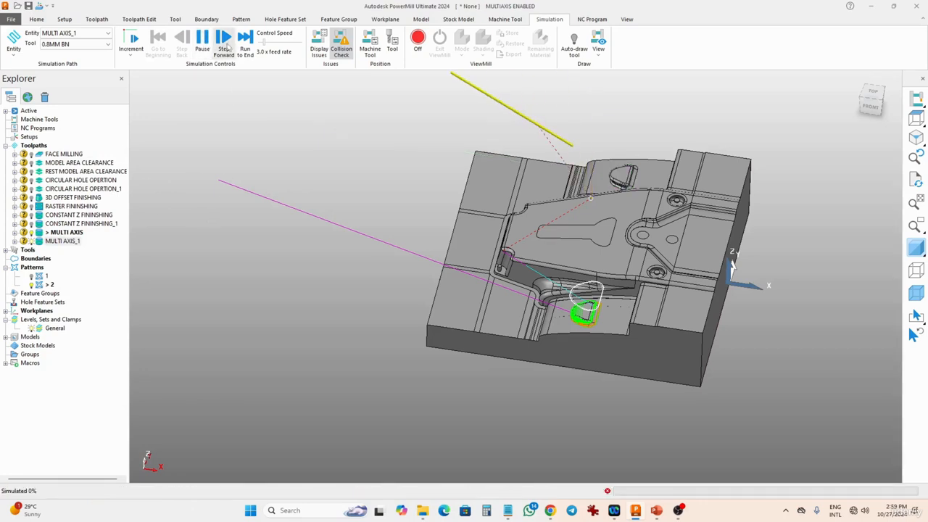
pyautogui.moveTo(270, 41); pyautogui.dragTo(274, 41)
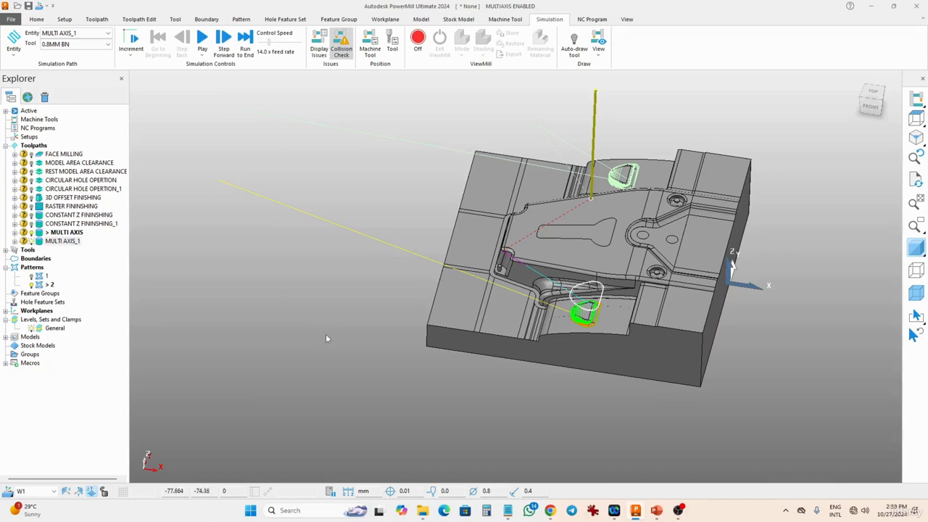
# Display all the toolpaths together on the block, from FACE MILLING down to CONSTANT Z FINISHING_1 alongside the two multi-axis ones
pyautogui.moveTo(325, 334); pyautogui.dragTo(435, 217, button='middle')
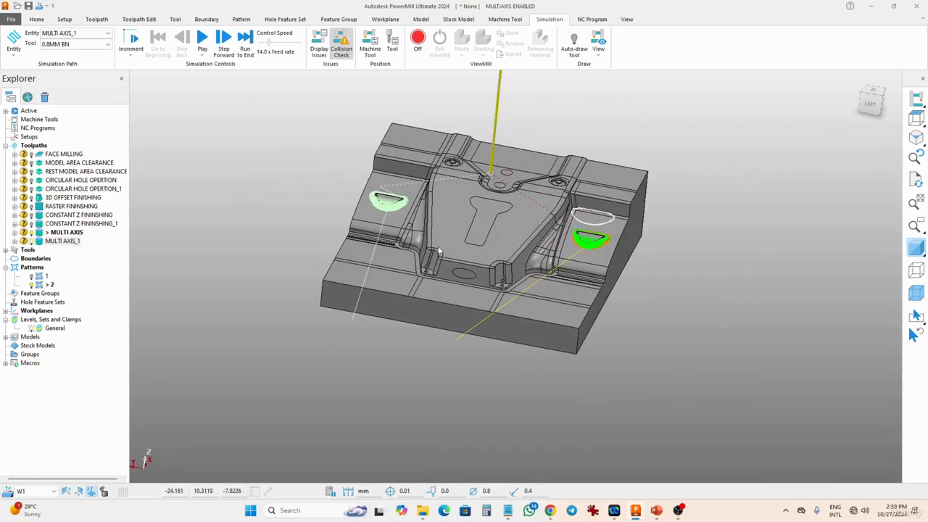
pyautogui.click(31, 154)
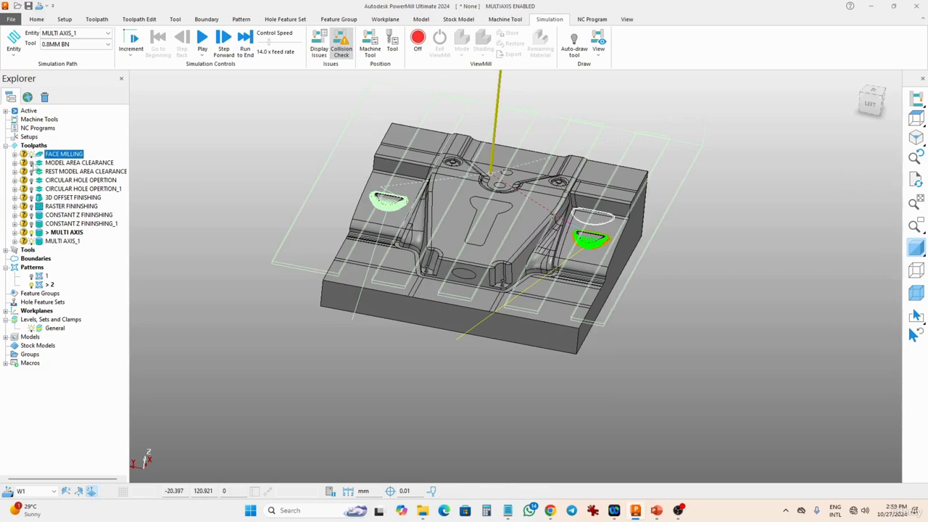
pyautogui.click(31, 162)
pyautogui.click(31, 171)
pyautogui.click(31, 180)
pyautogui.click(31, 189)
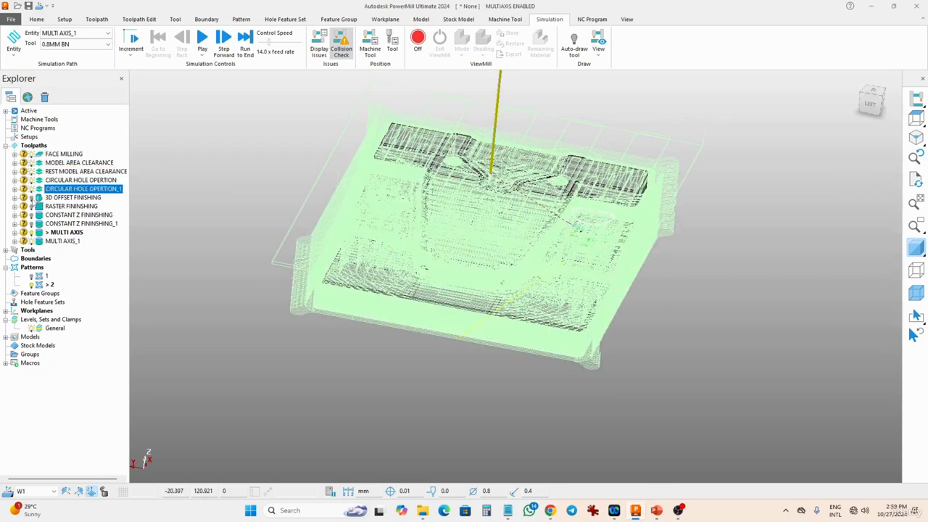
pyautogui.click(31, 197)
pyautogui.click(31, 206)
pyautogui.click(31, 215)
pyautogui.click(31, 223)
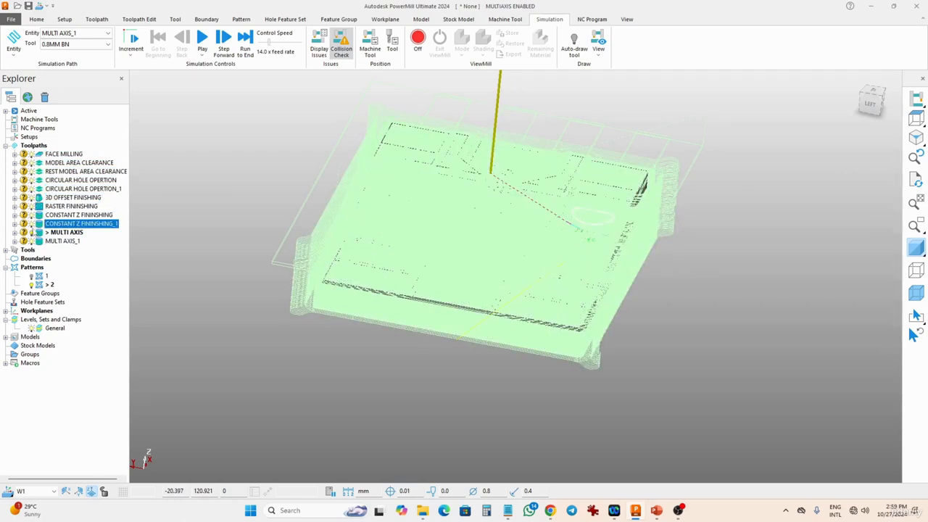
pyautogui.click(31, 233)
pyautogui.moveTo(635, 303); pyautogui.dragTo(614, 248, button='middle')
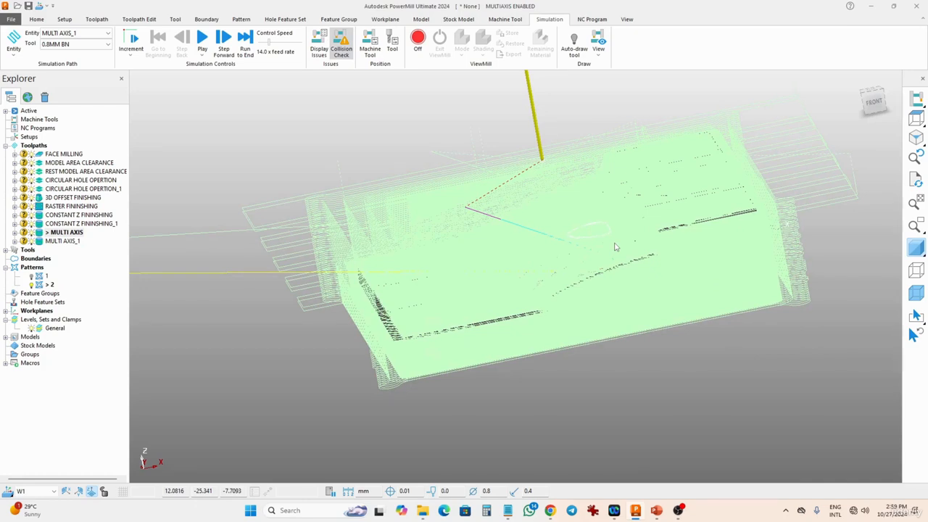
# Expand the list of tools and examine the complete set of toolpaths over the block from several angles
pyautogui.click(6, 251)
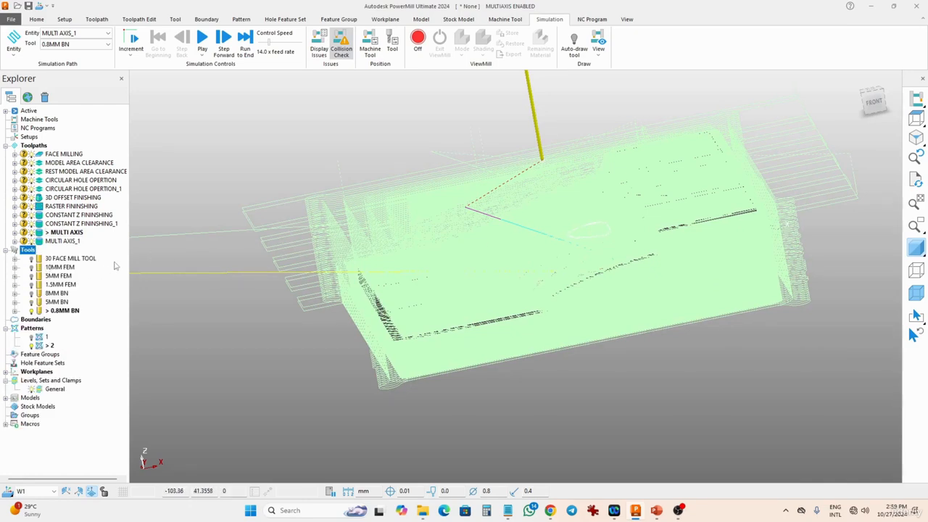
pyautogui.scroll(-2, 381, 322)
pyautogui.moveTo(597, 320); pyautogui.dragTo(668, 232, button='middle')
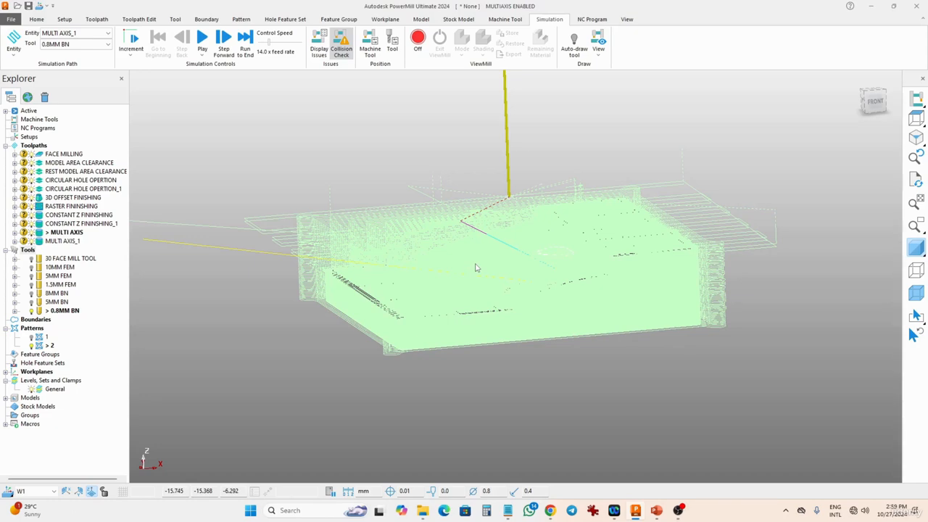
pyautogui.scroll(3, 565, 207)
pyautogui.moveTo(563, 205); pyautogui.dragTo(558, 234, button='middle')
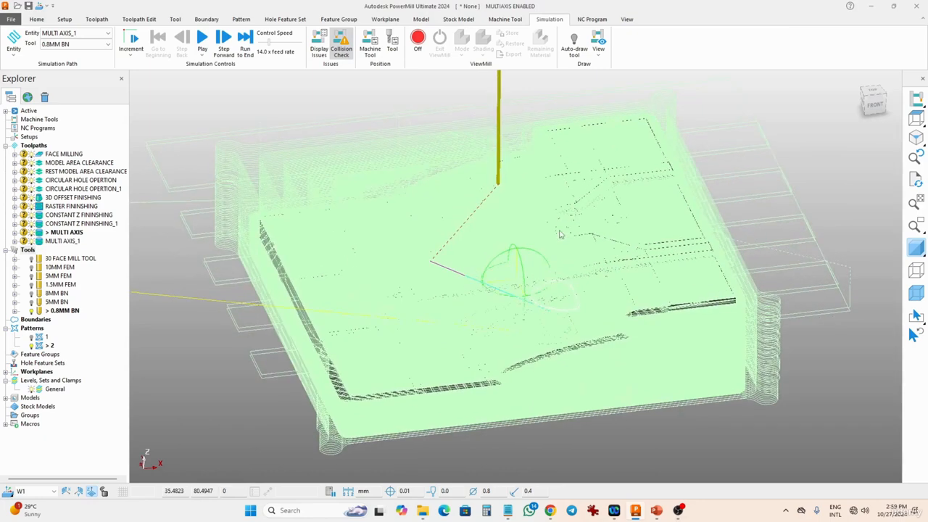
# Hide every toolpath from FACE MILLING through MULTI AXIS_1, leaving the bare model in view
pyautogui.click(34, 156)
pyautogui.click(34, 164)
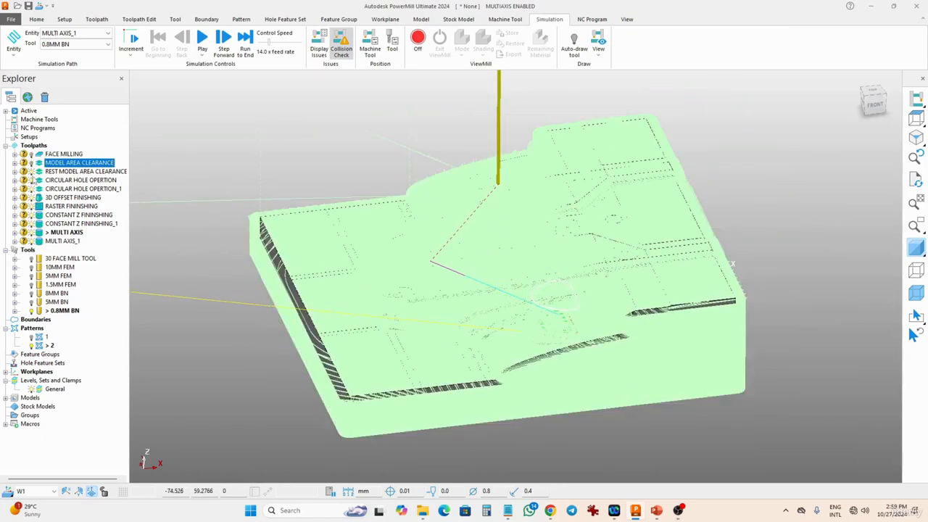
pyautogui.click(34, 172)
pyautogui.click(34, 181)
pyautogui.click(34, 189)
pyautogui.click(34, 198)
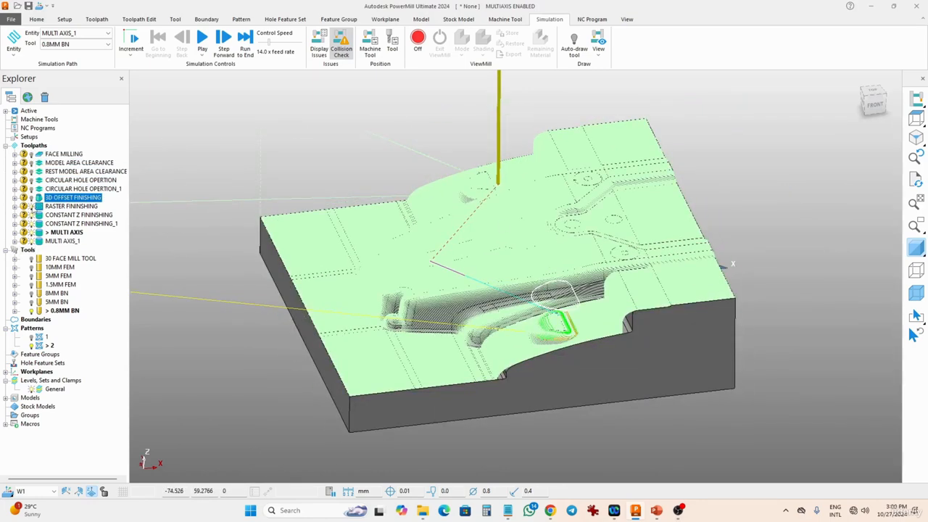
pyautogui.click(34, 206)
pyautogui.click(34, 215)
pyautogui.click(34, 224)
pyautogui.click(34, 233)
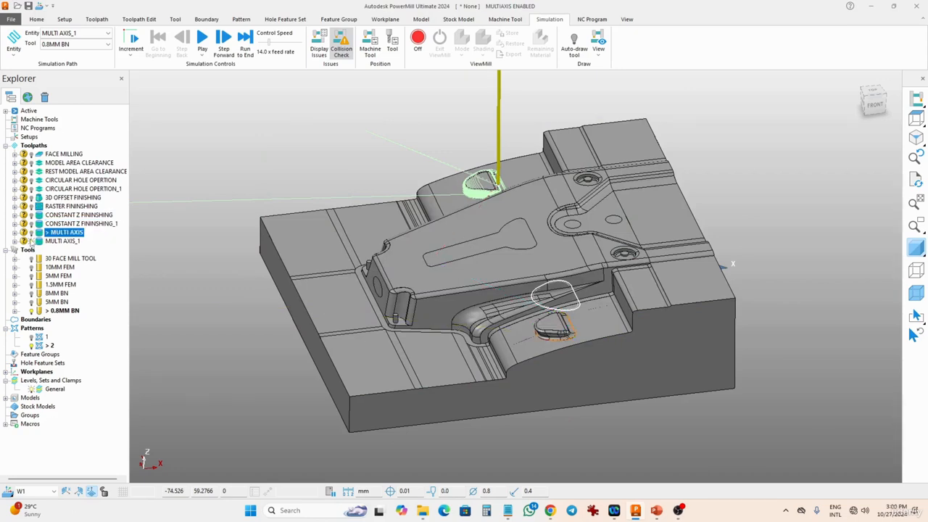
pyautogui.click(35, 242)
# Create a new NC program and name it MOULD_CORE
pyautogui.moveTo(215, 294); pyautogui.dragTo(675, 384, button='middle')
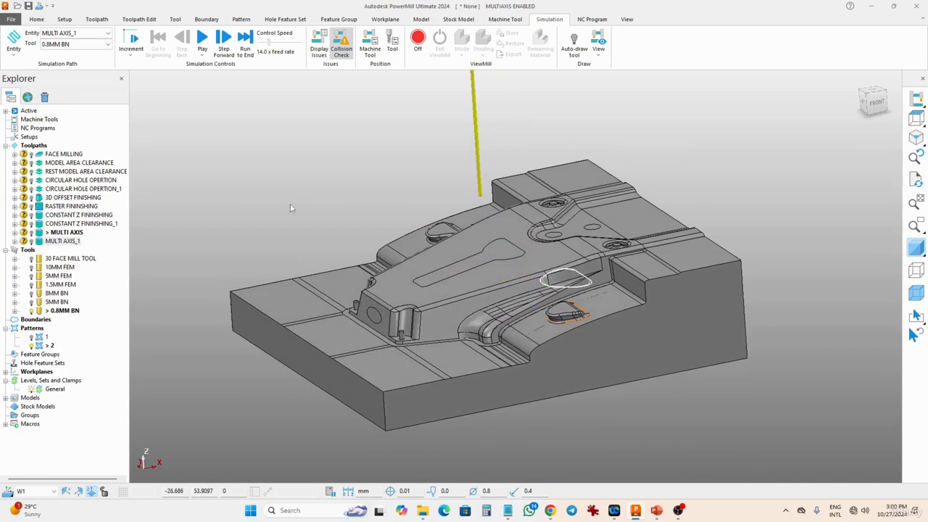
pyautogui.click(35, 128)
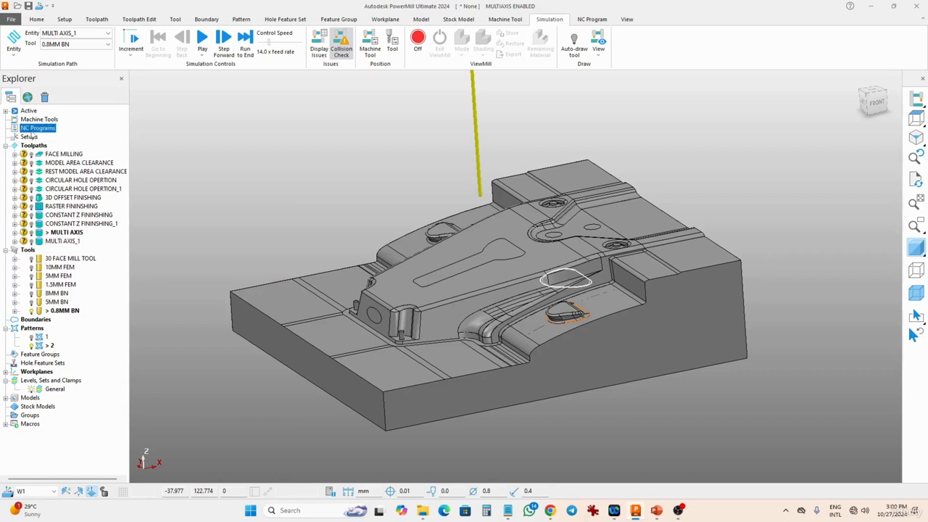
pyautogui.rightClick(32, 132)
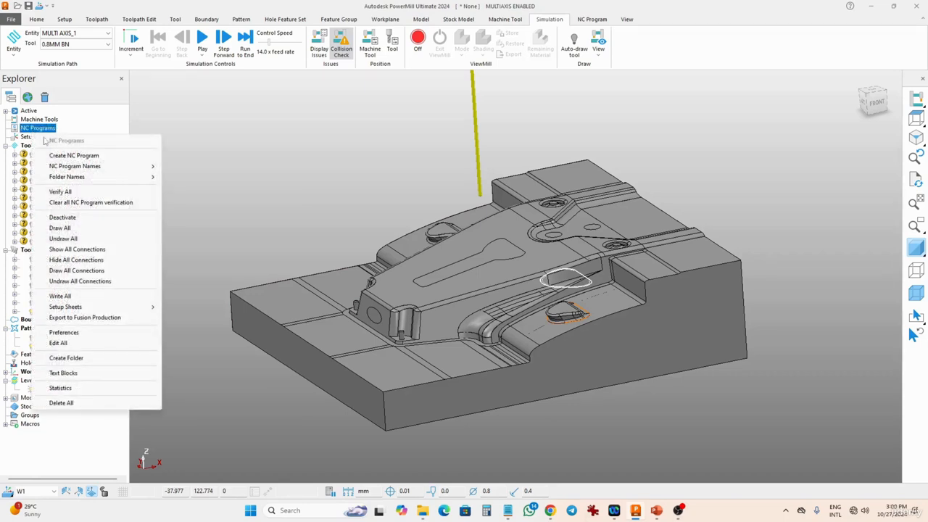
pyautogui.click(69, 155)
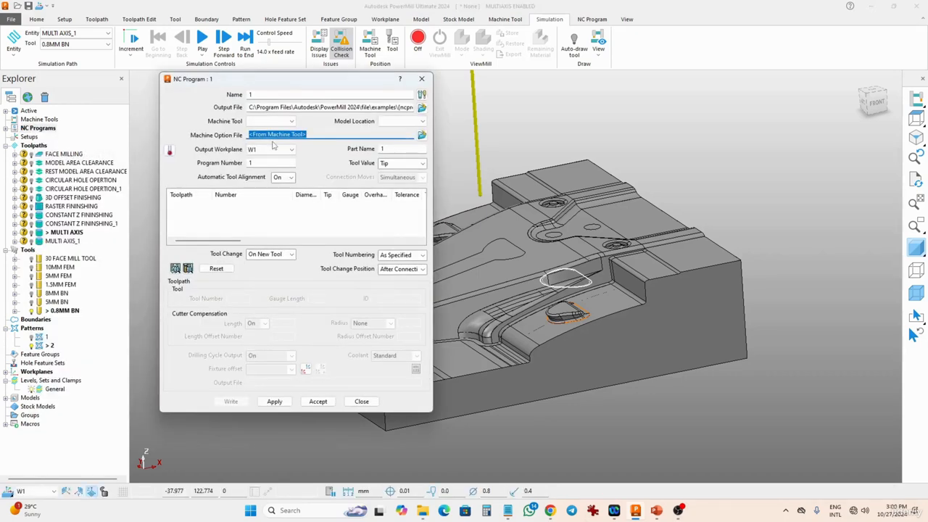
pyautogui.doubleClick(274, 95)
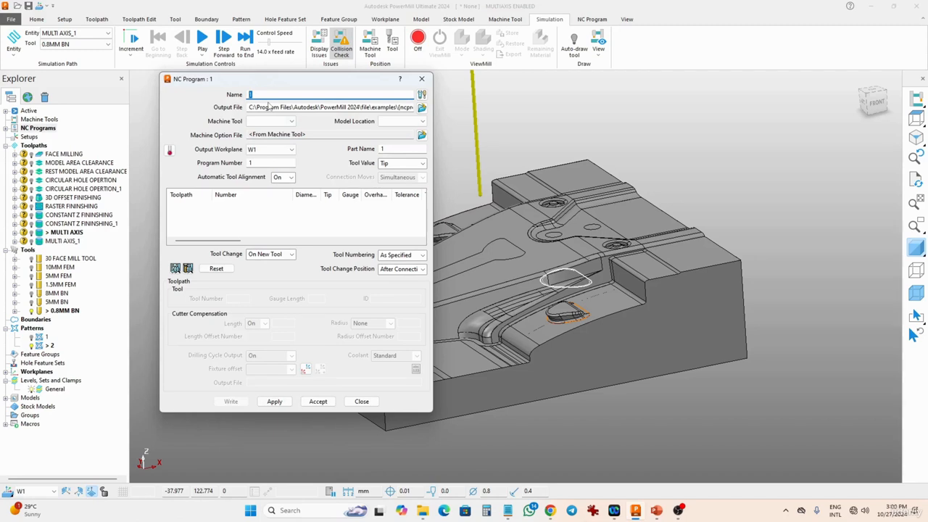
pyautogui.write('MOULD_CORE')
# Set the NC program's output file to MOULD_CORE, saved as a .tap file on the Desktop
pyautogui.click(421, 107)
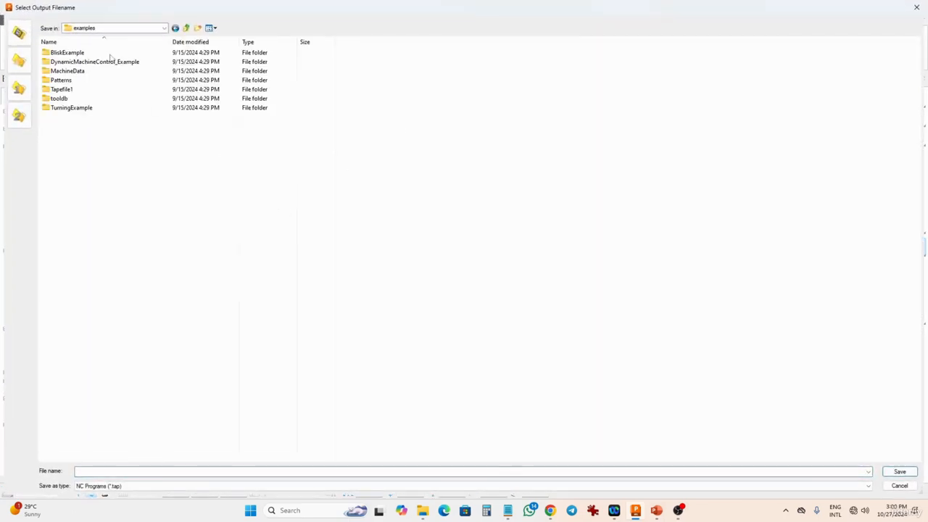
pyautogui.click(113, 31)
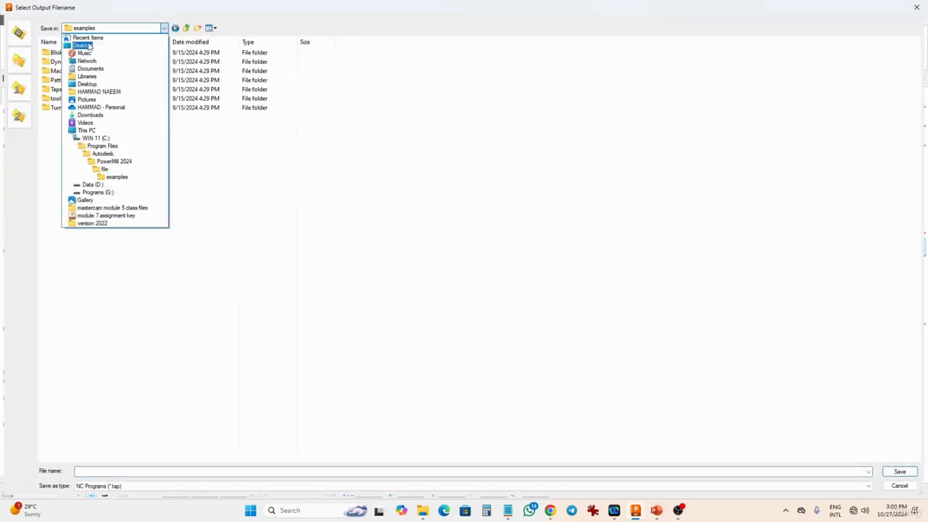
pyautogui.click(85, 46)
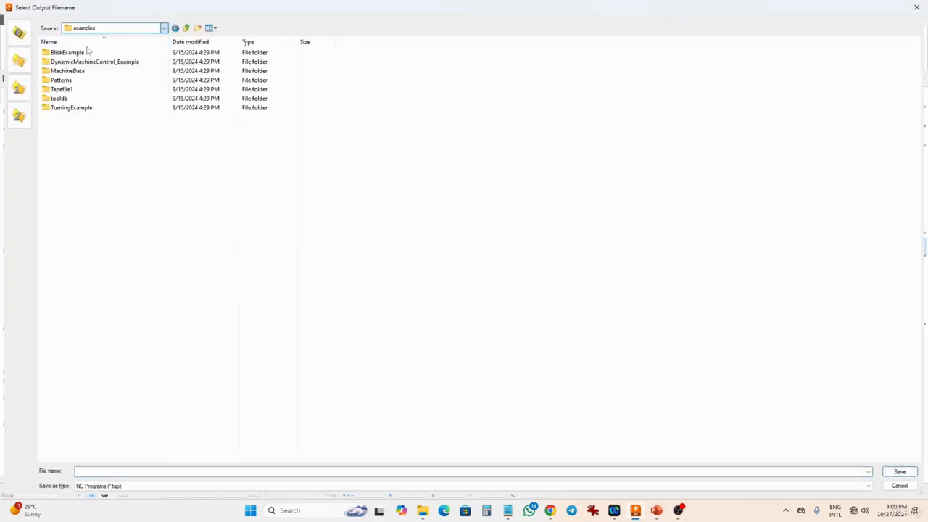
pyautogui.click(156, 472)
pyautogui.write('m')
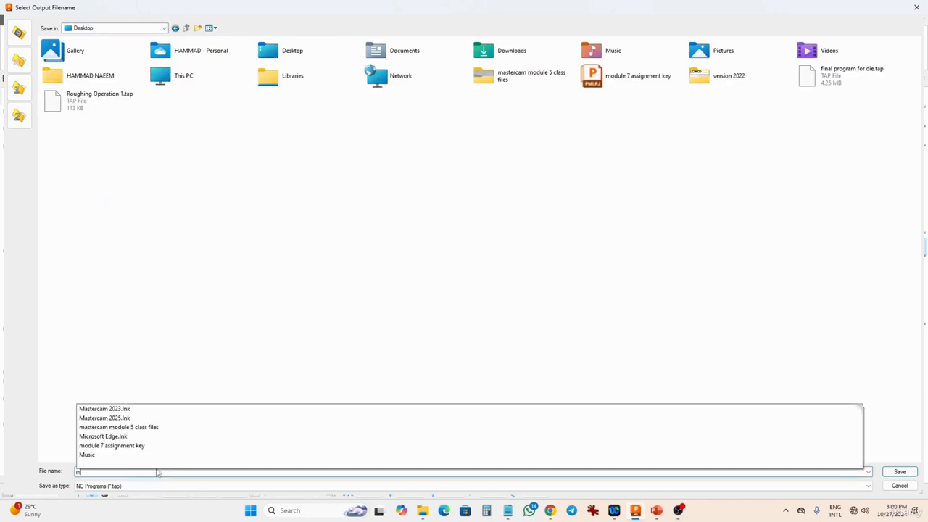
pyautogui.write('OULD')
pyautogui.press('BackSpace')
pyautogui.press('BackSpace')
pyautogui.press('BackSpace')
pyautogui.press('BackSpace')
pyautogui.press('BackSpace')
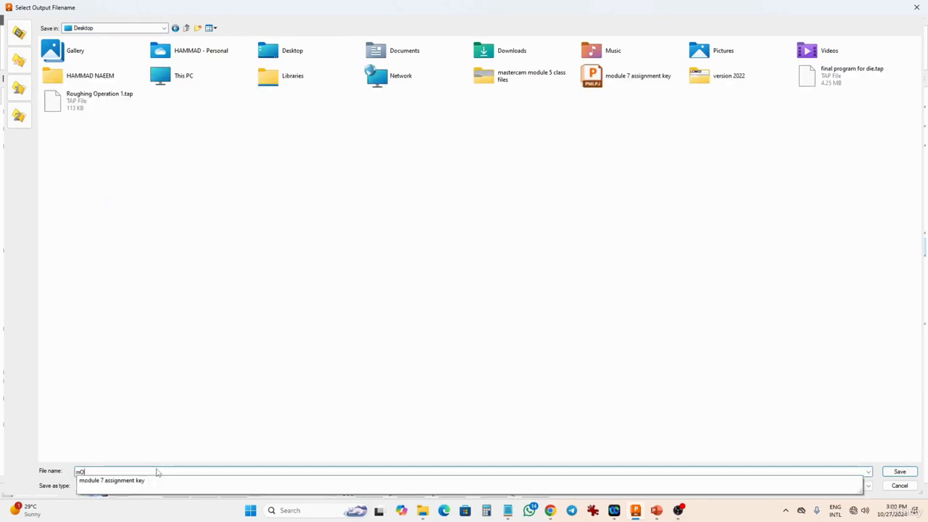
pyautogui.write('MOULD_CORE')
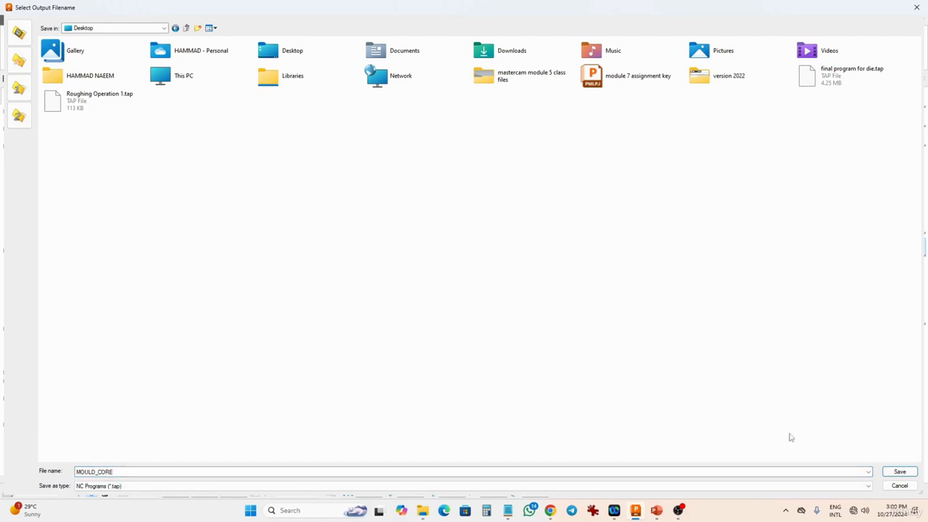
pyautogui.click(901, 473)
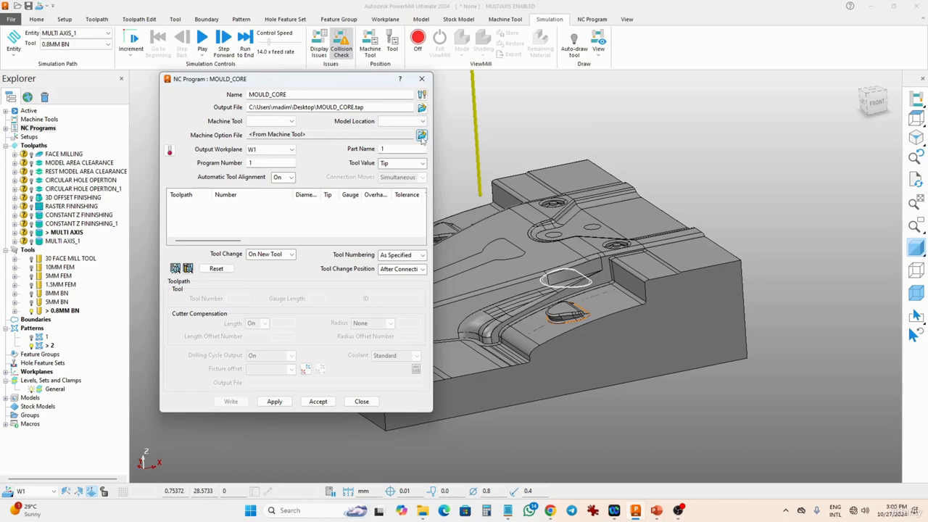
# Assign the Fanuc machine option file to the MOULD_CORE NC program and accept its settings
pyautogui.click(421, 135)
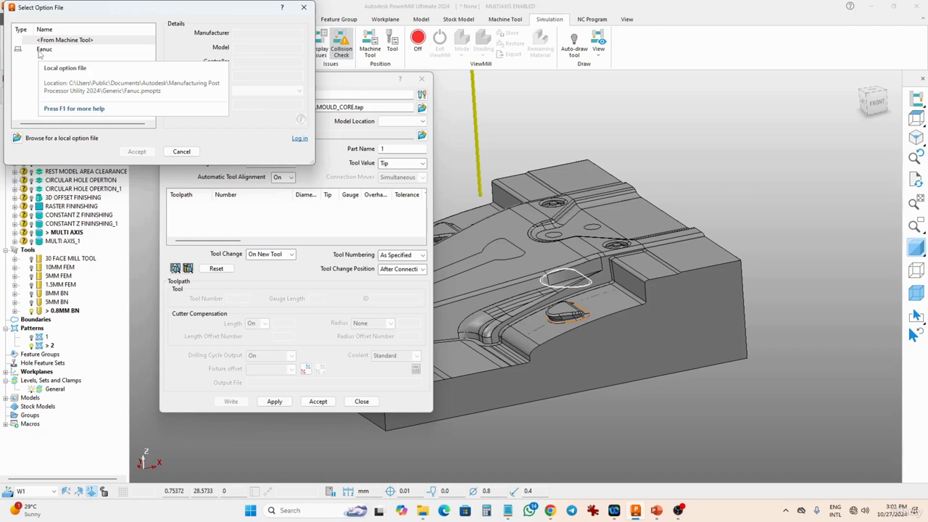
pyautogui.click(42, 48)
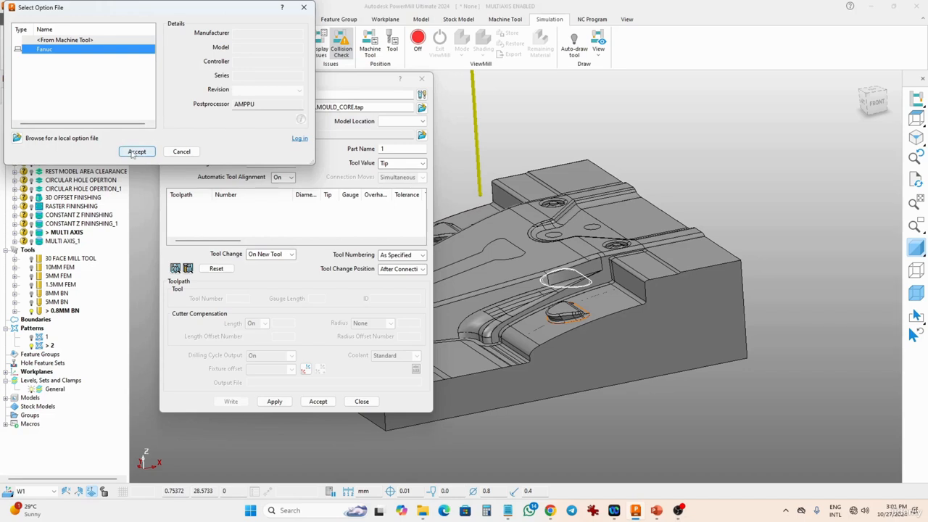
pyautogui.click(136, 152)
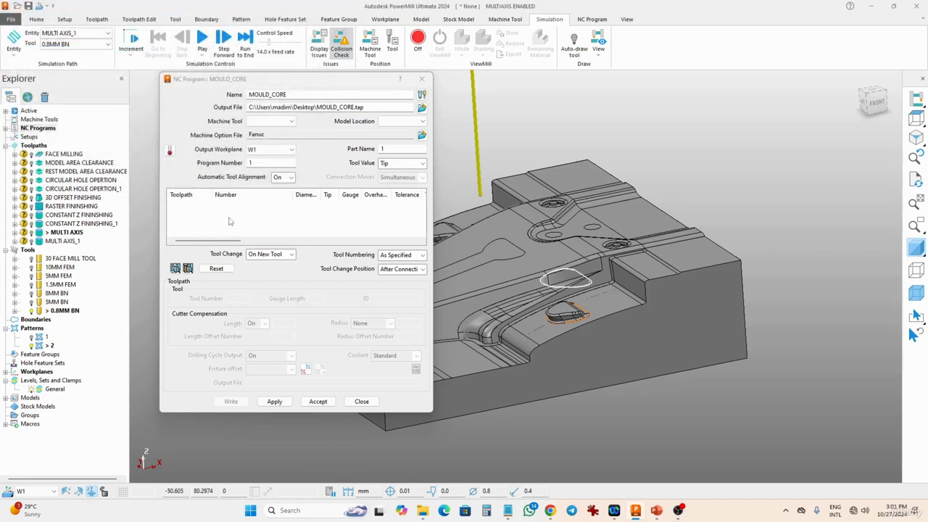
pyautogui.click(282, 406)
pyautogui.click(321, 408)
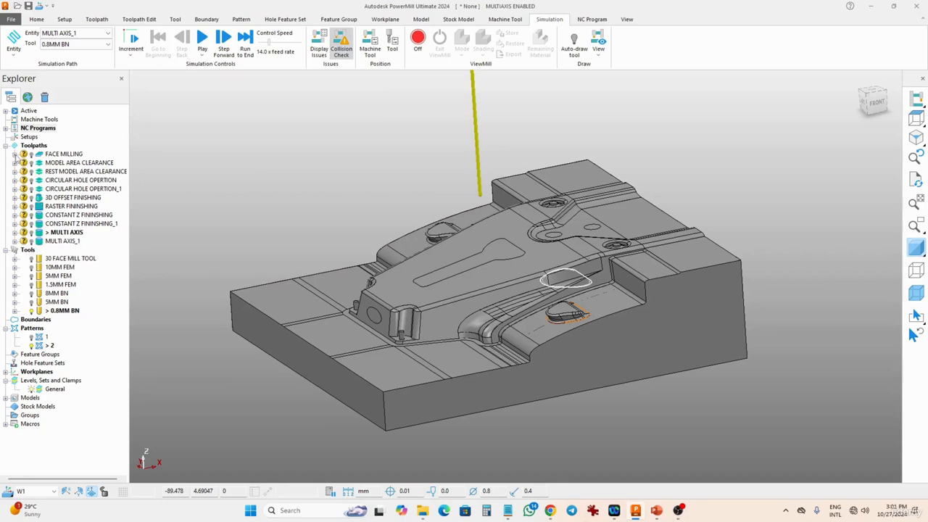
# Display every toolpath from FACE MILLING through MULTI AXIS_1 on the block
pyautogui.click(52, 156)
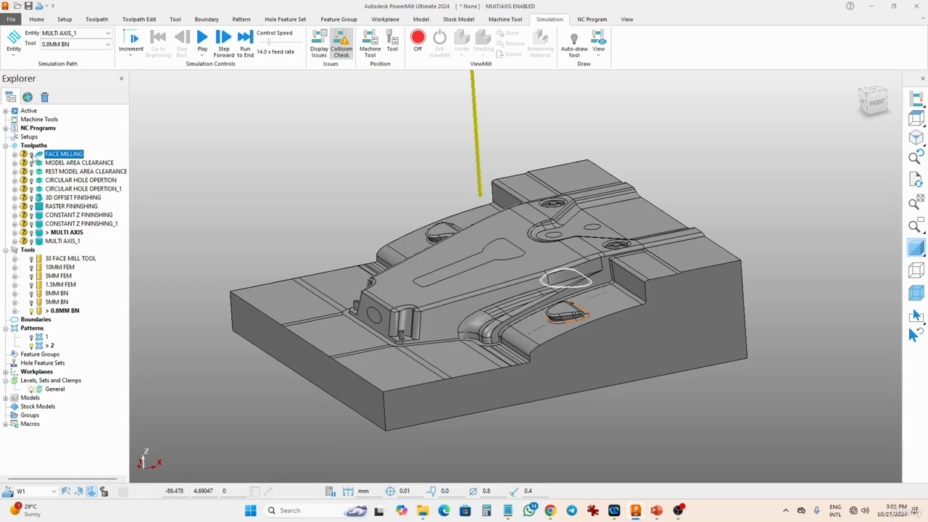
pyautogui.click(31, 156)
pyautogui.click(31, 164)
pyautogui.click(31, 173)
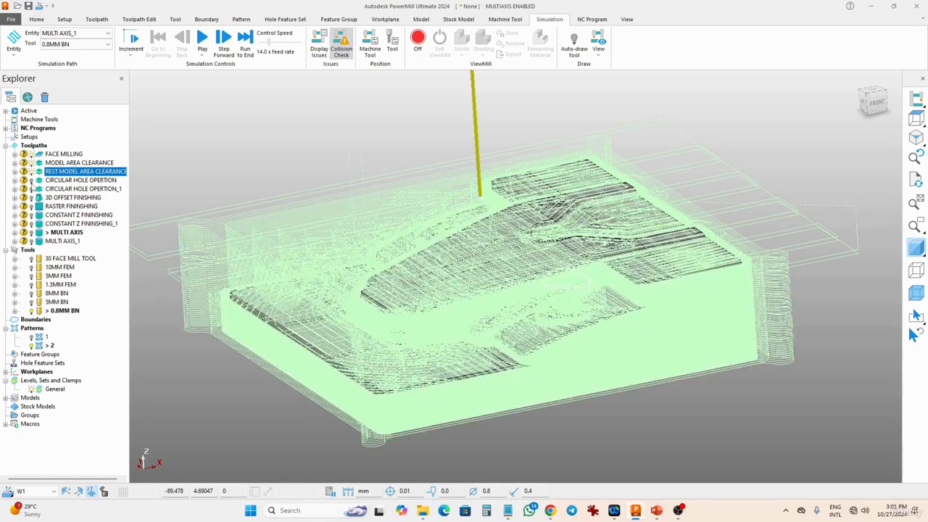
pyautogui.click(31, 182)
pyautogui.click(31, 190)
pyautogui.click(32, 198)
pyautogui.click(31, 207)
pyautogui.click(31, 216)
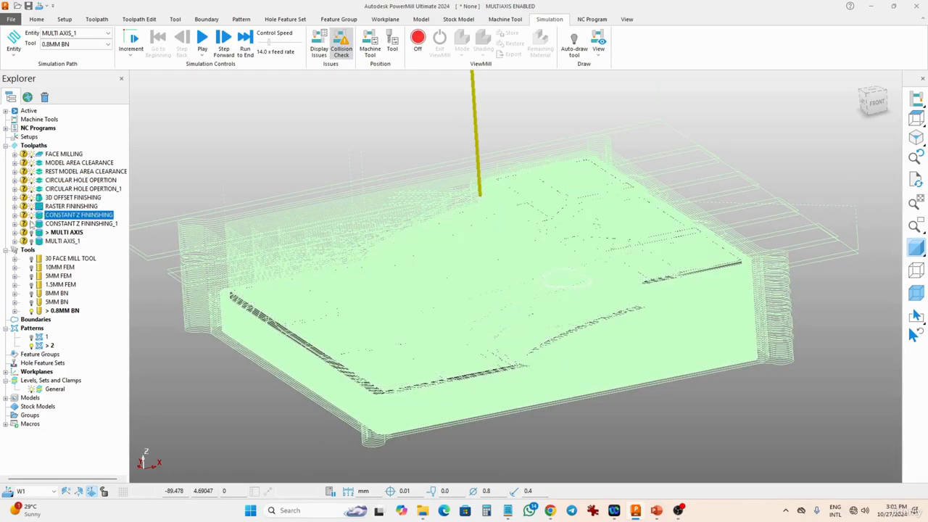
pyautogui.click(31, 224)
pyautogui.click(31, 234)
pyautogui.click(31, 242)
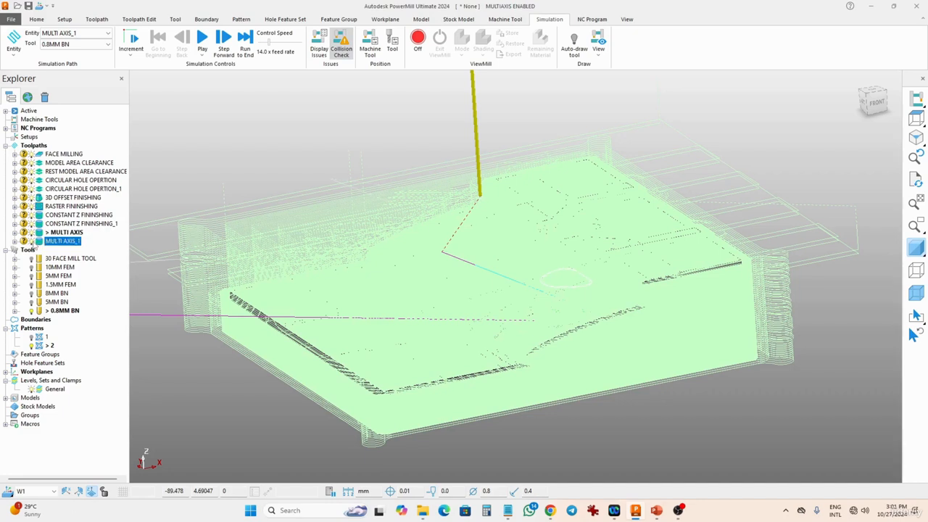
# Add all toolpaths from FACE MILLING through MULTI AXIS_1 to the MOULD_CORE NC program and expand its contents
pyautogui.click(59, 155)
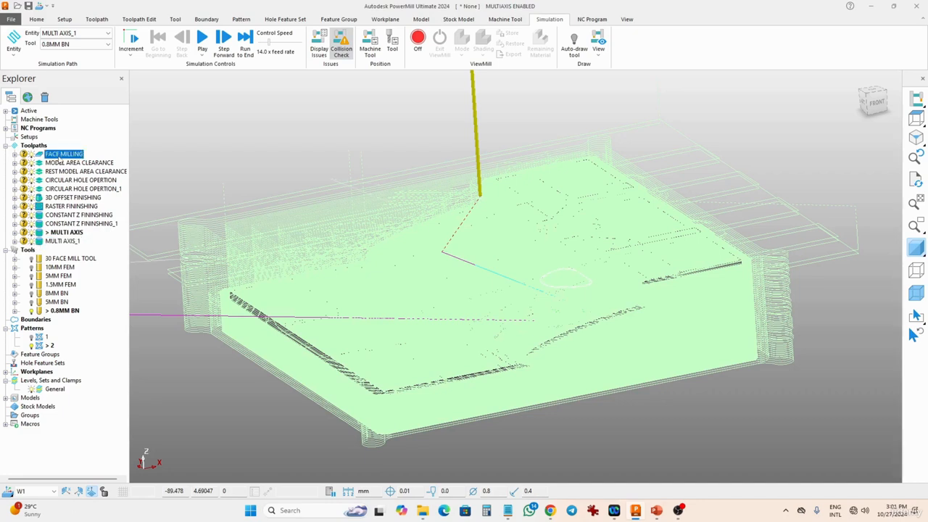
pyautogui.keyDown('shift'); pyautogui.click(57, 242); pyautogui.keyUp('shift')
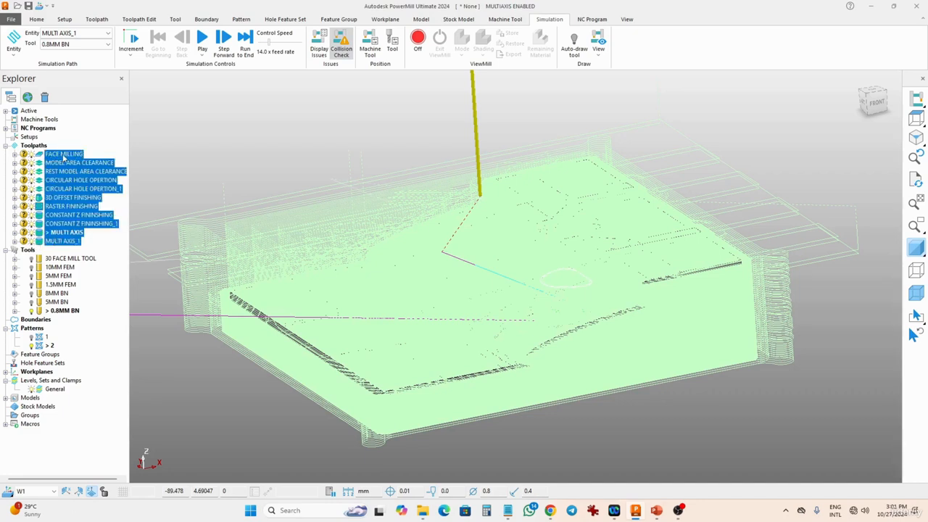
pyautogui.rightClick(64, 159)
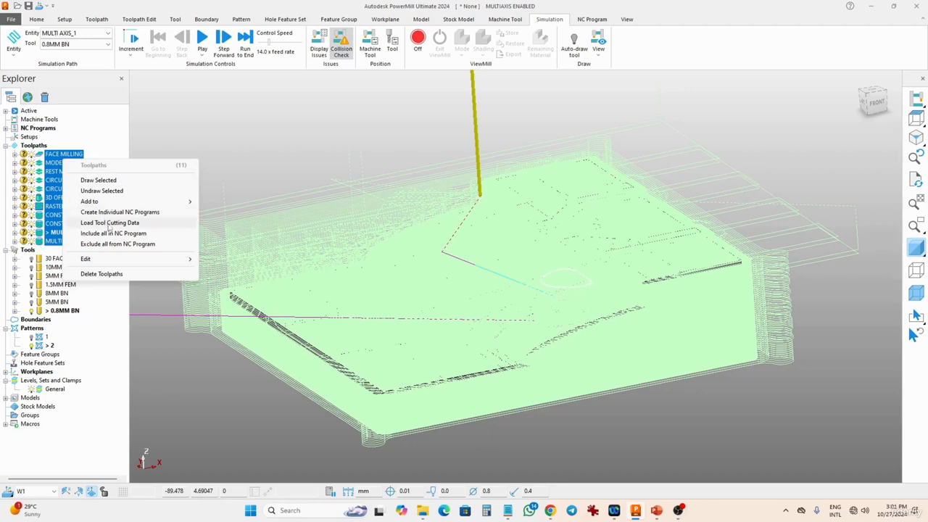
pyautogui.moveTo(126, 203)
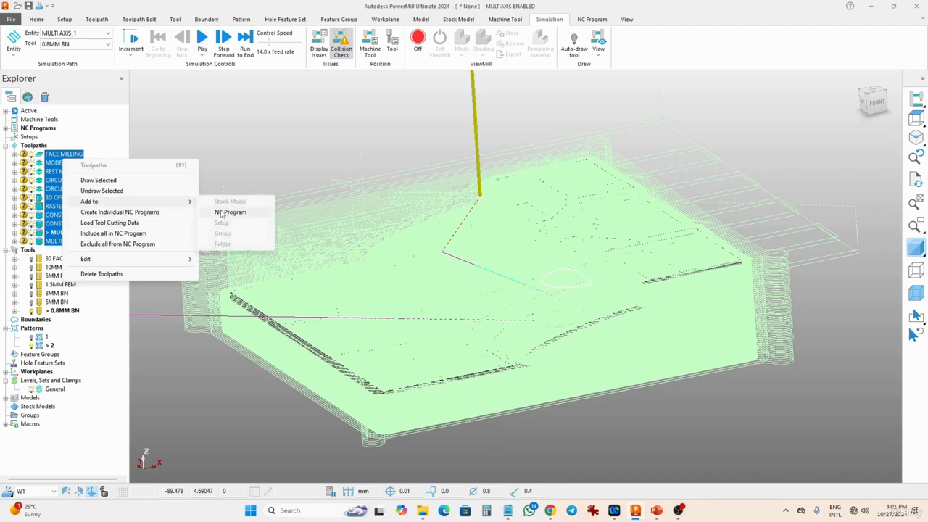
pyautogui.click(221, 212)
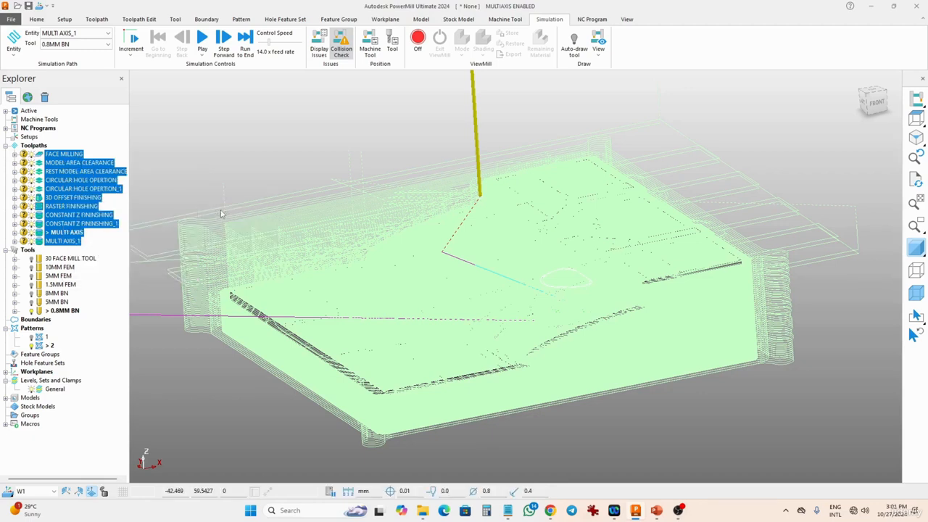
pyautogui.click(6, 128)
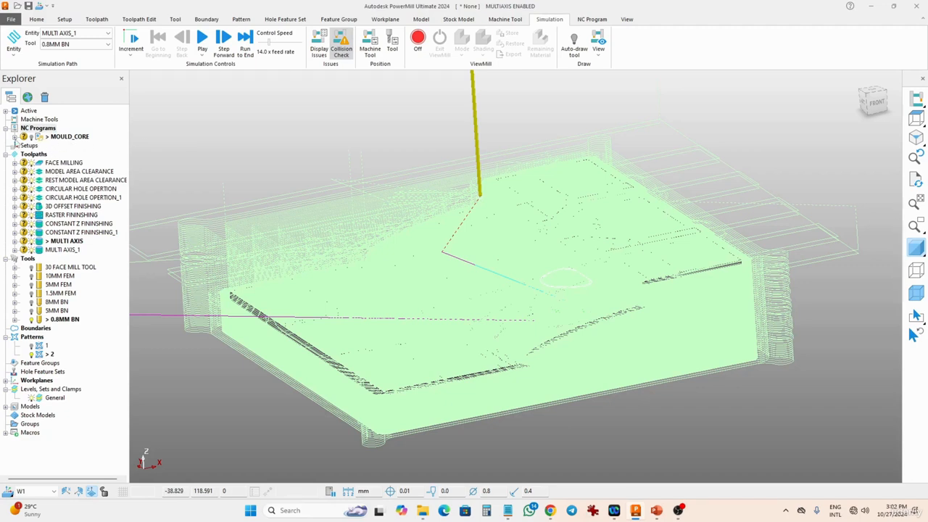
pyautogui.click(15, 140)
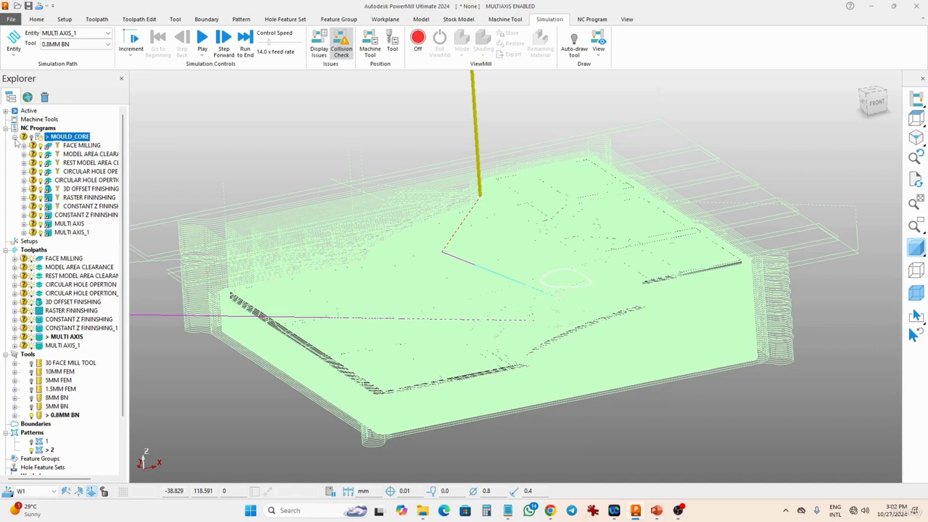
pyautogui.click(222, 133)
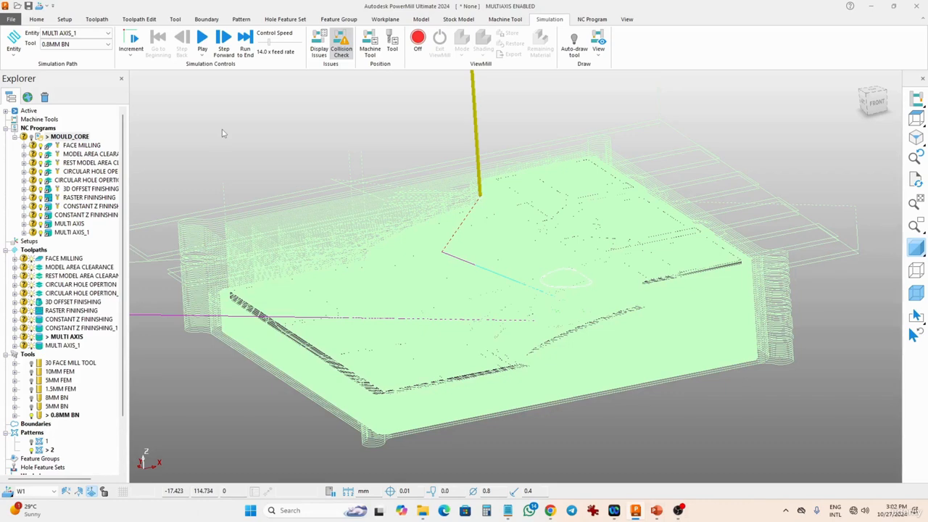
pyautogui.moveTo(223, 133); pyautogui.dragTo(339, 167, button='middle')
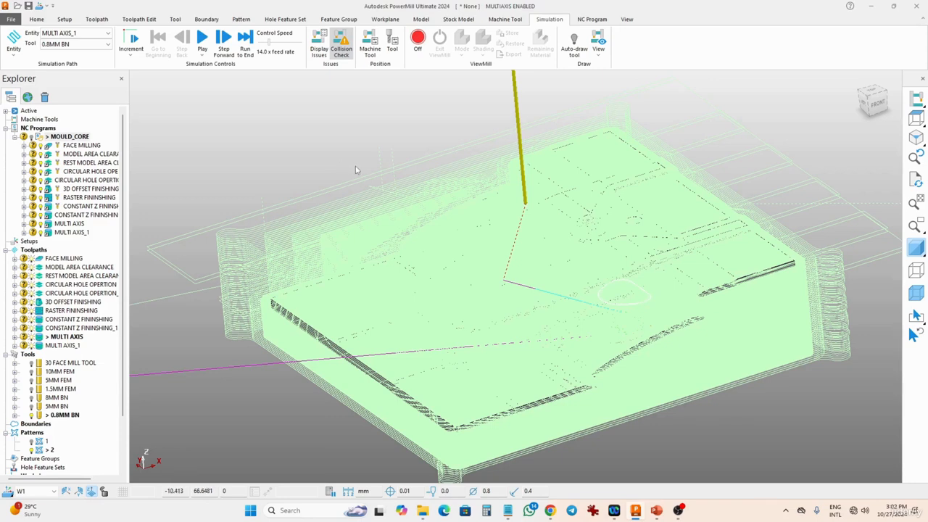
# Save the project on the Desktop under the name FINAL PROJECT
pyautogui.hotkey('ctrl', 's')
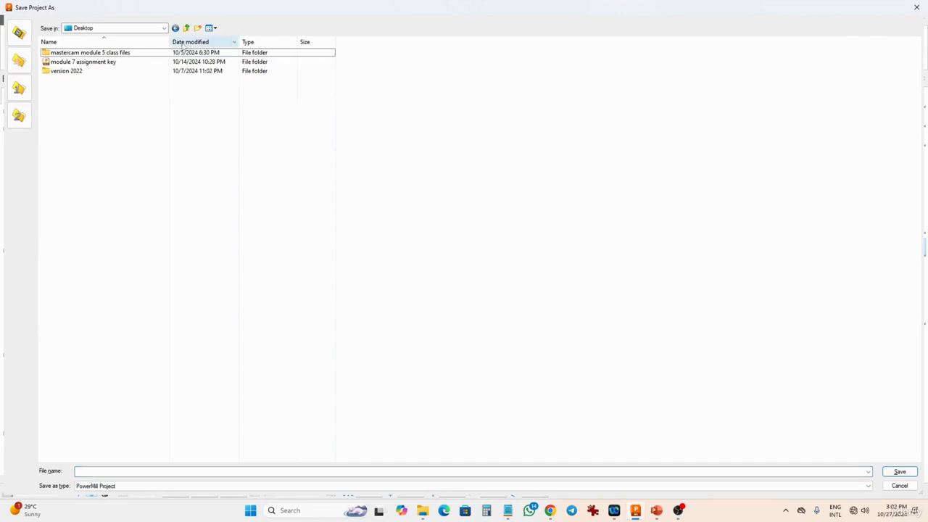
pyautogui.click(133, 31)
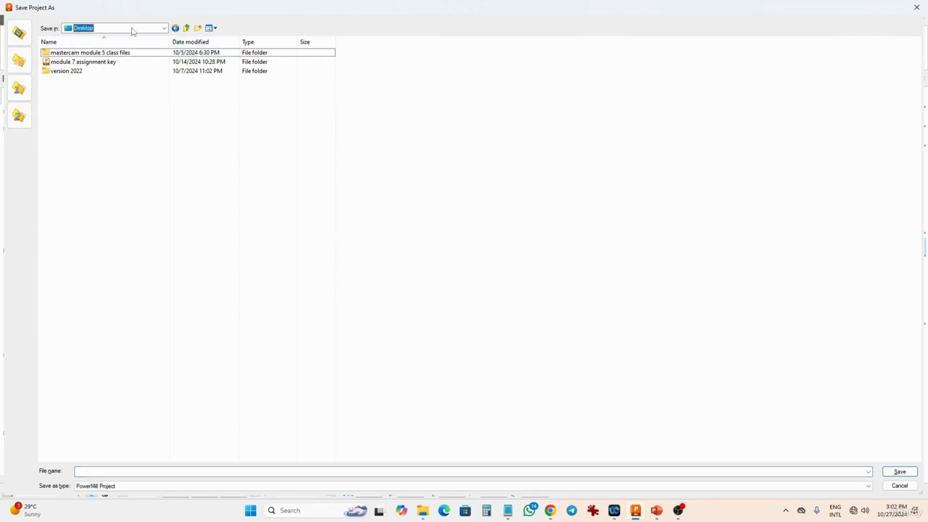
pyautogui.click(111, 470)
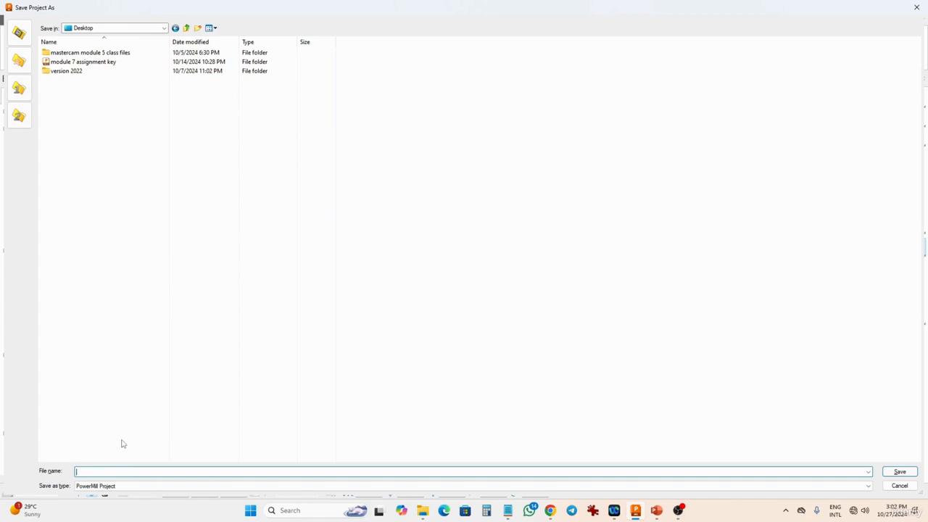
pyautogui.write('FGINAL')
pyautogui.press('BackSpace')
pyautogui.press('BackSpace')
pyautogui.press('BackSpace')
pyautogui.press('BackSpace')
pyautogui.press('BackSpace')
pyautogui.write('INAL')
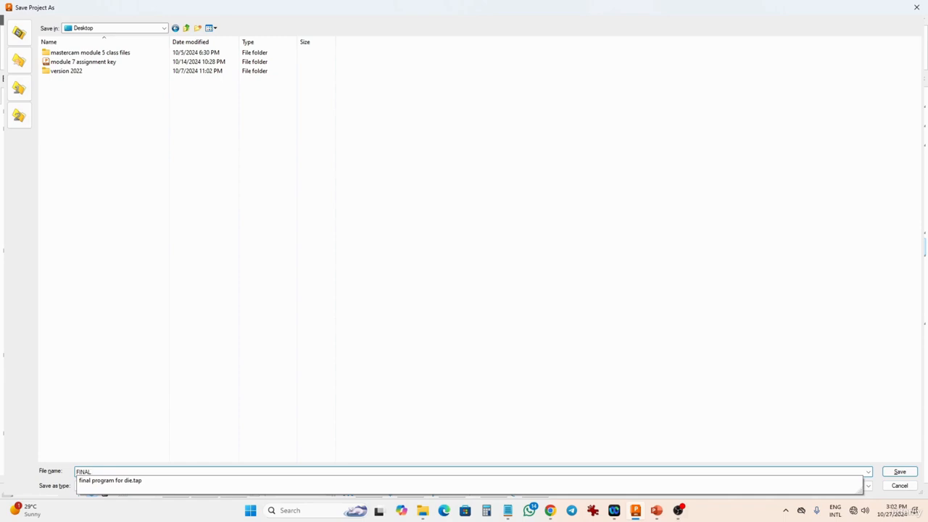
pyautogui.write(' PROJE')
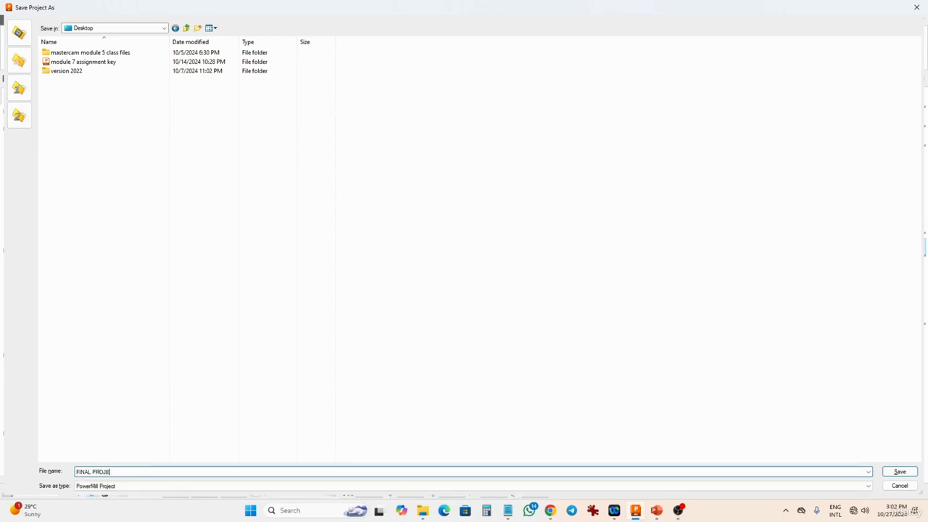
pyautogui.write('CT')
pyautogui.click(363, 278)
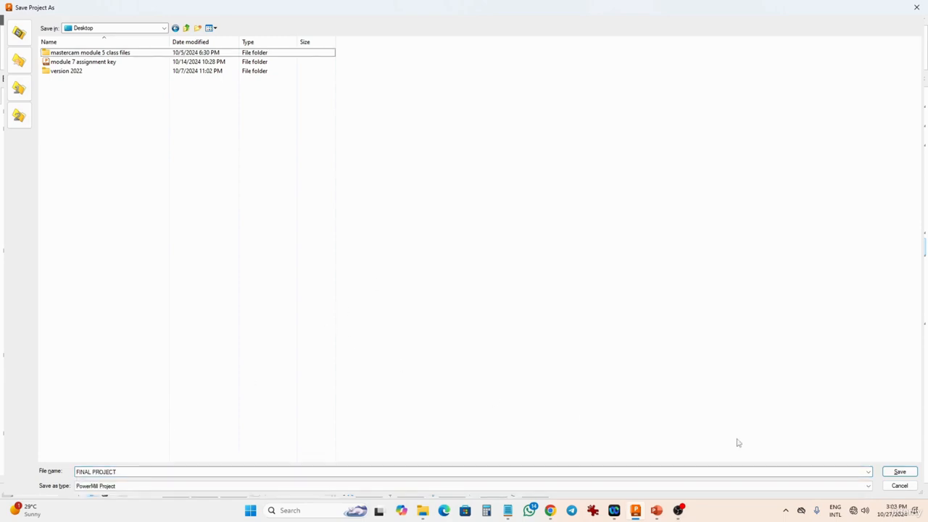
pyautogui.click(899, 472)
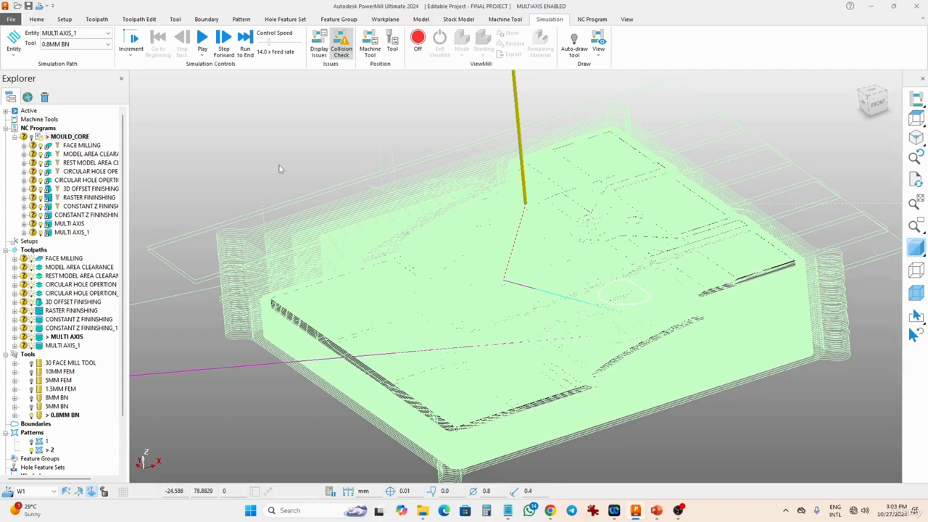
pyautogui.moveTo(279, 166); pyautogui.dragTo(290, 185, button='middle')
pyautogui.moveTo(423, 272); pyautogui.dragTo(522, 237, button='middle')
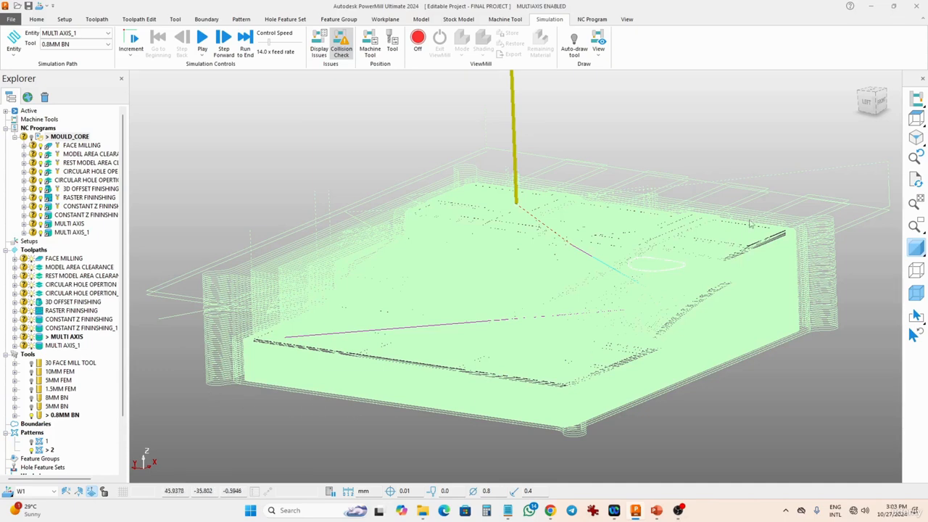
pyautogui.moveTo(725, 212); pyautogui.dragTo(700, 194, button='middle')
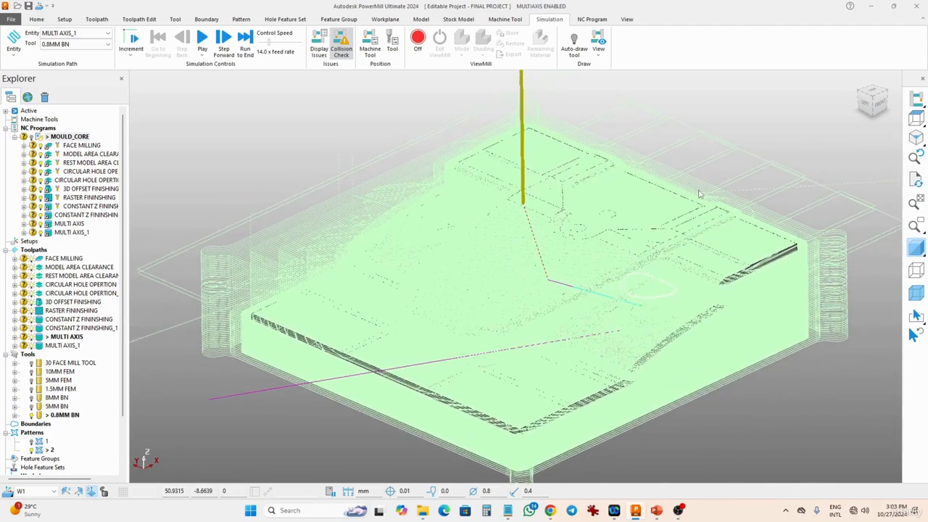